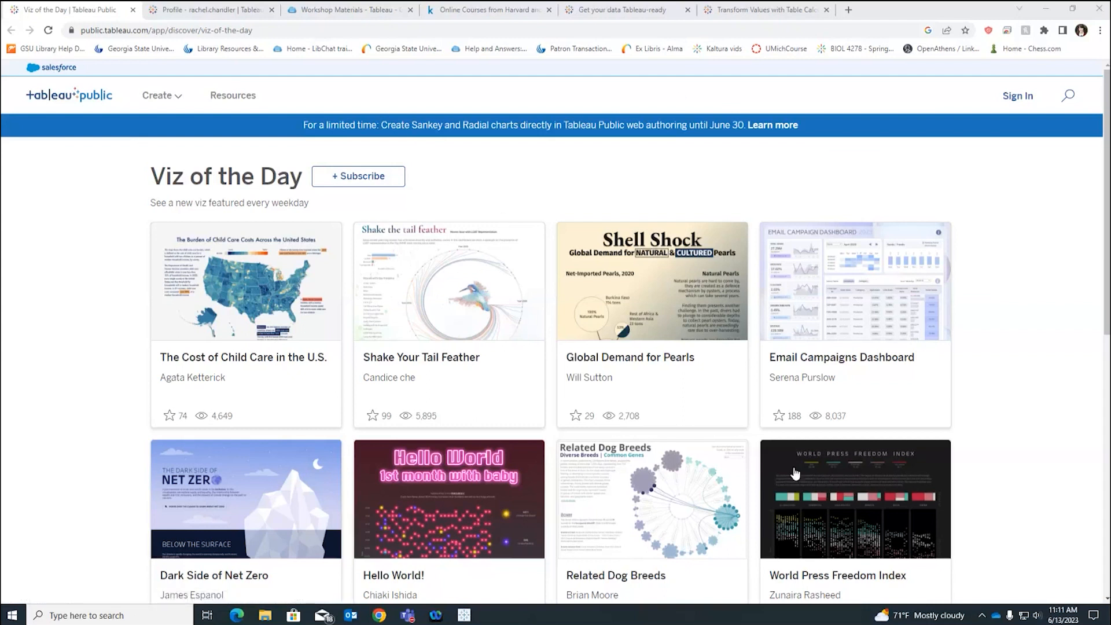
- Open The Cost of Child Care in the U.S. from the Viz of the Day gallery and view its map
{"action": "scroll", "coordinate": [42, 269], "scroll_direction": "down", "scroll_amount": 2}
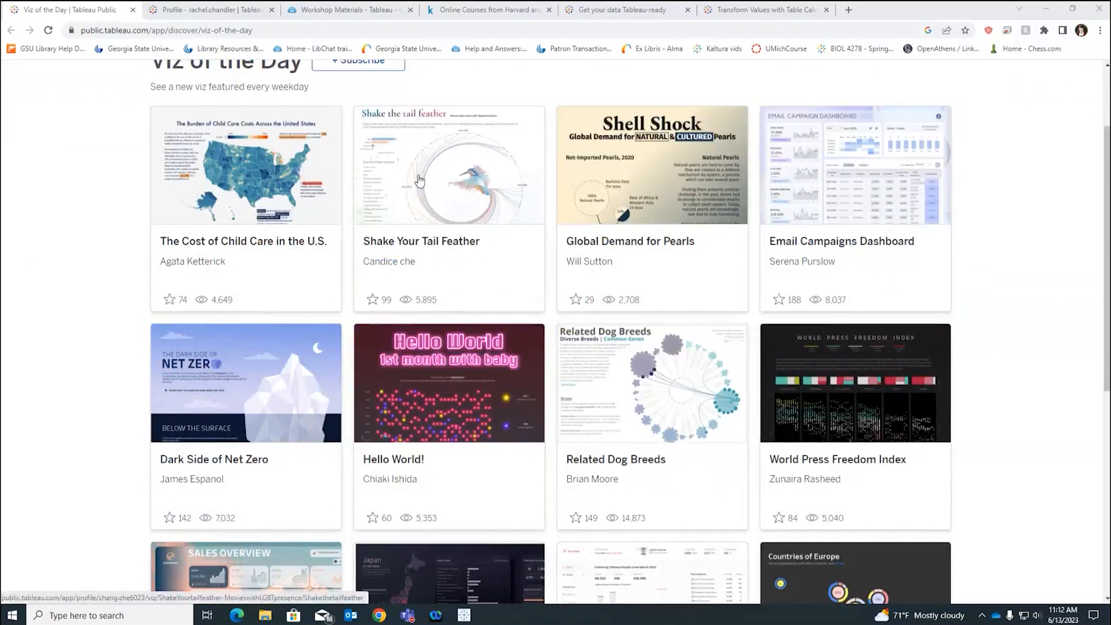
{"action": "left_click", "coordinate": [341, 166]}
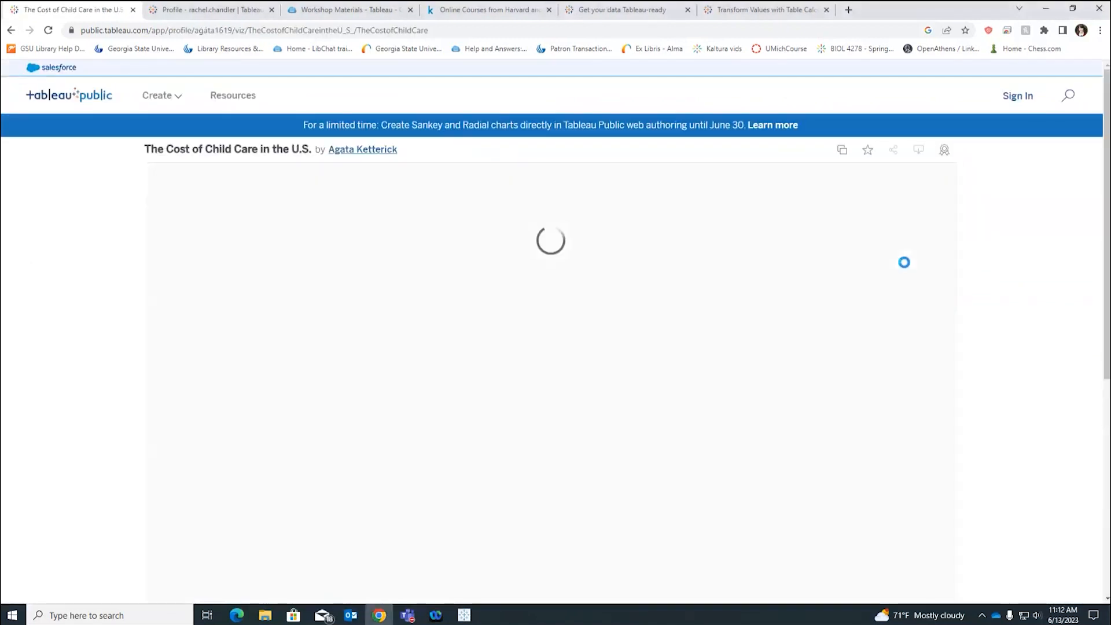
{"action": "scroll", "coordinate": [981, 272], "scroll_direction": "down", "scroll_amount": 1}
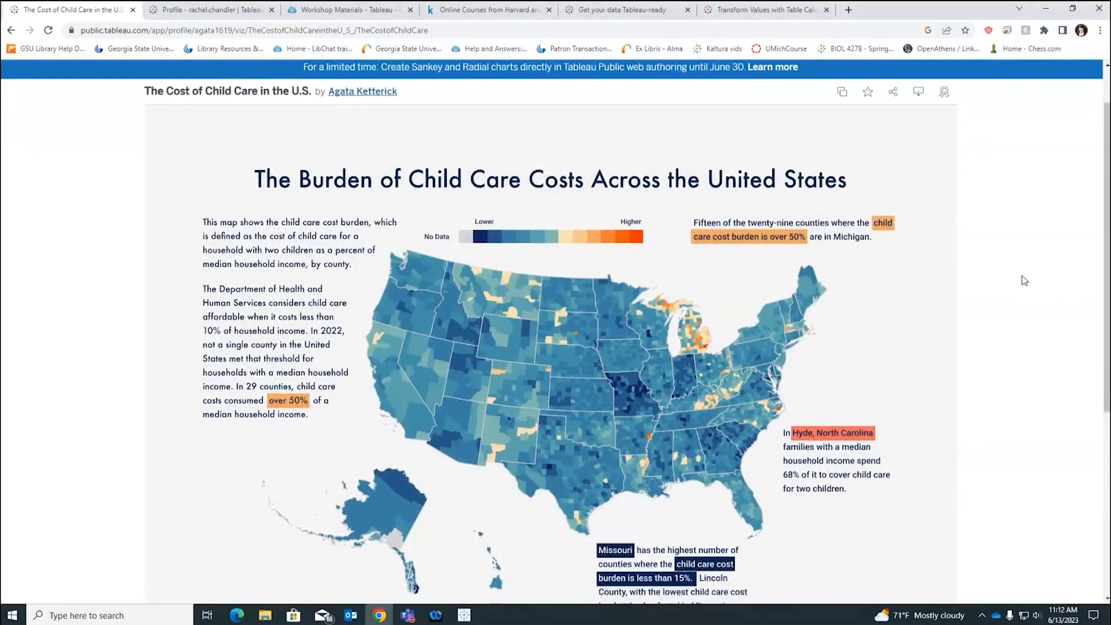
{"action": "scroll", "coordinate": [672, 155], "scroll_direction": "down", "scroll_amount": 2}
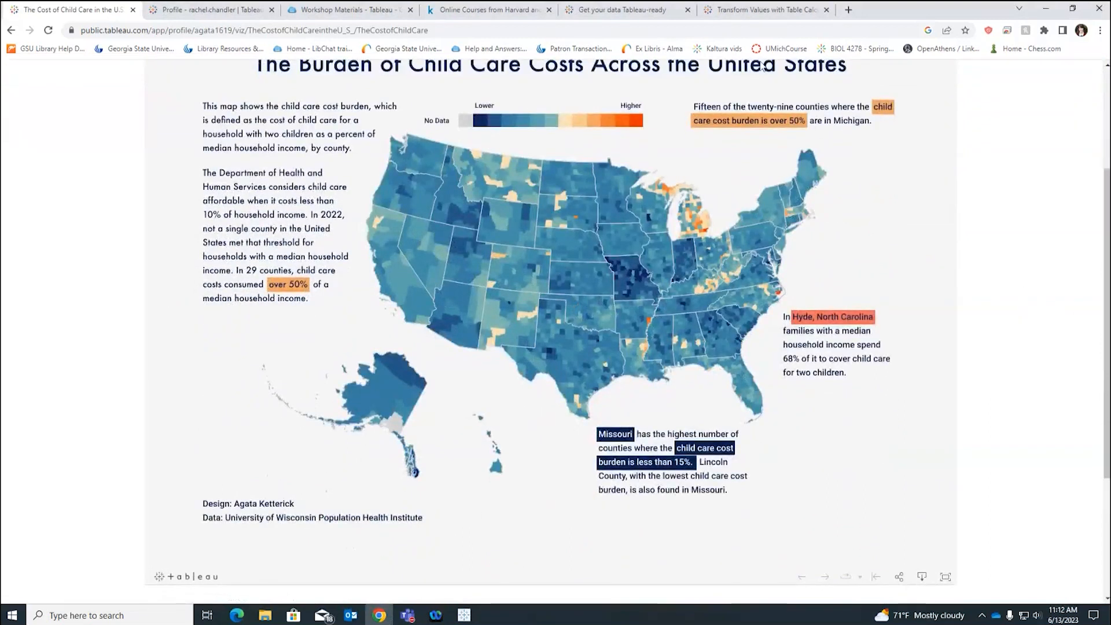
{"action": "scroll", "coordinate": [784, 169], "scroll_direction": "up", "scroll_amount": 1}
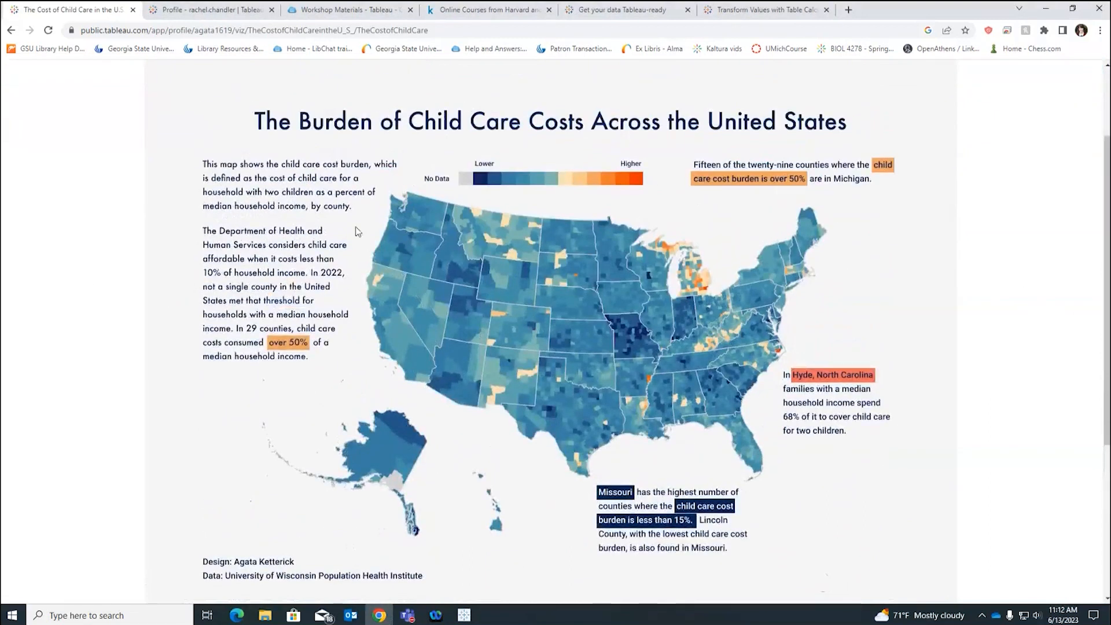
- Highlight counties on the child care map by legend colour: the highest range, the teal middle range, the lowest range, and the highest again
{"action": "left_click", "coordinate": [639, 183]}
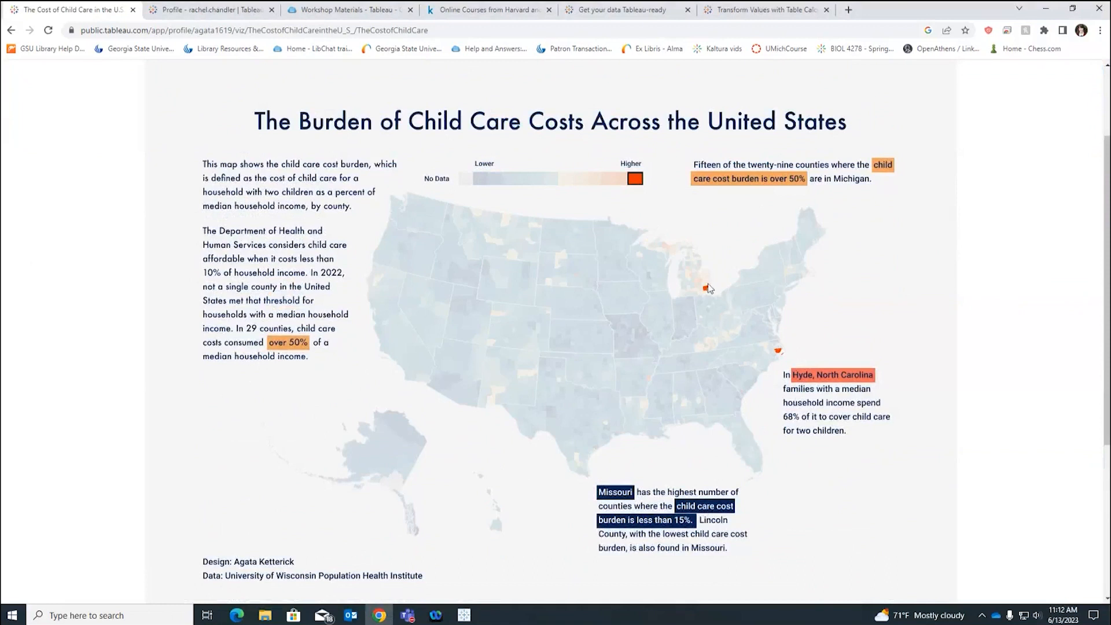
{"action": "left_click", "coordinate": [548, 181]}
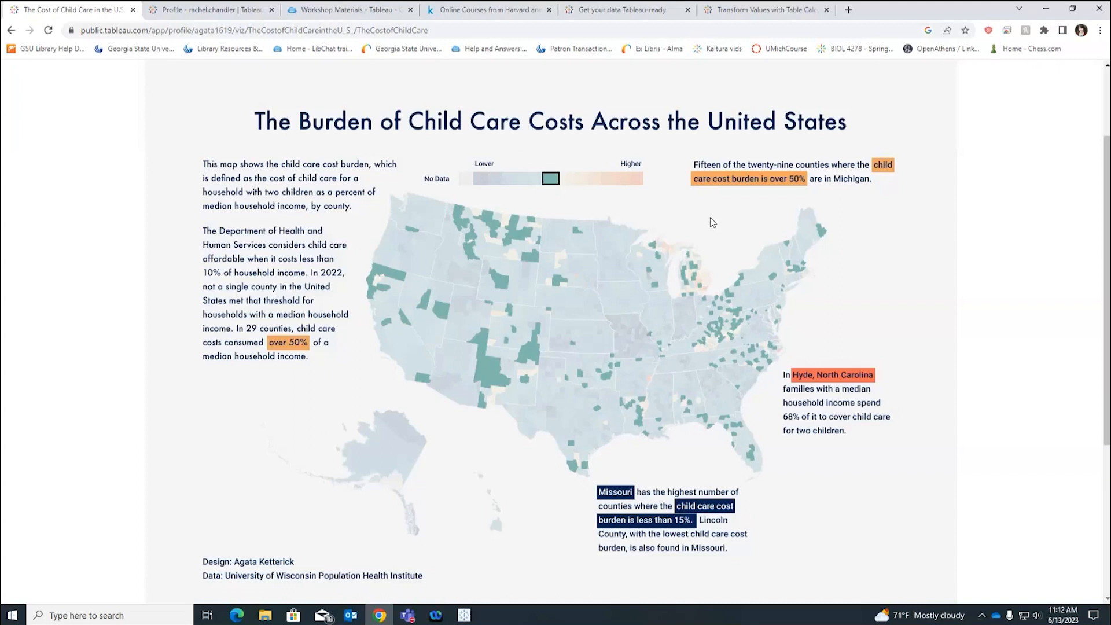
{"action": "left_click", "coordinate": [479, 180]}
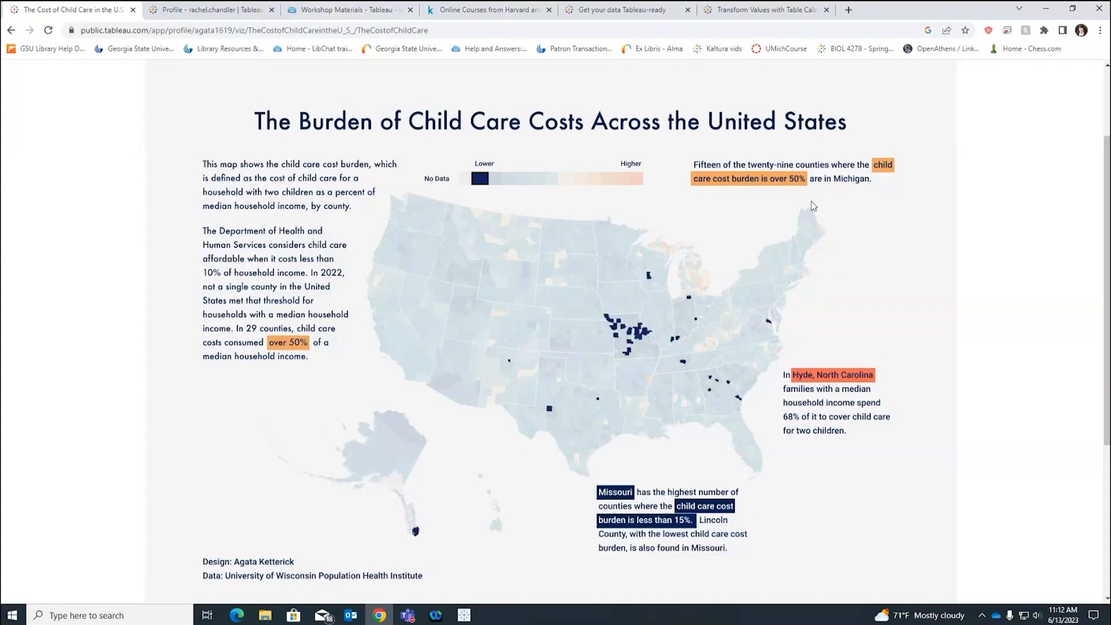
{"action": "left_click", "coordinate": [636, 179]}
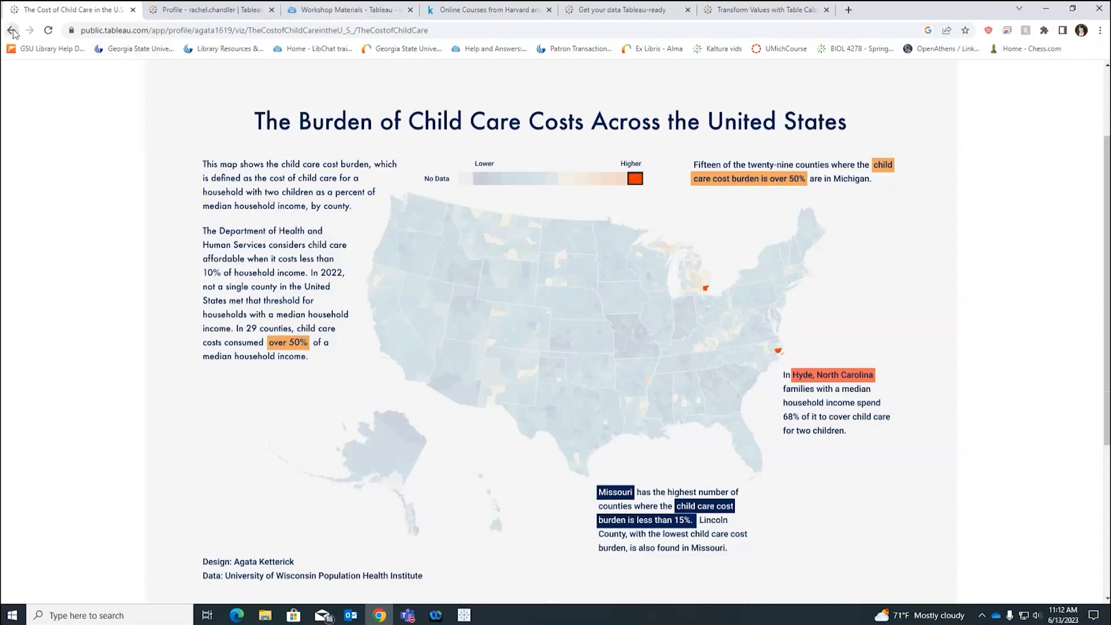
- Return to the Viz of the Day gallery and open the Hello World! 1st month with baby visualization
{"action": "left_click", "coordinate": [12, 31]}
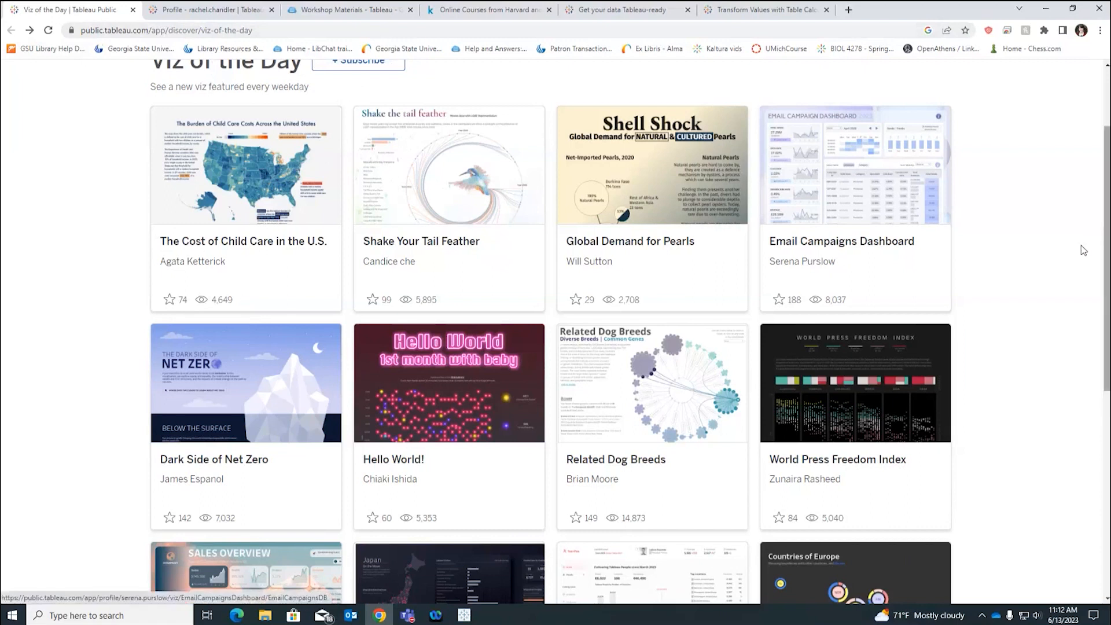
{"action": "scroll", "coordinate": [1083, 250], "scroll_direction": "down", "scroll_amount": 3}
{"action": "left_click", "coordinate": [461, 191]}
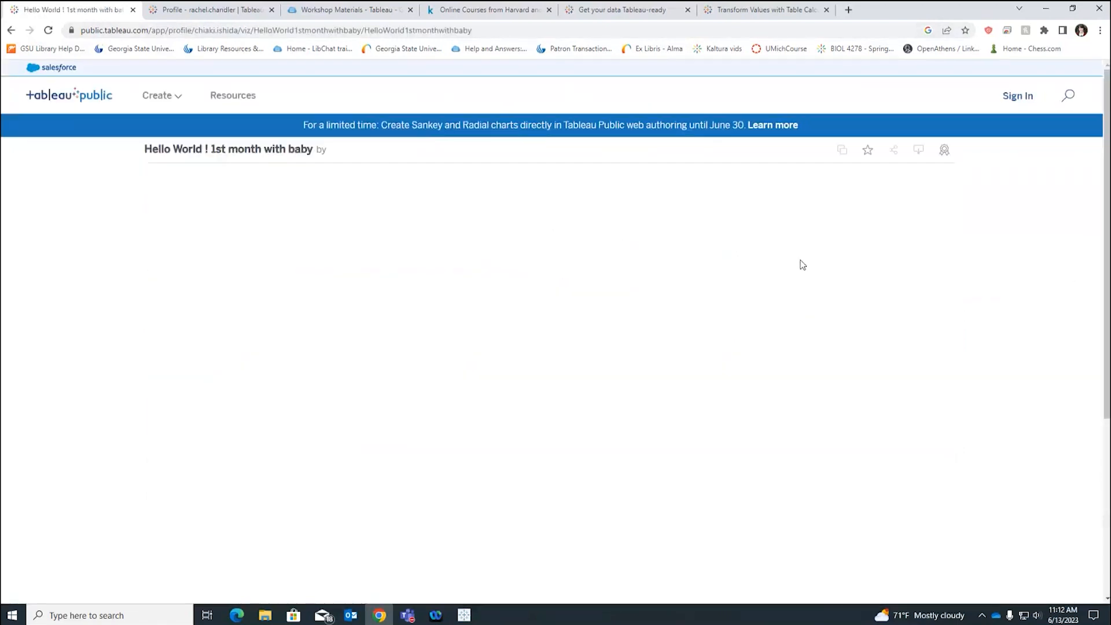
- Examine the baby journal chart from its title to the day axis, highlighting the different care categories in its legend
{"action": "scroll", "coordinate": [792, 276], "scroll_direction": "down", "scroll_amount": 1}
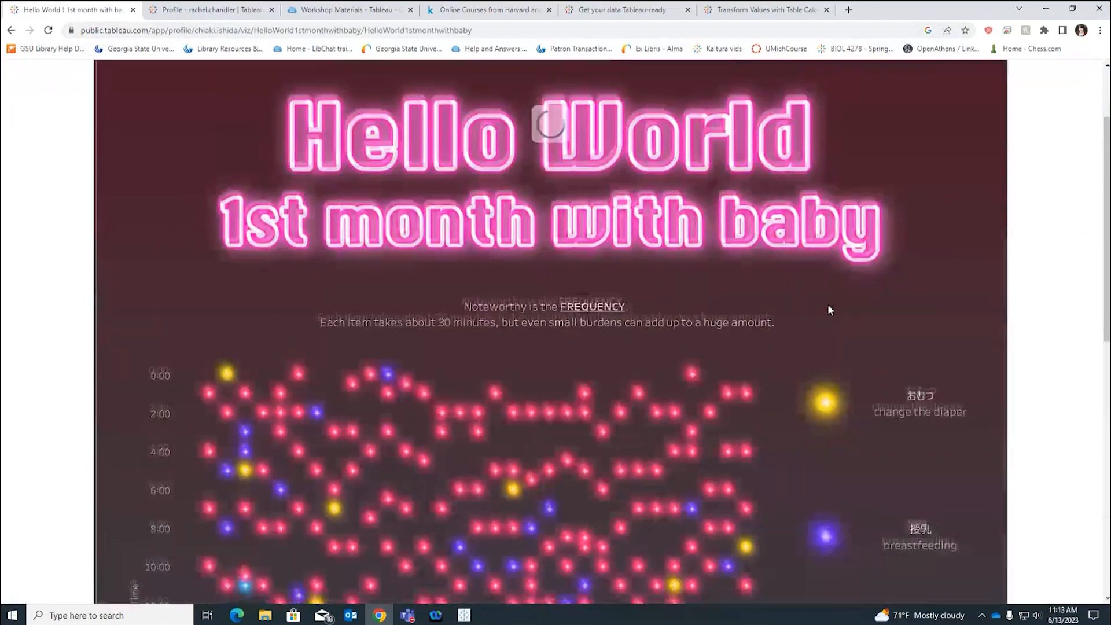
{"action": "scroll", "coordinate": [828, 304], "scroll_direction": "down", "scroll_amount": 4}
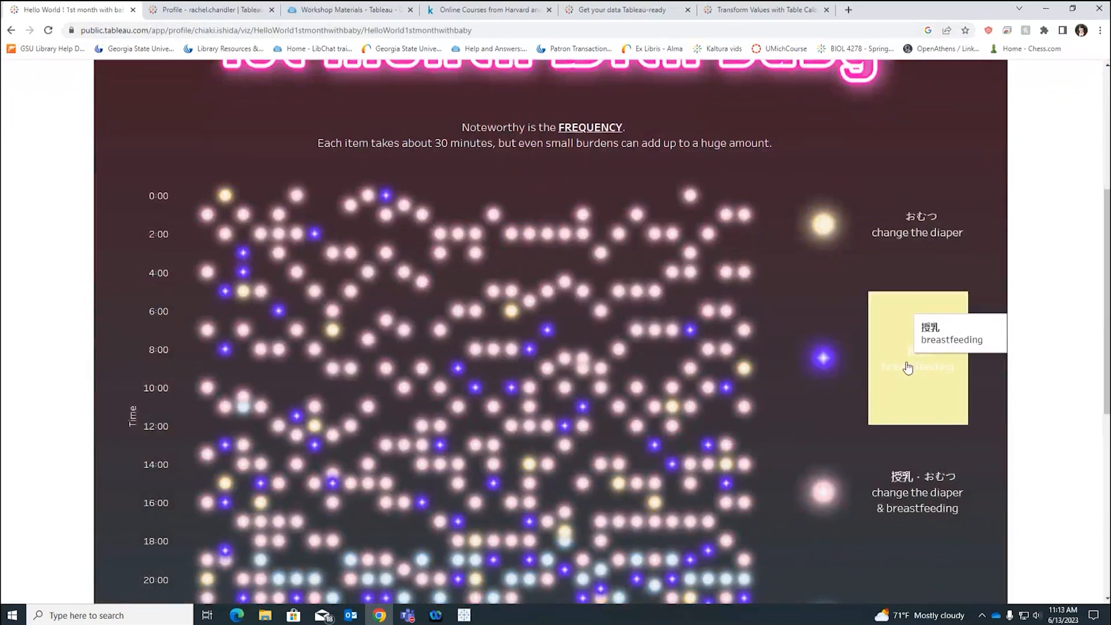
{"action": "scroll", "coordinate": [924, 445], "scroll_direction": "up", "scroll_amount": 2}
{"action": "scroll", "coordinate": [926, 444], "scroll_direction": "up", "scroll_amount": 2}
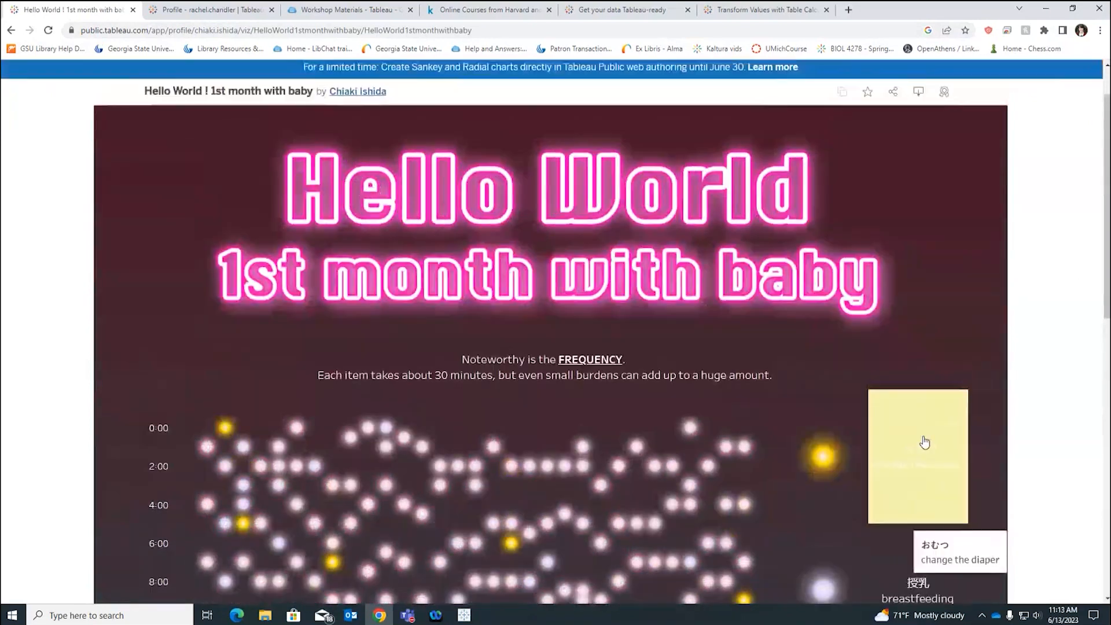
{"action": "scroll", "coordinate": [924, 446], "scroll_direction": "down", "scroll_amount": 5}
{"action": "scroll", "coordinate": [924, 393], "scroll_direction": "down", "scroll_amount": 2}
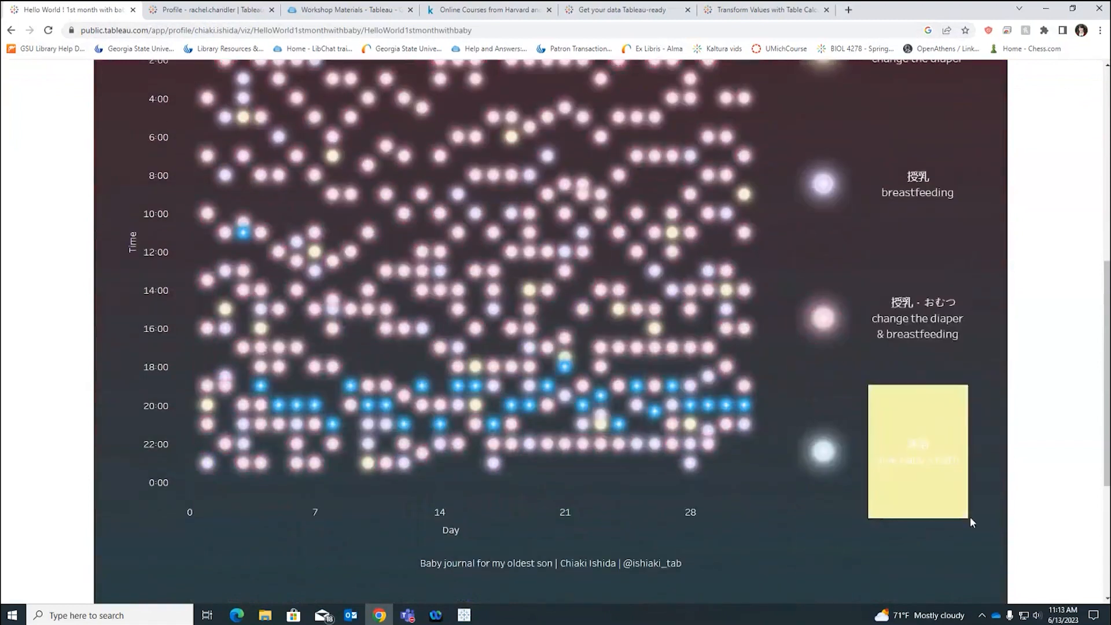
{"action": "scroll", "coordinate": [935, 335], "scroll_direction": "up", "scroll_amount": 3}
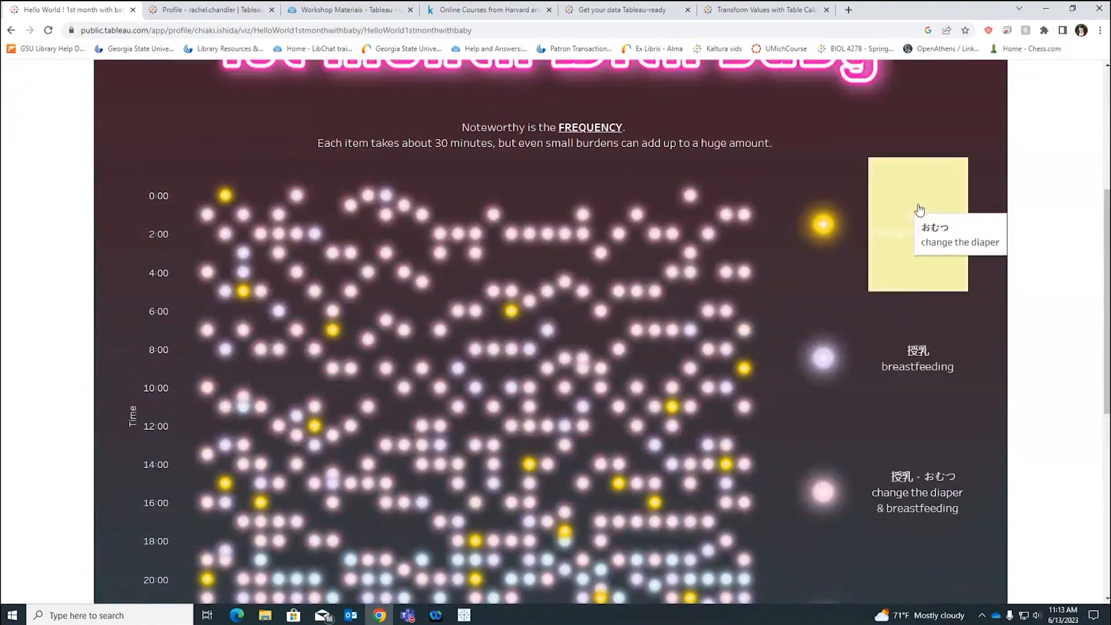
{"action": "scroll", "coordinate": [984, 226], "scroll_direction": "up", "scroll_amount": 5}
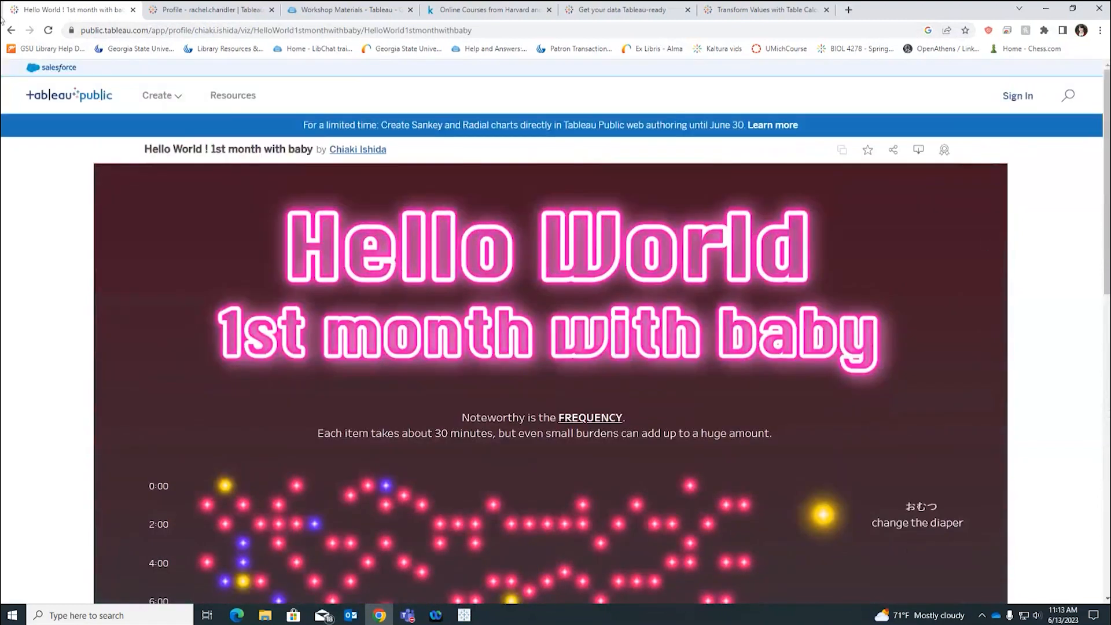
- Switch to the Tableau Public profile page and review its details and published vizzes
{"action": "left_click", "coordinate": [210, 9]}
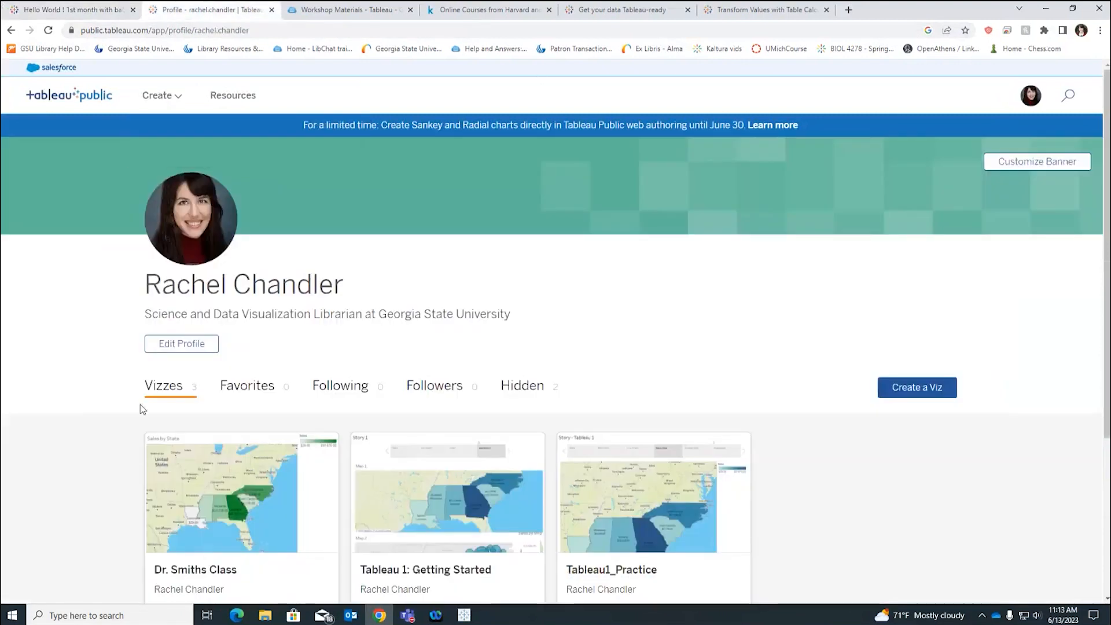
{"action": "scroll", "coordinate": [912, 498], "scroll_direction": "down", "scroll_amount": 1}
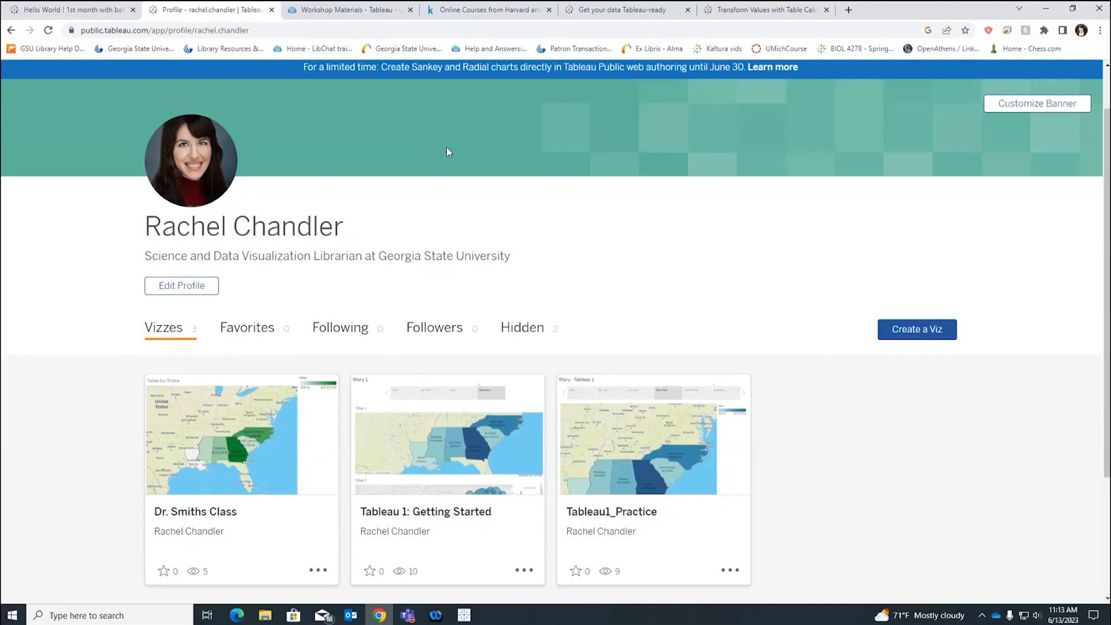
{"action": "scroll", "coordinate": [665, 261], "scroll_direction": "down", "scroll_amount": 1}
{"action": "scroll", "coordinate": [700, 254], "scroll_direction": "up", "scroll_amount": 1}
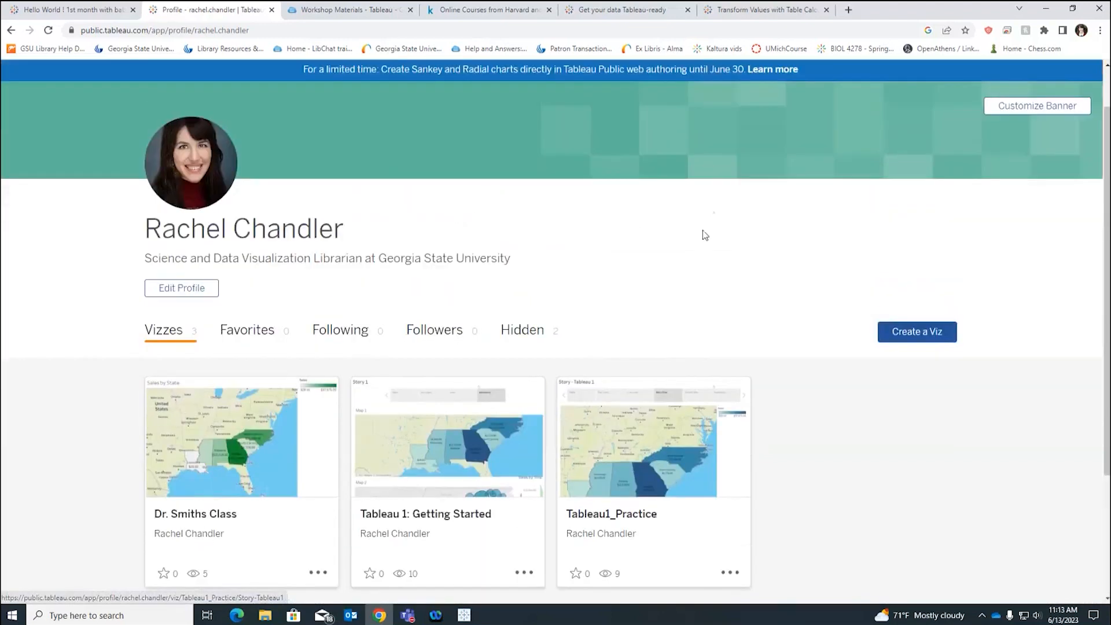
{"action": "scroll", "coordinate": [627, 426], "scroll_direction": "down", "scroll_amount": 2}
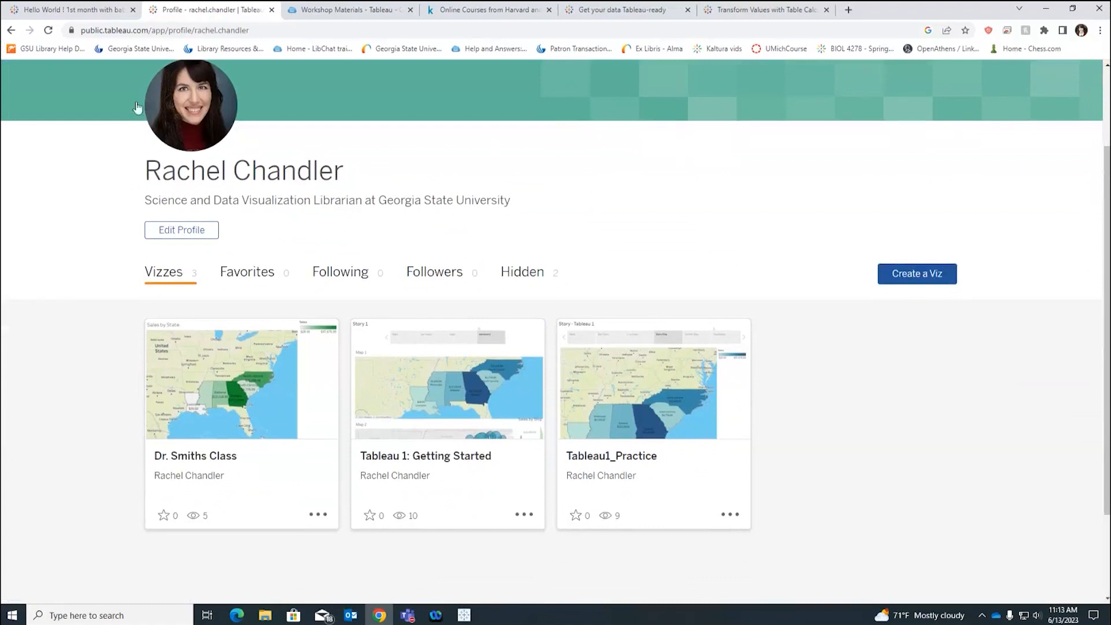
{"action": "scroll", "coordinate": [40, 273], "scroll_direction": "up", "scroll_amount": 3}
{"action": "scroll", "coordinate": [476, 437], "scroll_direction": "down", "scroll_amount": 2}
{"action": "scroll", "coordinate": [476, 436], "scroll_direction": "down", "scroll_amount": 1}
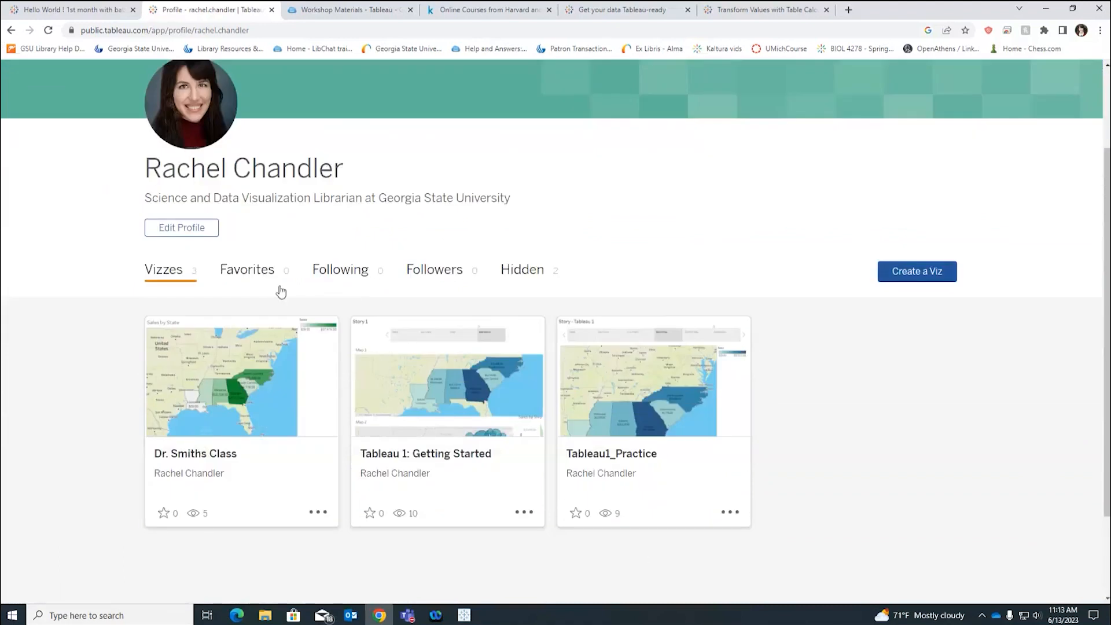
{"action": "scroll", "coordinate": [428, 394], "scroll_direction": "up", "scroll_amount": 1}
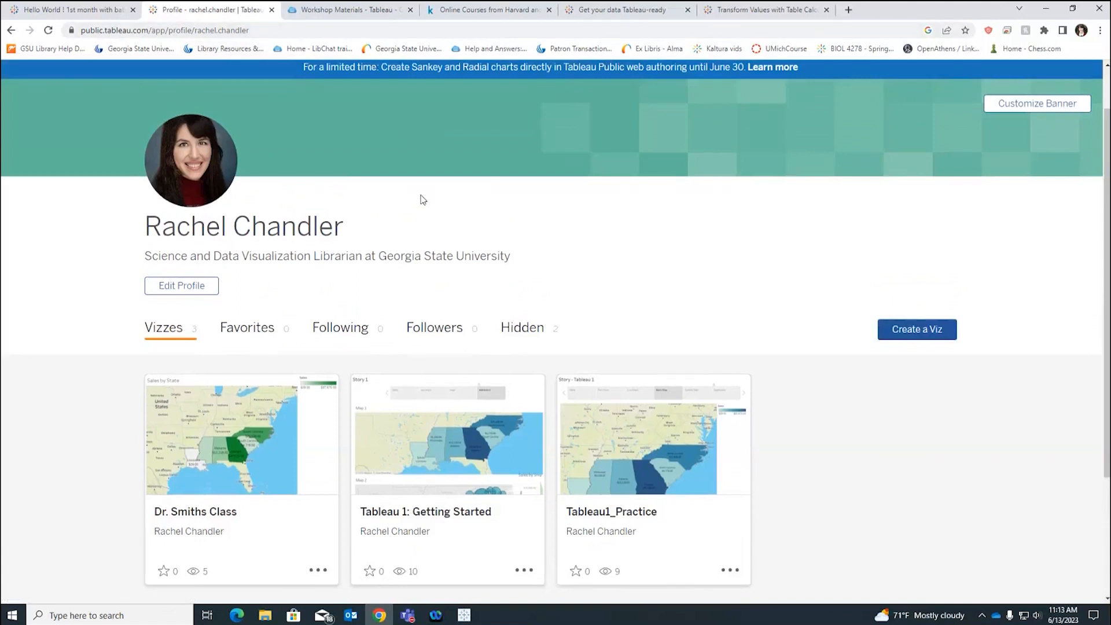
{"action": "scroll", "coordinate": [402, 178], "scroll_direction": "down", "scroll_amount": 2}
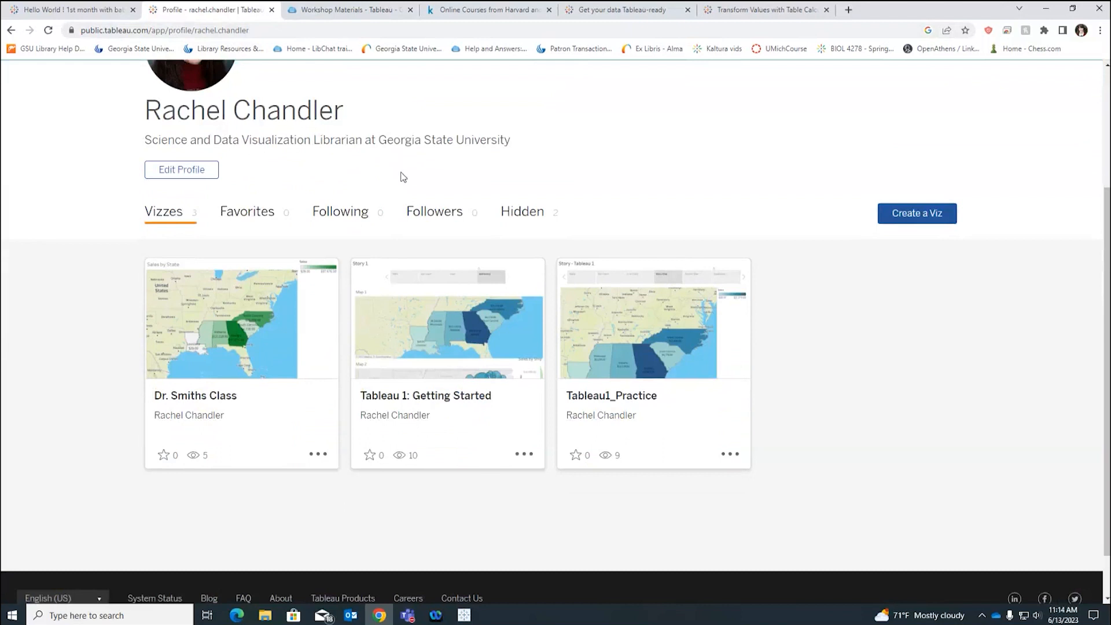
{"action": "scroll", "coordinate": [415, 160], "scroll_direction": "up", "scroll_amount": 3}
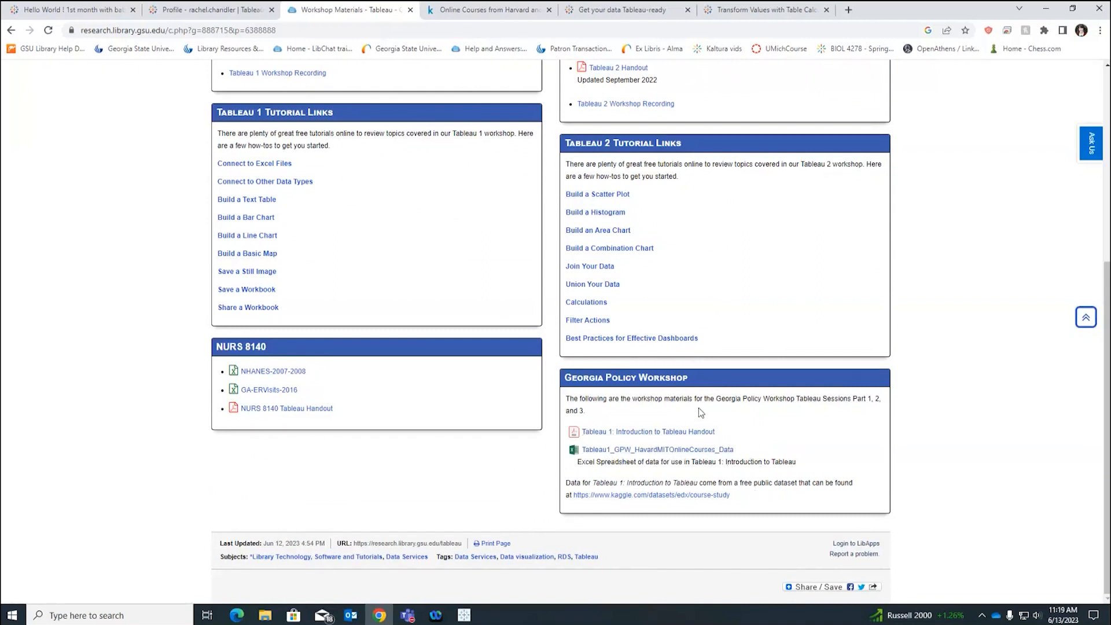
- Open the Kaggle course-study dataset link from the Georgia Policy Workshop section in a new tab and switch to it
{"action": "right_click", "coordinate": [700, 496]}
{"action": "left_click", "coordinate": [782, 354]}
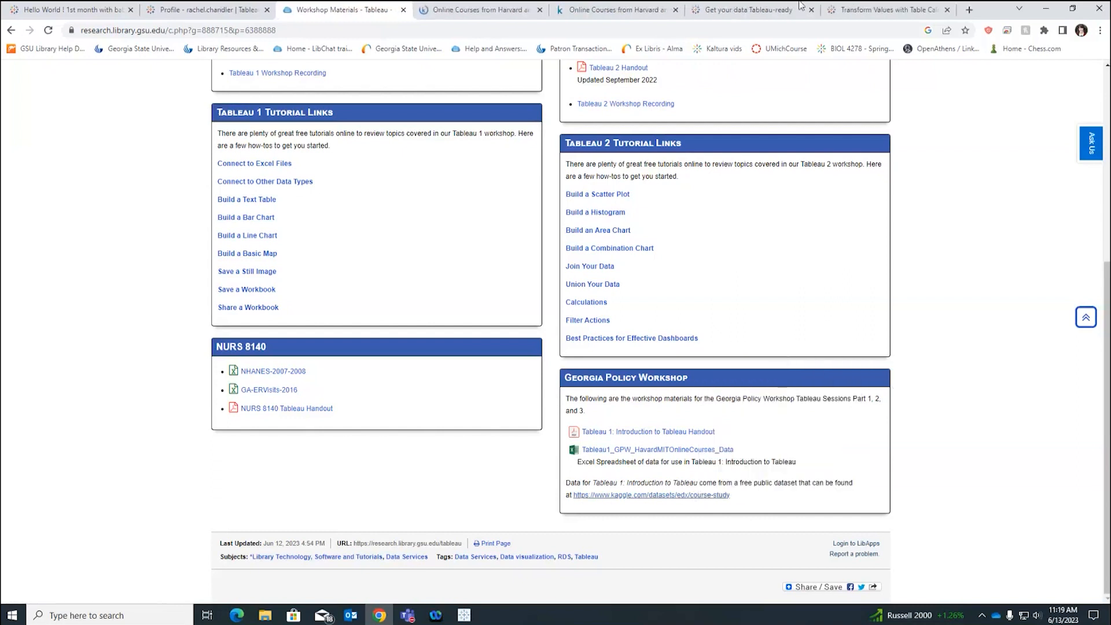
{"action": "left_click", "coordinate": [475, 9]}
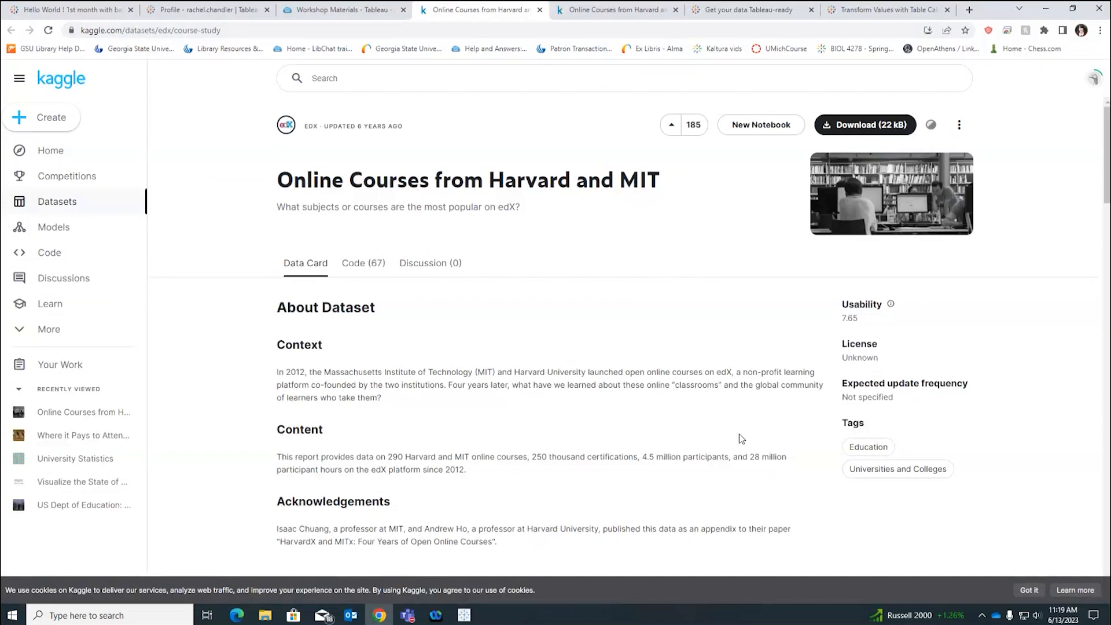
- Examine the description and column preview of the Online Courses from Harvard and MIT dataset
{"action": "scroll", "coordinate": [798, 377], "scroll_direction": "down", "scroll_amount": 3}
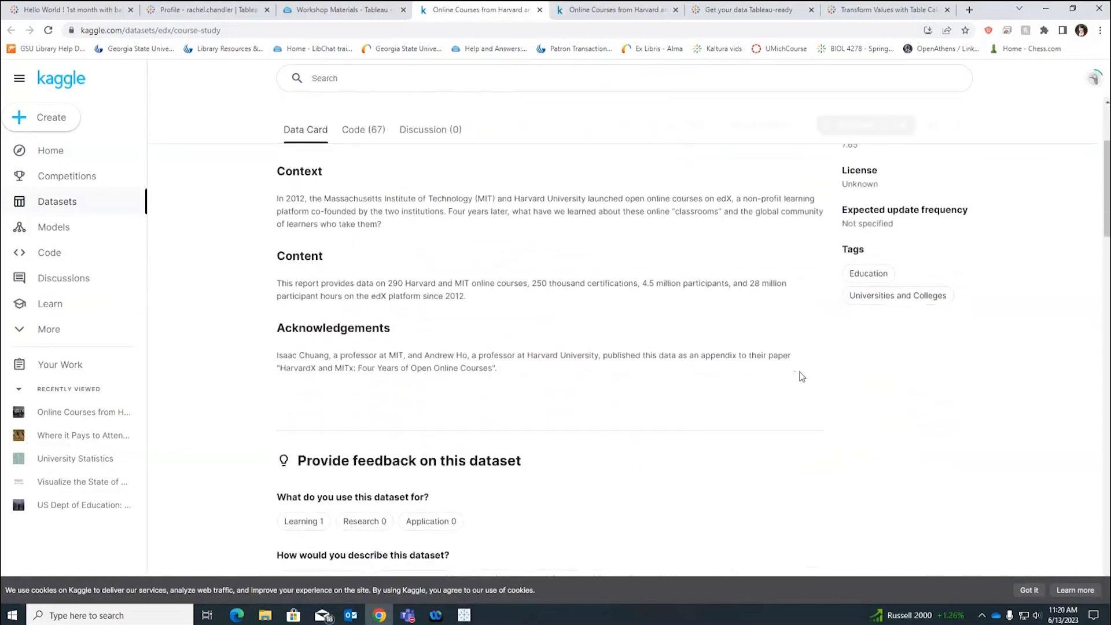
{"action": "scroll", "coordinate": [603, 301], "scroll_direction": "down", "scroll_amount": 10}
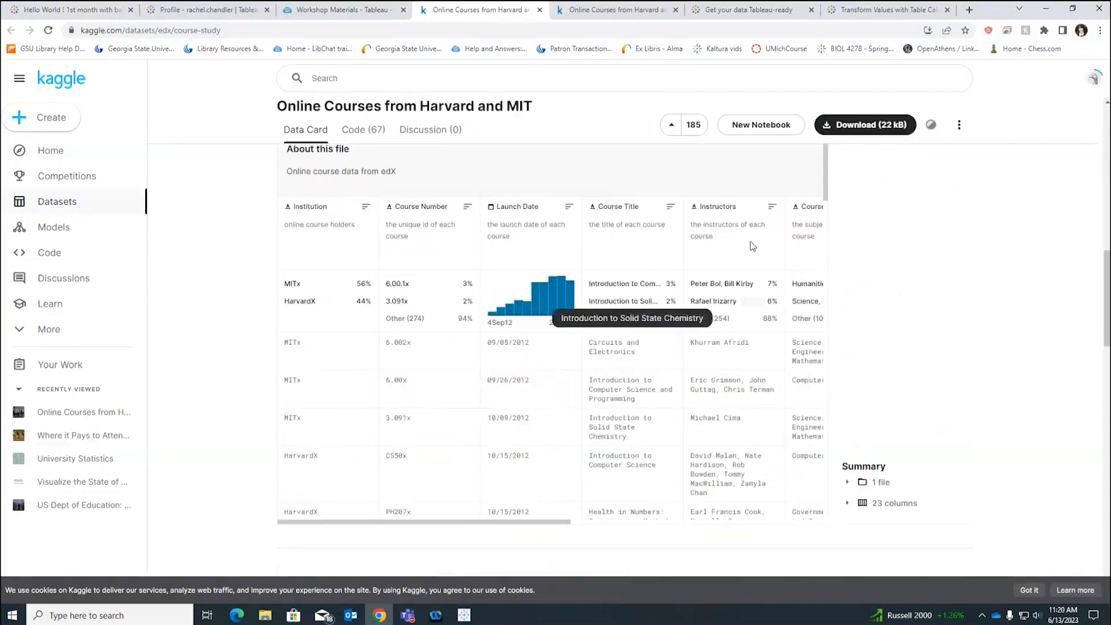
{"action": "scroll", "coordinate": [752, 246], "scroll_direction": "up", "scroll_amount": 13}
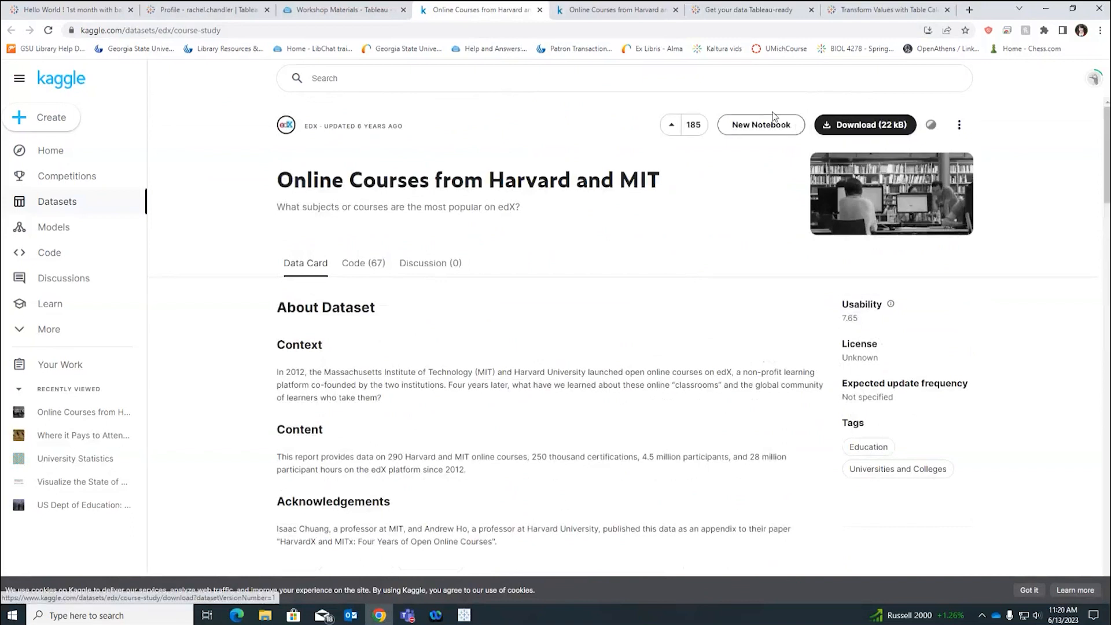
- Check the Georgia Policy Workshop files on the Workshop Materials page and review the Kaggle dataset's background information again
{"action": "left_click", "coordinate": [353, 8]}
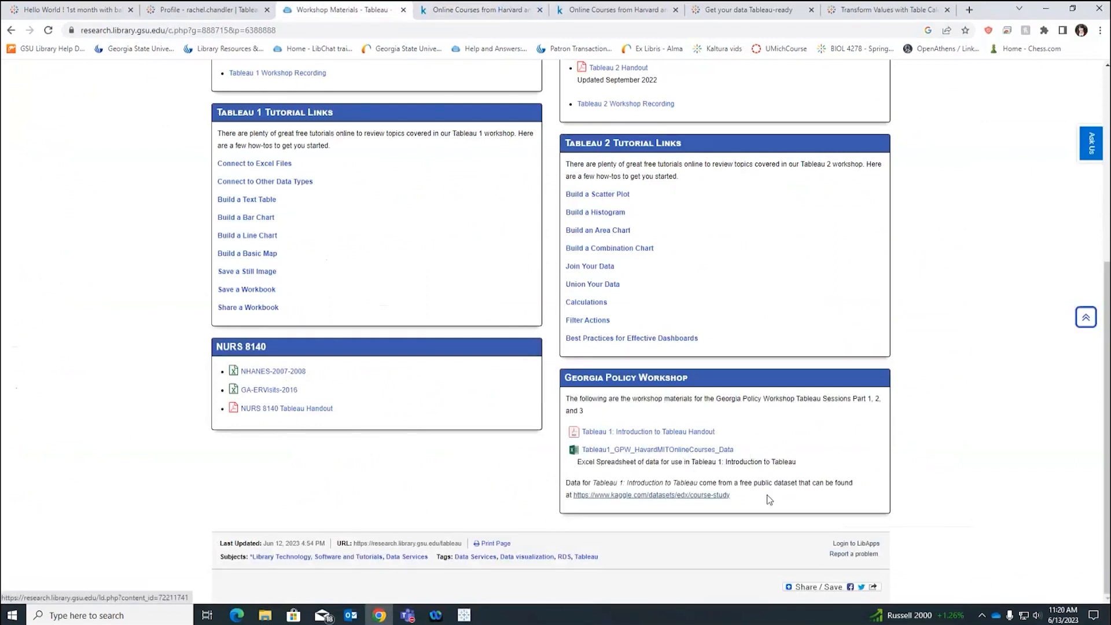
{"action": "left_click", "coordinate": [426, 12]}
{"action": "scroll", "coordinate": [544, 411], "scroll_direction": "down", "scroll_amount": 3}
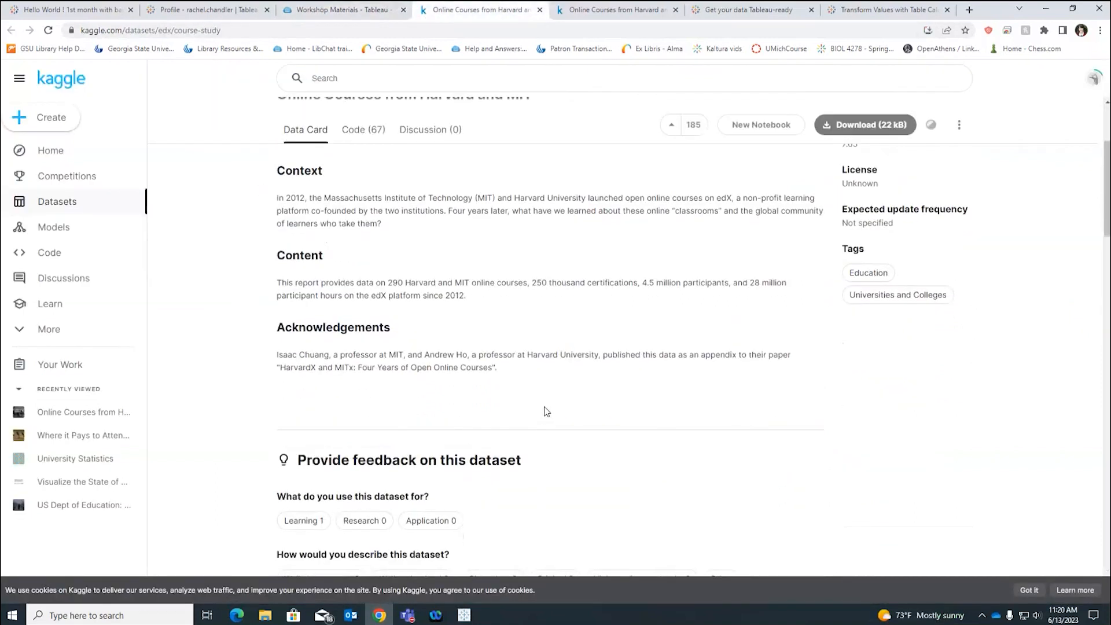
{"action": "scroll", "coordinate": [557, 413], "scroll_direction": "down", "scroll_amount": 3}
{"action": "scroll", "coordinate": [660, 460], "scroll_direction": "up", "scroll_amount": 6}
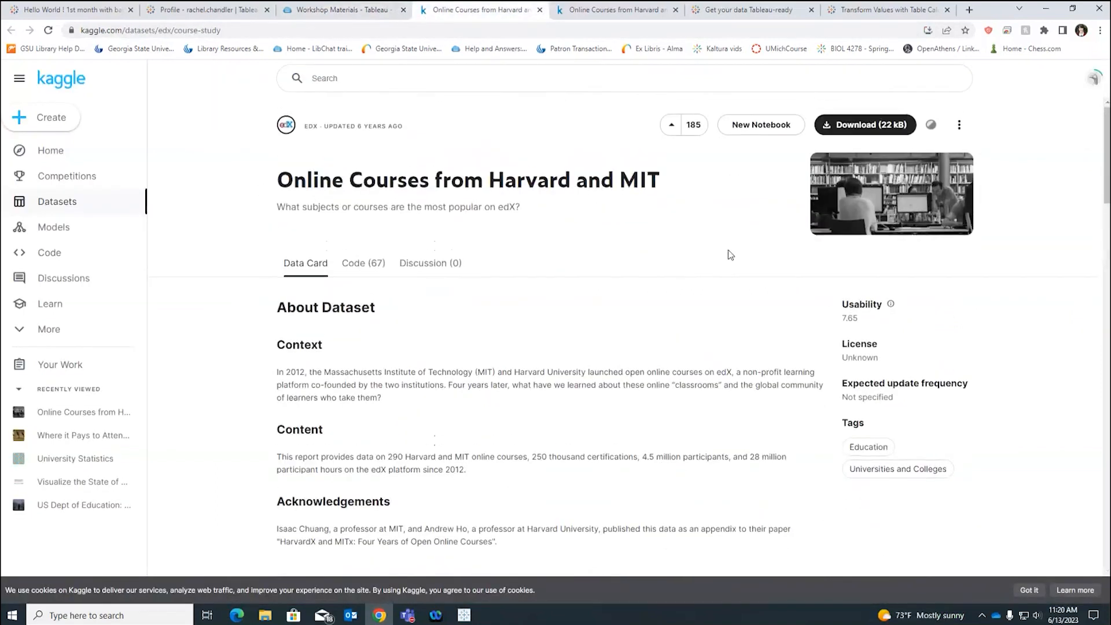
- Go back to the Workshop Materials page and switch to the Tableau desktop application's start page
{"action": "left_click", "coordinate": [319, 9]}
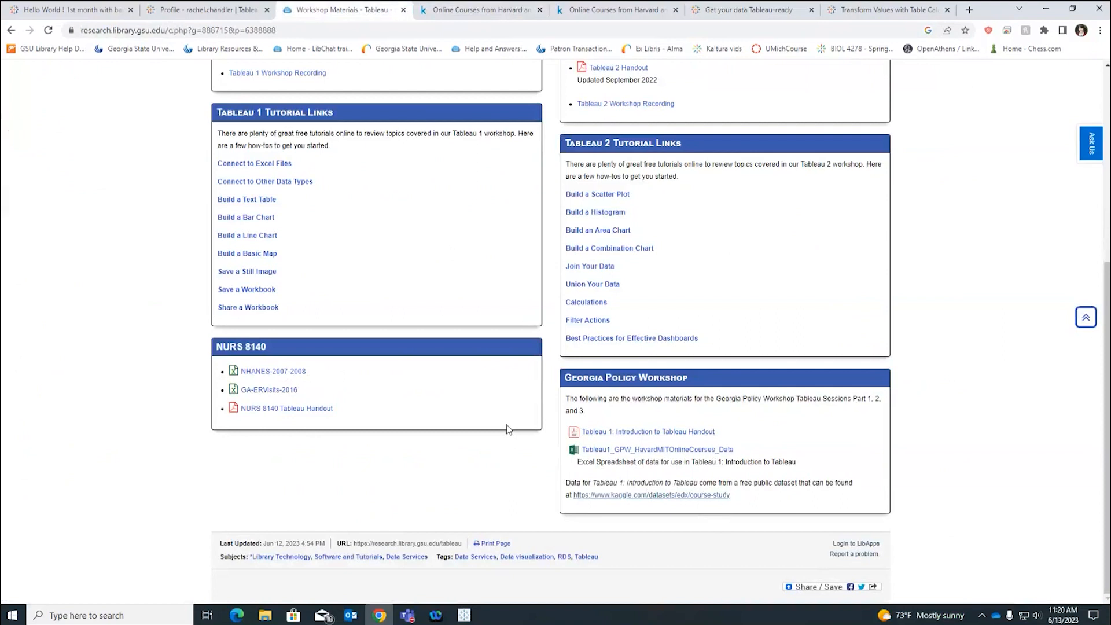
{"action": "key", "text": "alt+Tab"}
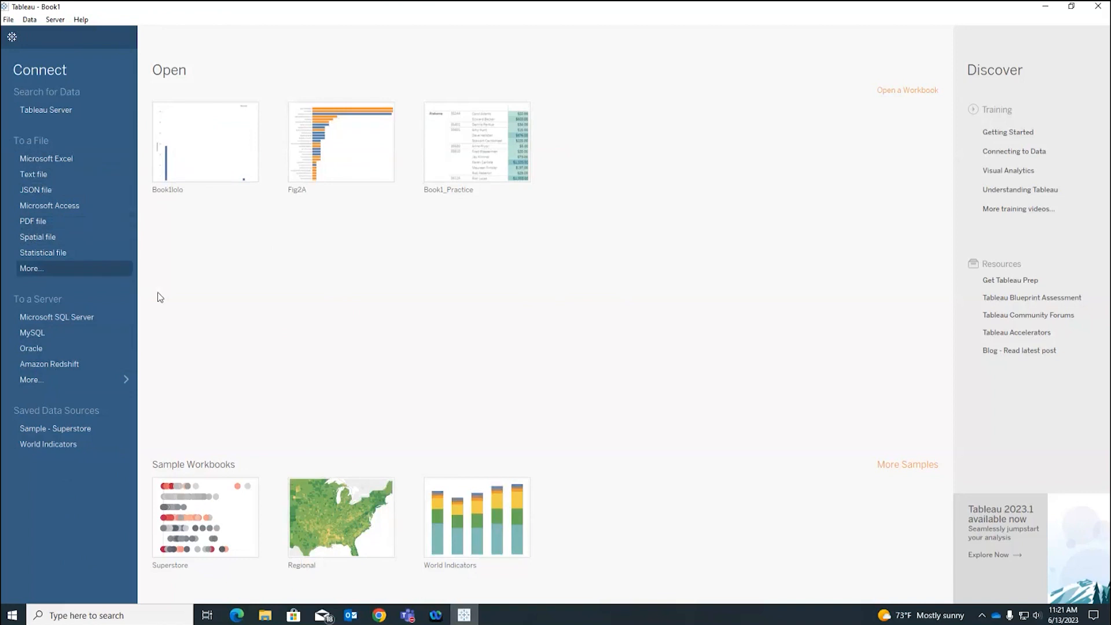
- Connect to the Excel workbook Tableau1_GPW_HarvardMITOnlineCourses_Data in the Georgia Policy Workshop folder inside TABLEAU
{"action": "left_click", "coordinate": [66, 159]}
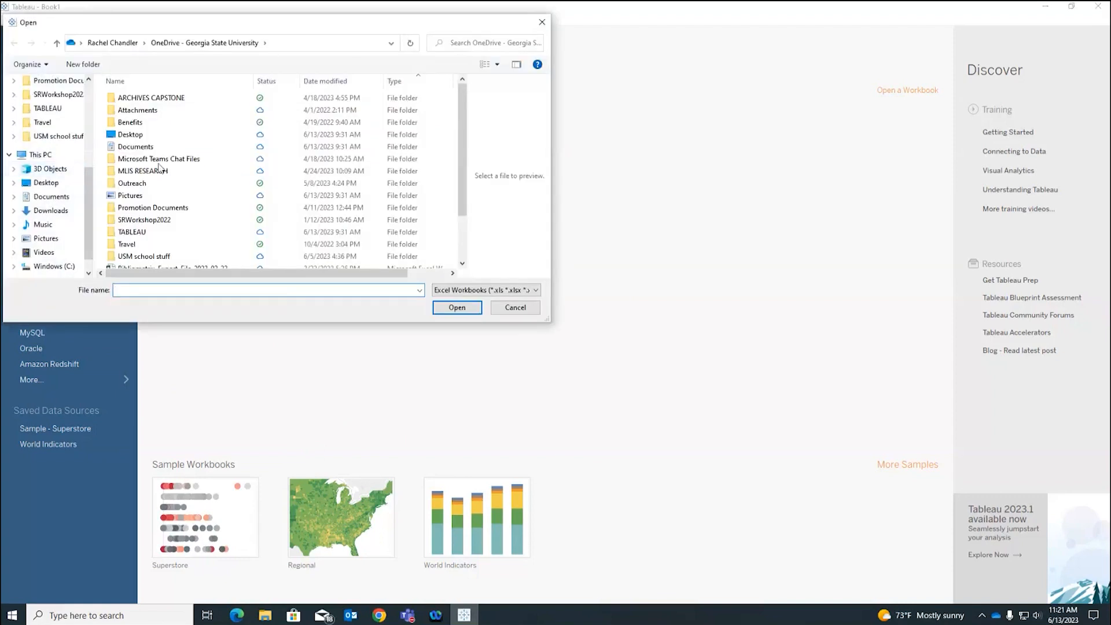
{"action": "double_click", "coordinate": [130, 233]}
{"action": "left_click", "coordinate": [188, 97]}
{"action": "double_click", "coordinate": [188, 97]}
{"action": "left_click", "coordinate": [140, 98]}
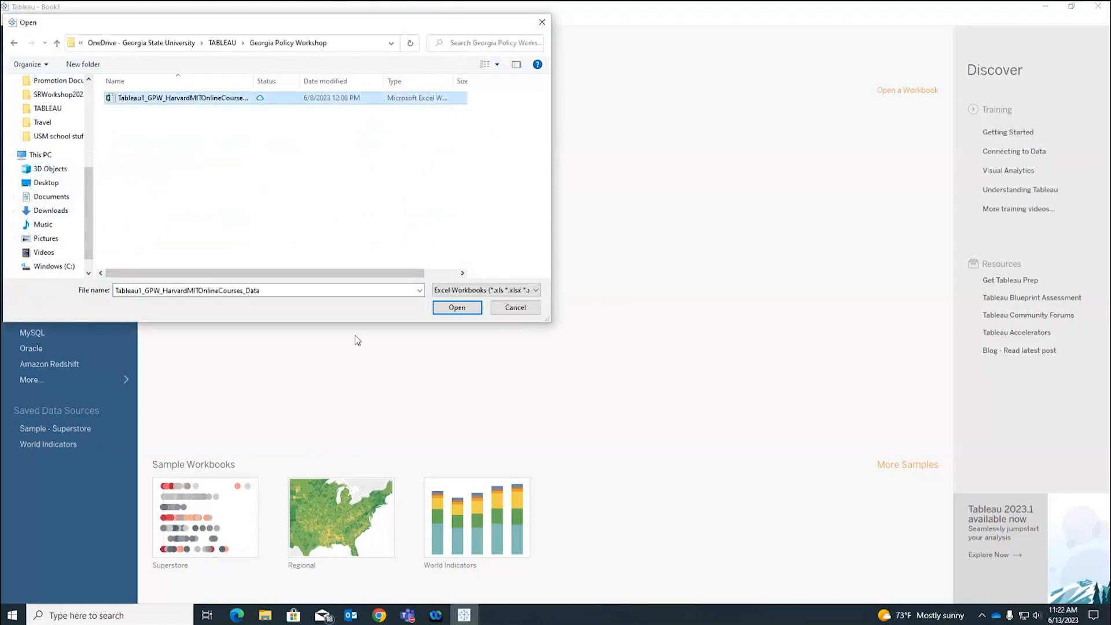
{"action": "left_click", "coordinate": [449, 308]}
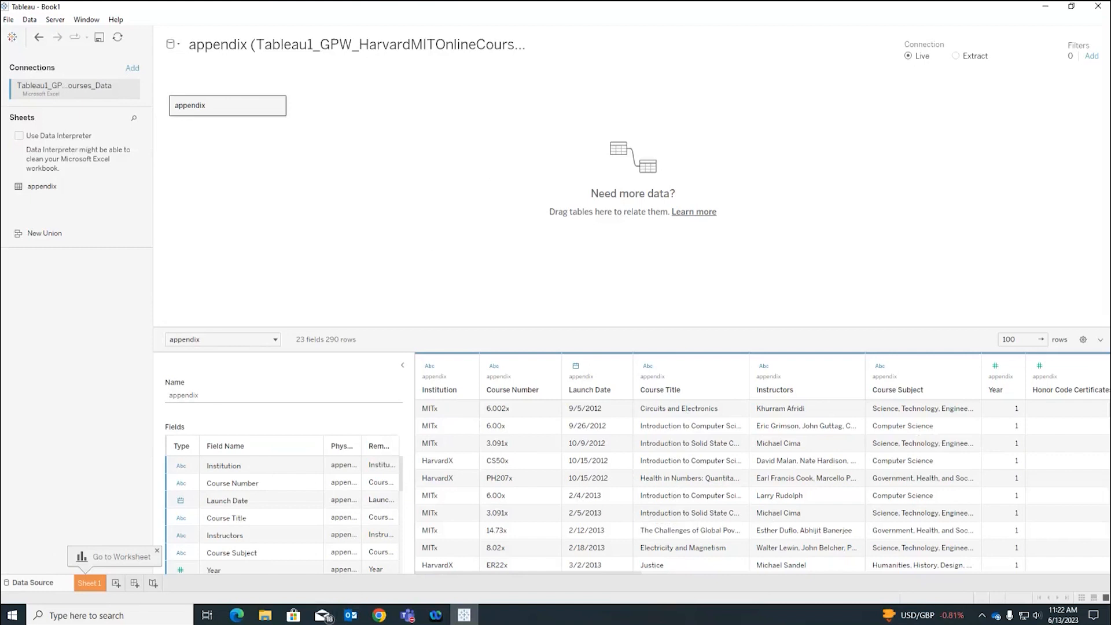
- Switch to the browser and read the Get Your Data Tableau-Ready page on tidy data, Tableau Prep, pivoting and data types
{"action": "left_click", "coordinate": [1045, 7]}
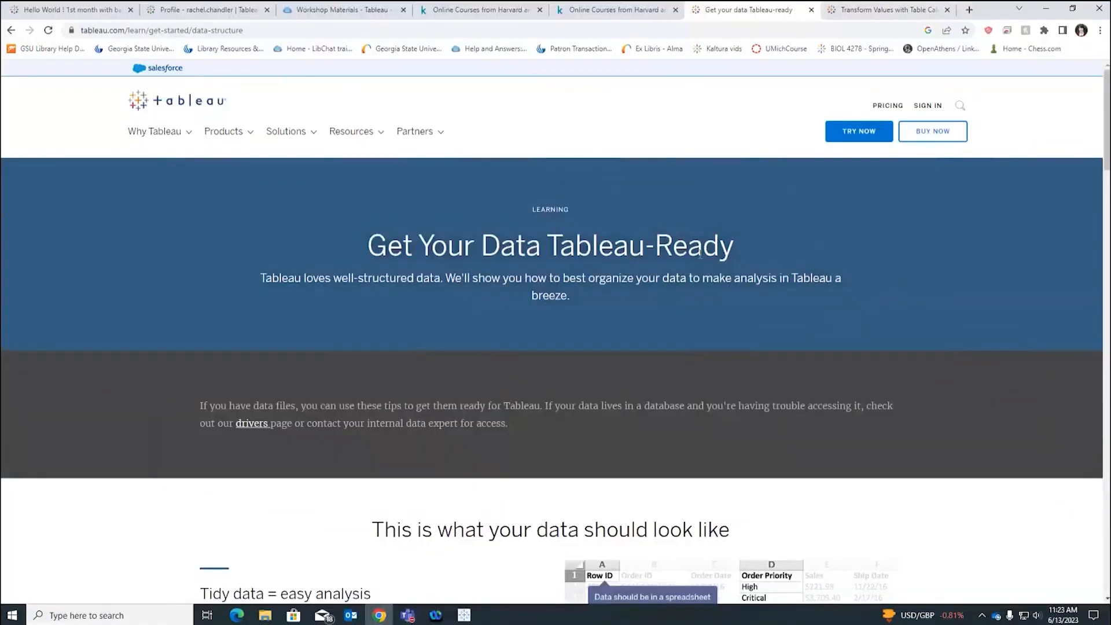
{"action": "scroll", "coordinate": [700, 254], "scroll_direction": "down", "scroll_amount": 7}
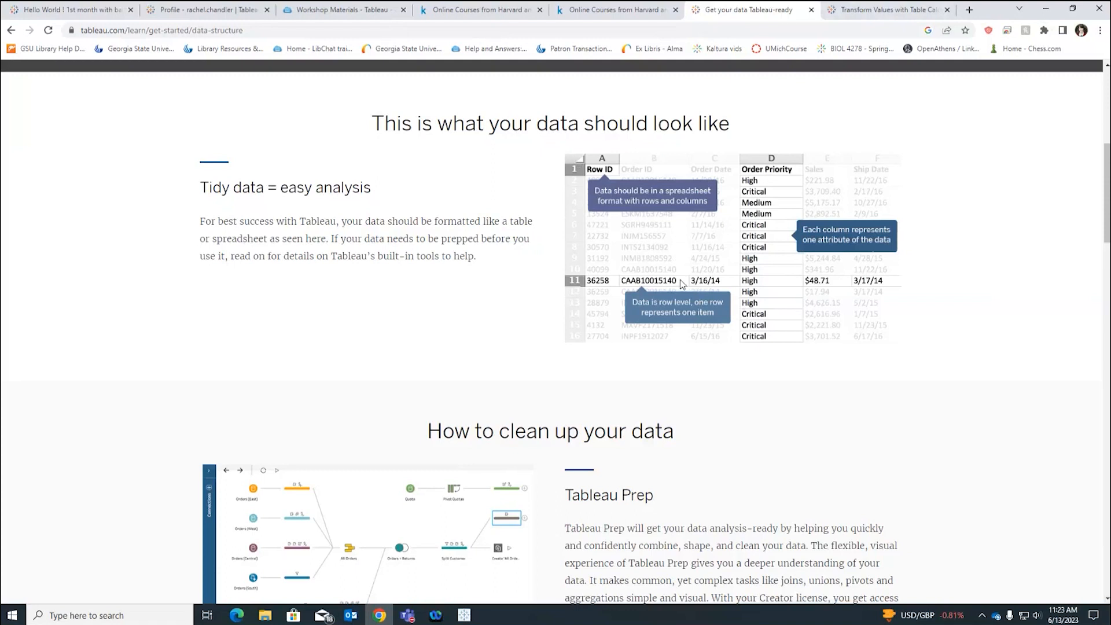
{"action": "scroll", "coordinate": [682, 283], "scroll_direction": "down", "scroll_amount": 3}
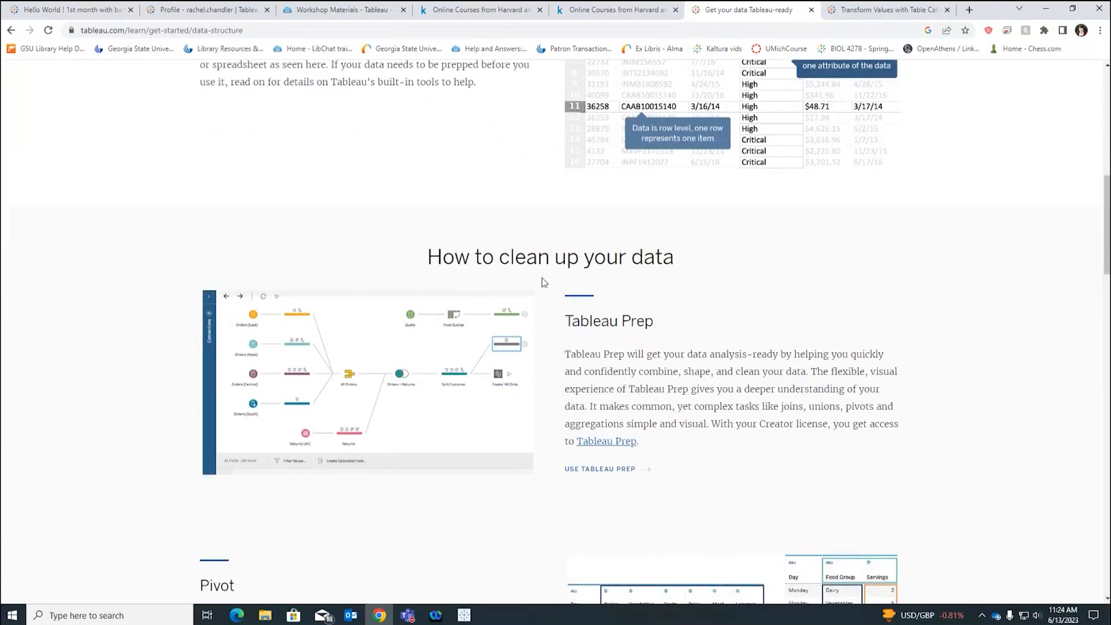
{"action": "scroll", "coordinate": [544, 284], "scroll_direction": "down", "scroll_amount": 2}
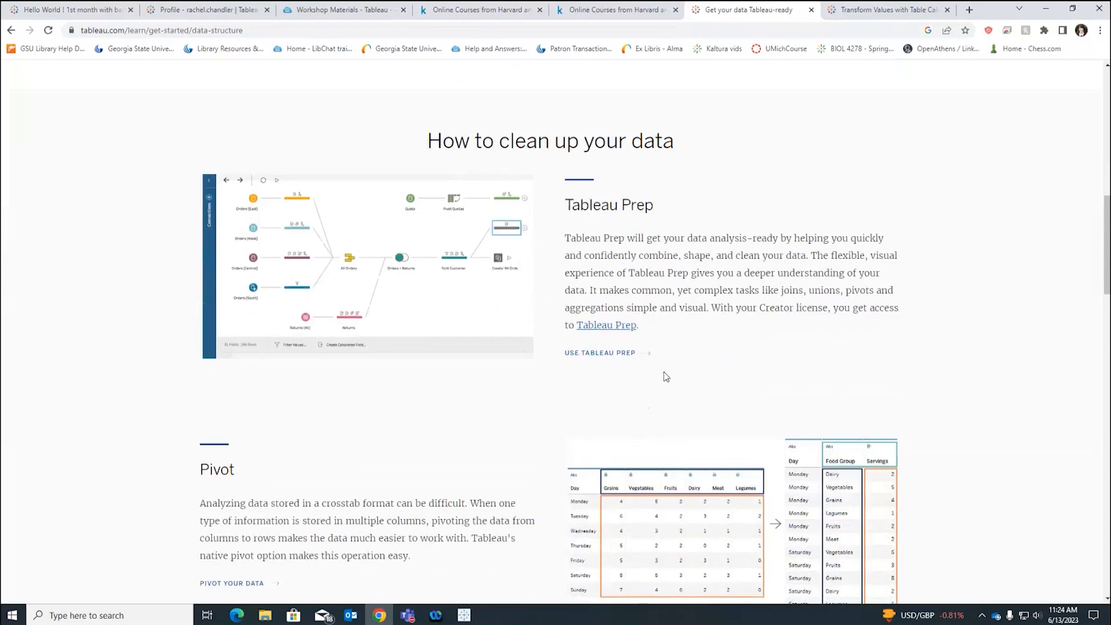
{"action": "scroll", "coordinate": [1002, 444], "scroll_direction": "down", "scroll_amount": 3}
{"action": "scroll", "coordinate": [970, 433], "scroll_direction": "down", "scroll_amount": 1}
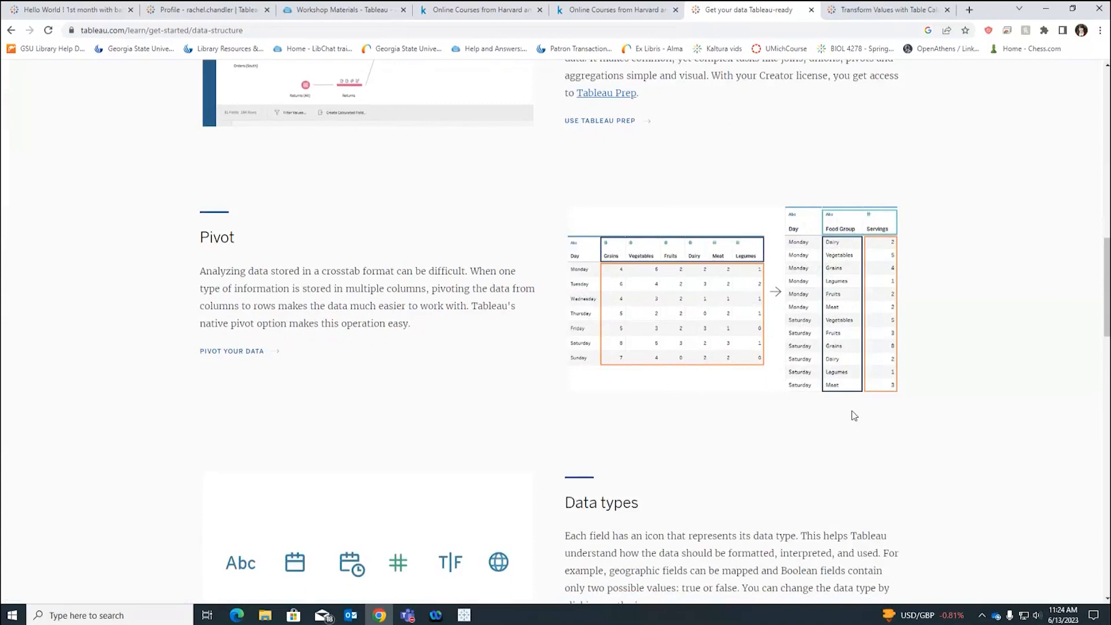
{"action": "scroll", "coordinate": [818, 380], "scroll_direction": "down", "scroll_amount": 1}
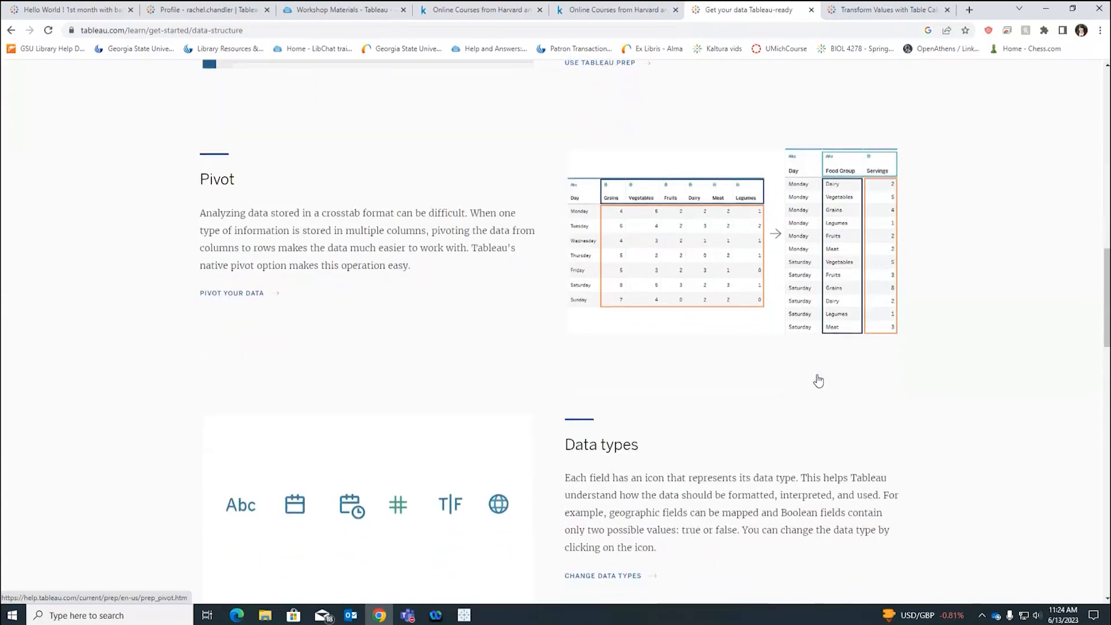
{"action": "scroll", "coordinate": [818, 380], "scroll_direction": "down", "scroll_amount": 2}
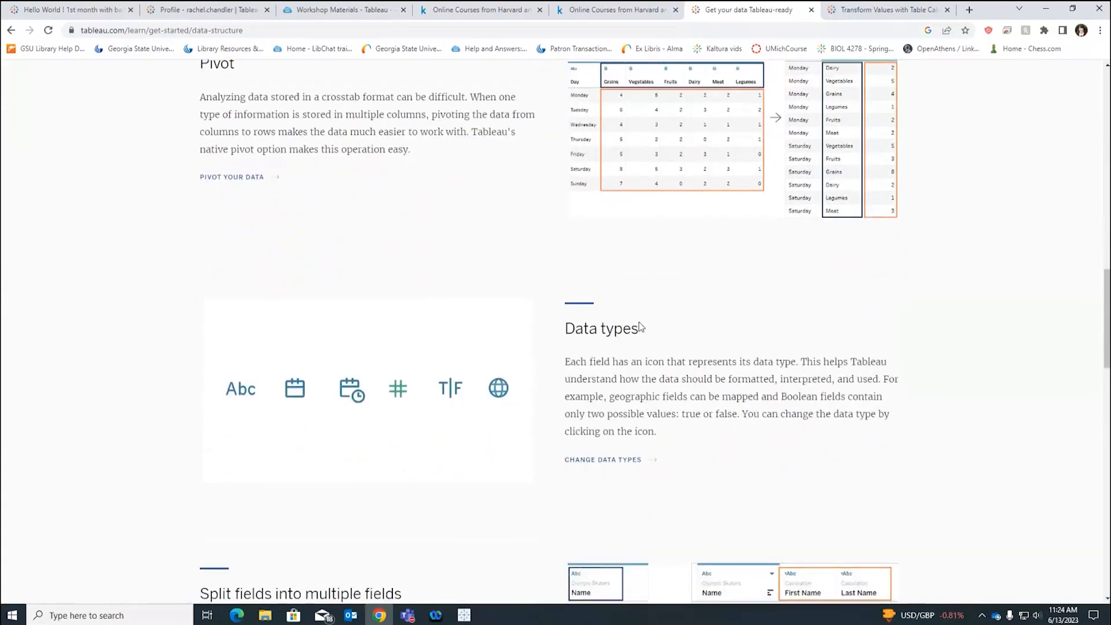
- Return to Tableau and examine the data type options for the Launch Date column without changing the type
{"action": "left_click", "coordinate": [464, 622]}
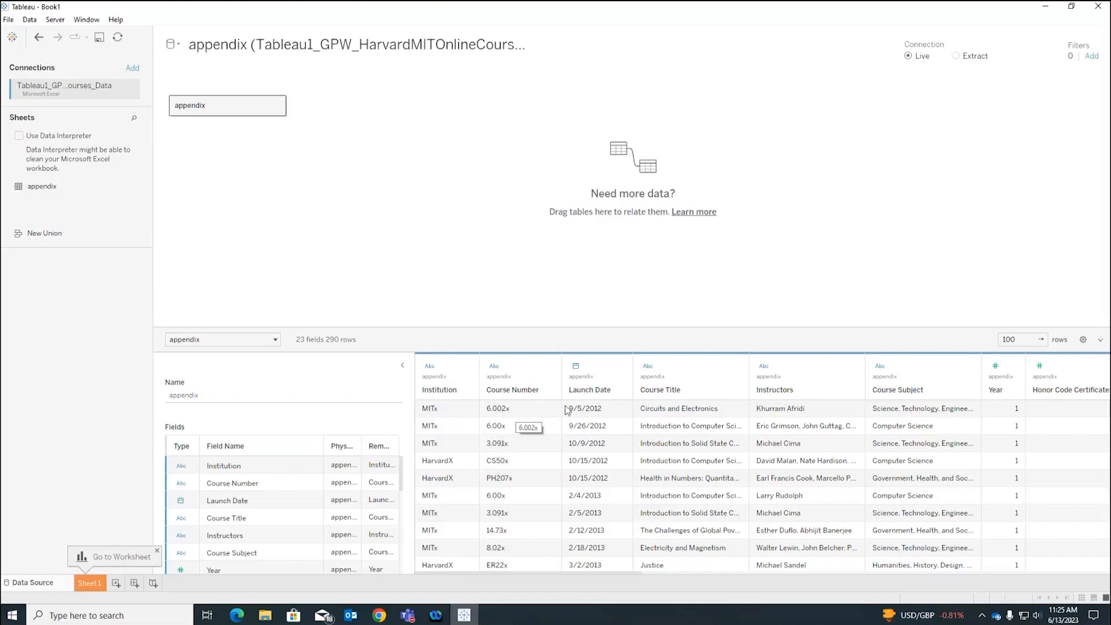
{"action": "left_click", "coordinate": [575, 369]}
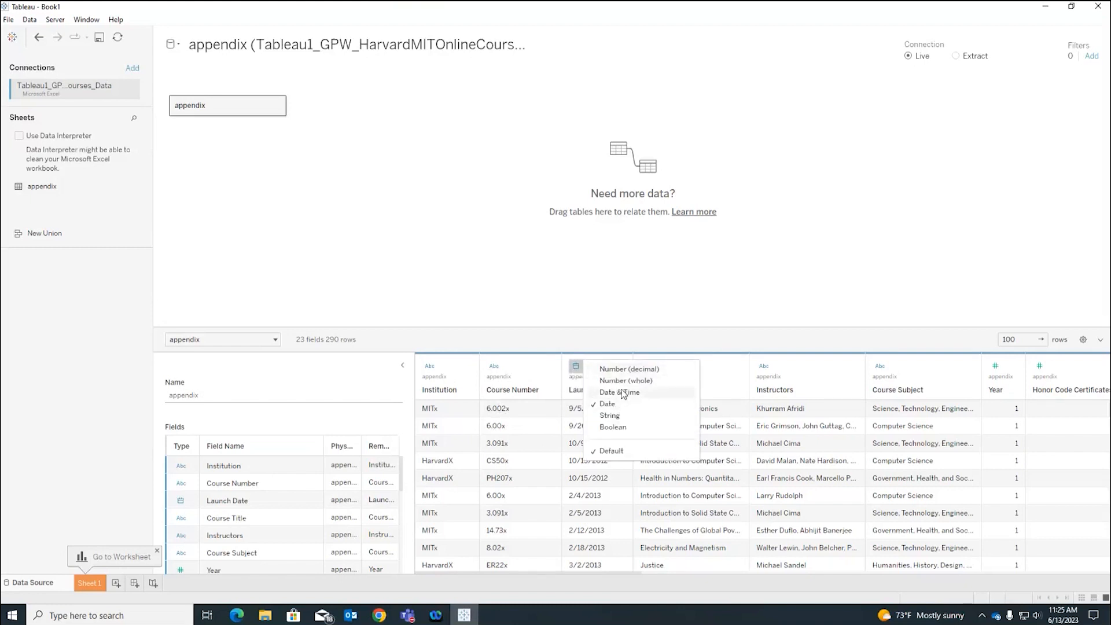
{"action": "left_click", "coordinate": [600, 355]}
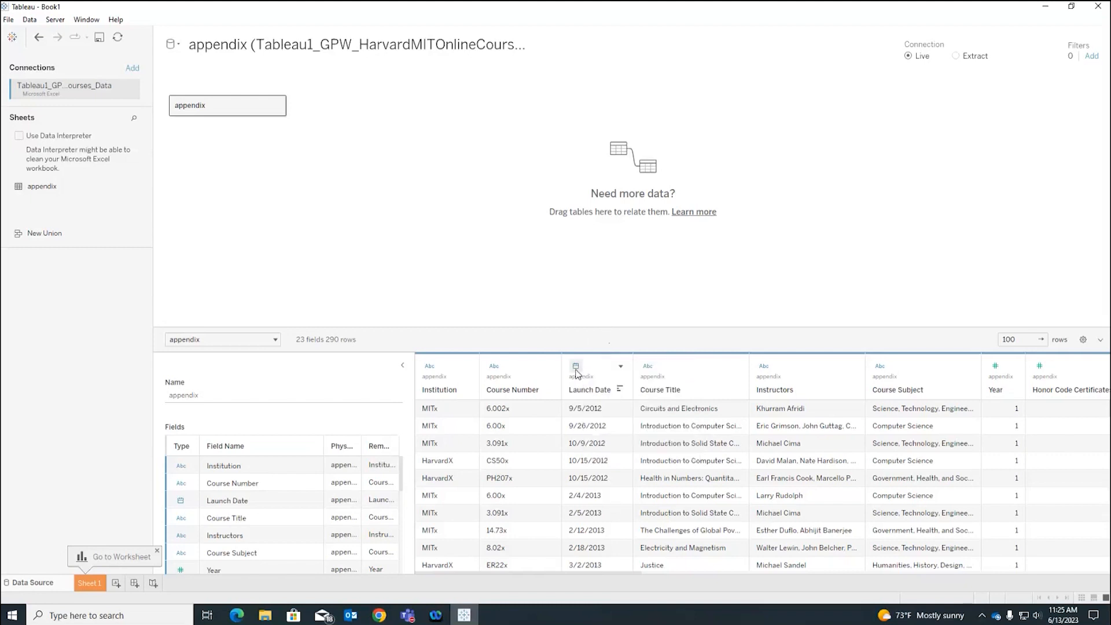
{"action": "left_click", "coordinate": [575, 367]}
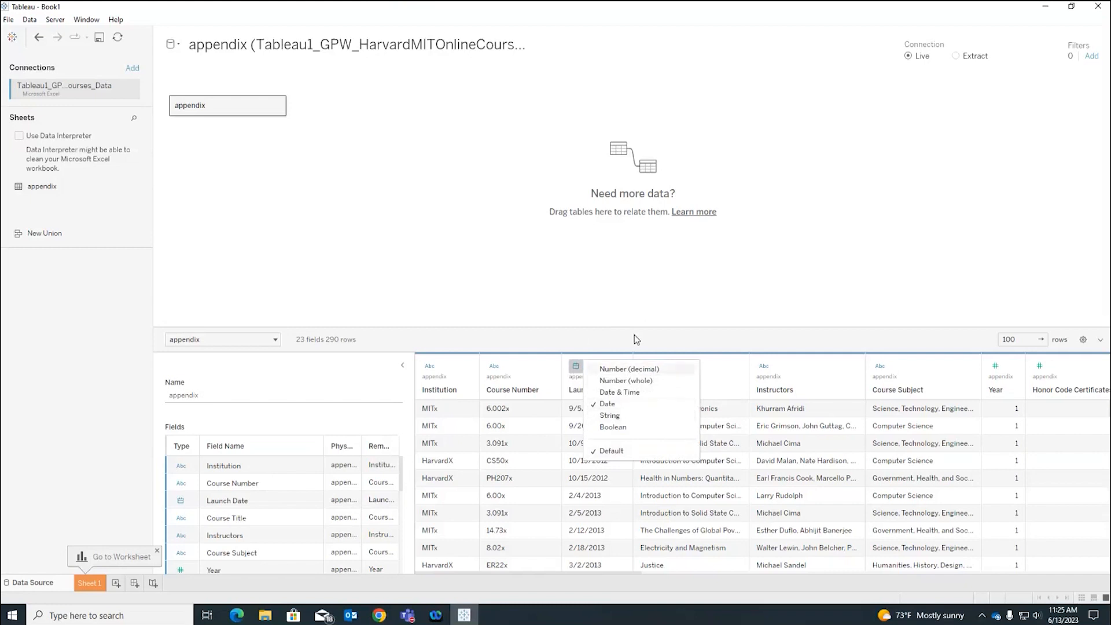
{"action": "left_click", "coordinate": [656, 340]}
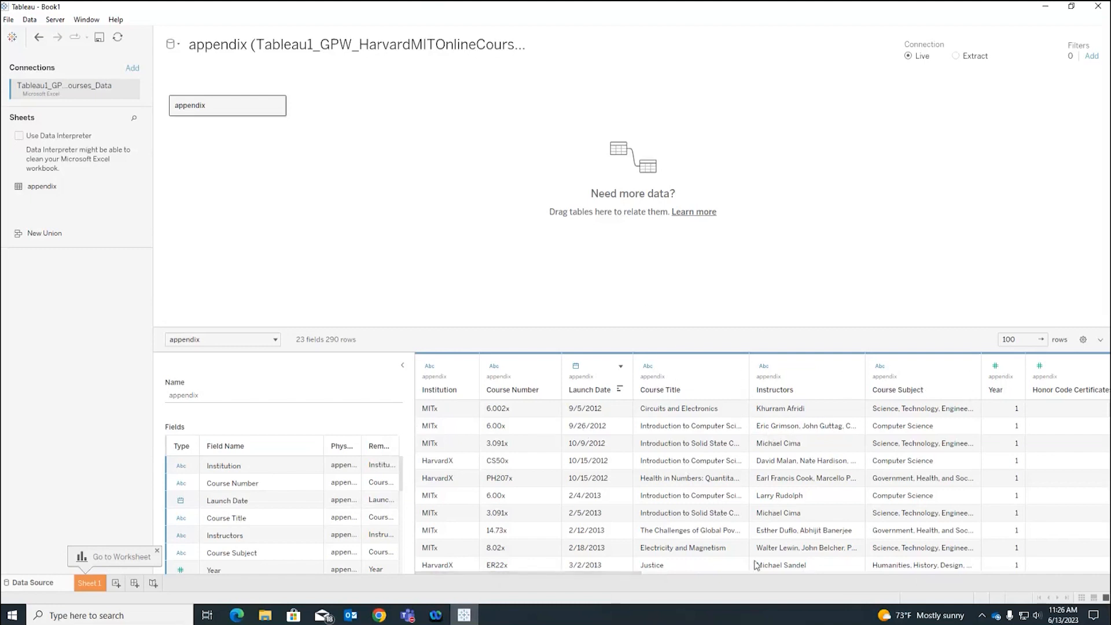
- Look through the columns of the appendix data preview and view the data type options for the Year column
{"action": "left_click_drag", "start_coordinate": [590, 577], "coordinate": [745, 578]}
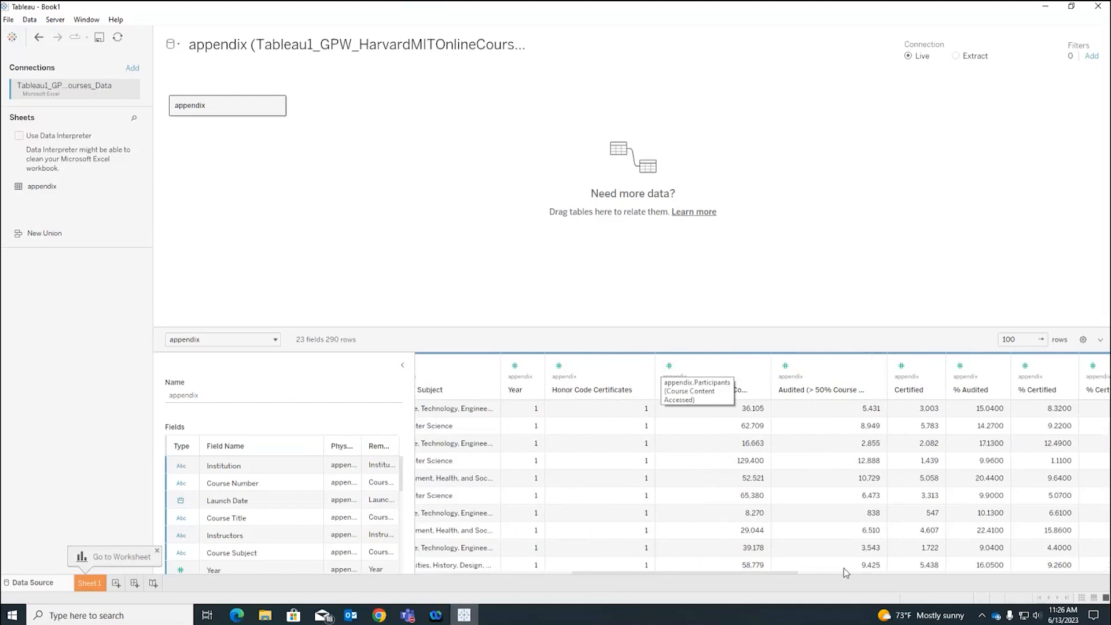
{"action": "left_click_drag", "start_coordinate": [760, 572], "coordinate": [566, 574]}
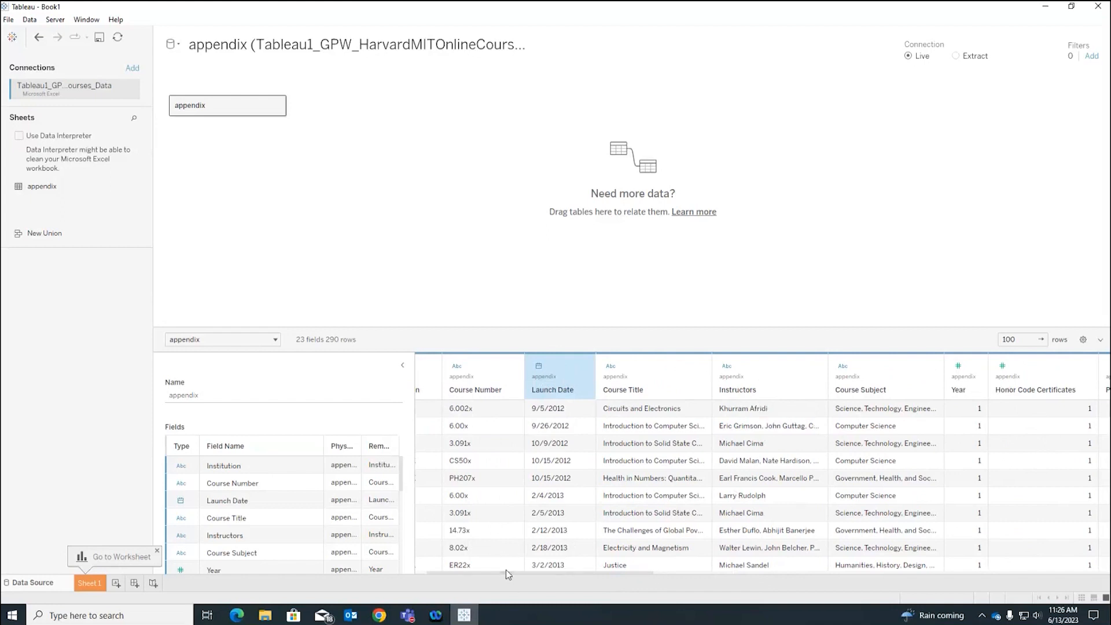
{"action": "left_click_drag", "start_coordinate": [508, 573], "coordinate": [587, 590]}
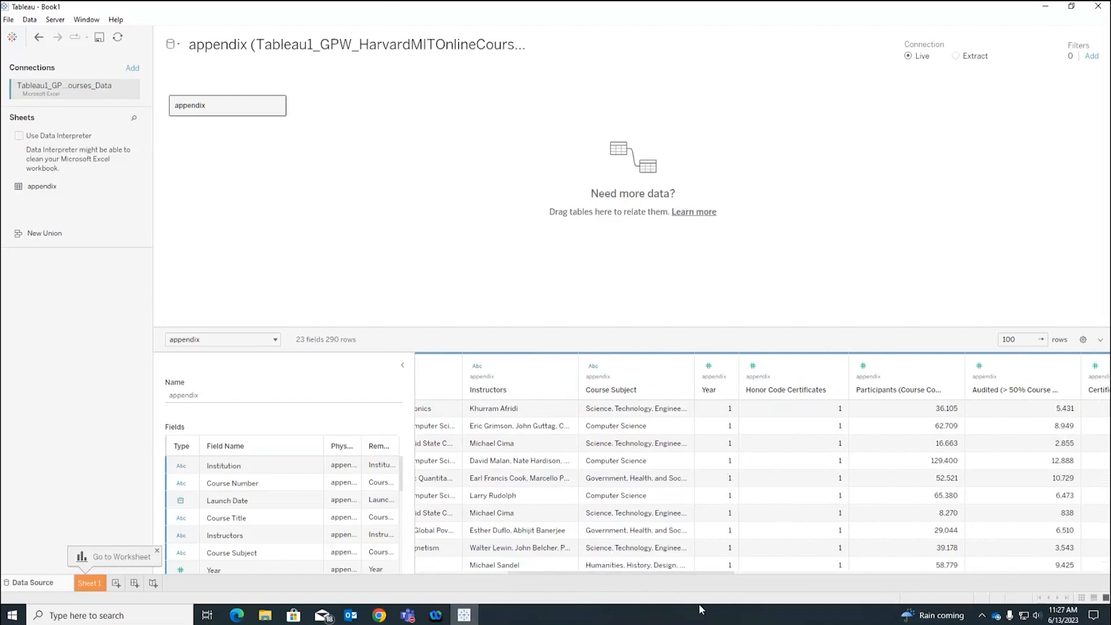
{"action": "left_click_drag", "start_coordinate": [709, 571], "coordinate": [565, 585]}
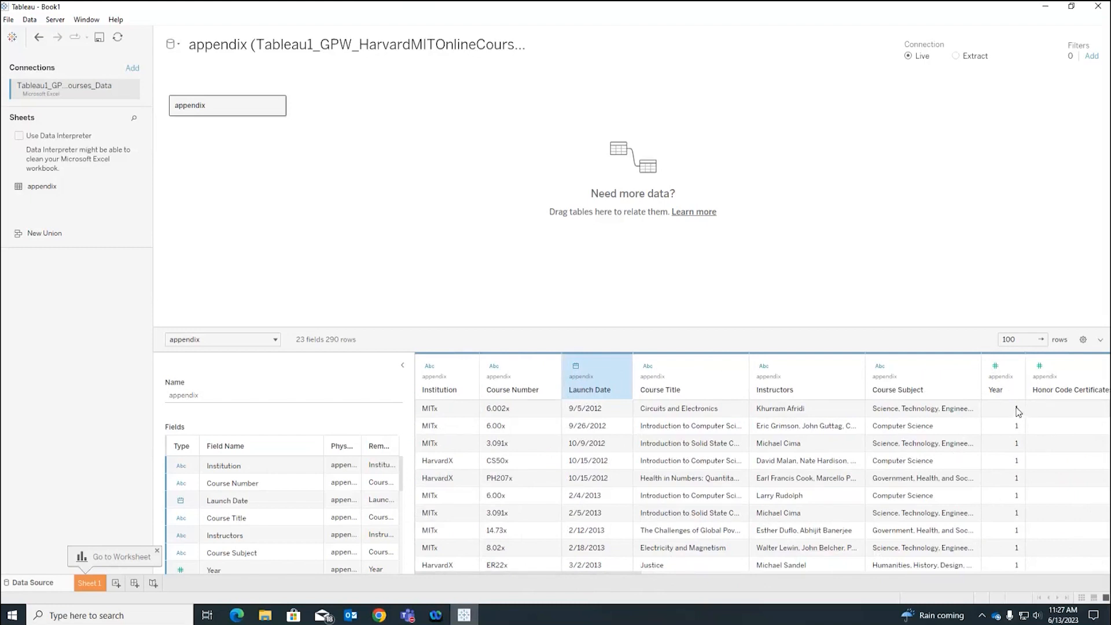
{"action": "left_click", "coordinate": [997, 367]}
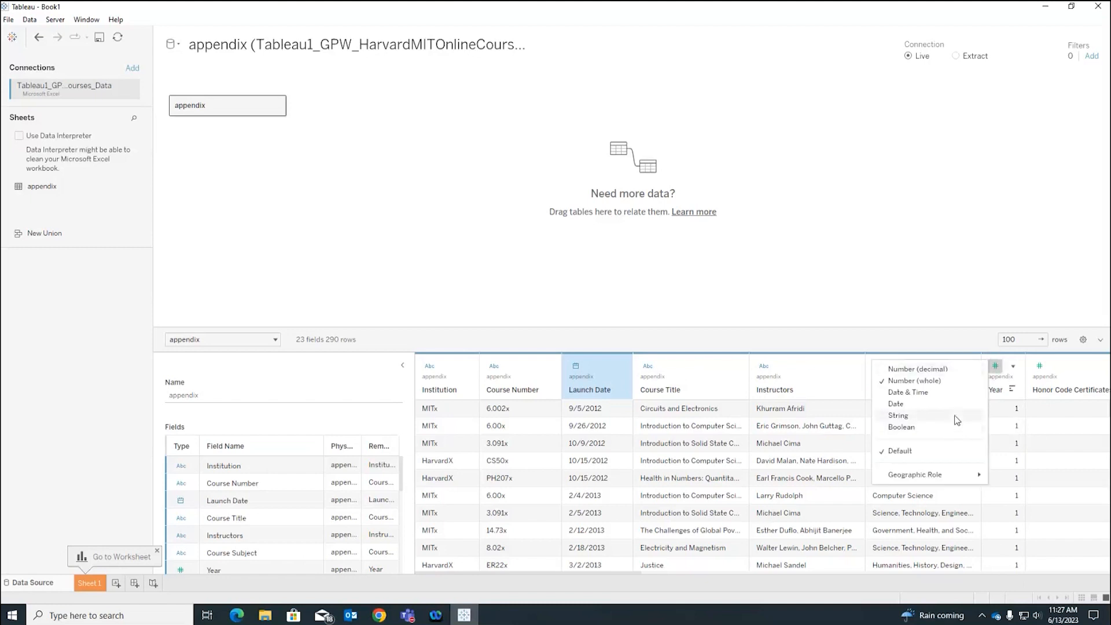
{"action": "left_click", "coordinate": [995, 365]}
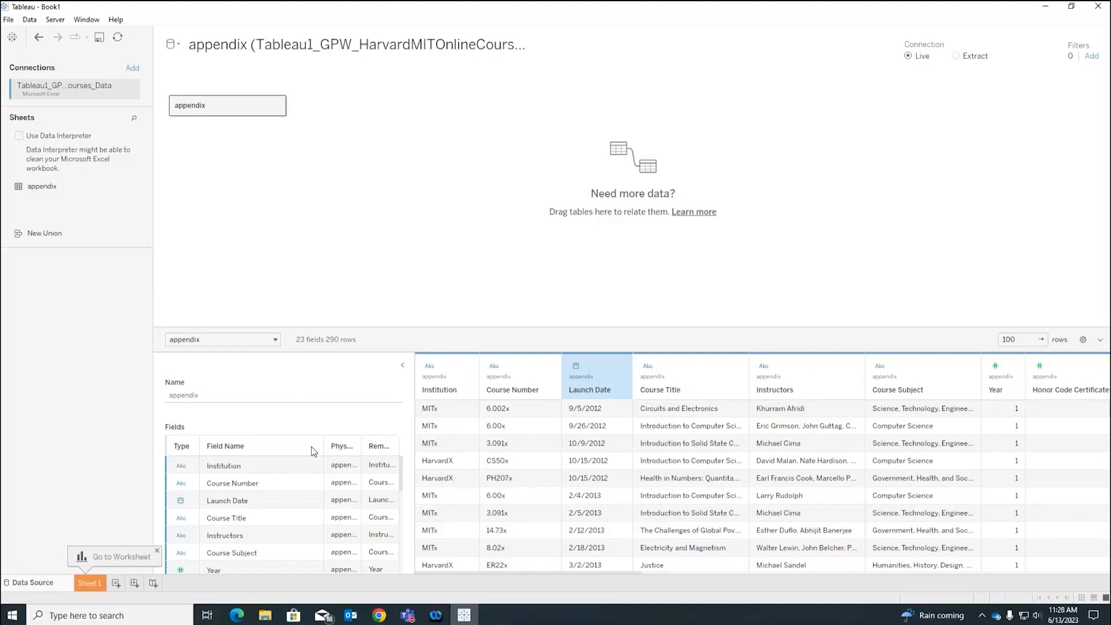
- Go to the Sheet 1 worksheet and look over the available file and worksheet commands
{"action": "left_click", "coordinate": [95, 586]}
{"action": "left_click", "coordinate": [88, 582]}
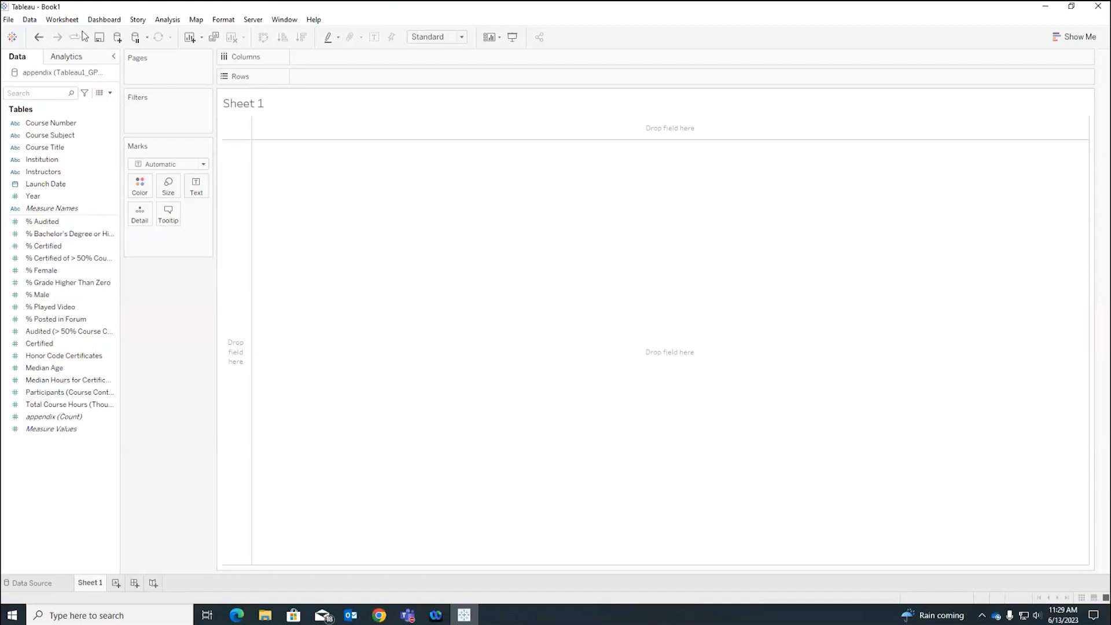
{"action": "left_click", "coordinate": [7, 22]}
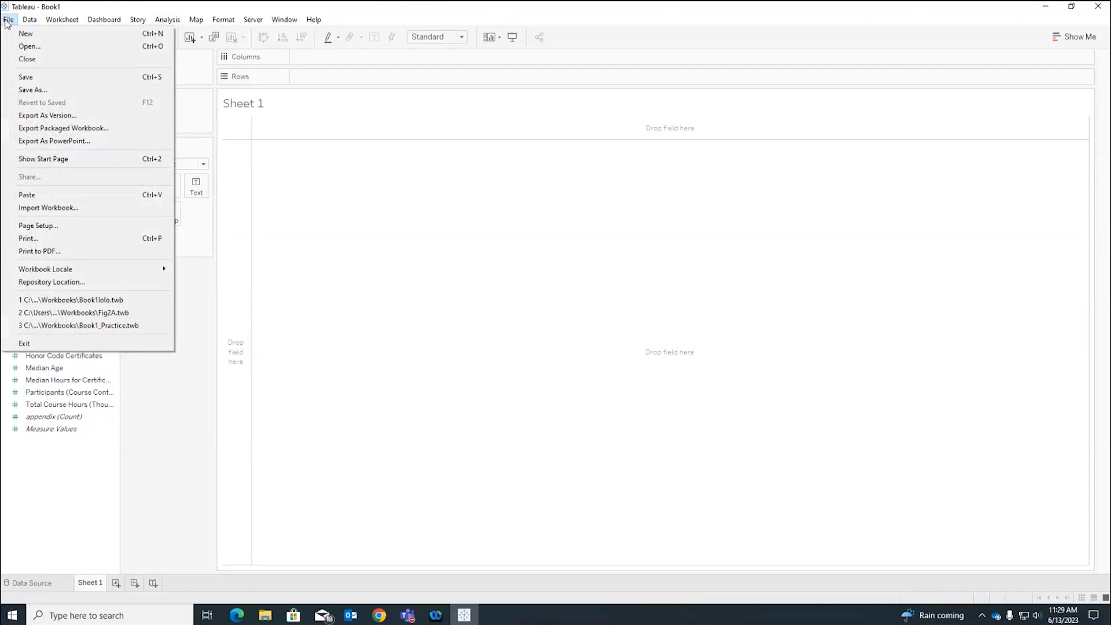
{"action": "mouse_move", "coordinate": [39, 20]}
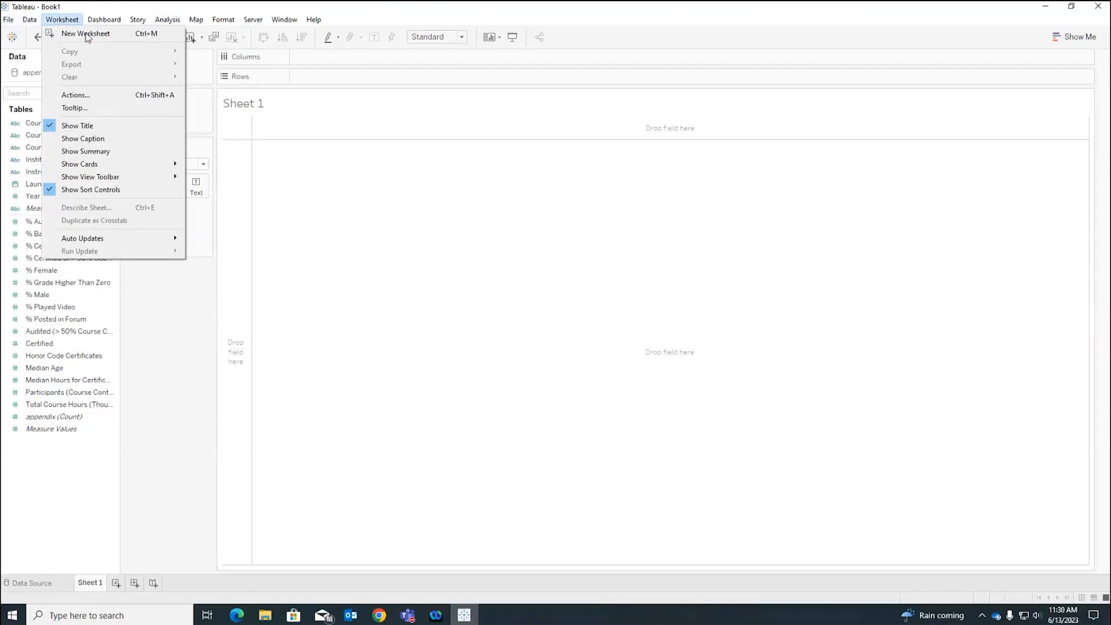
{"action": "left_click", "coordinate": [365, 4]}
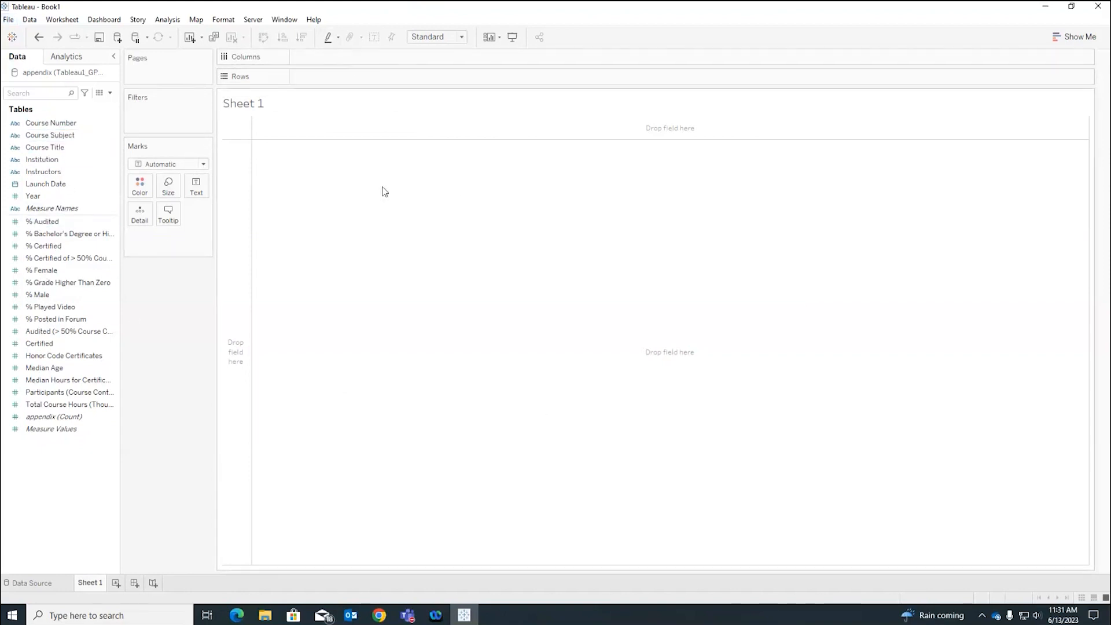
- View the filter options for the Course Subject dimension and the % Female measure without applying either filter
{"action": "left_click", "coordinate": [46, 195]}
{"action": "left_click", "coordinate": [88, 136]}
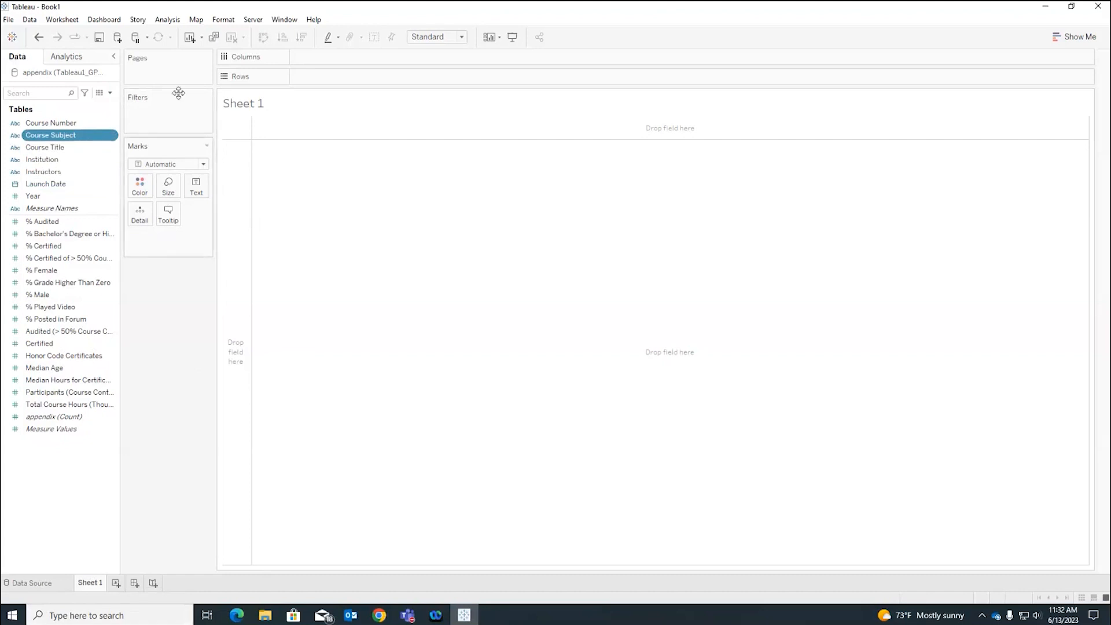
{"action": "left_click_drag", "start_coordinate": [81, 136], "coordinate": [162, 114]}
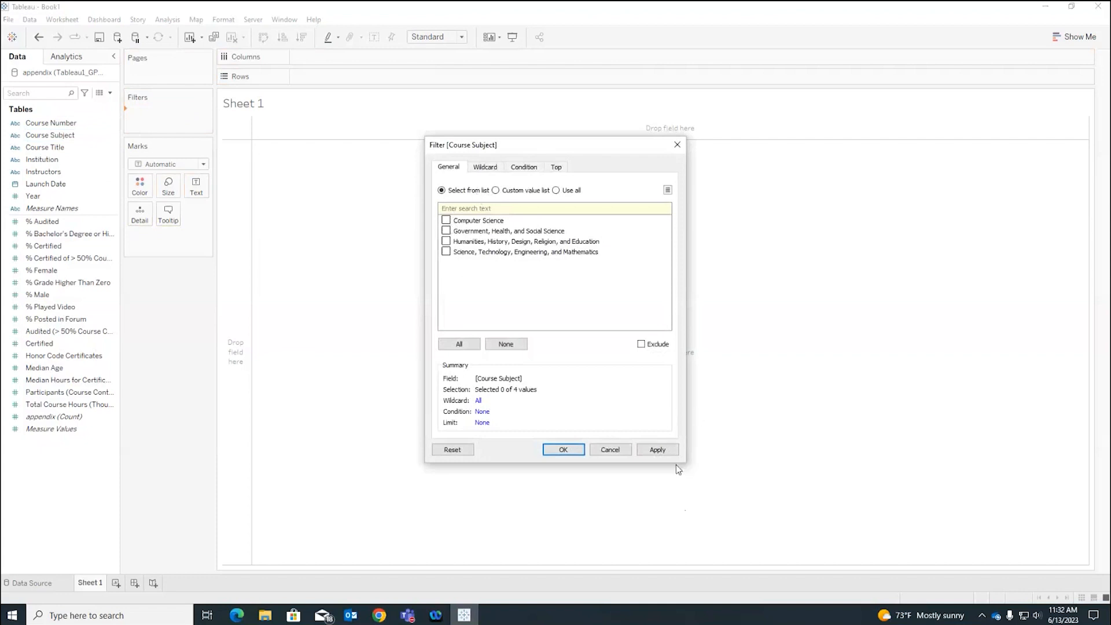
{"action": "left_click", "coordinate": [678, 144]}
{"action": "left_click", "coordinate": [43, 270]}
{"action": "left_click_drag", "start_coordinate": [45, 280], "coordinate": [144, 120]}
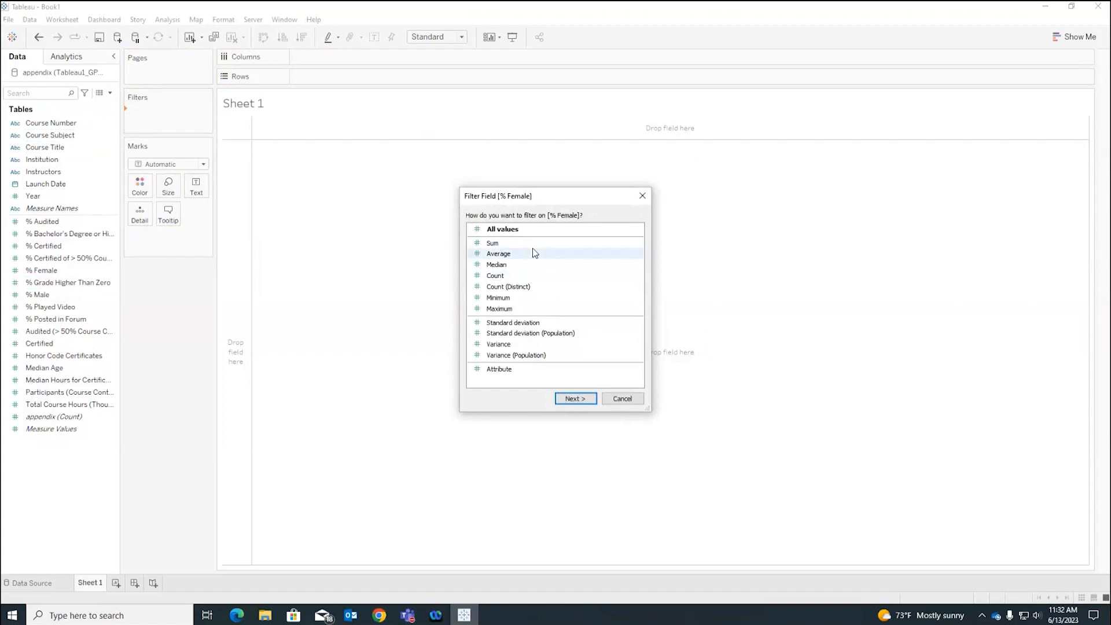
{"action": "left_click", "coordinate": [617, 398]}
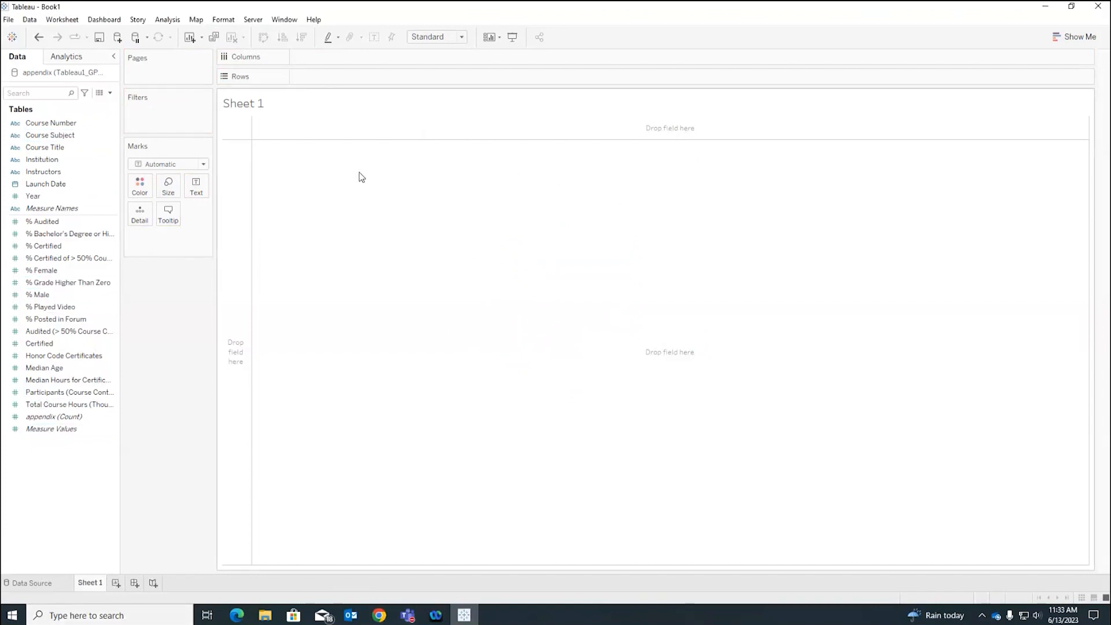
- View the commands available for the Course Number field and place the field on Rows in Sheet 1
{"action": "left_click", "coordinate": [56, 124]}
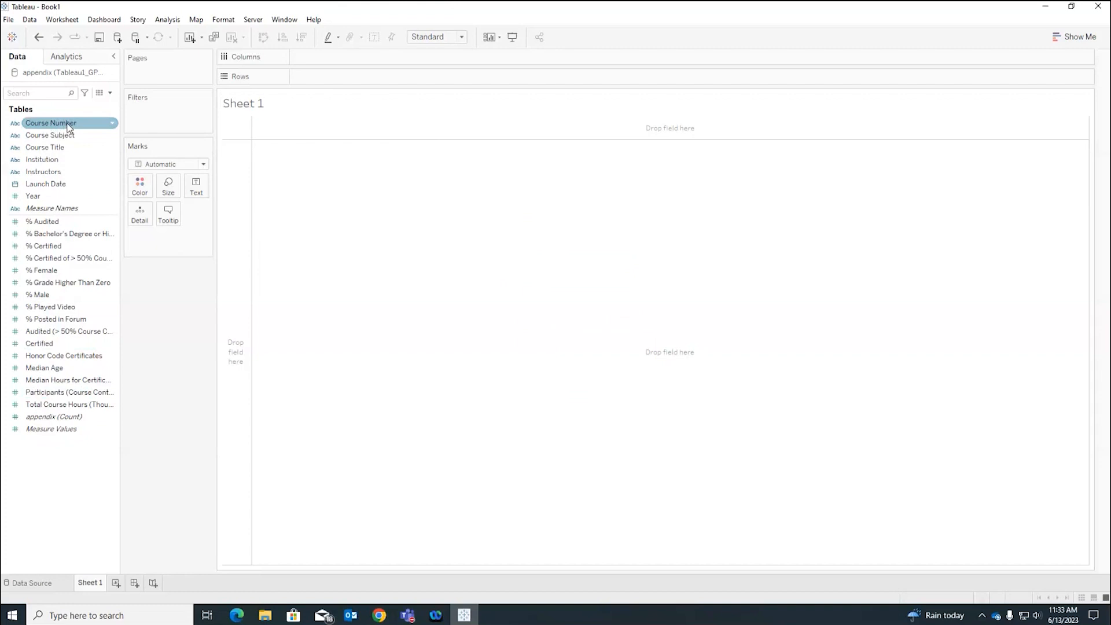
{"action": "left_click", "coordinate": [84, 122]}
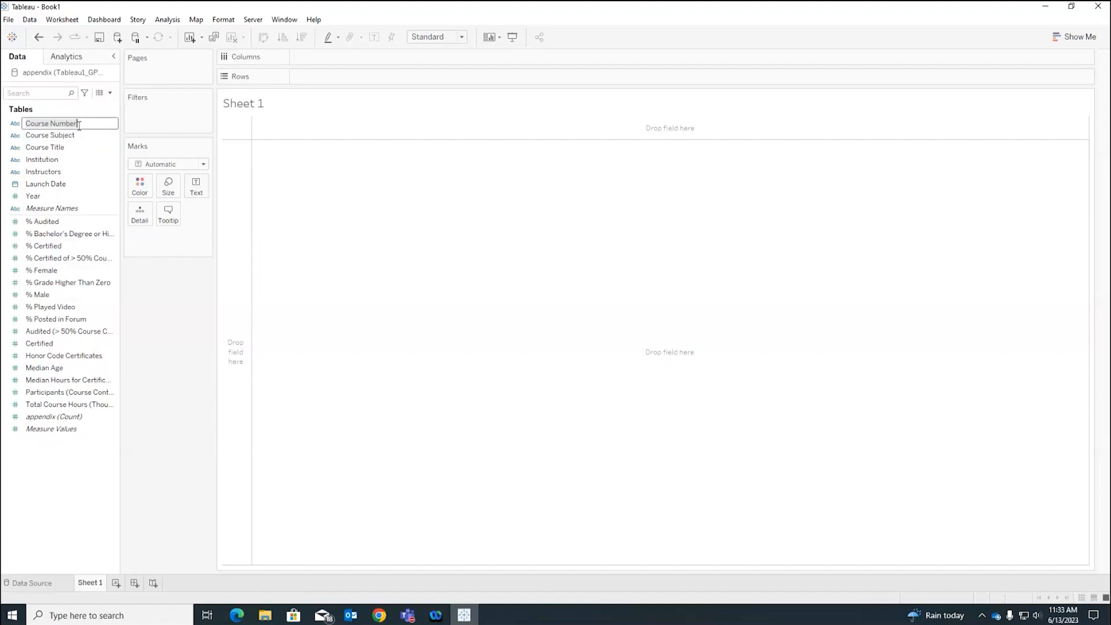
{"action": "left_click", "coordinate": [295, 416]}
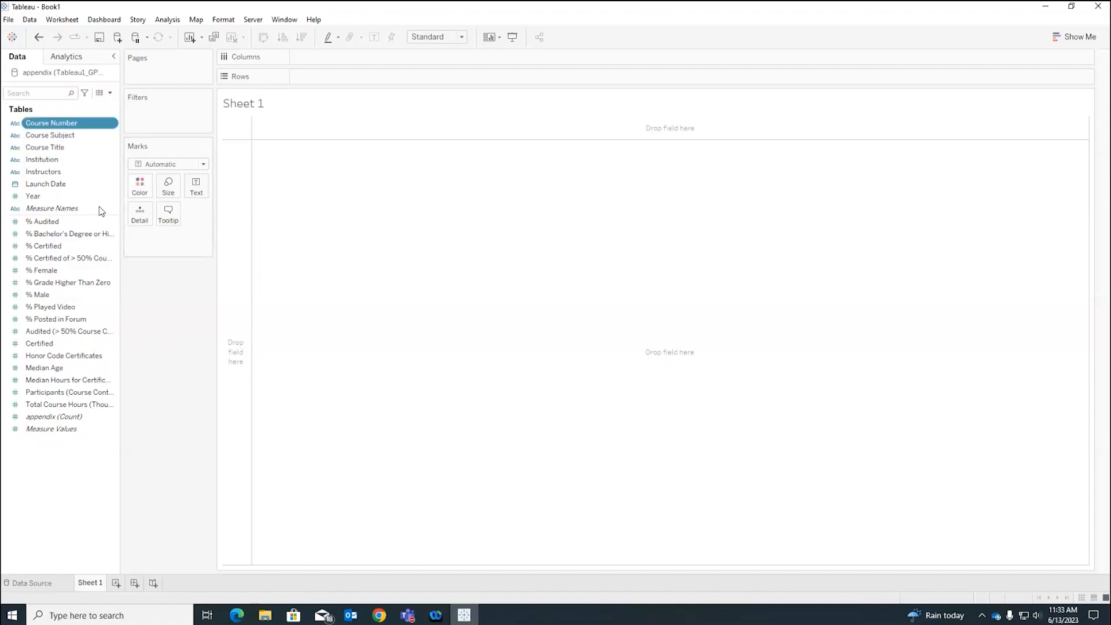
{"action": "left_click", "coordinate": [112, 123]}
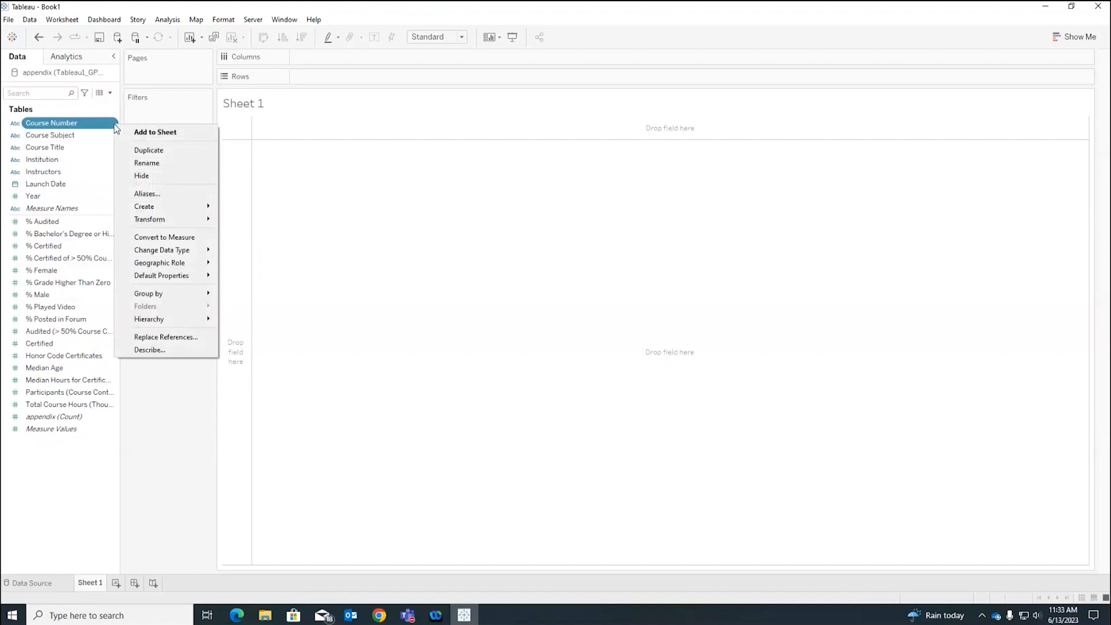
{"action": "left_click", "coordinate": [177, 496]}
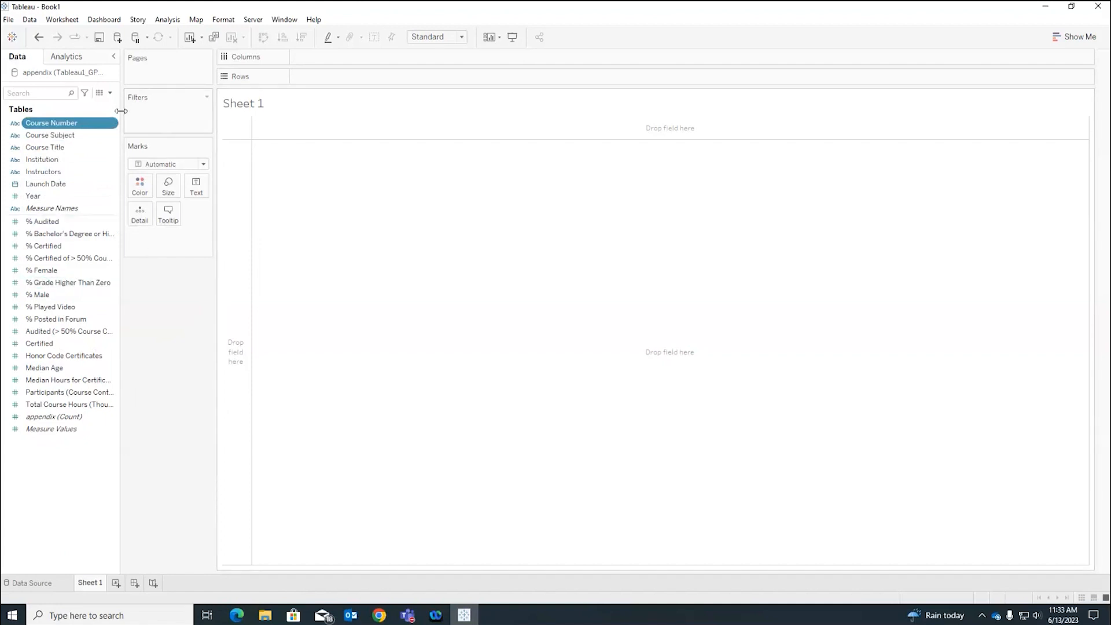
{"action": "left_click_drag", "start_coordinate": [73, 128], "coordinate": [525, 243]}
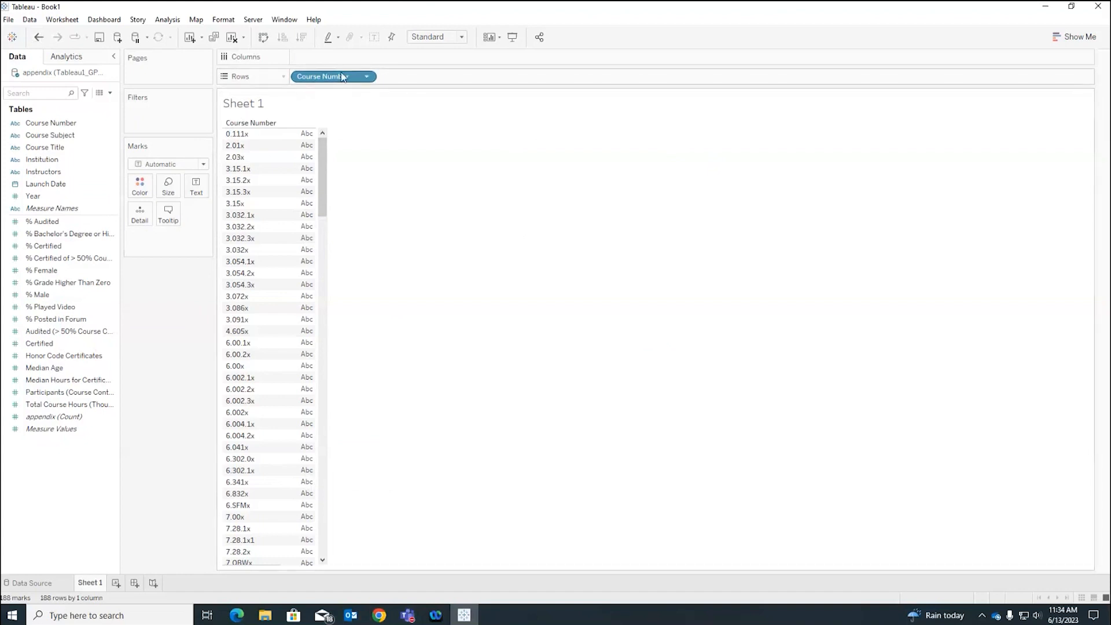
- Swap Course Number on Rows for Instructors, and clear the Rows shelf of Sheet 1 again
{"action": "left_click_drag", "start_coordinate": [341, 77], "coordinate": [377, 231]}
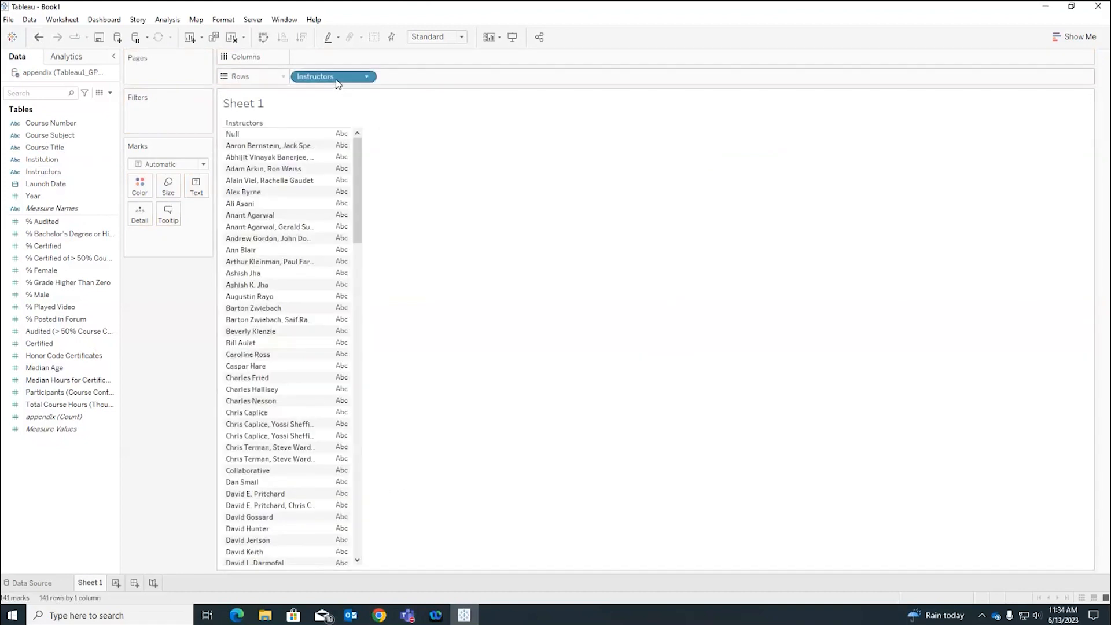
{"action": "left_click_drag", "start_coordinate": [338, 81], "coordinate": [74, 136]}
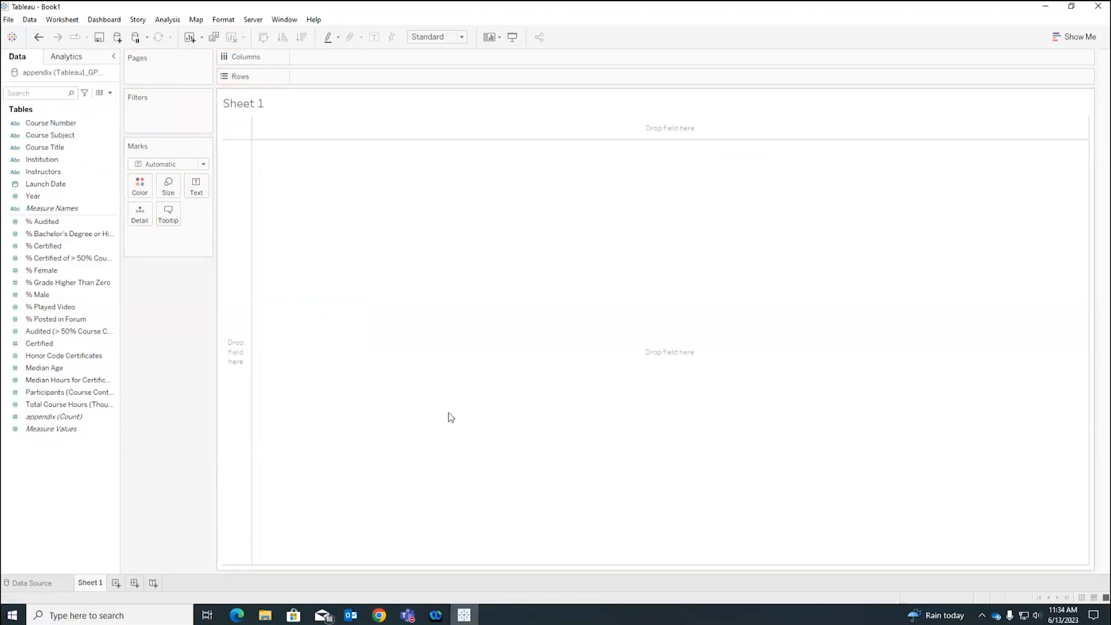
{"action": "left_click", "coordinate": [62, 138]}
{"action": "left_click_drag", "start_coordinate": [63, 142], "coordinate": [356, 65]}
{"action": "left_click", "coordinate": [29, 281]}
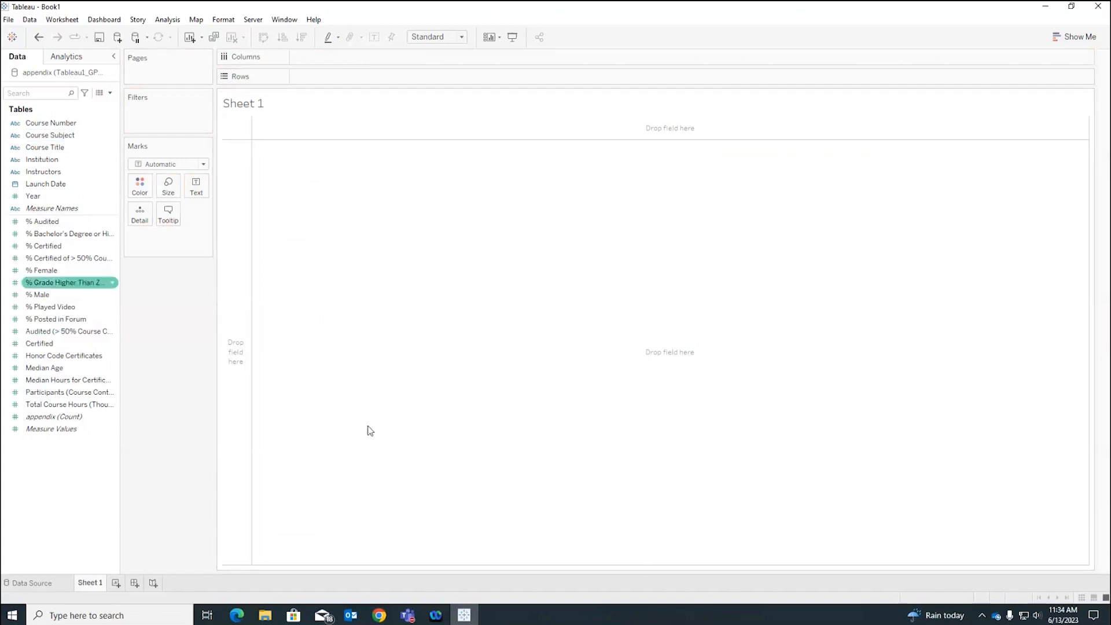
{"action": "left_click", "coordinate": [63, 184]}
{"action": "left_click_drag", "start_coordinate": [64, 185], "coordinate": [86, 184]}
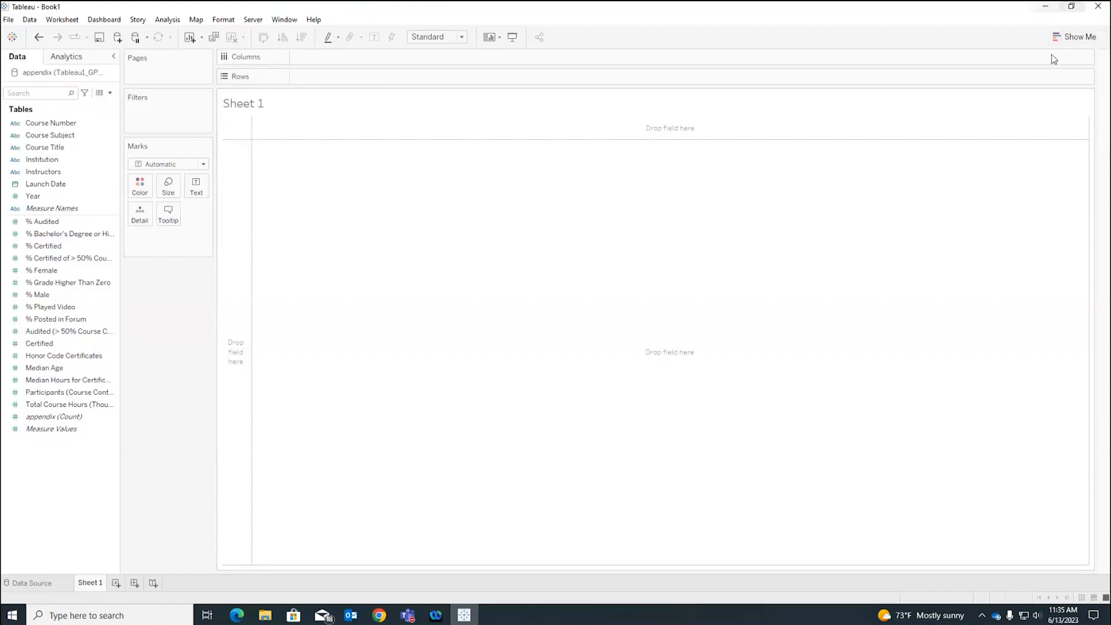
- View the Show Me chart types and the field requirements for scatter plots without choosing a chart
{"action": "left_click", "coordinate": [1082, 41]}
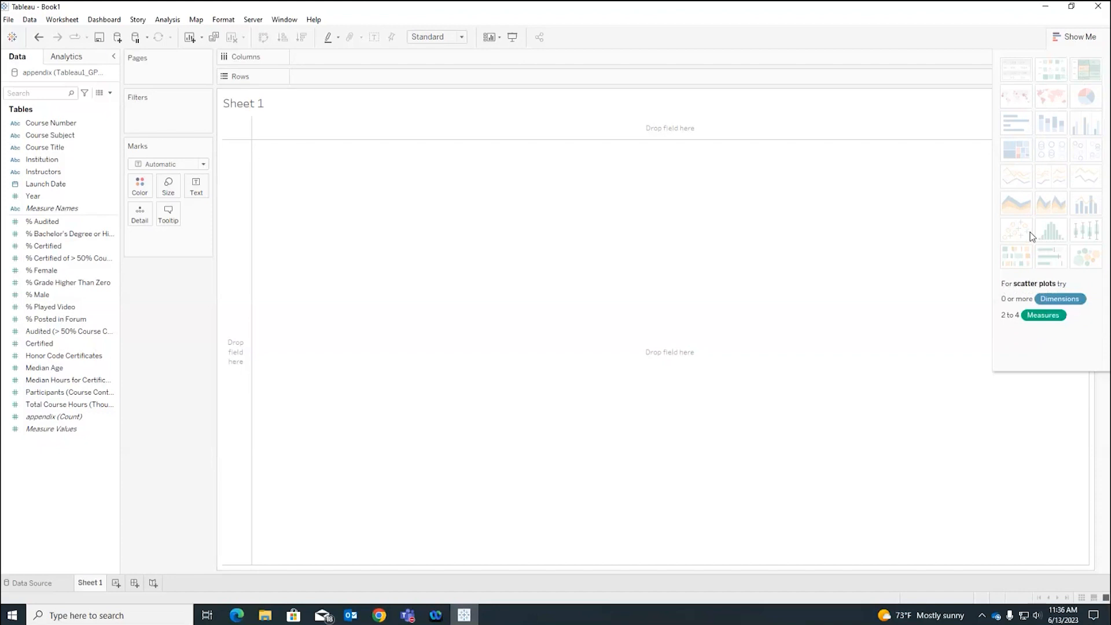
{"action": "left_click", "coordinate": [1064, 40]}
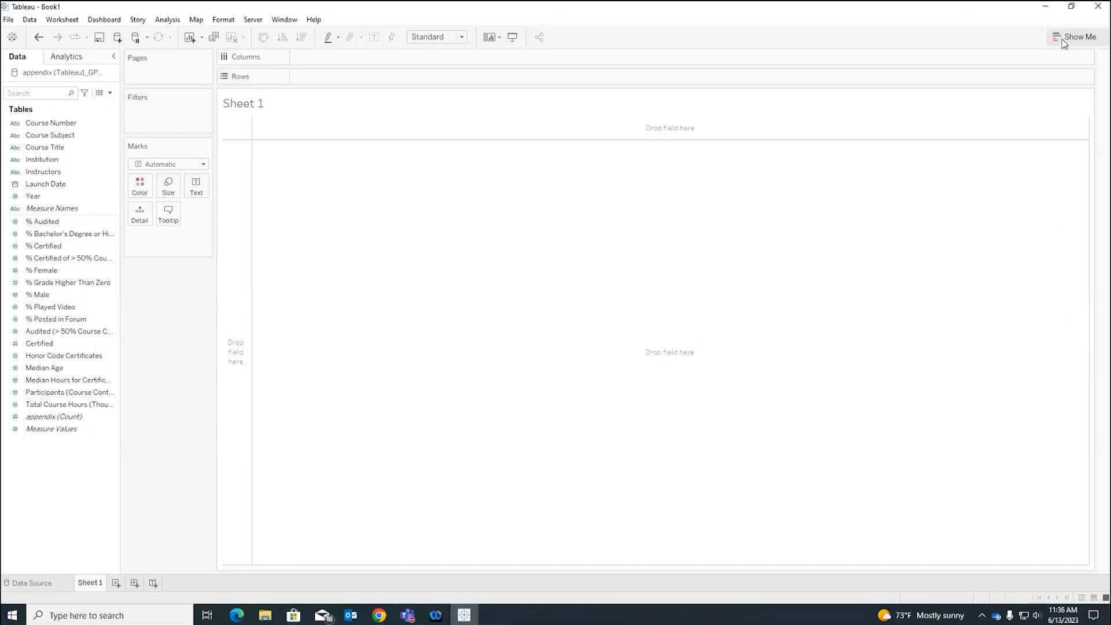
- Place the Course Title dimension on Rows to list the courses in Sheet 1
{"action": "left_click", "coordinate": [34, 151]}
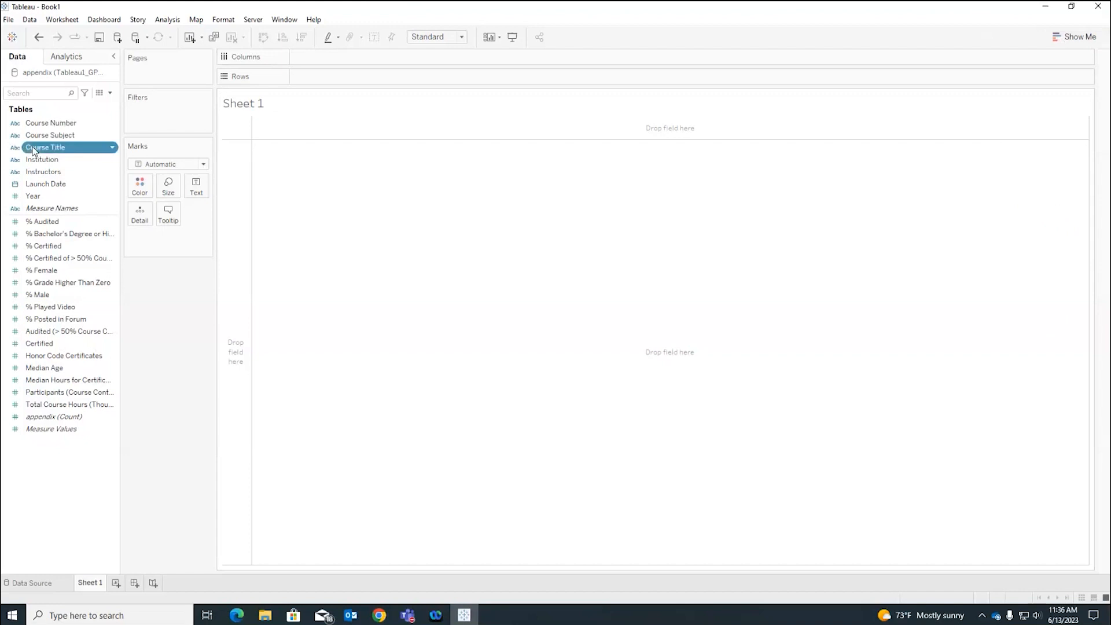
{"action": "left_click_drag", "start_coordinate": [34, 150], "coordinate": [387, 219]}
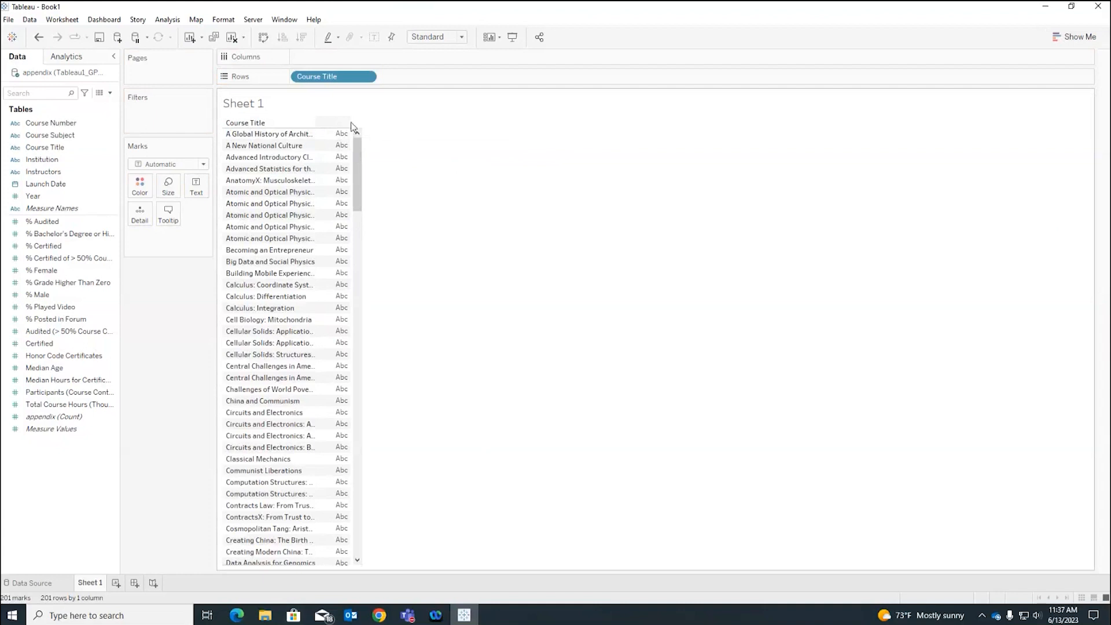
{"action": "mouse_move", "coordinate": [348, 148]}
- Assign Participants (Course Content Accessed) to the Text mark, after trying it directly in the table and undoing that
{"action": "left_click", "coordinate": [77, 393]}
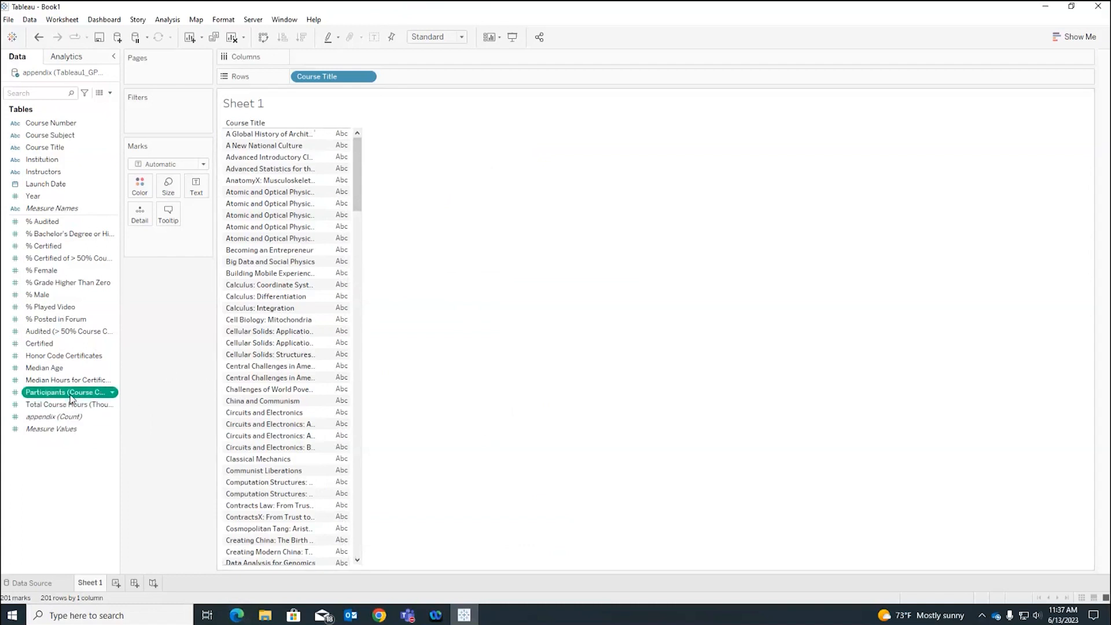
{"action": "key", "text": "F2"}
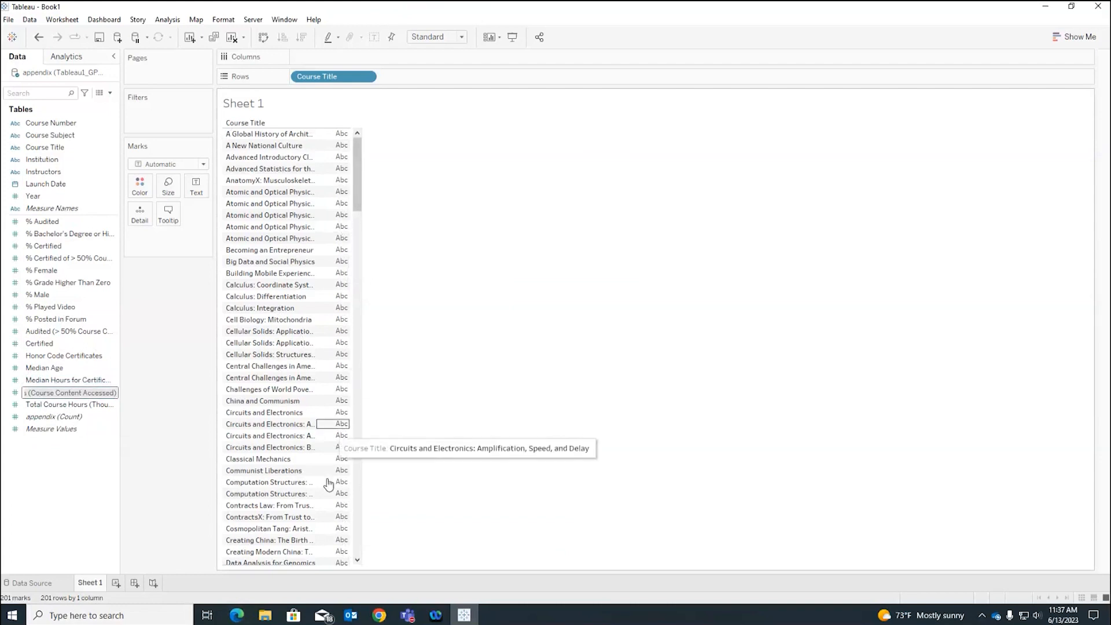
{"action": "left_click", "coordinate": [87, 393]}
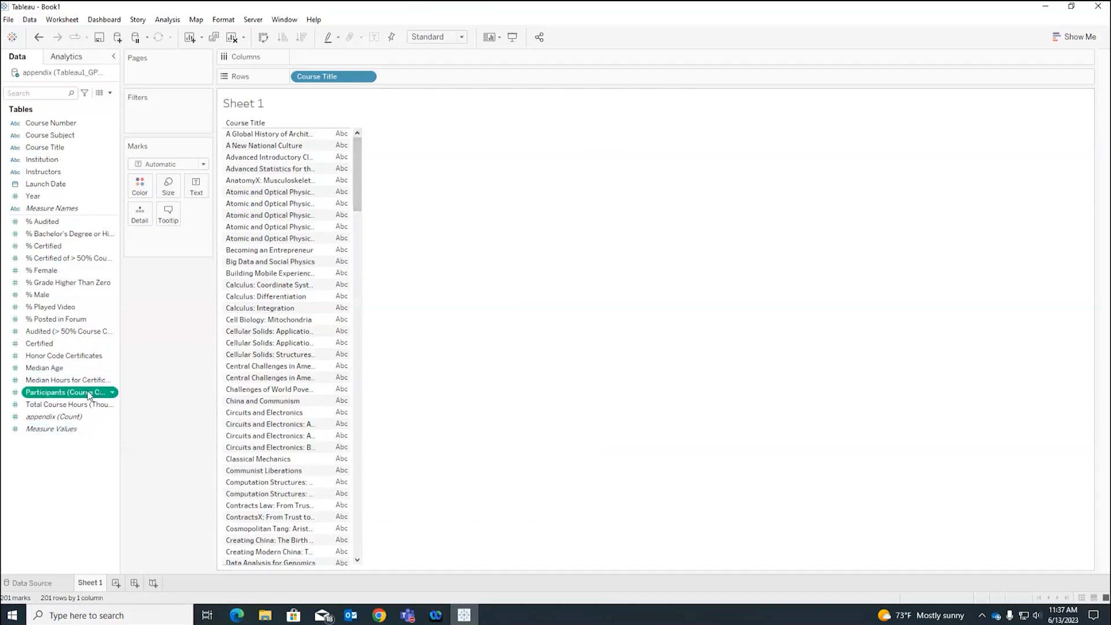
{"action": "left_click_drag", "start_coordinate": [88, 394], "coordinate": [343, 376]}
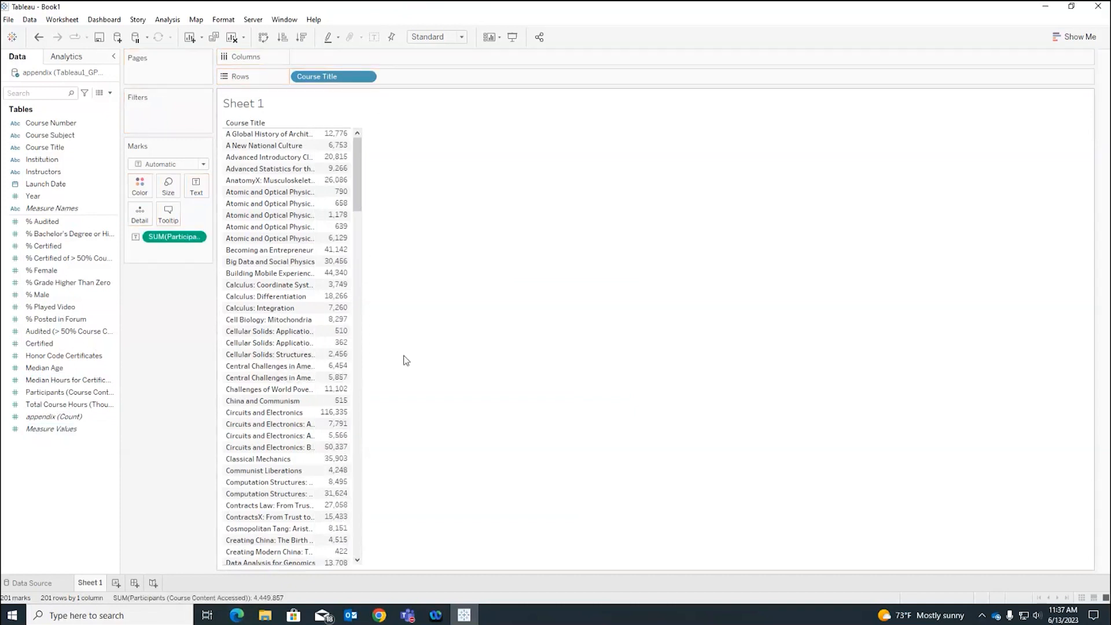
{"action": "key", "text": "ctrl+z"}
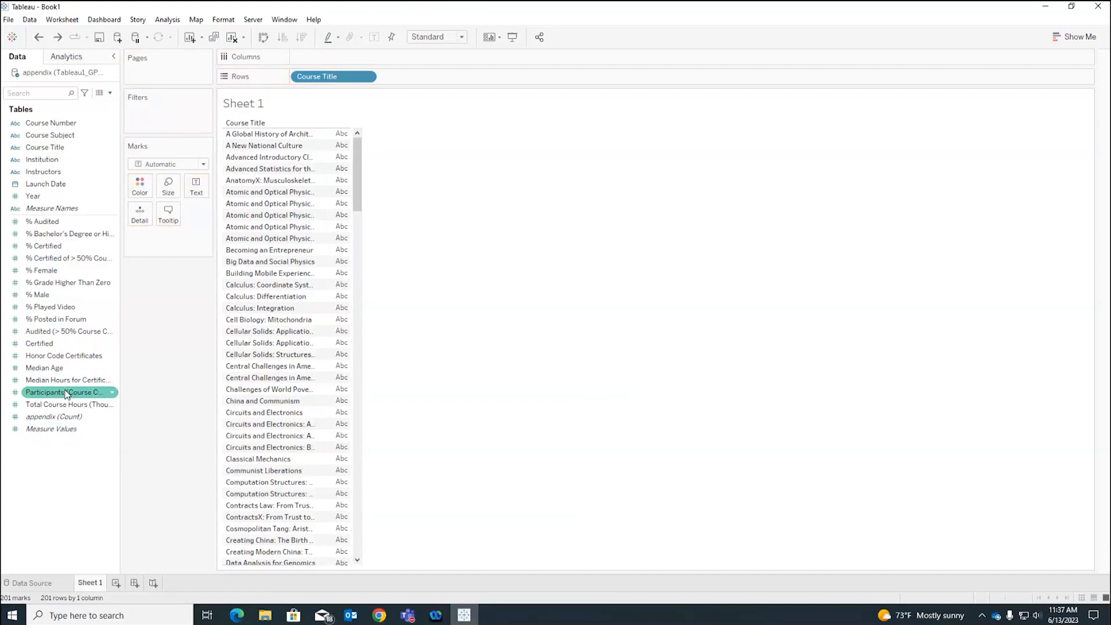
{"action": "left_click_drag", "start_coordinate": [65, 394], "coordinate": [191, 185]}
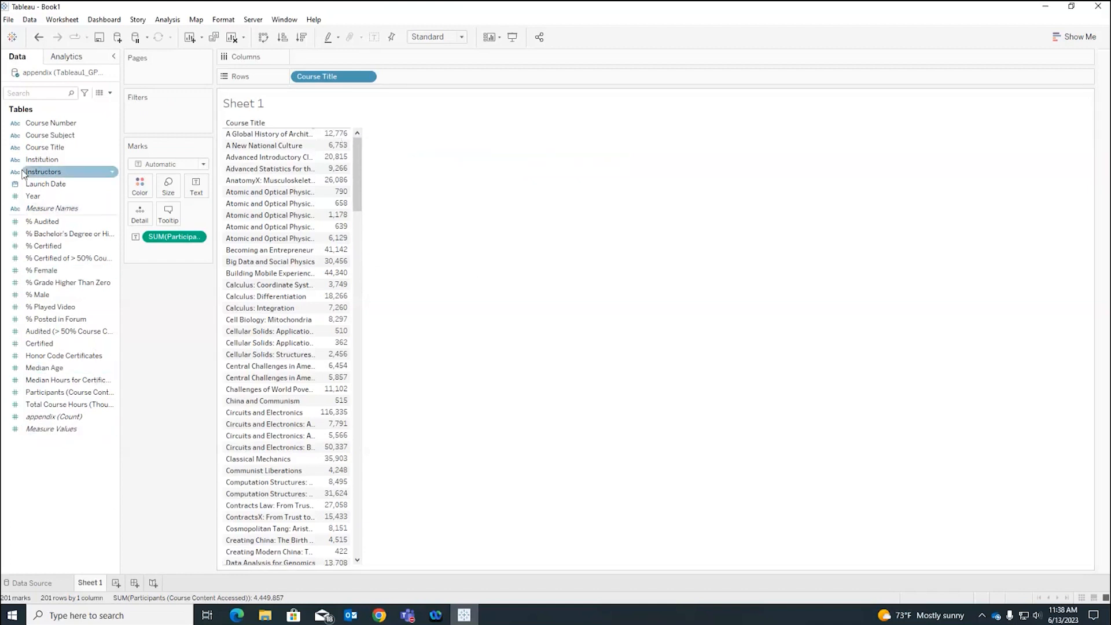
- Add Instructors to Rows after Course Title, trying the reversed field order and restoring Course Title as the first field
{"action": "left_click", "coordinate": [87, 173]}
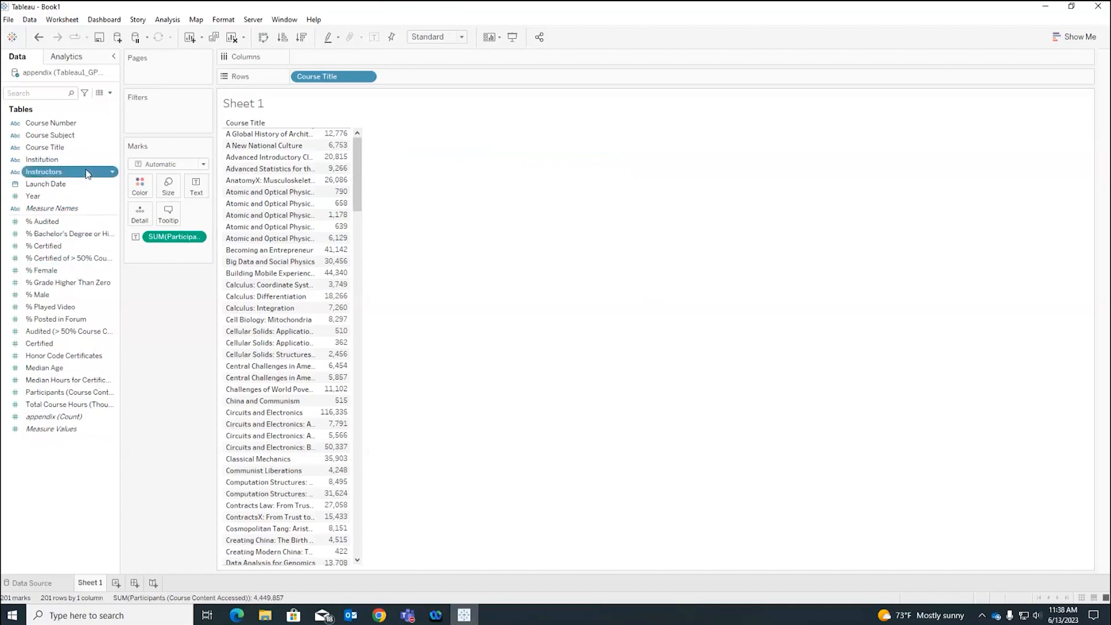
{"action": "left_click_drag", "start_coordinate": [88, 173], "coordinate": [456, 75]}
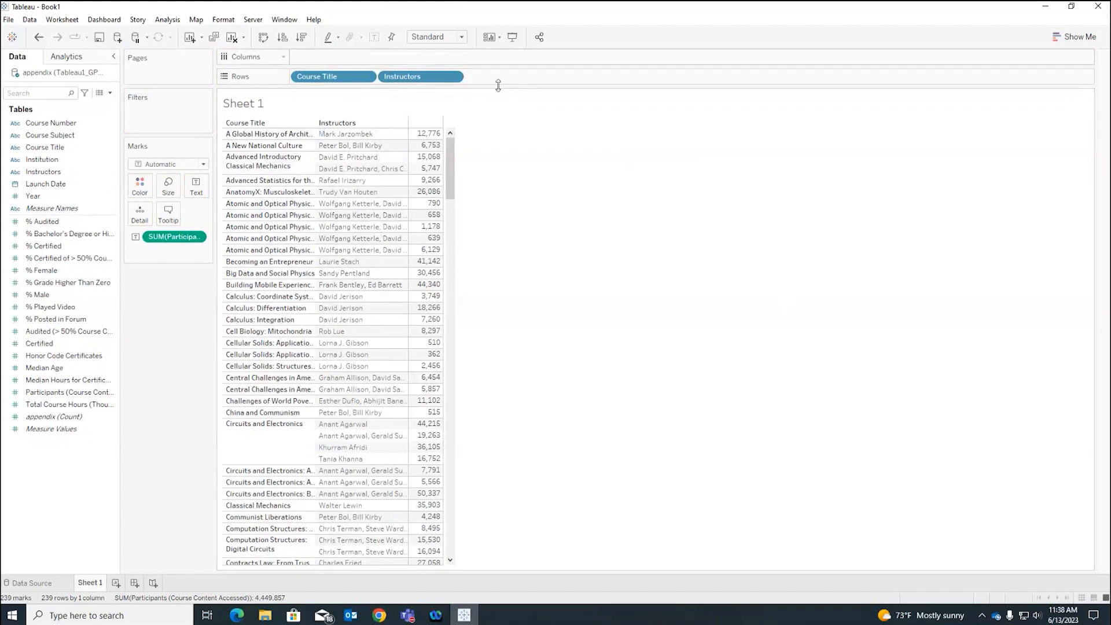
{"action": "left_click_drag", "start_coordinate": [312, 79], "coordinate": [446, 77]}
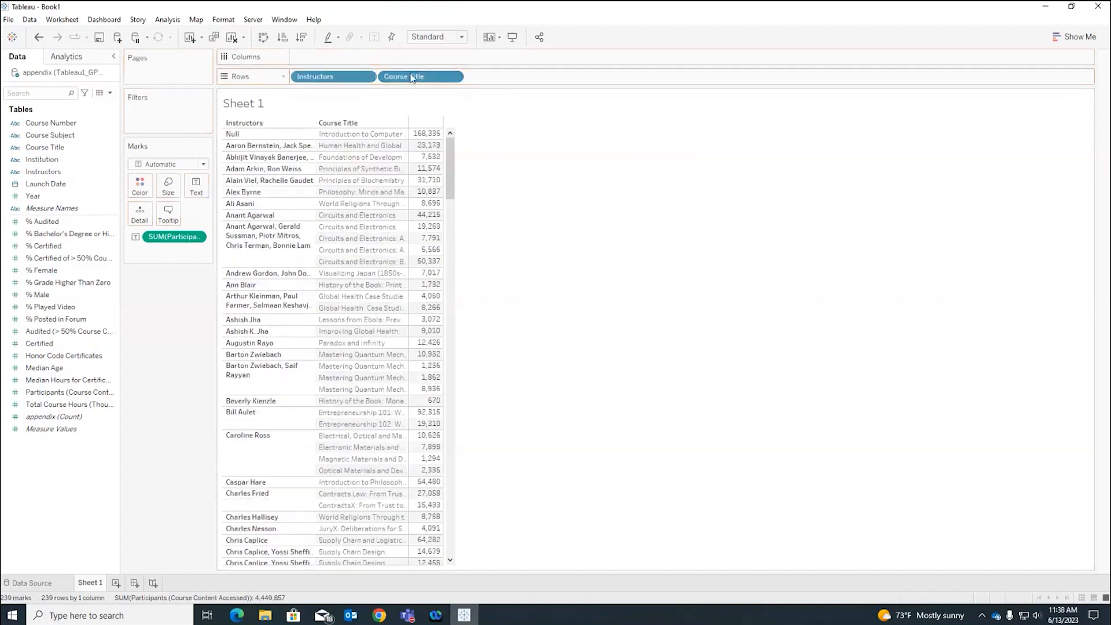
{"action": "left_click_drag", "start_coordinate": [335, 83], "coordinate": [510, 78]}
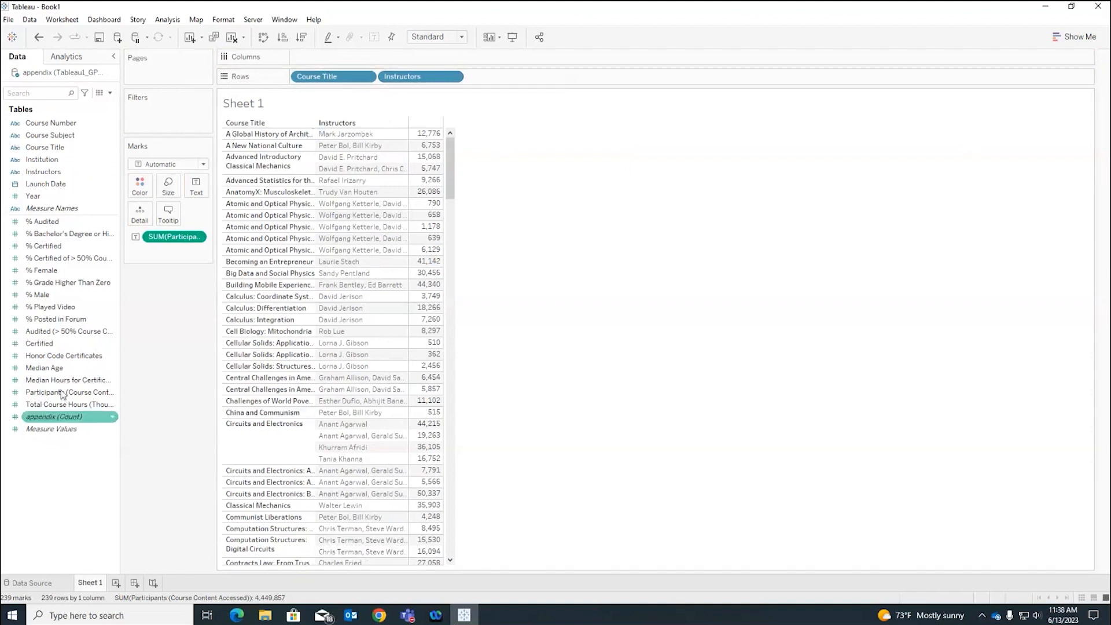
- Add Course Subject to Rows as the first field ahead of Course Title, and remove Instructors from Rows
{"action": "left_click", "coordinate": [45, 137]}
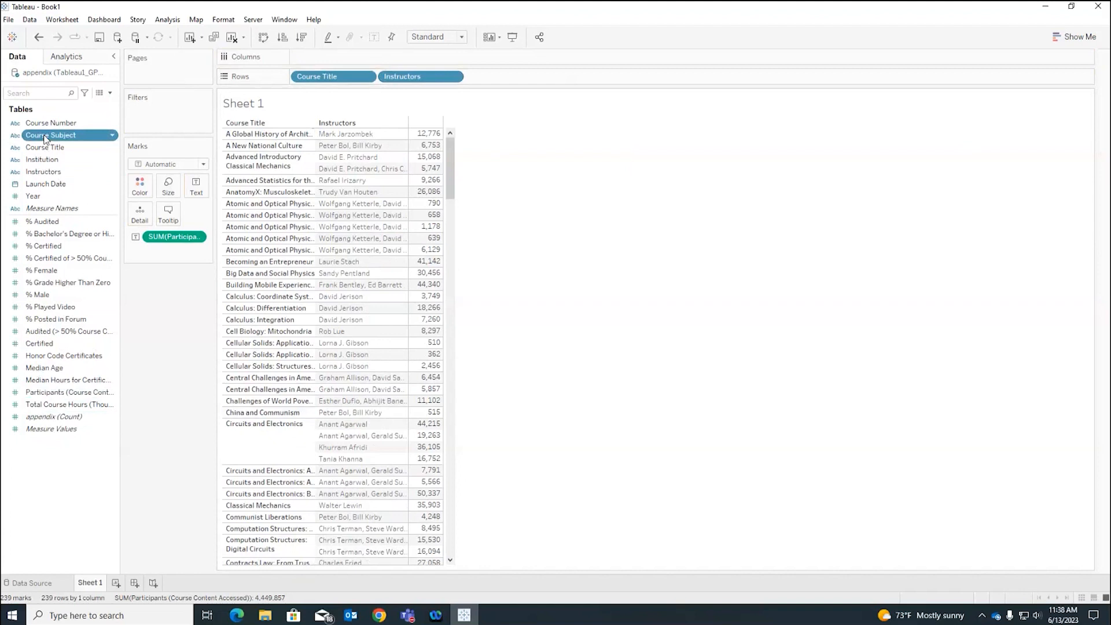
{"action": "left_click_drag", "start_coordinate": [44, 137], "coordinate": [503, 78]}
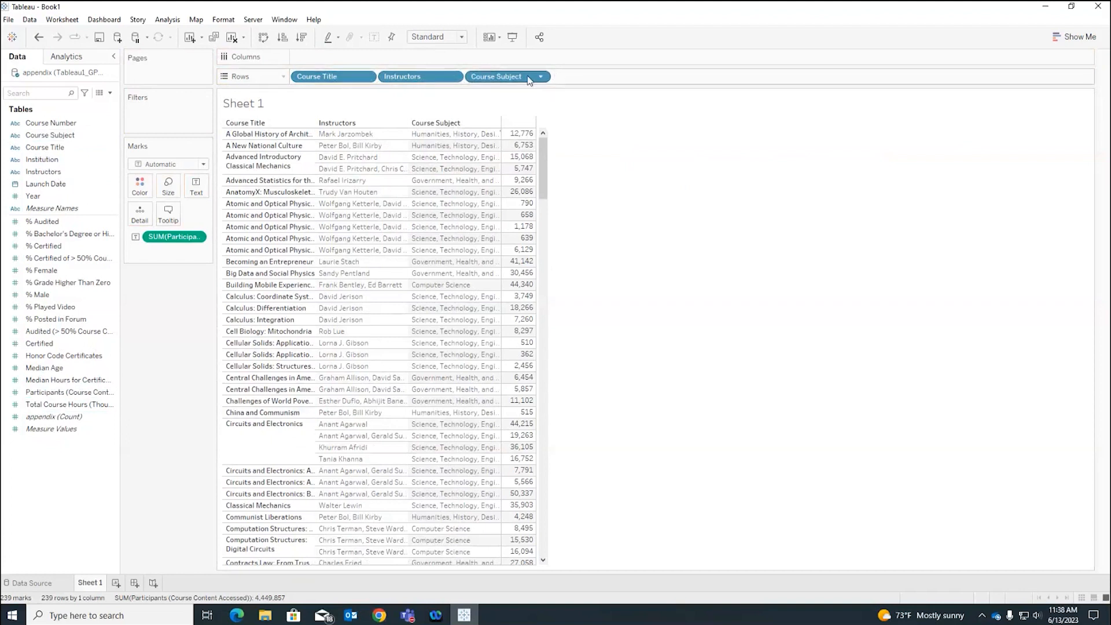
{"action": "left_click_drag", "start_coordinate": [528, 80], "coordinate": [296, 76]}
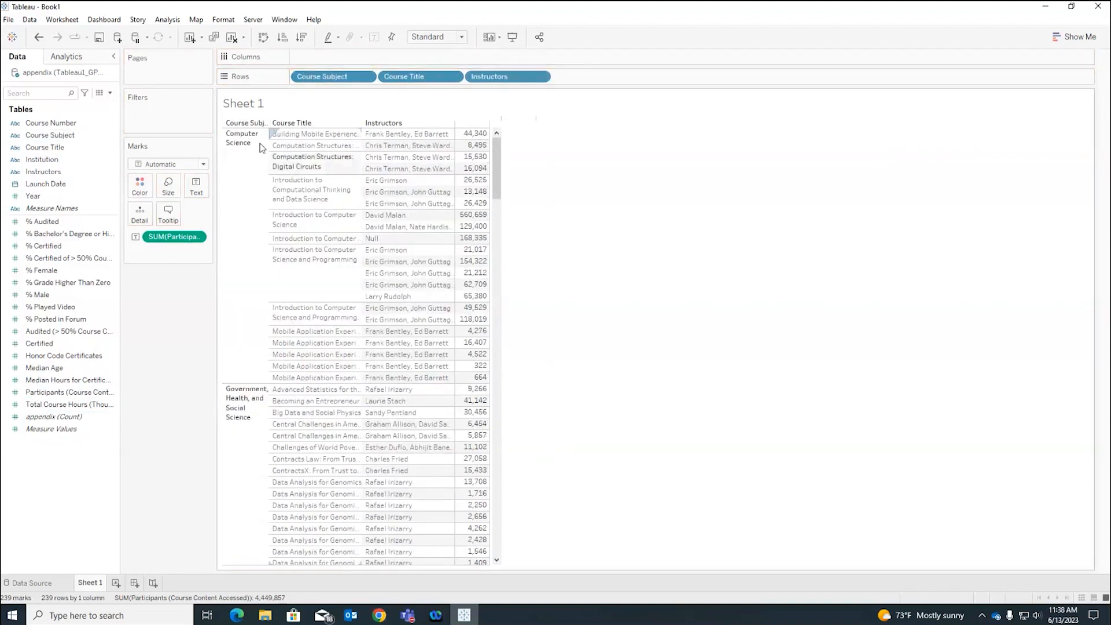
{"action": "left_click", "coordinate": [235, 370]}
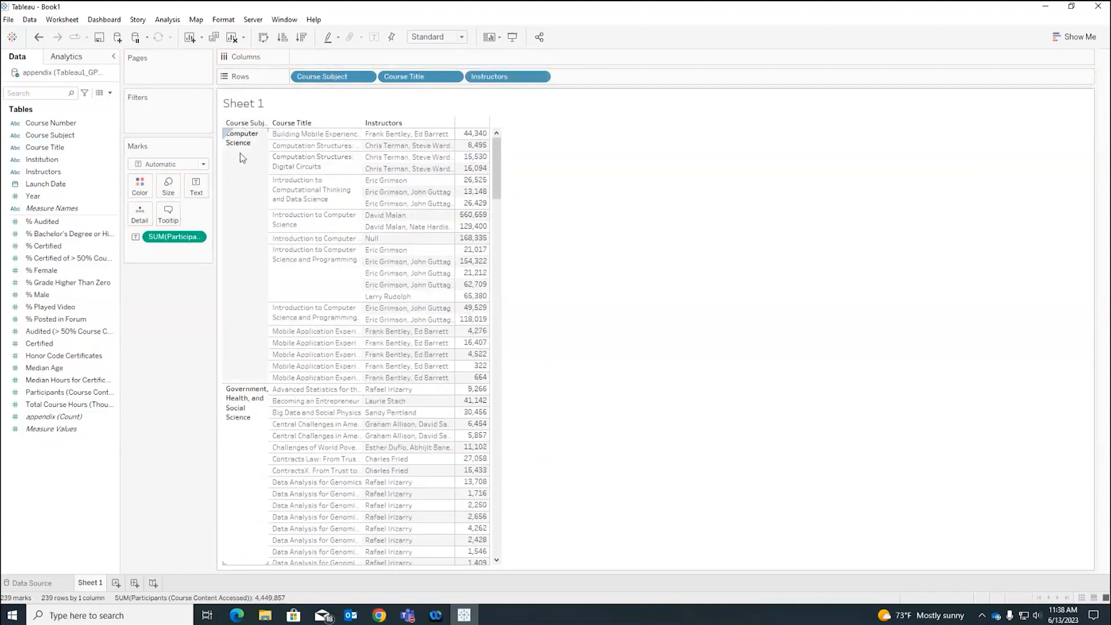
{"action": "left_click", "coordinate": [333, 105]}
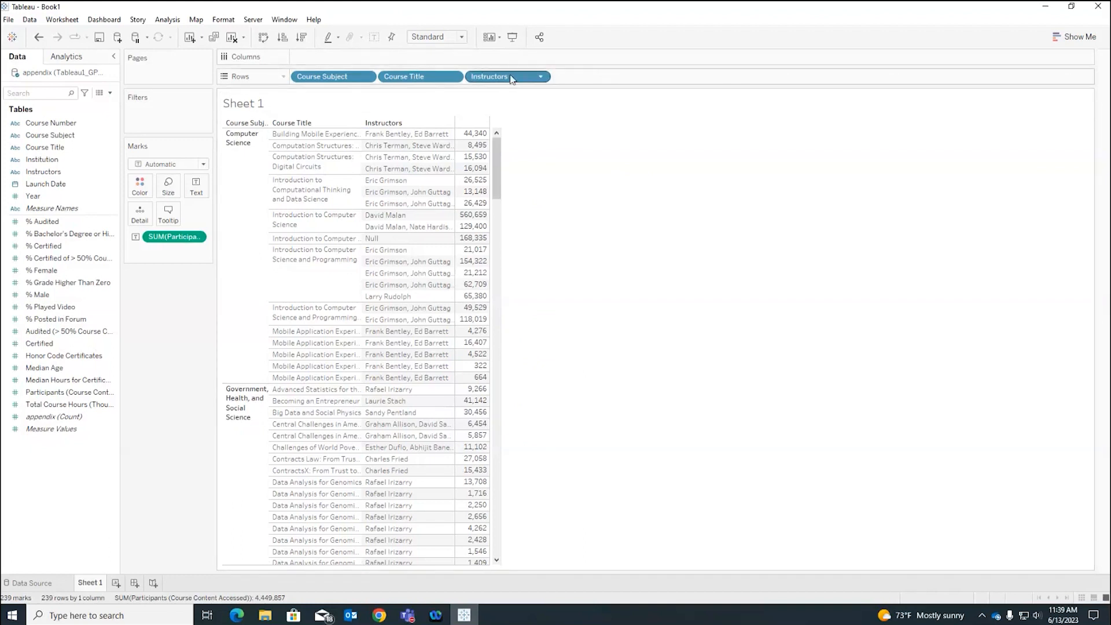
{"action": "left_click_drag", "start_coordinate": [511, 79], "coordinate": [75, 164]}
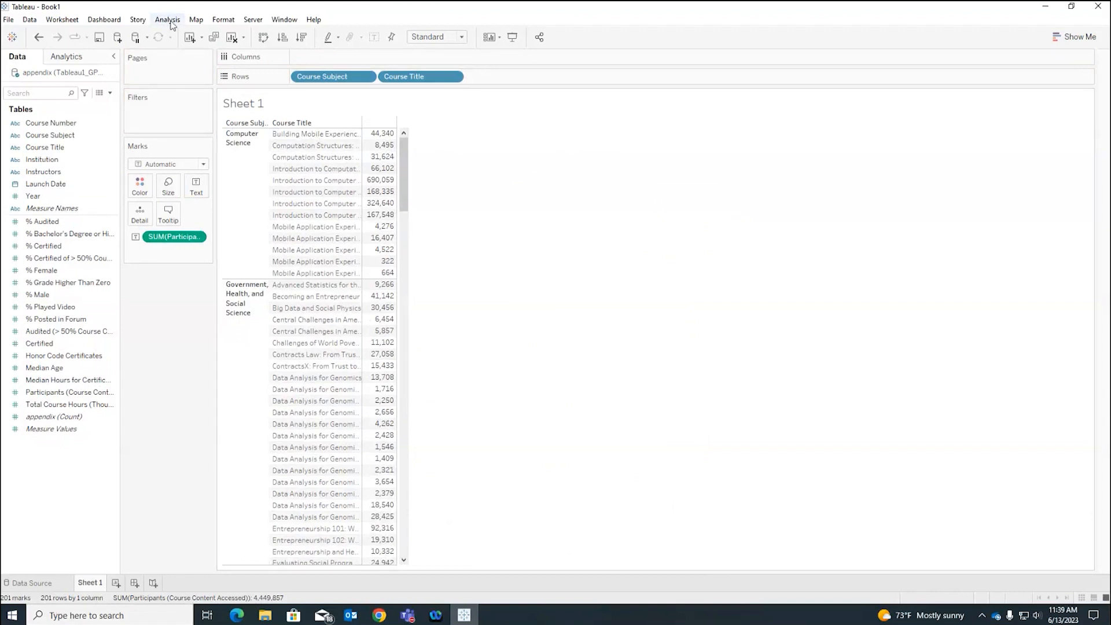
- Show column grand totals for the participants table and check the Grand Total row at its end
{"action": "left_click", "coordinate": [169, 21]}
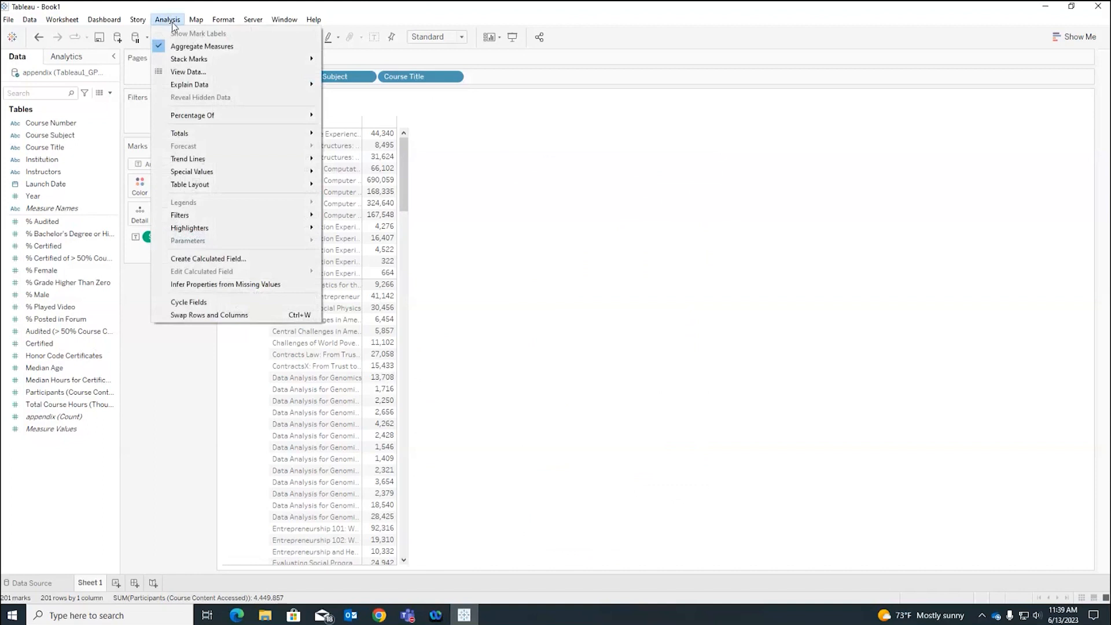
{"action": "mouse_move", "coordinate": [255, 134]}
{"action": "mouse_move", "coordinate": [209, 141]}
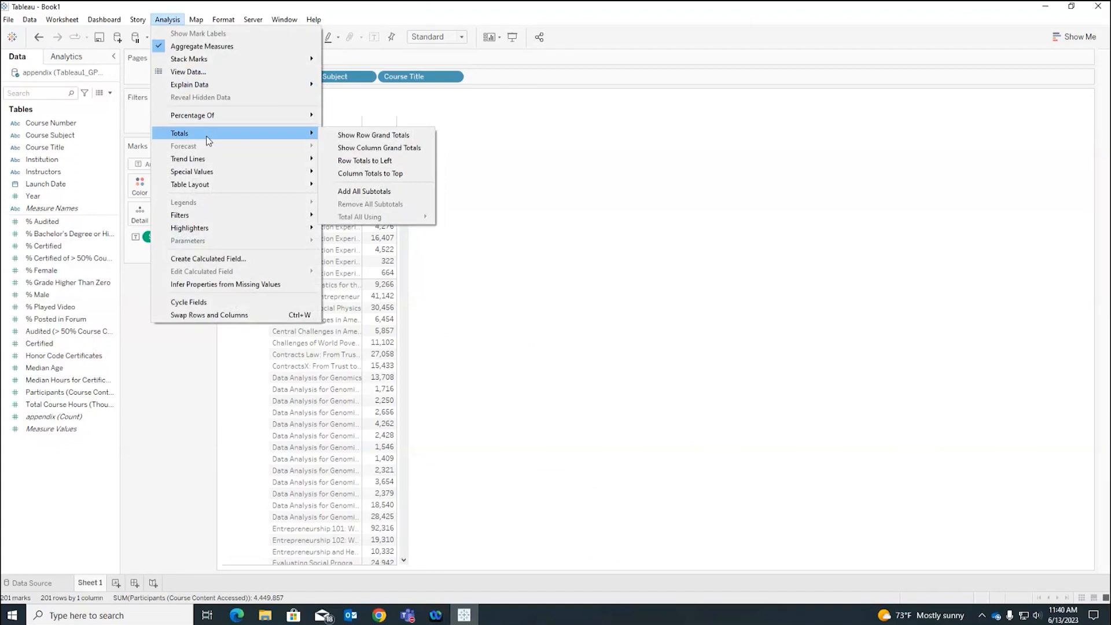
{"action": "left_click", "coordinate": [428, 149]}
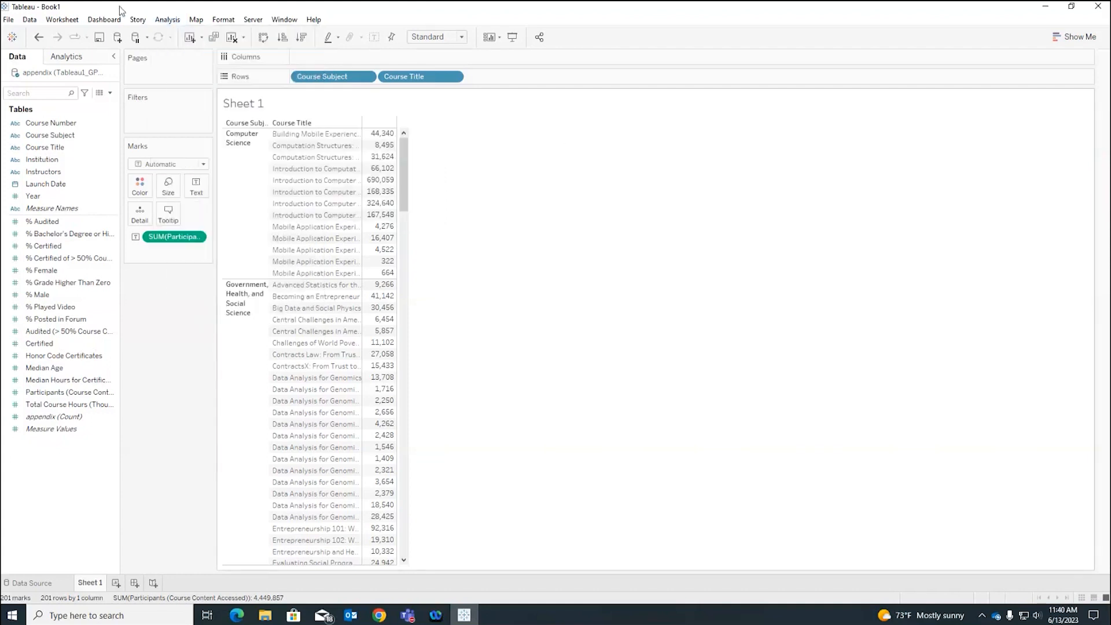
{"action": "left_click", "coordinate": [177, 20]}
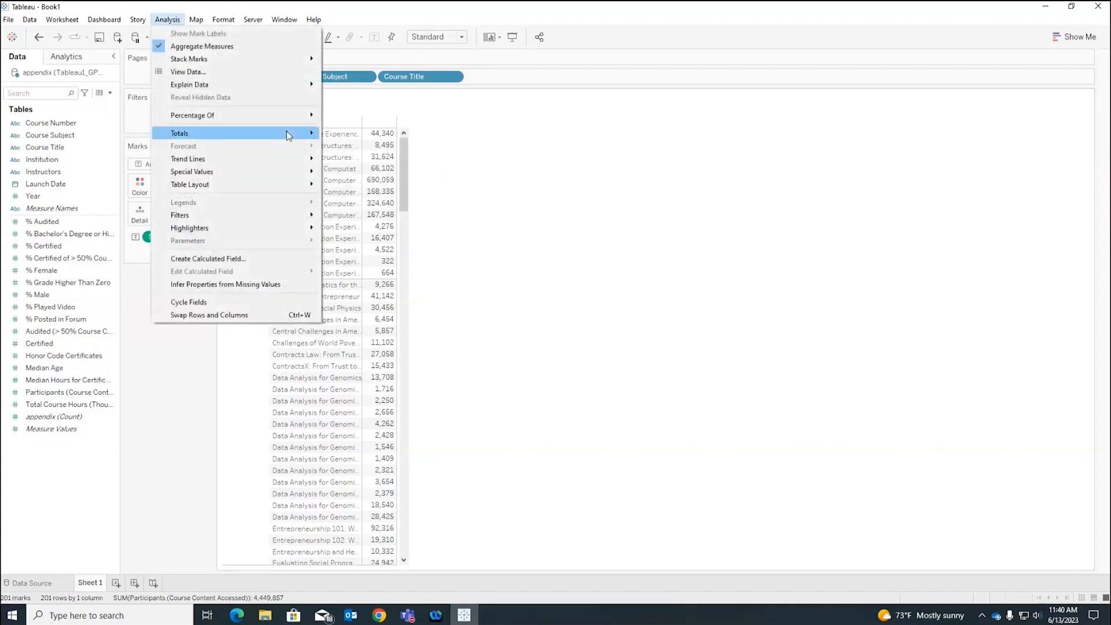
{"action": "mouse_move", "coordinate": [289, 134]}
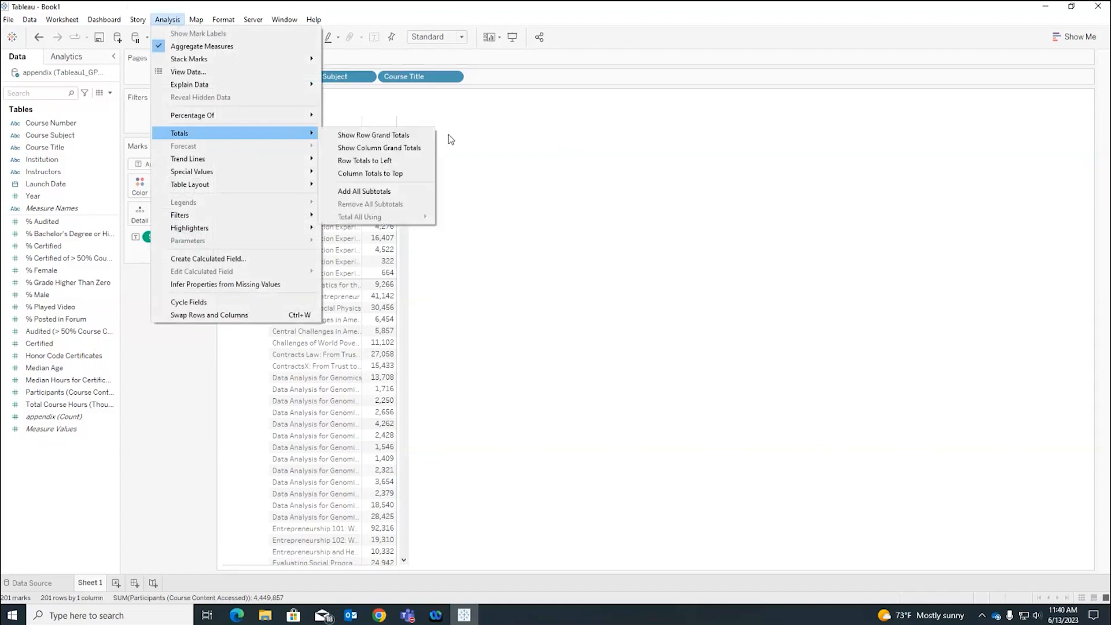
{"action": "left_click", "coordinate": [423, 150]}
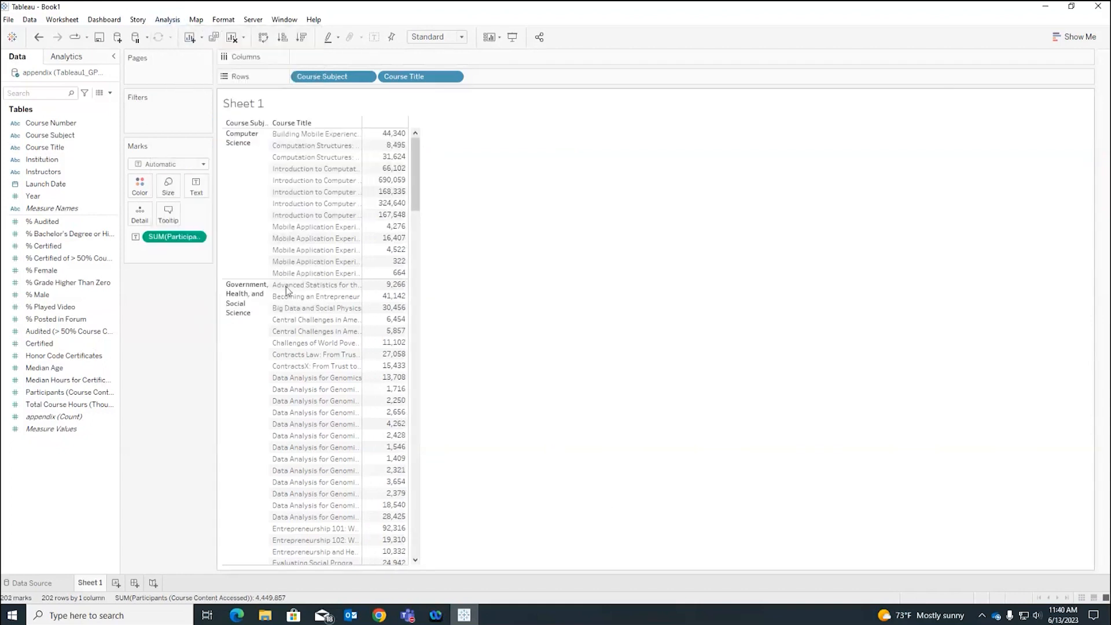
{"action": "left_click_drag", "start_coordinate": [416, 170], "coordinate": [452, 504]}
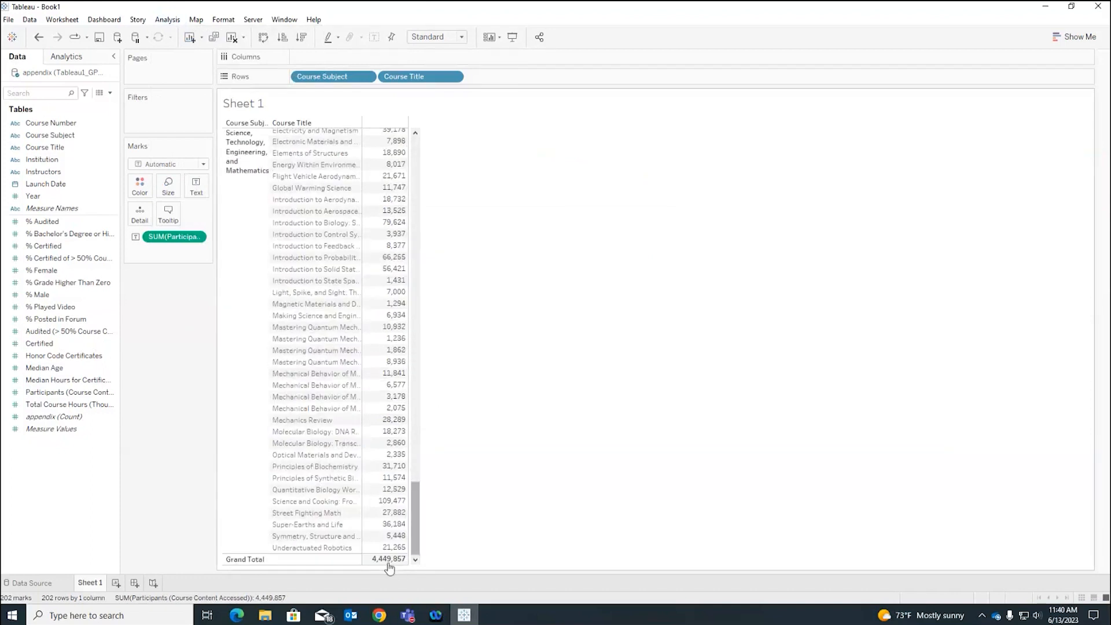
{"action": "mouse_move", "coordinate": [387, 568]}
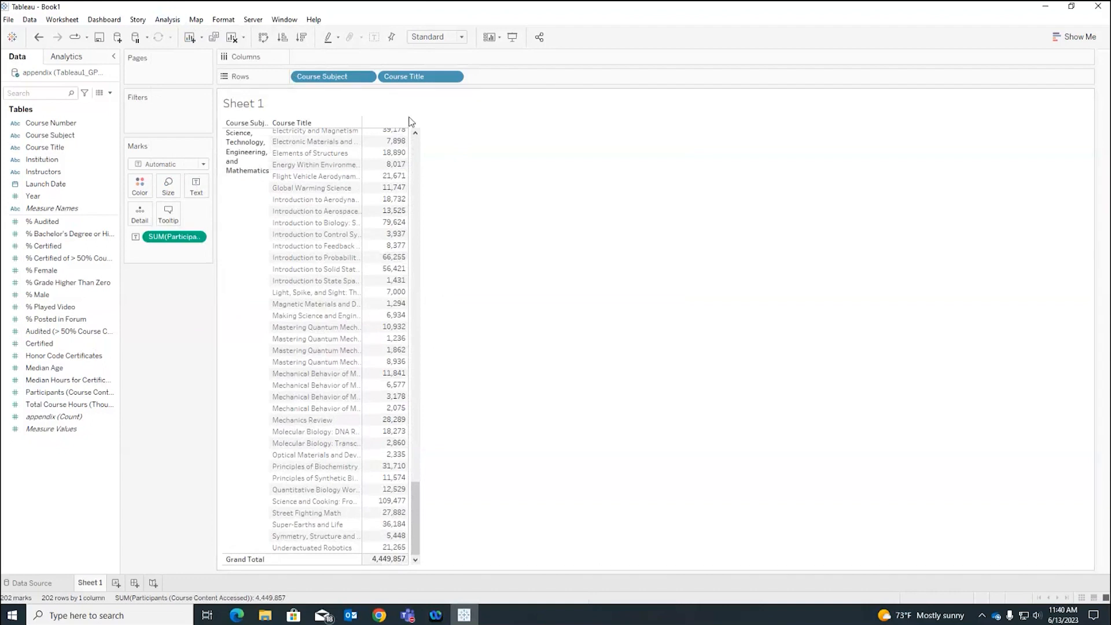
{"action": "scroll", "coordinate": [461, 370], "scroll_direction": "up", "scroll_amount": 15}
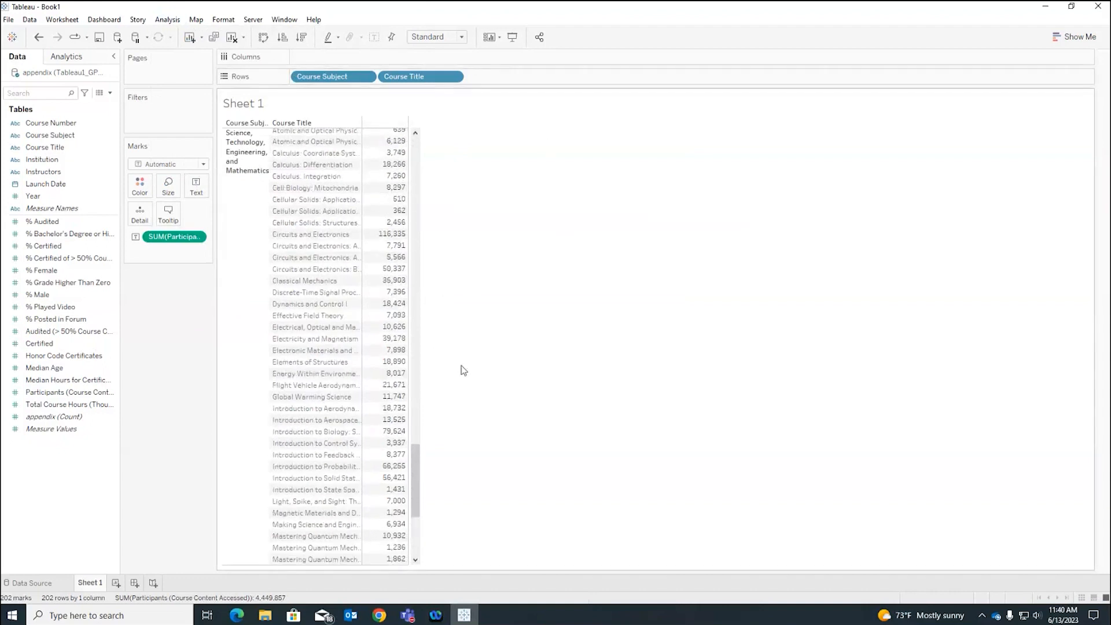
{"action": "left_click_drag", "start_coordinate": [415, 441], "coordinate": [439, 171]}
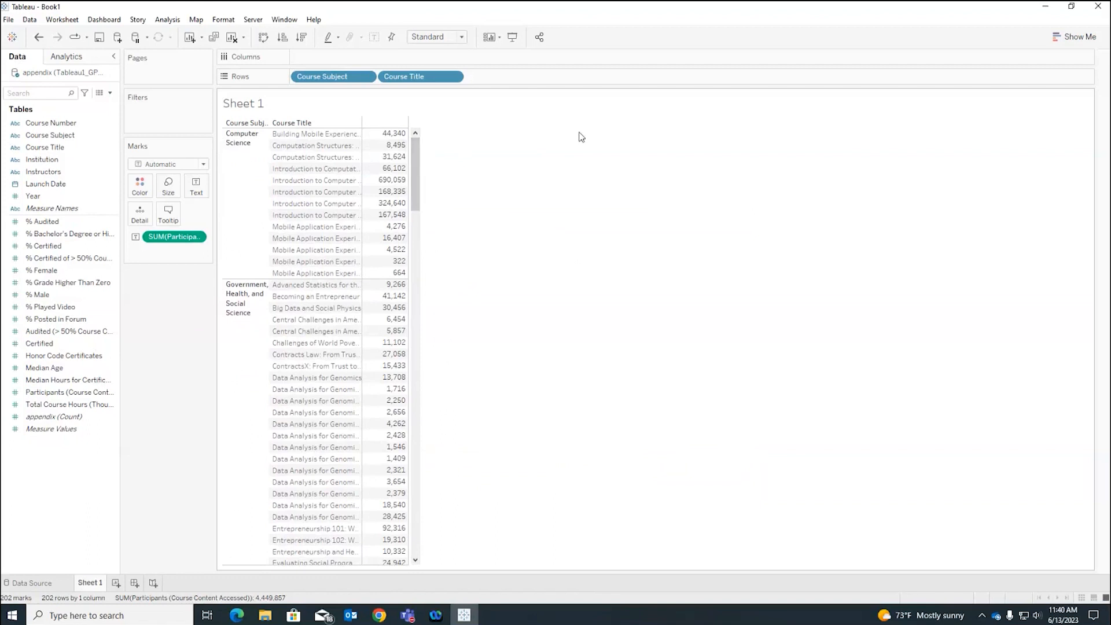
- Turn the participants table by course subject and title into a highlight table
{"action": "left_click", "coordinate": [1069, 37]}
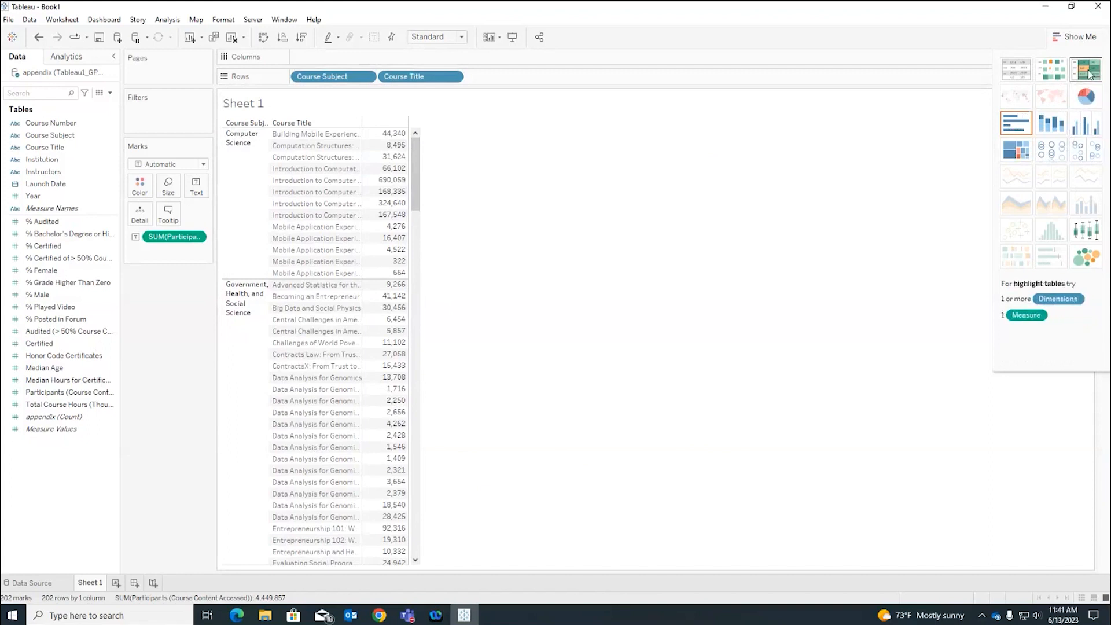
{"action": "left_click", "coordinate": [1088, 37]}
{"action": "left_click", "coordinate": [1088, 37]}
{"action": "left_click", "coordinate": [1084, 72]}
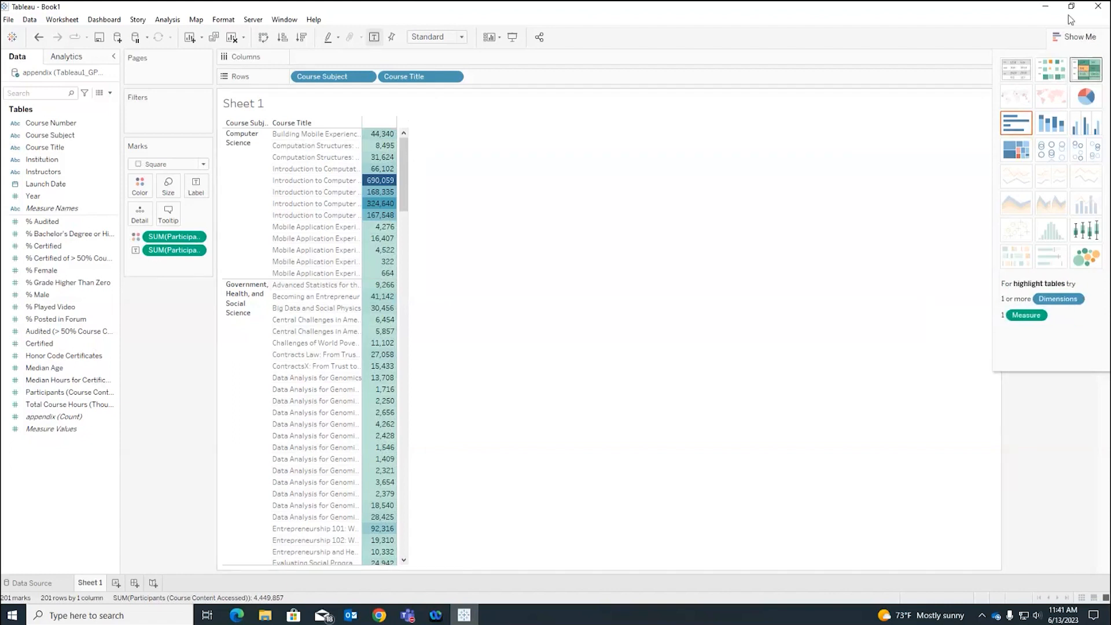
{"action": "left_click", "coordinate": [1077, 33]}
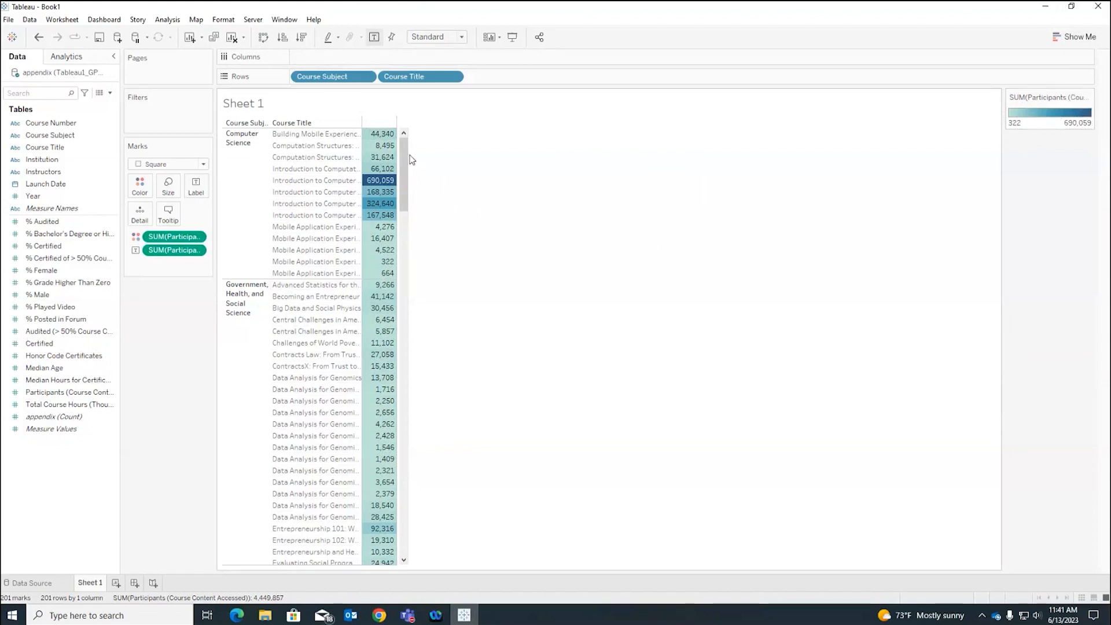
{"action": "mouse_move", "coordinate": [409, 156]}
{"action": "left_mouse_down"}
{"action": "mouse_move", "coordinate": [411, 434]}
{"action": "mouse_move", "coordinate": [424, 521]}
{"action": "mouse_move", "coordinate": [414, 520]}
{"action": "mouse_move", "coordinate": [423, 139]}
{"action": "left_mouse_up"}
- Examine the color editing and other options of the participants color legend, leaving them as they are
{"action": "left_click", "coordinate": [1088, 97]}
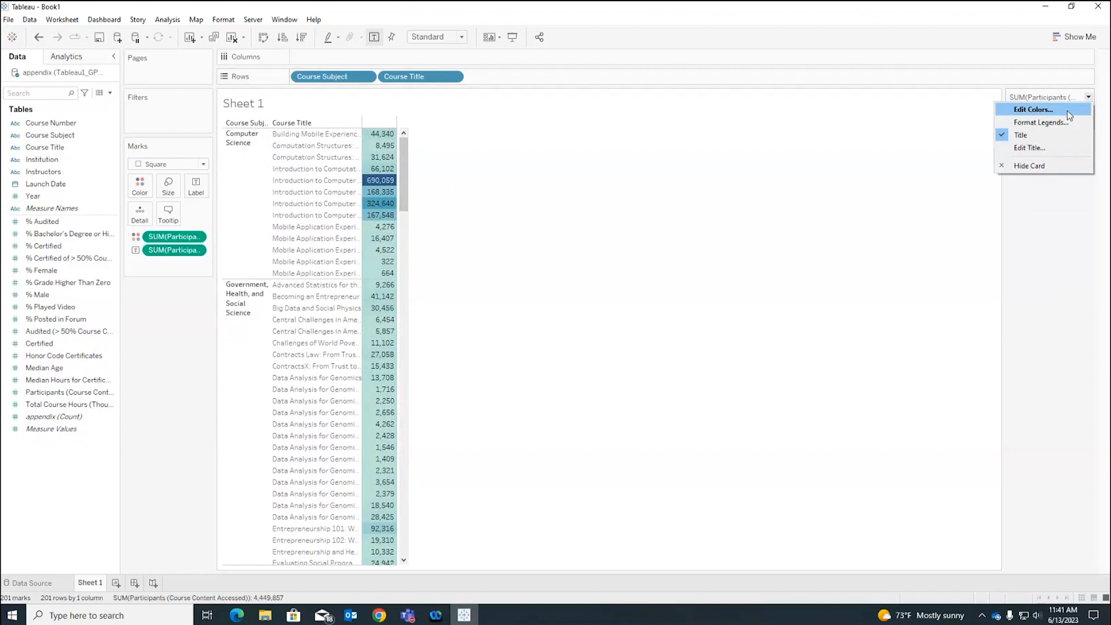
{"action": "left_click", "coordinate": [1067, 109]}
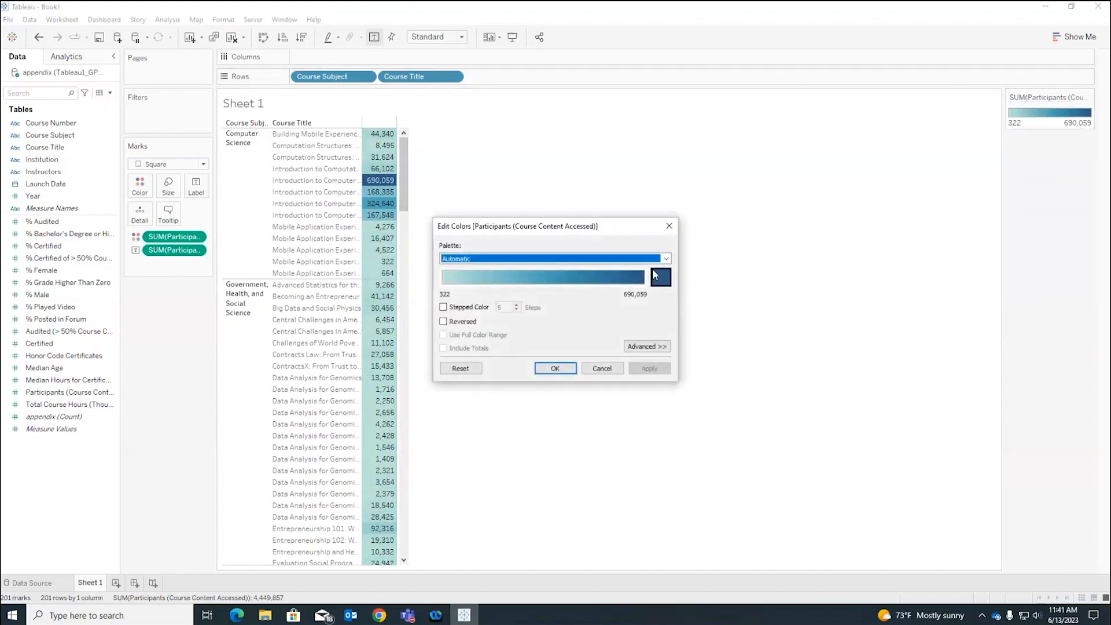
{"action": "left_click", "coordinate": [669, 227]}
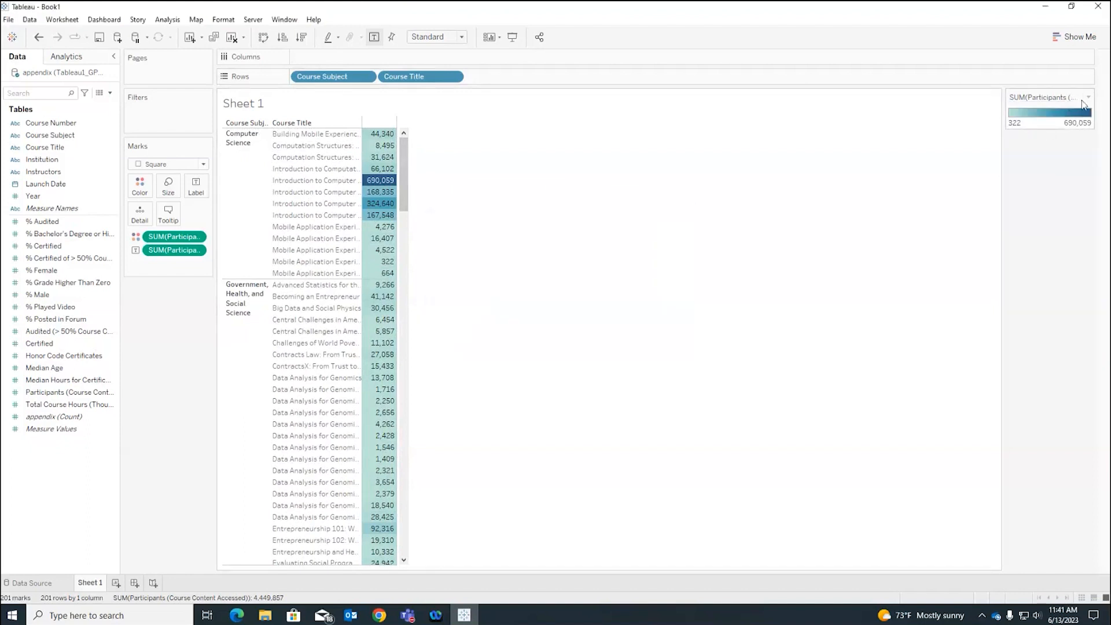
{"action": "left_click", "coordinate": [1088, 97]}
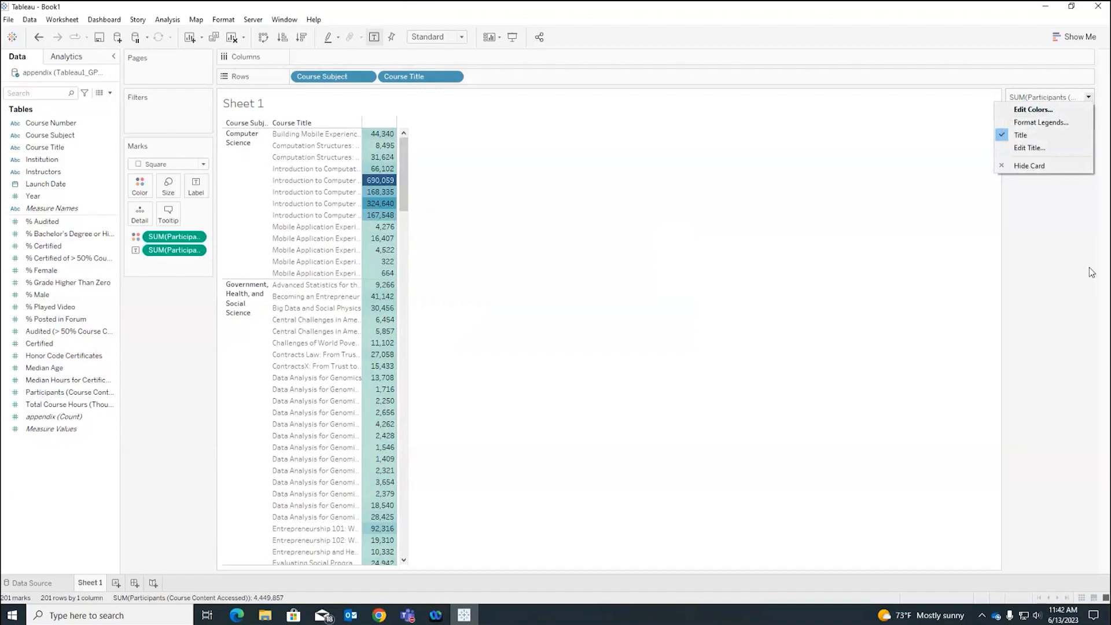
{"action": "left_click", "coordinate": [885, 197]}
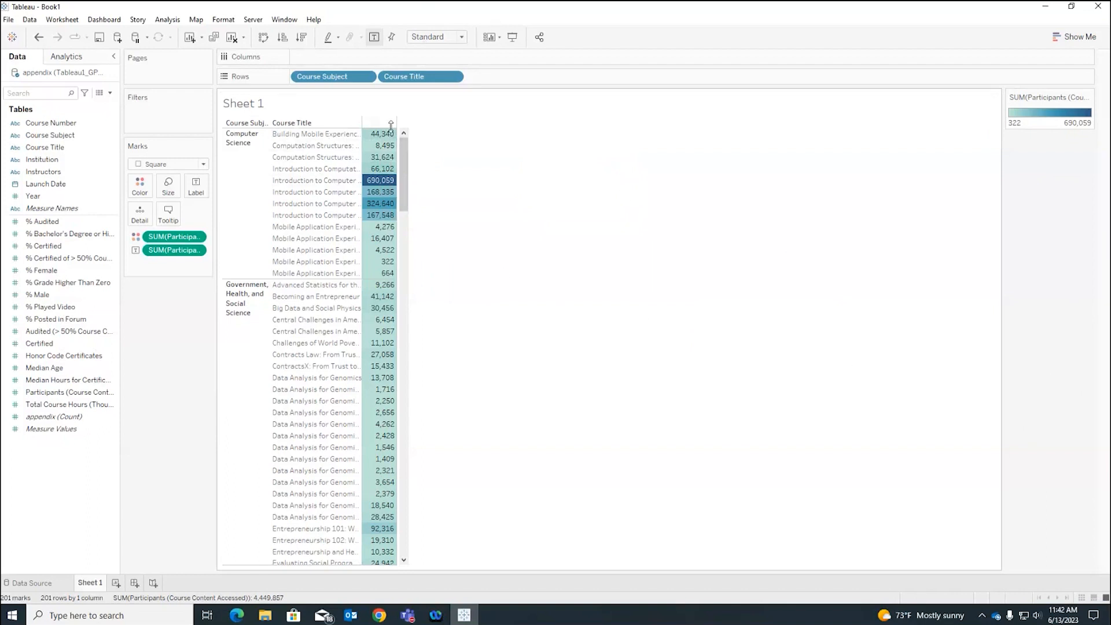
- Replace the sheet name placeholder in the worksheet title with Text Table
{"action": "double_click", "coordinate": [266, 104]}
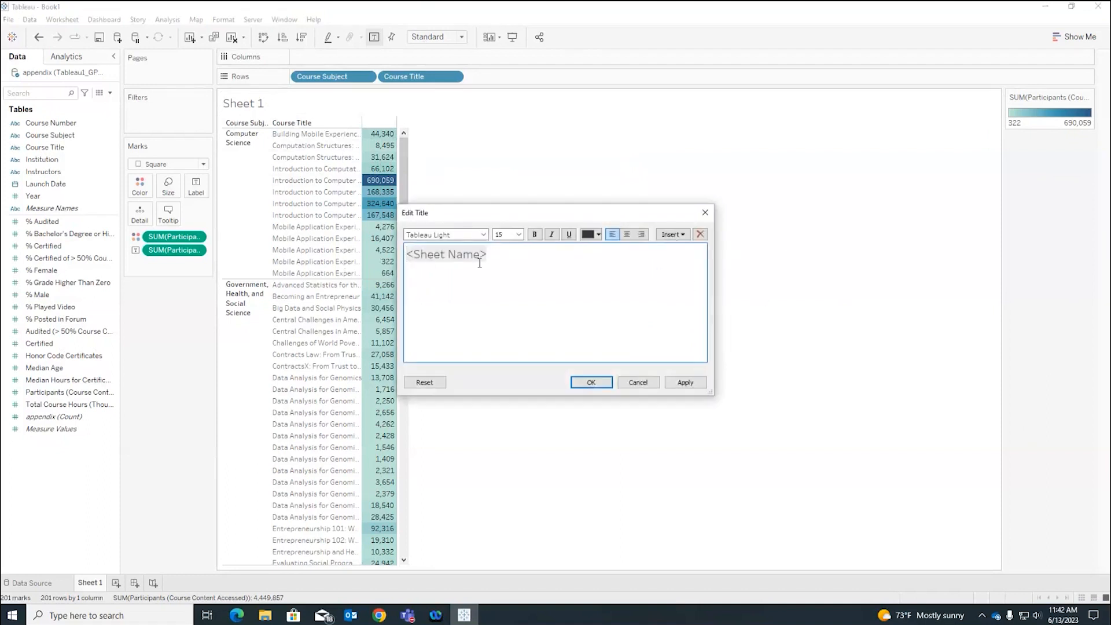
{"action": "left_click", "coordinate": [483, 234]}
{"action": "left_click", "coordinate": [580, 288]}
{"action": "left_click_drag", "start_coordinate": [542, 262], "coordinate": [405, 255]}
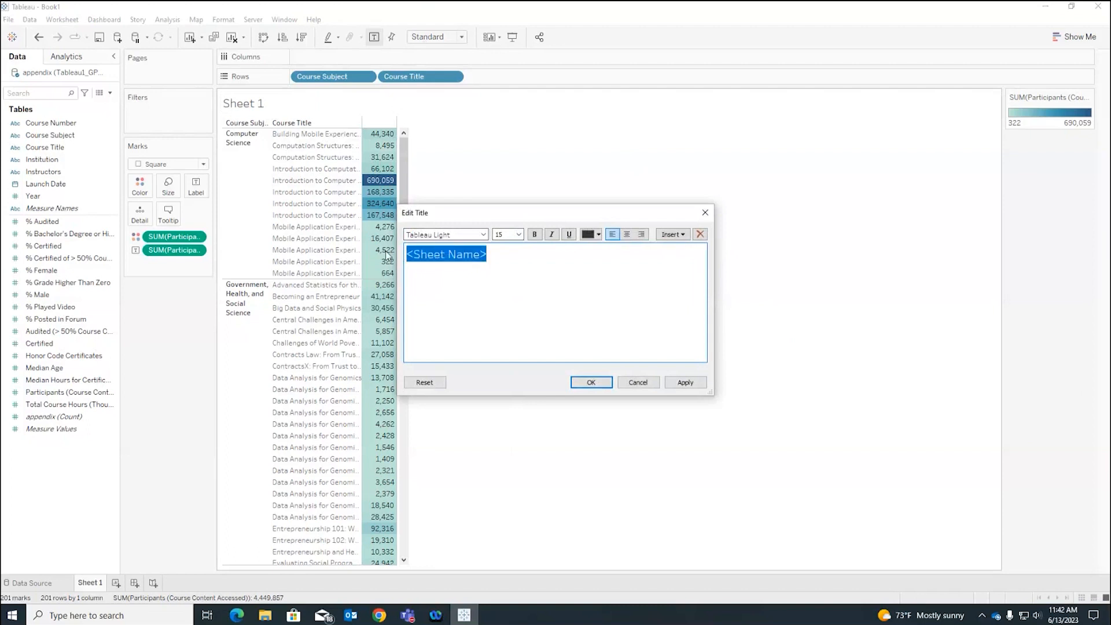
{"action": "key", "text": "BackSpace"}
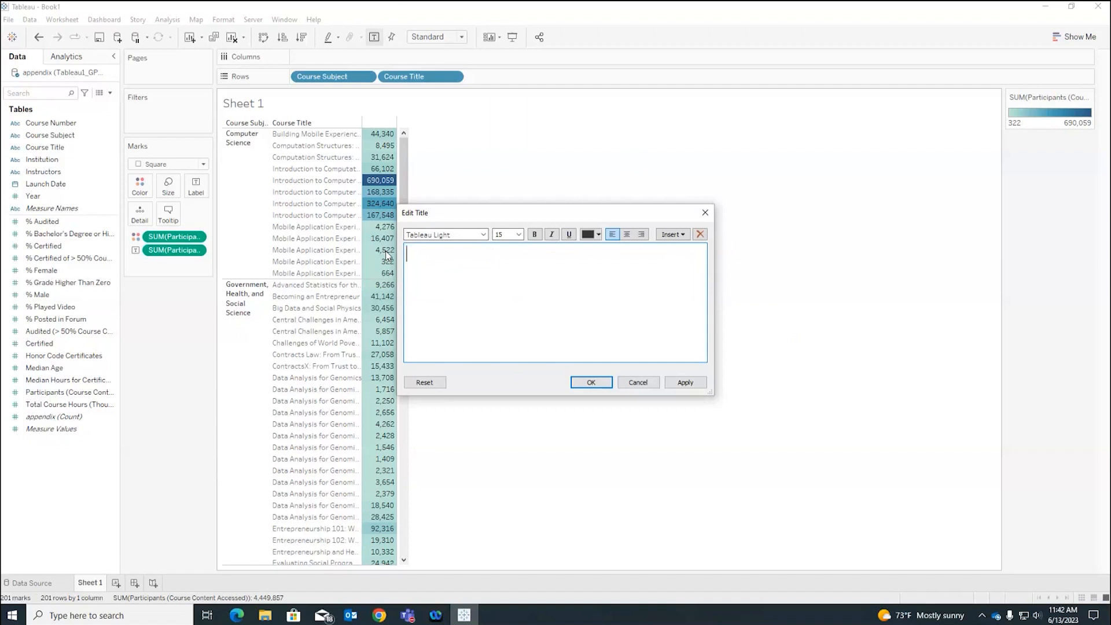
{"action": "type", "text": "Text Teab"}
{"action": "type", "text": "ble"}
- Try Number of Course Participants as the worksheet title, and reset the title to the sheet name
{"action": "left_click_drag", "start_coordinate": [411, 254], "coordinate": [649, 281]}
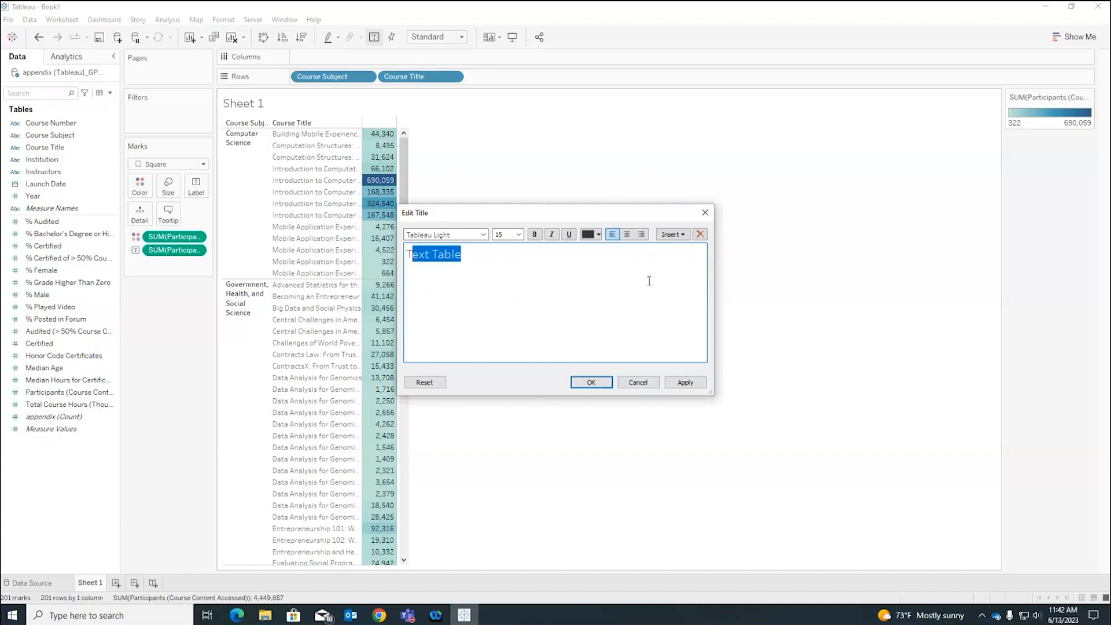
{"action": "key", "text": "BackSpace"}
{"action": "key", "text": "BackSpace"}
{"action": "type", "text": "Number of Course Participants"}
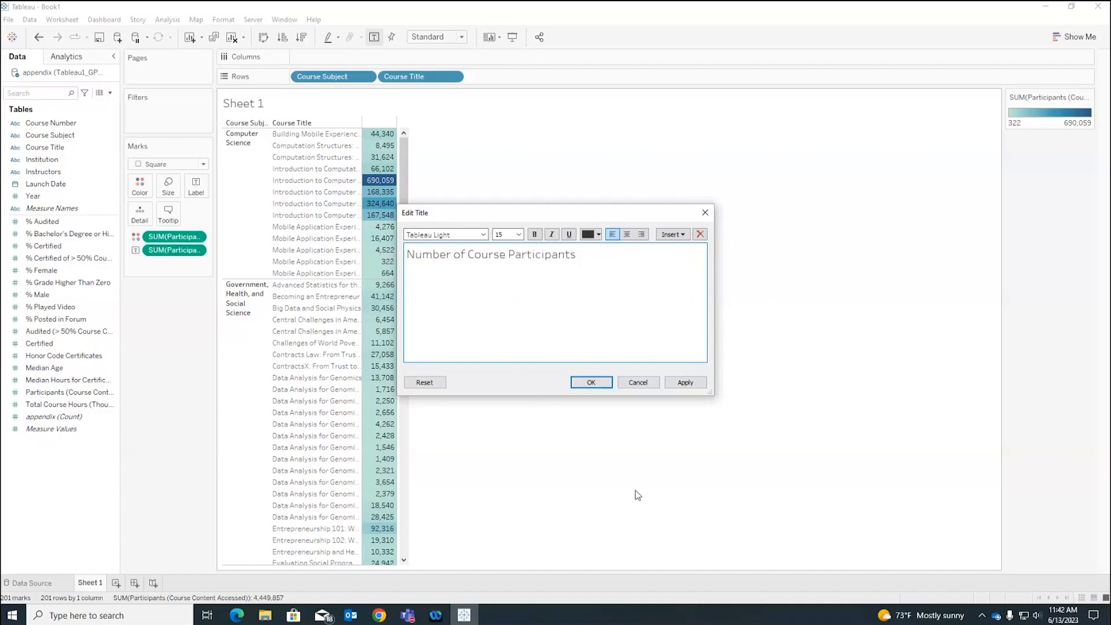
{"action": "left_click", "coordinate": [697, 386]}
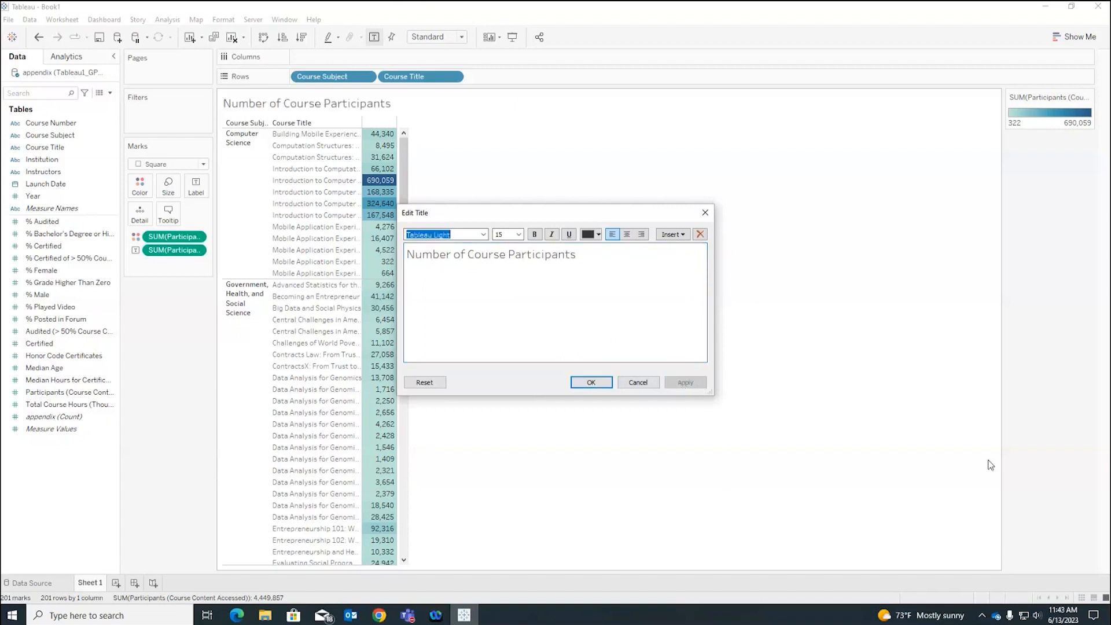
{"action": "left_click", "coordinate": [439, 385]}
{"action": "left_click", "coordinate": [494, 367]}
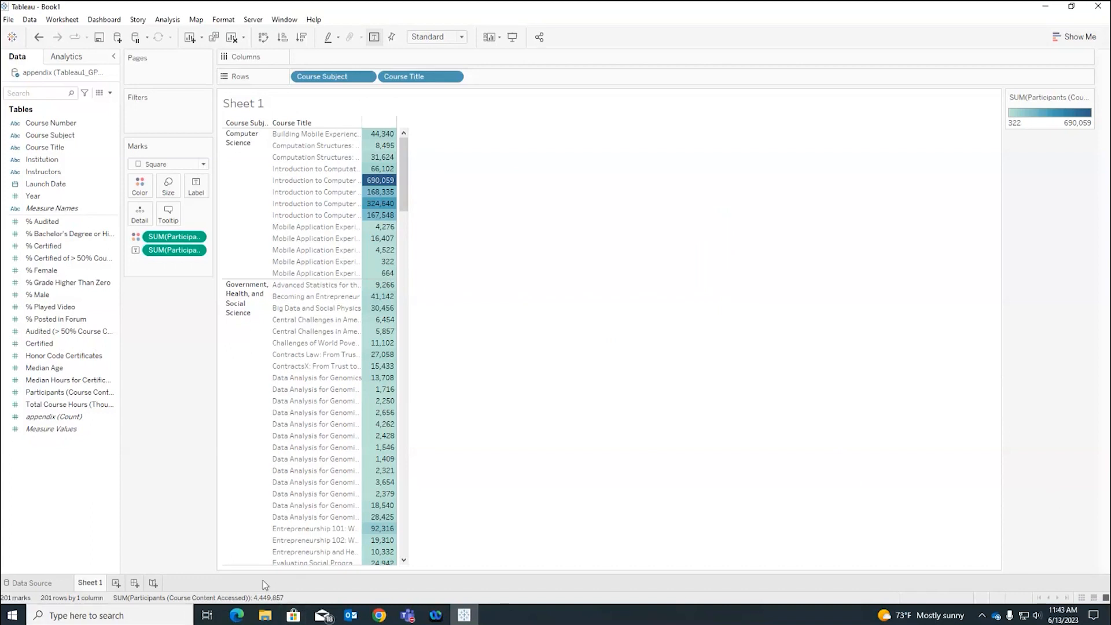
- Rename the Sheet 1 worksheet as Text Table
{"action": "double_click", "coordinate": [89, 583]}
{"action": "key", "text": "Return"}
{"action": "double_click", "coordinate": [87, 583]}
{"action": "key", "text": "BackSpace"}
{"action": "type", "text": "Text Table"}
{"action": "key", "text": "Return"}
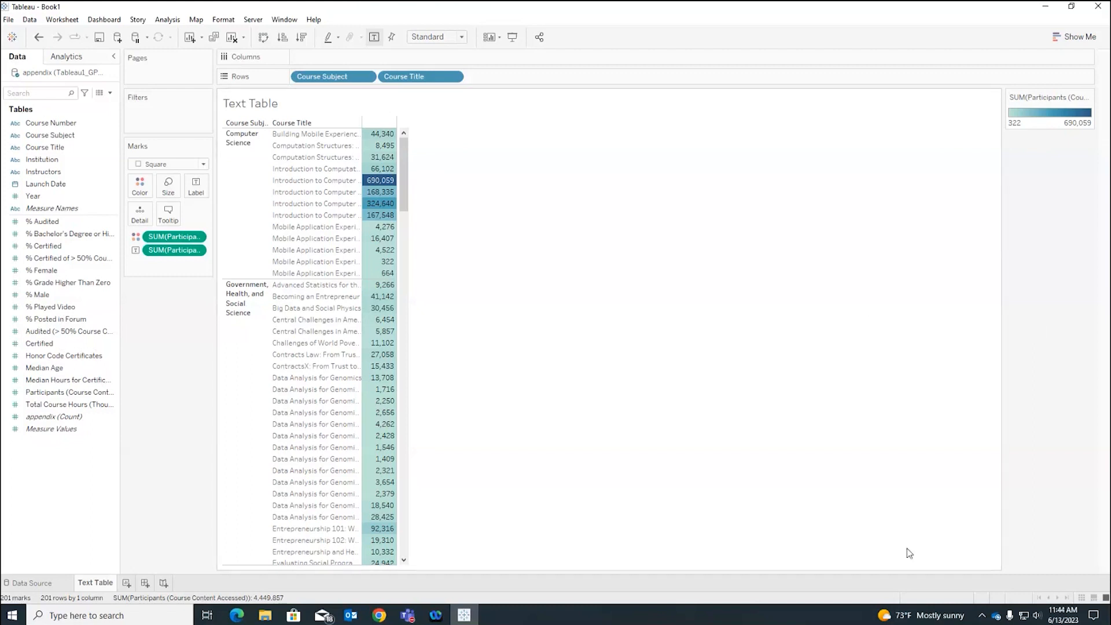
- Add a new blank worksheet after the Text Table sheet
{"action": "left_click", "coordinate": [2, 417]}
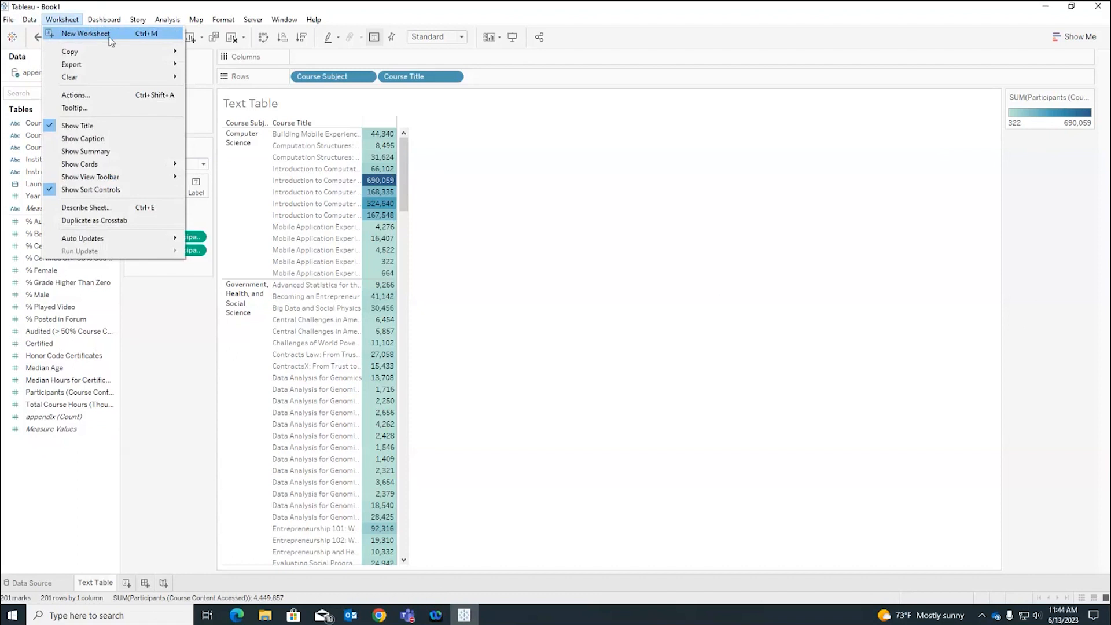
{"action": "left_click", "coordinate": [166, 468]}
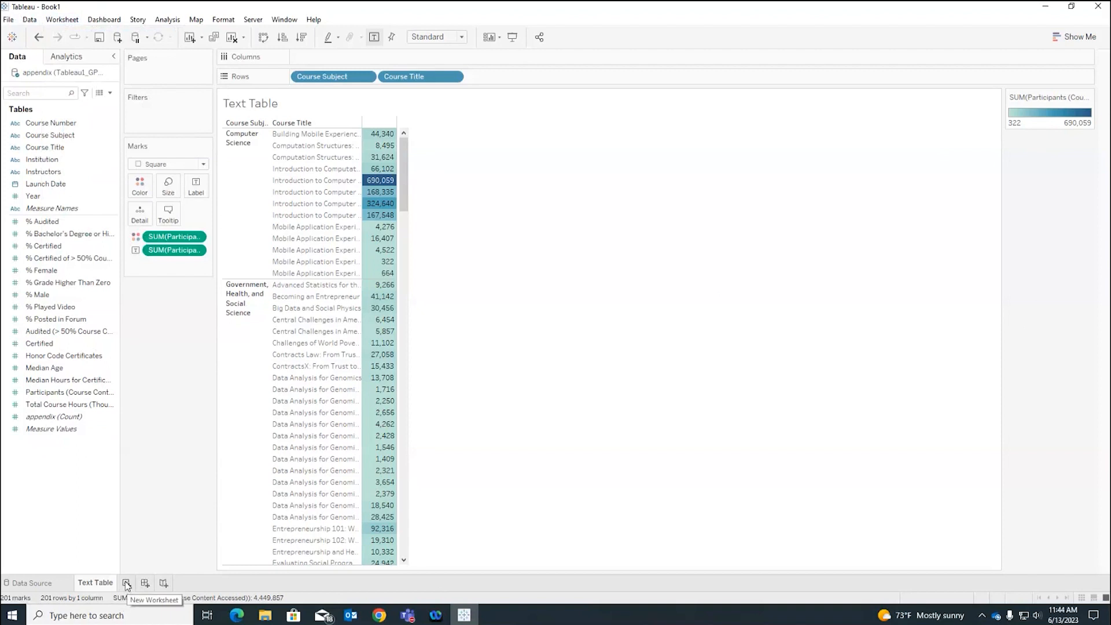
{"action": "left_click", "coordinate": [126, 583]}
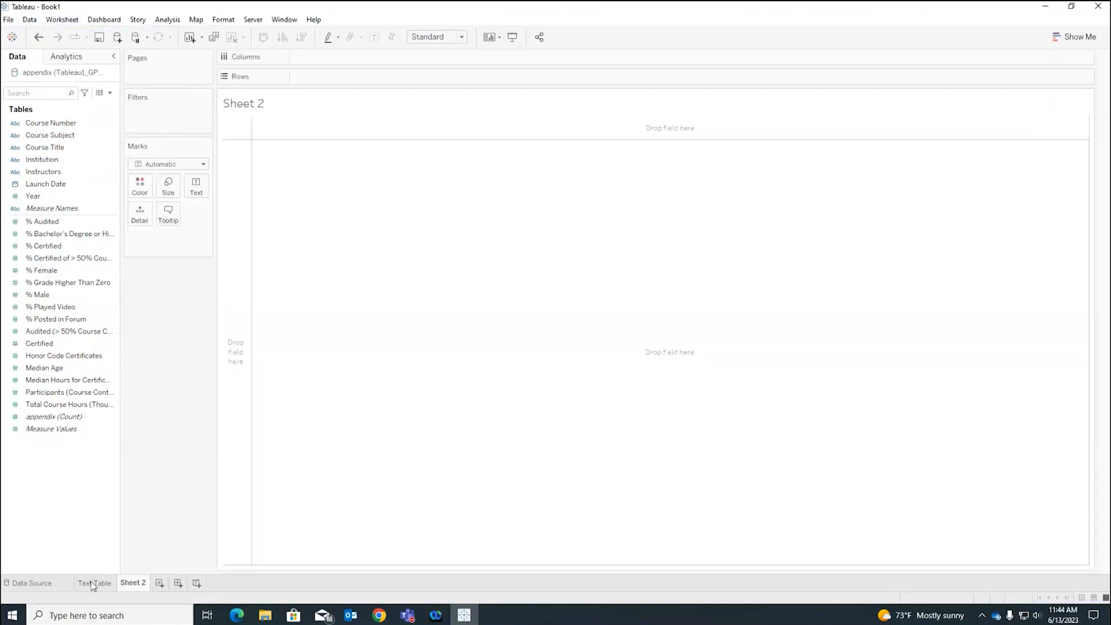
- Rename the new Sheet 2 worksheet as Bar Chart
{"action": "mouse_move", "coordinate": [129, 582]}
{"action": "double_click", "coordinate": [147, 583]}
{"action": "left_click", "coordinate": [238, 584]}
{"action": "right_click", "coordinate": [128, 583]}
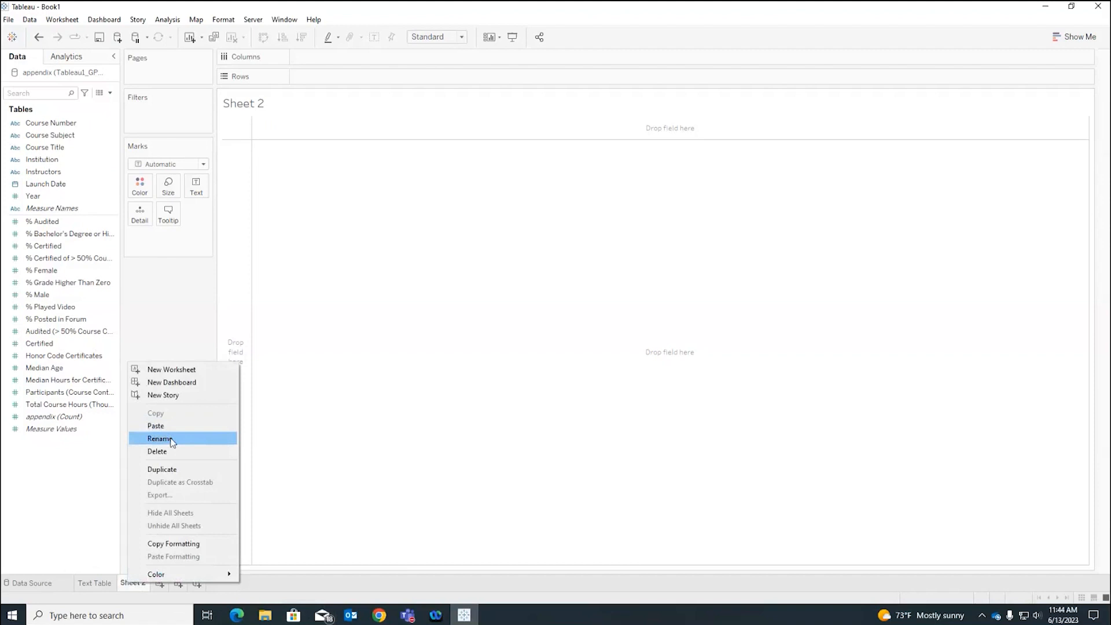
{"action": "left_click", "coordinate": [289, 594]}
{"action": "double_click", "coordinate": [131, 584]}
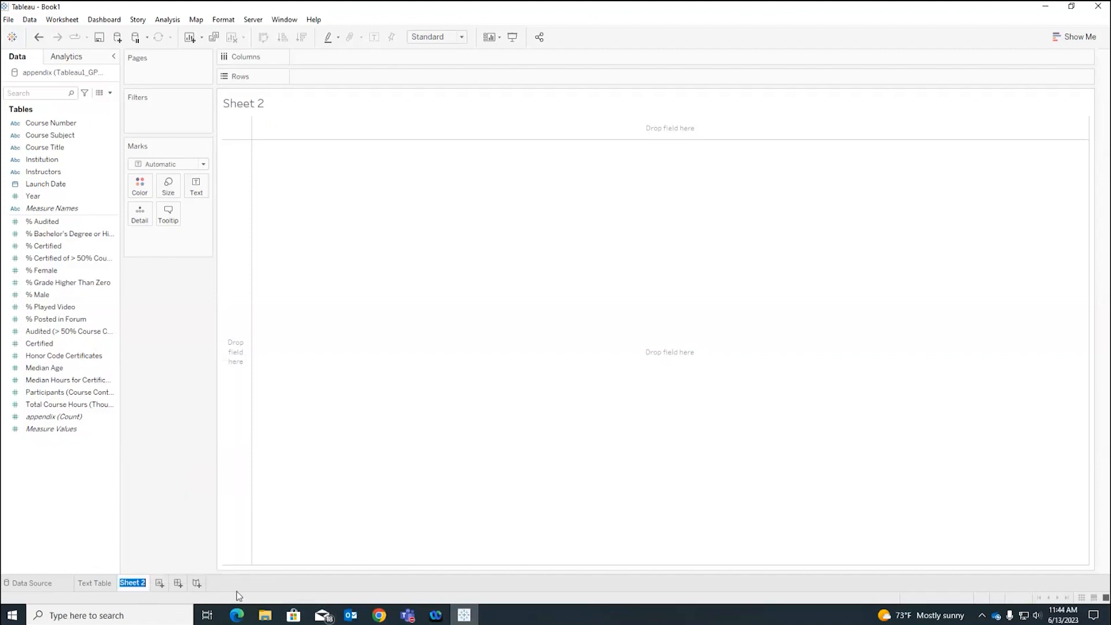
{"action": "key", "text": "BackSpace"}
{"action": "type", "text": "Bar Chart"}
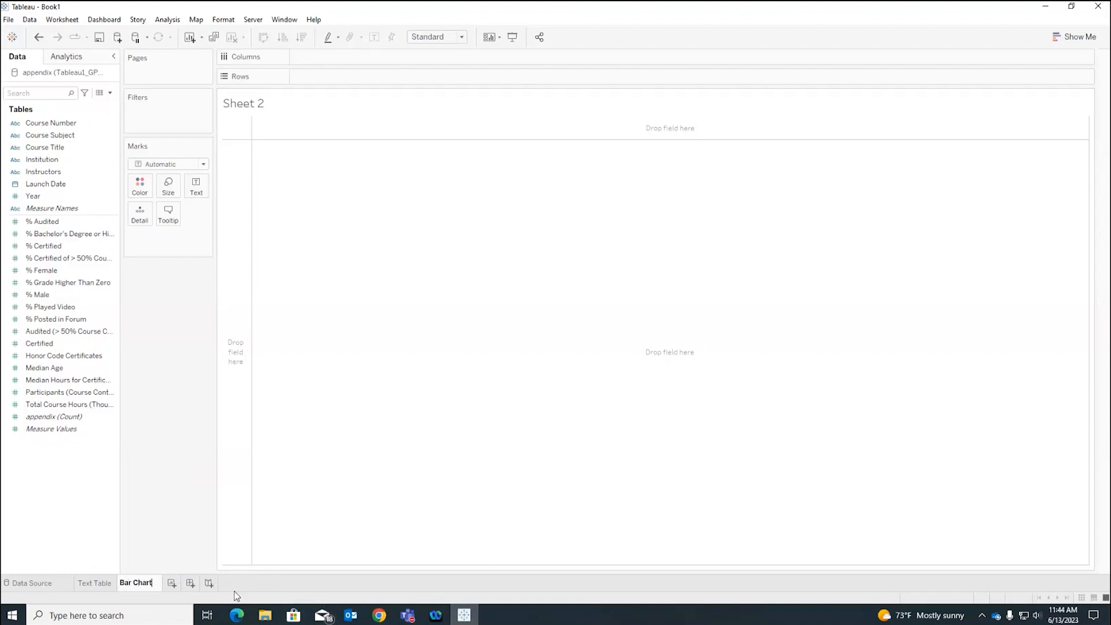
{"action": "left_click", "coordinate": [236, 595]}
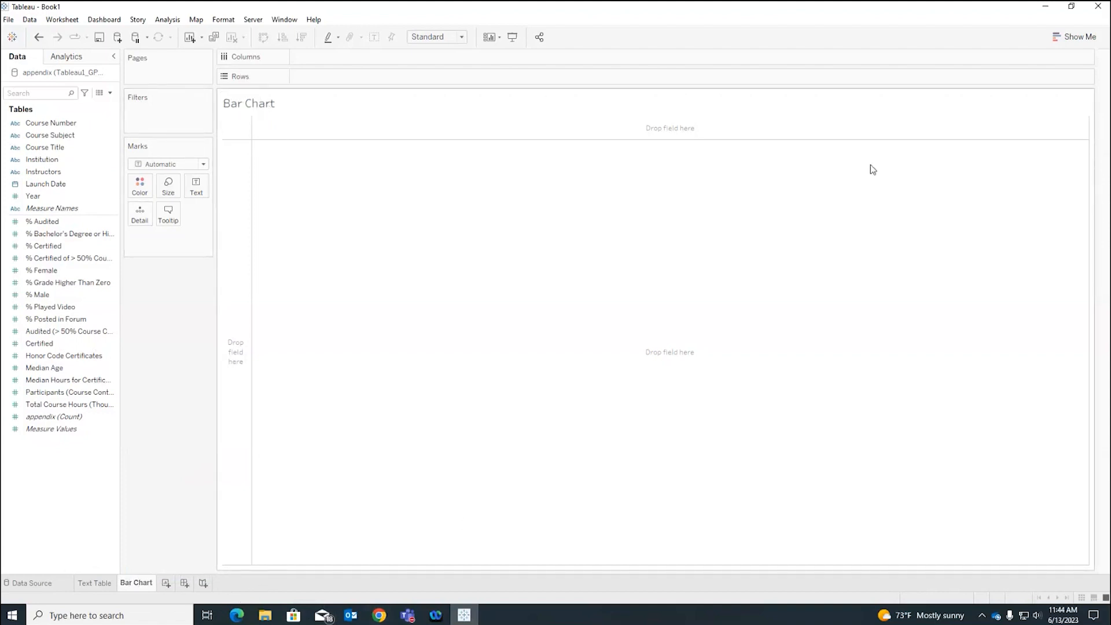
- Check the Bar Chart sheet's title definition without editing it, and display the chart type suggestions beside the available measures
{"action": "double_click", "coordinate": [277, 106]}
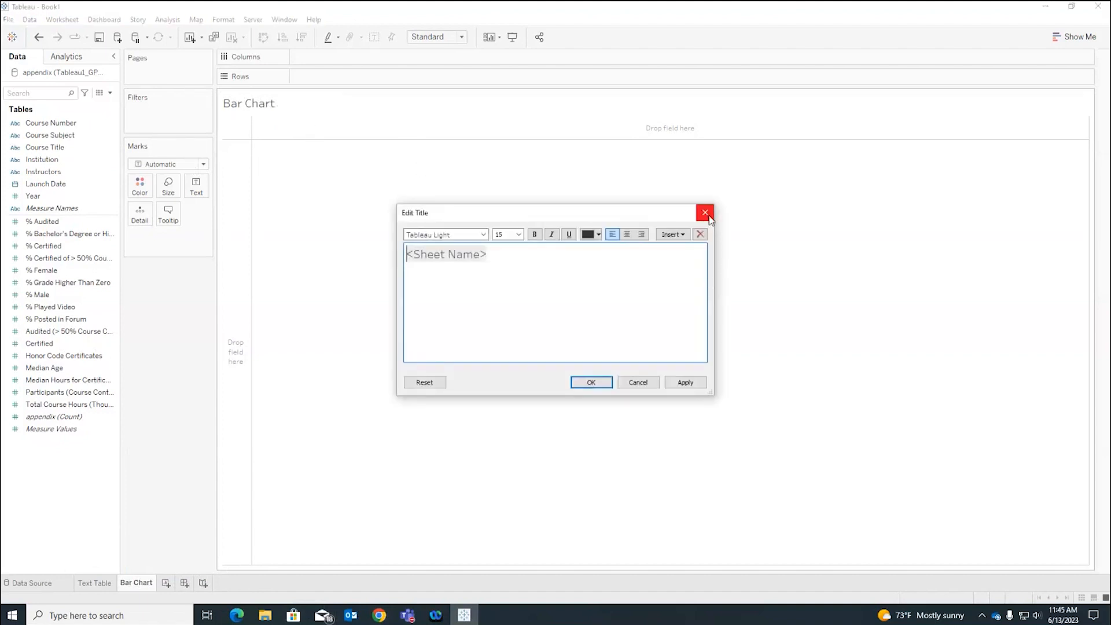
{"action": "left_click", "coordinate": [705, 223]}
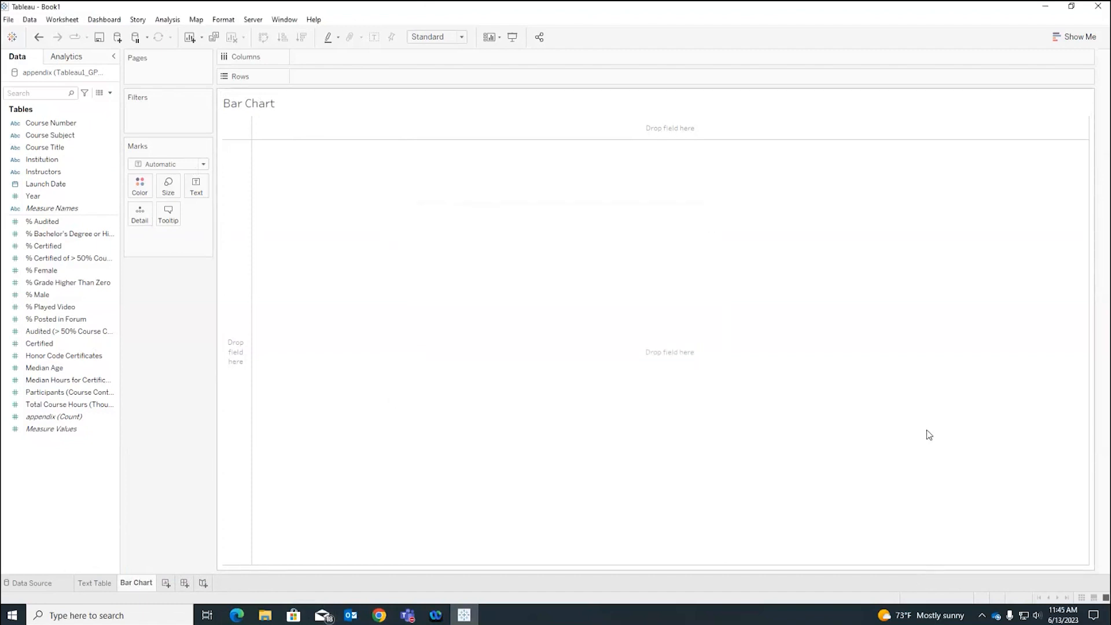
{"action": "left_click", "coordinate": [1094, 38]}
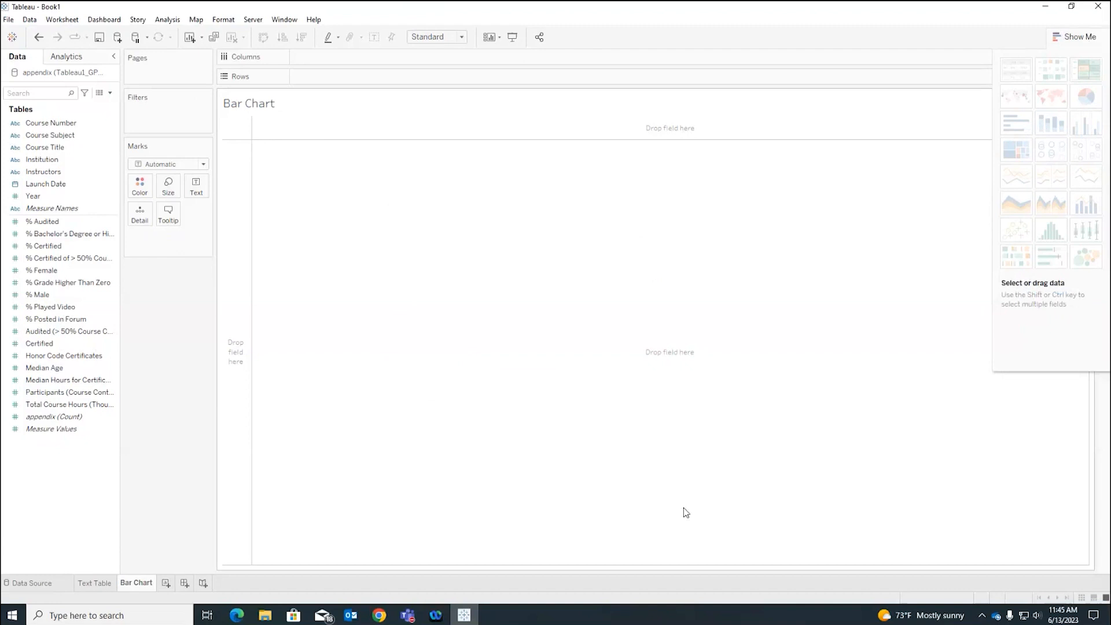
{"action": "left_click", "coordinate": [87, 404]}
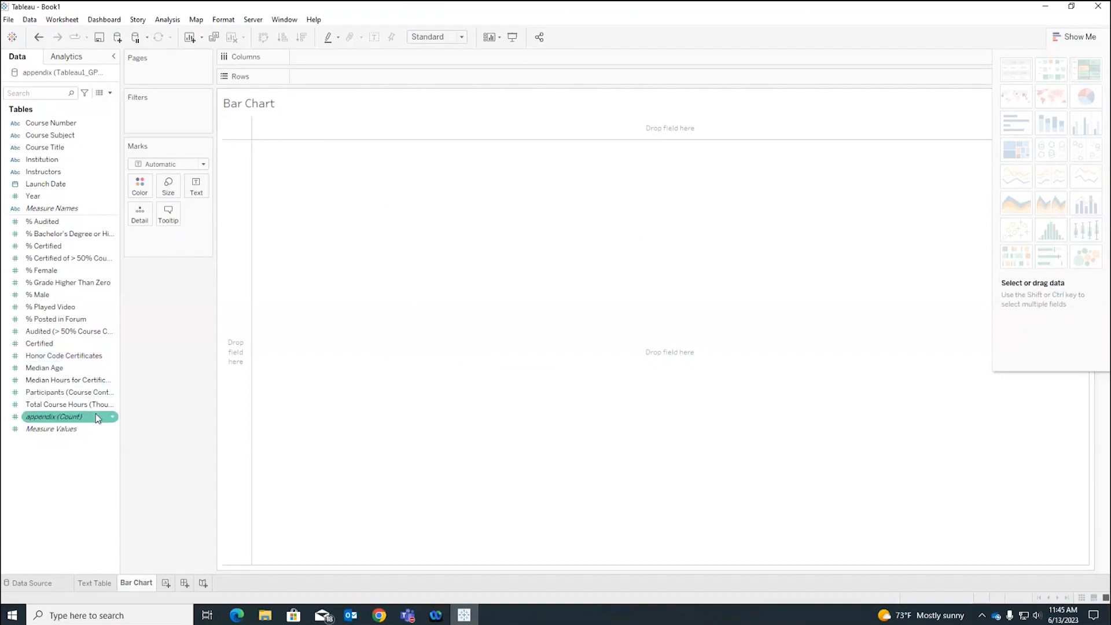
{"action": "left_click", "coordinate": [94, 380]}
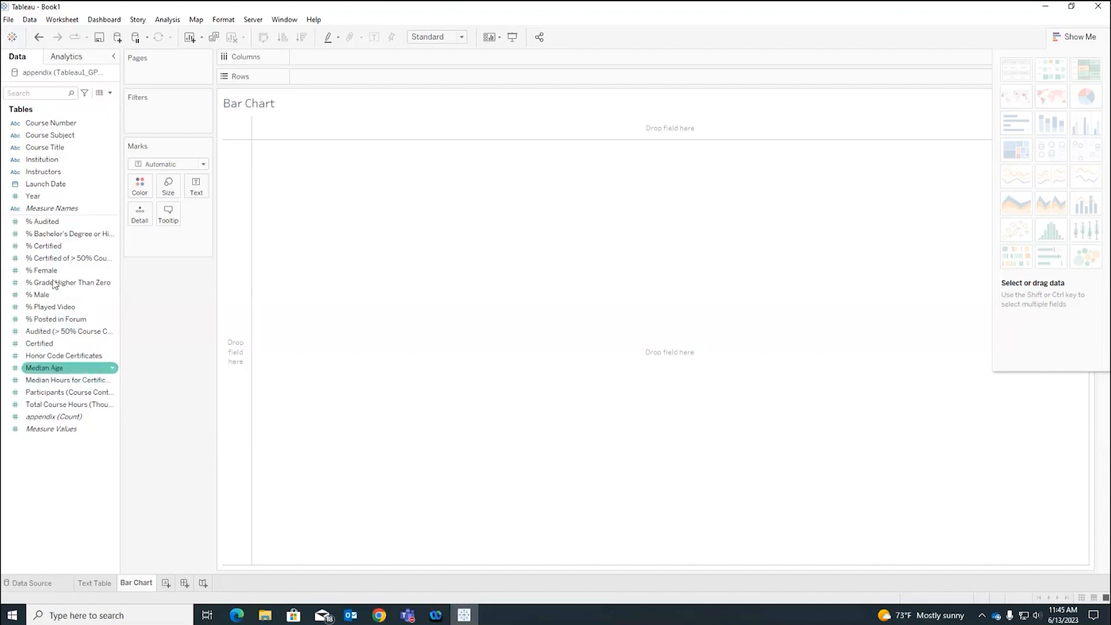
{"action": "left_click", "coordinate": [55, 222]}
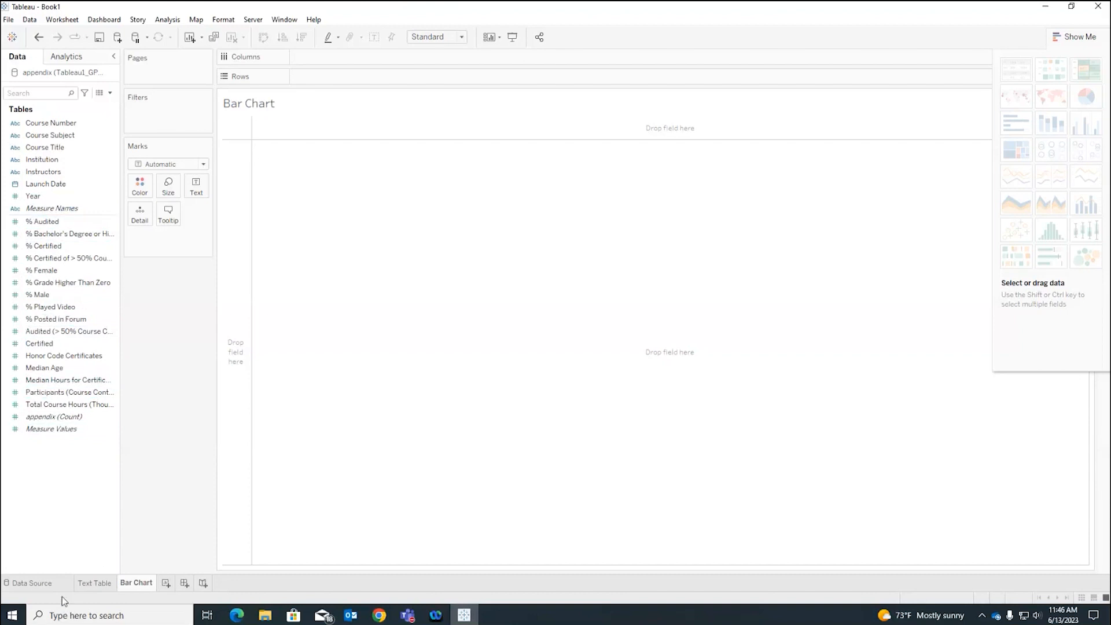
{"action": "right_click", "coordinate": [112, 383]}
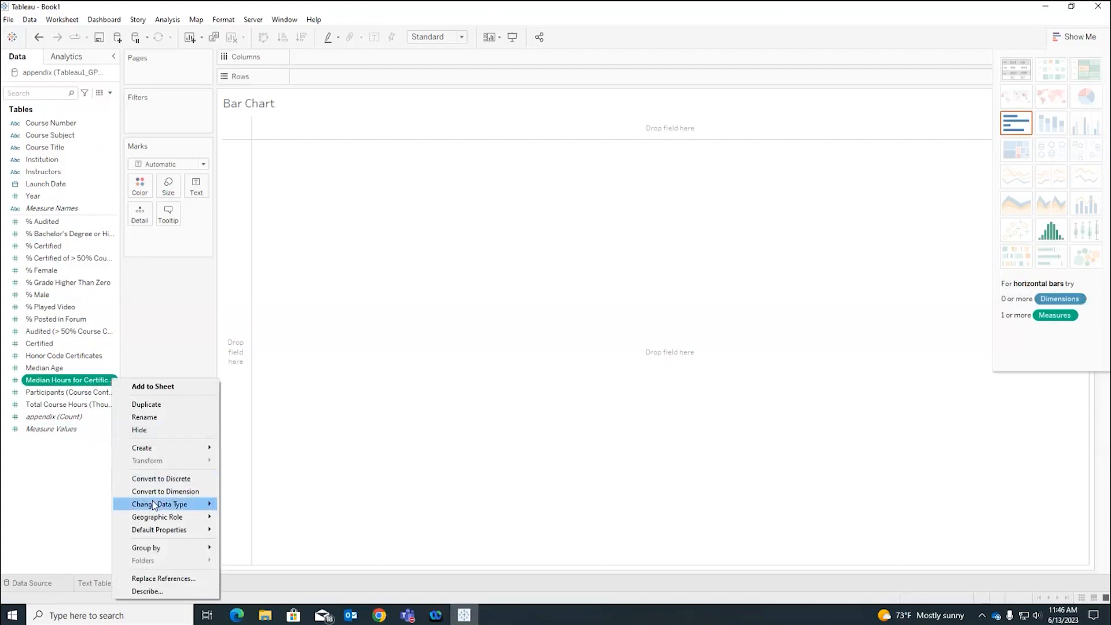
{"action": "mouse_move", "coordinate": [165, 534]}
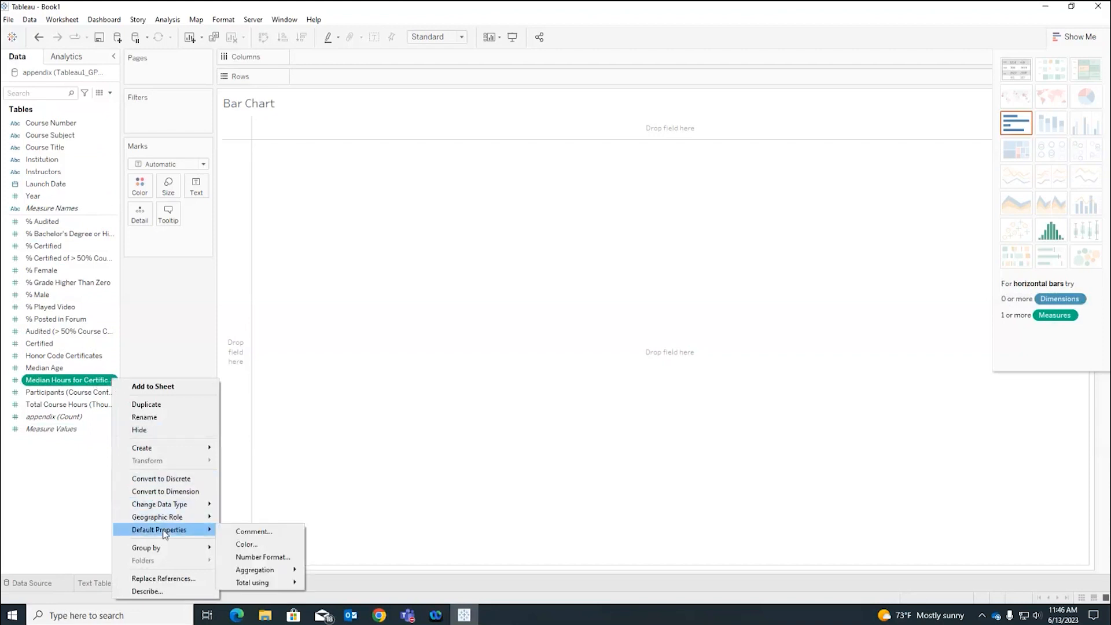
{"action": "mouse_move", "coordinate": [276, 573]}
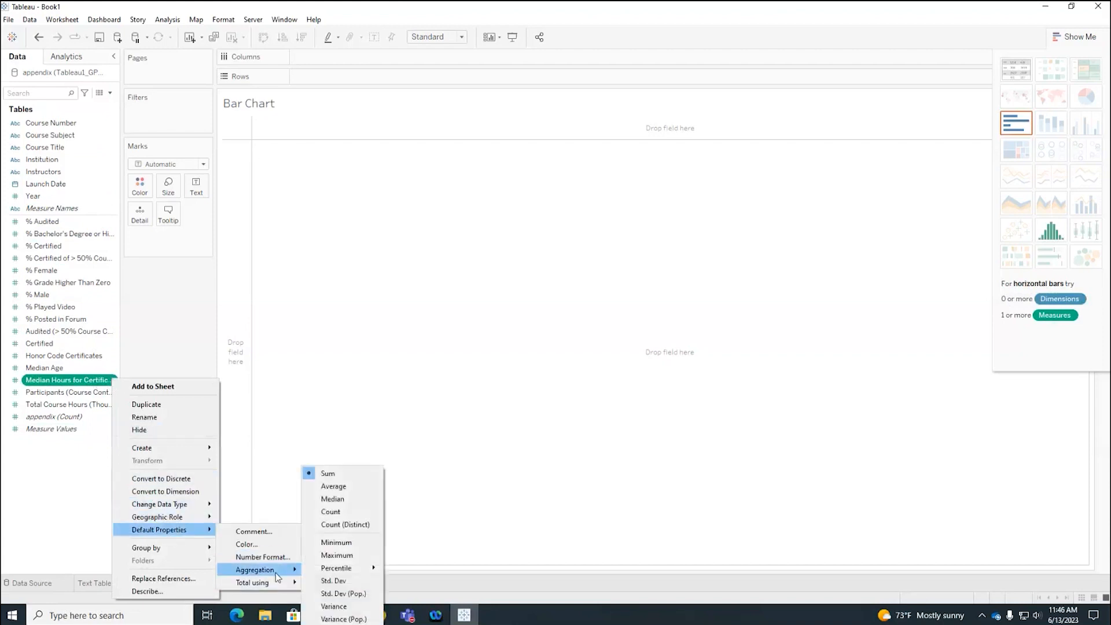
{"action": "left_click", "coordinate": [107, 430]}
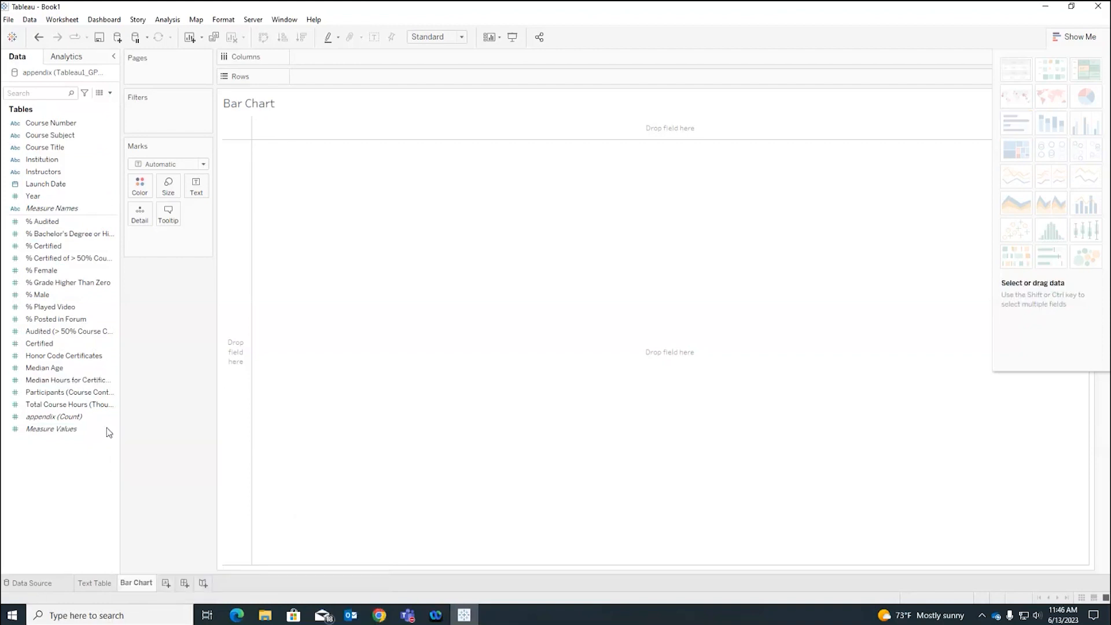
- Set the default aggregation of the Median Hours for Certification measure to Average
{"action": "right_click", "coordinate": [111, 384]}
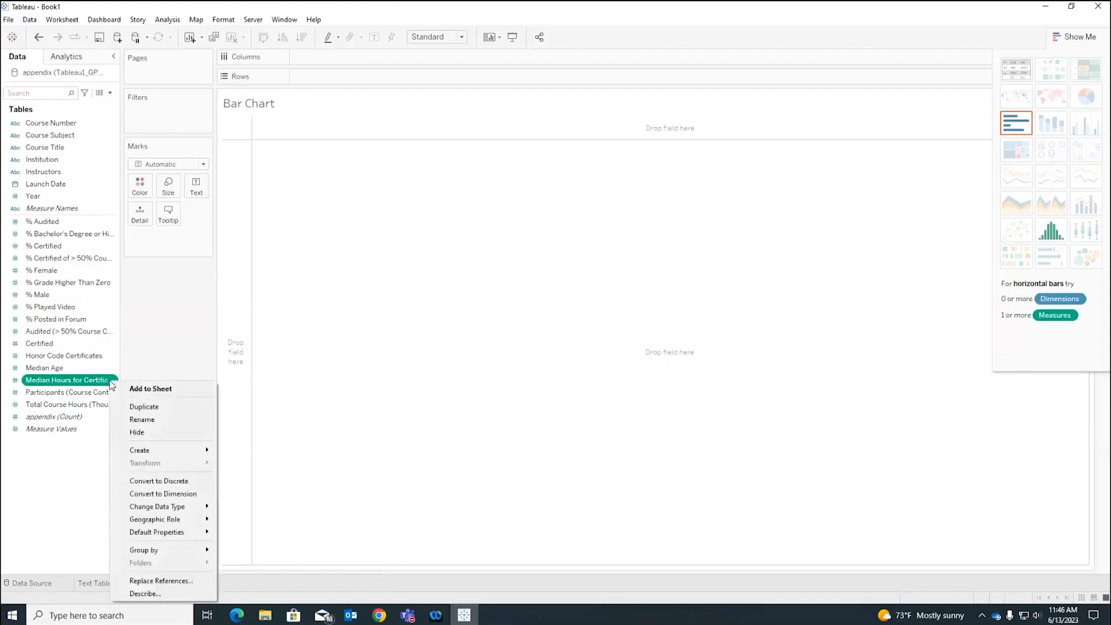
{"action": "mouse_move", "coordinate": [173, 532]}
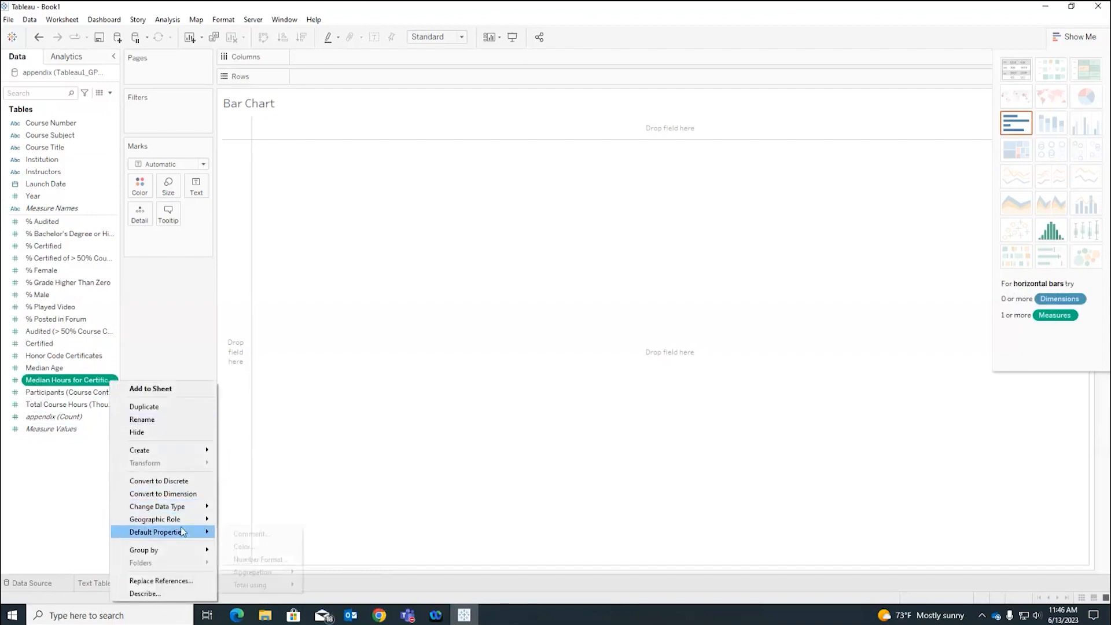
{"action": "mouse_move", "coordinate": [286, 575]}
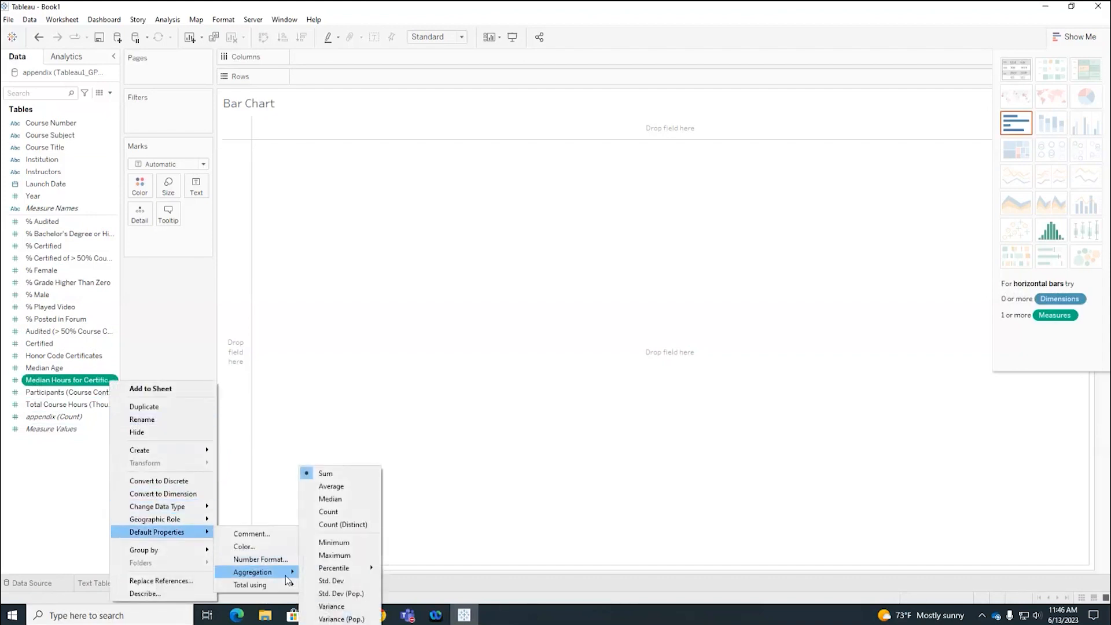
{"action": "left_click", "coordinate": [361, 484]}
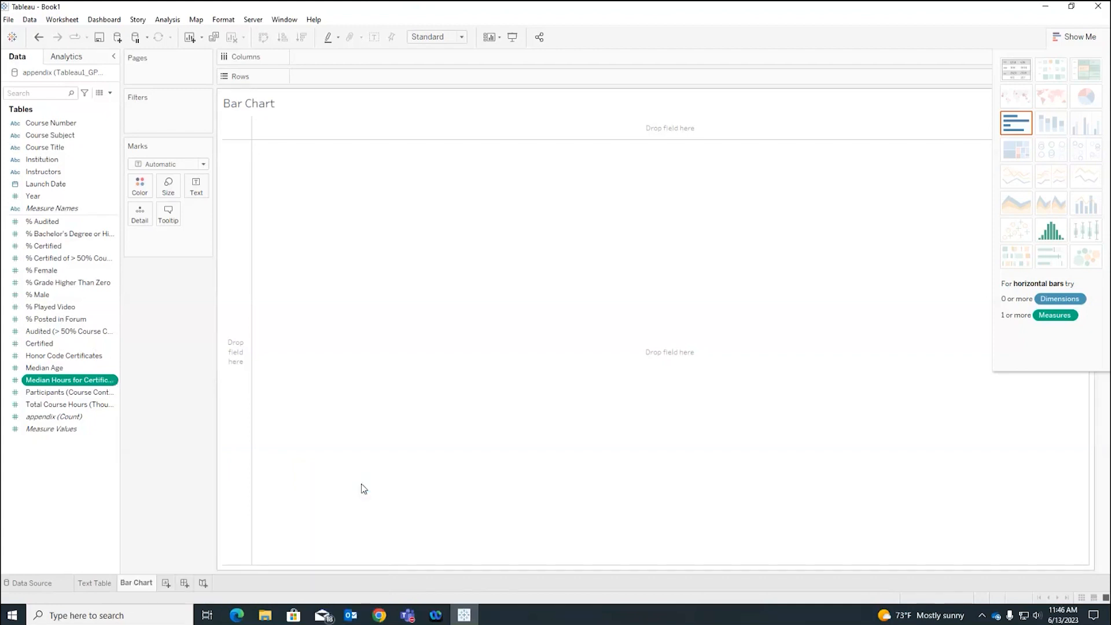
- Try Median Hours for Certification and Median Age one at a time on Rows to compare their default aggregations, removing each again
{"action": "left_click", "coordinate": [90, 382]}
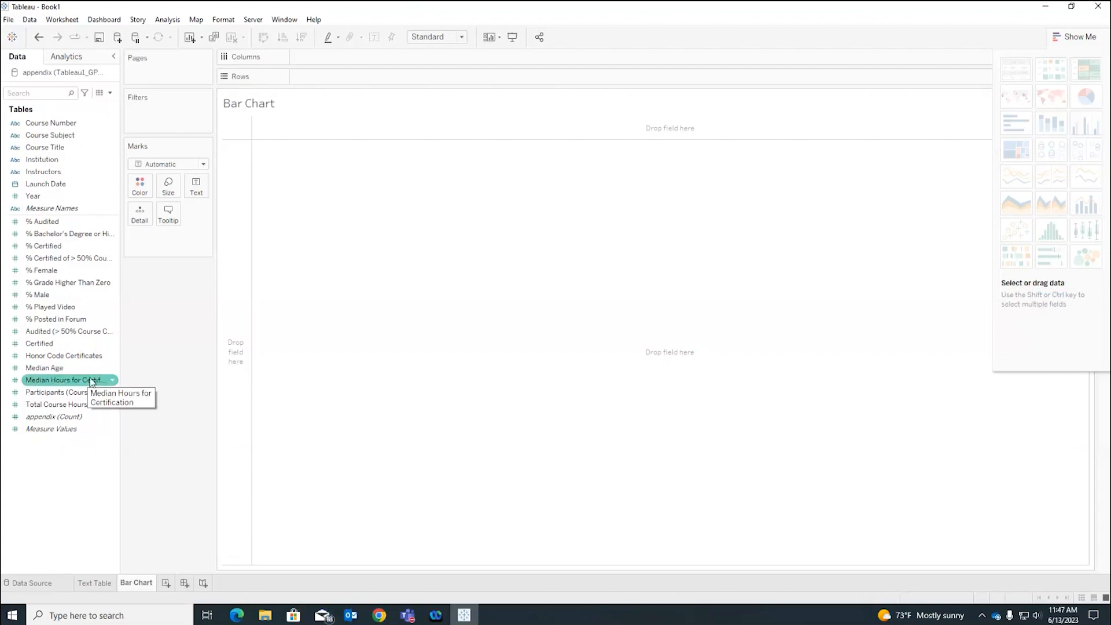
{"action": "left_click_drag", "start_coordinate": [91, 382], "coordinate": [407, 76]}
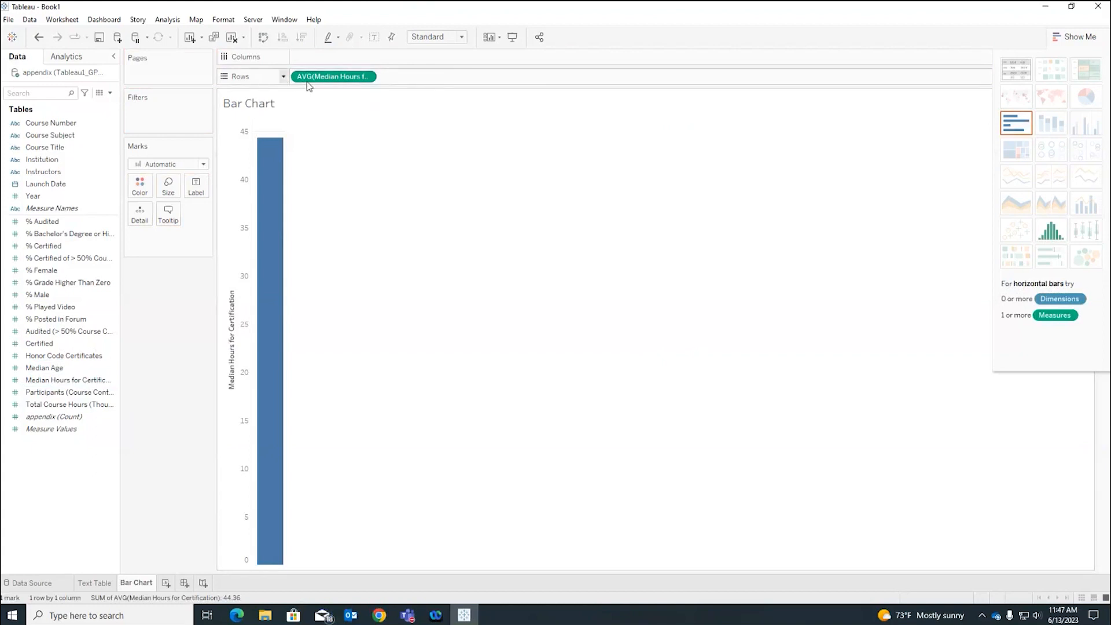
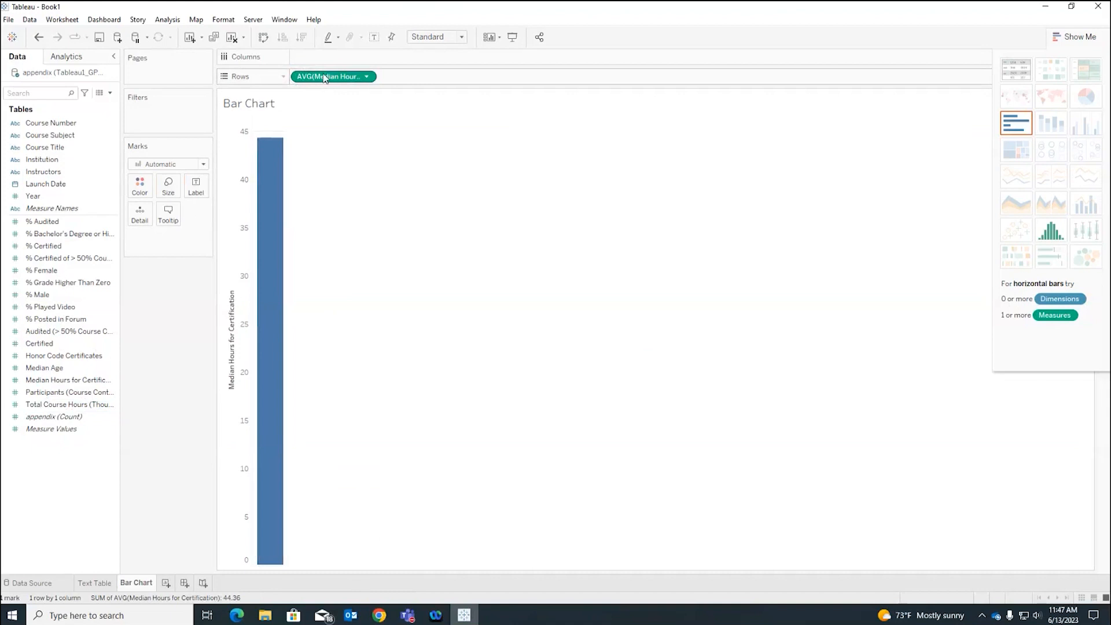
{"action": "left_click_drag", "start_coordinate": [324, 78], "coordinate": [25, 453]}
{"action": "left_click", "coordinate": [44, 371]}
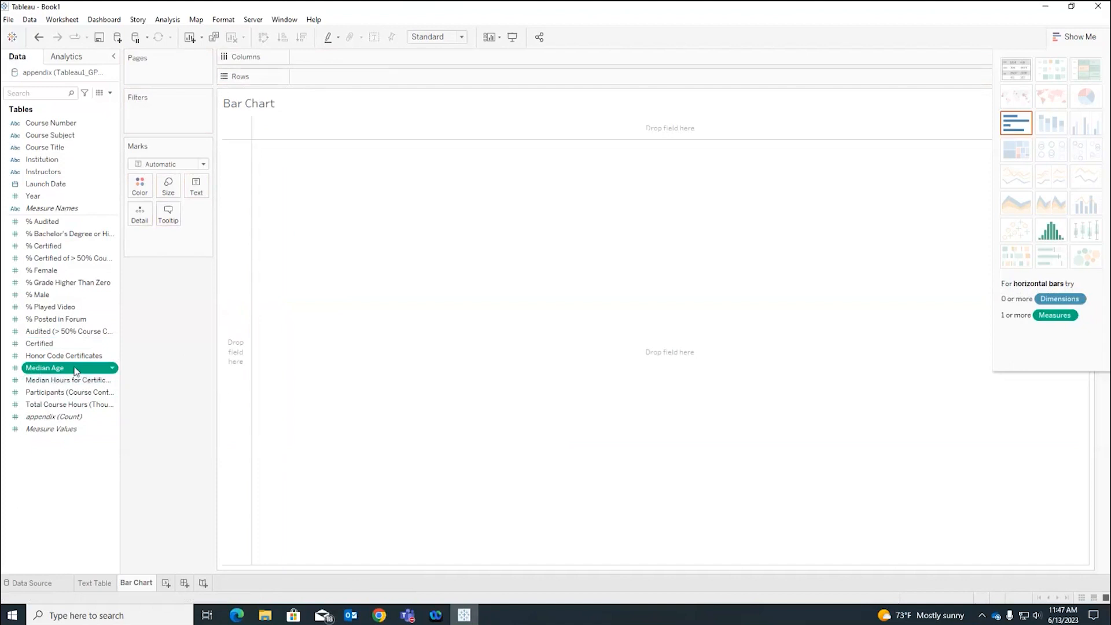
{"action": "left_click_drag", "start_coordinate": [75, 371], "coordinate": [322, 76]}
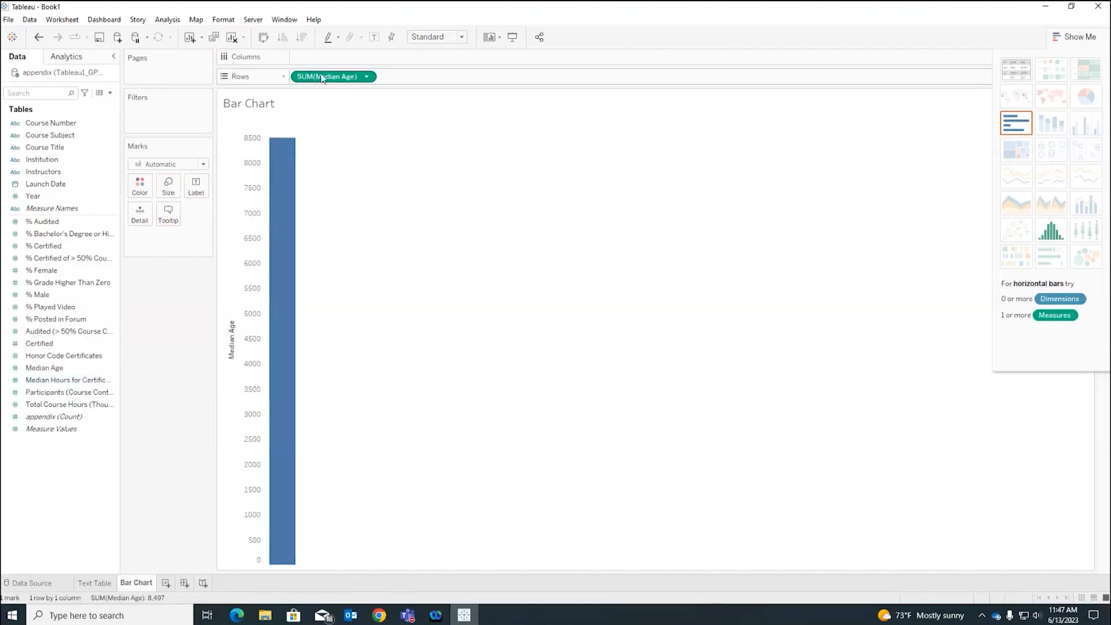
{"action": "left_click_drag", "start_coordinate": [323, 77], "coordinate": [193, 466]}
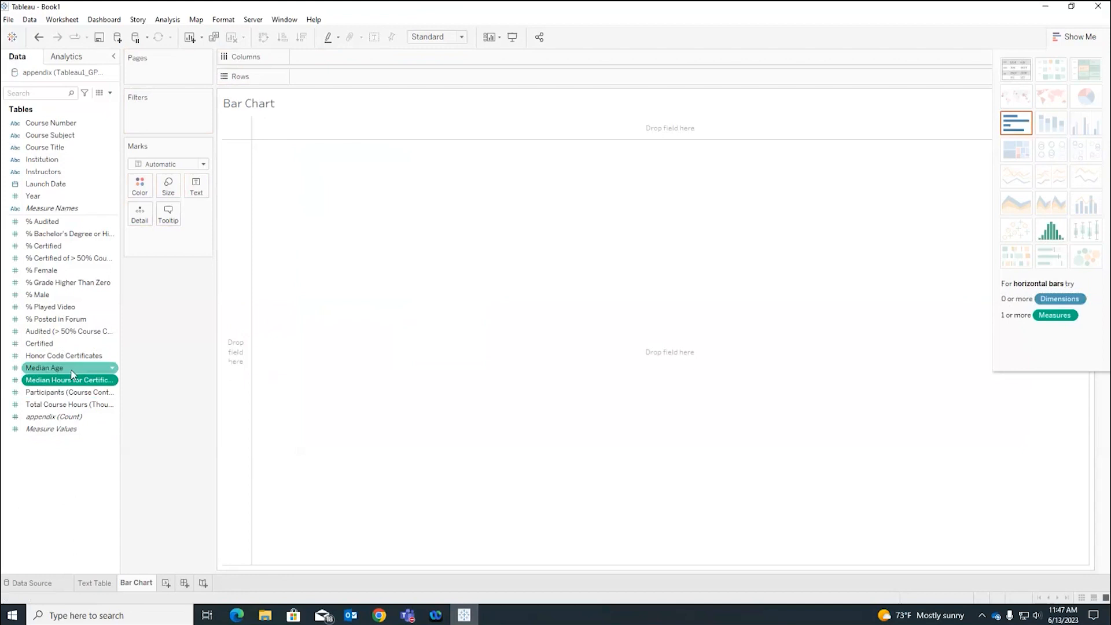
- Check the default aggregation choices of Median Hours for Certification without changing them
{"action": "left_click", "coordinate": [111, 380]}
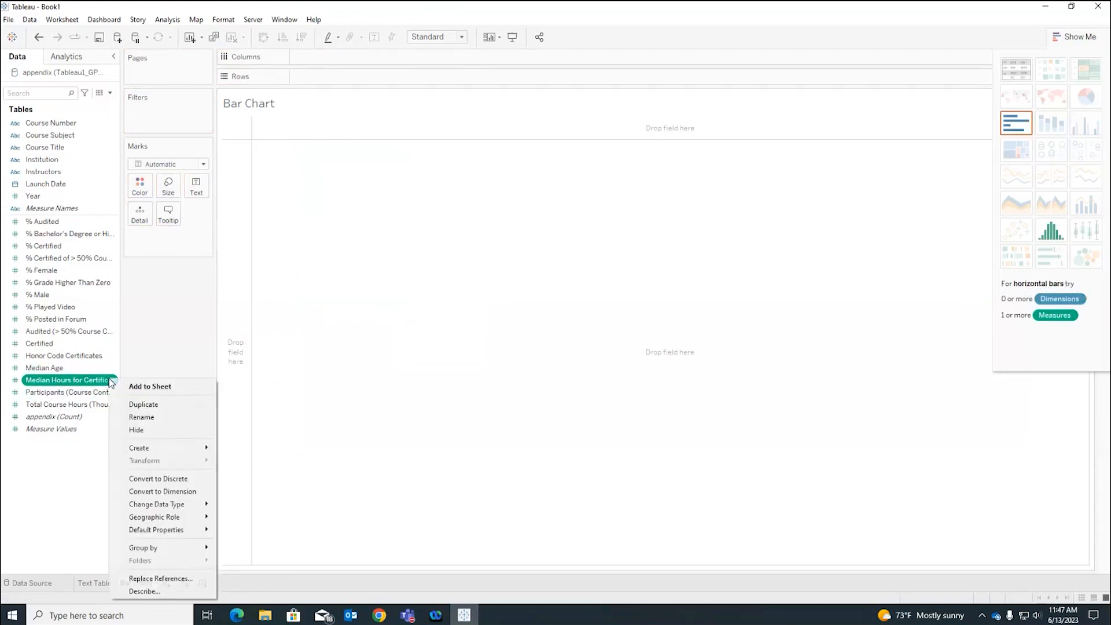
{"action": "mouse_move", "coordinate": [196, 529]}
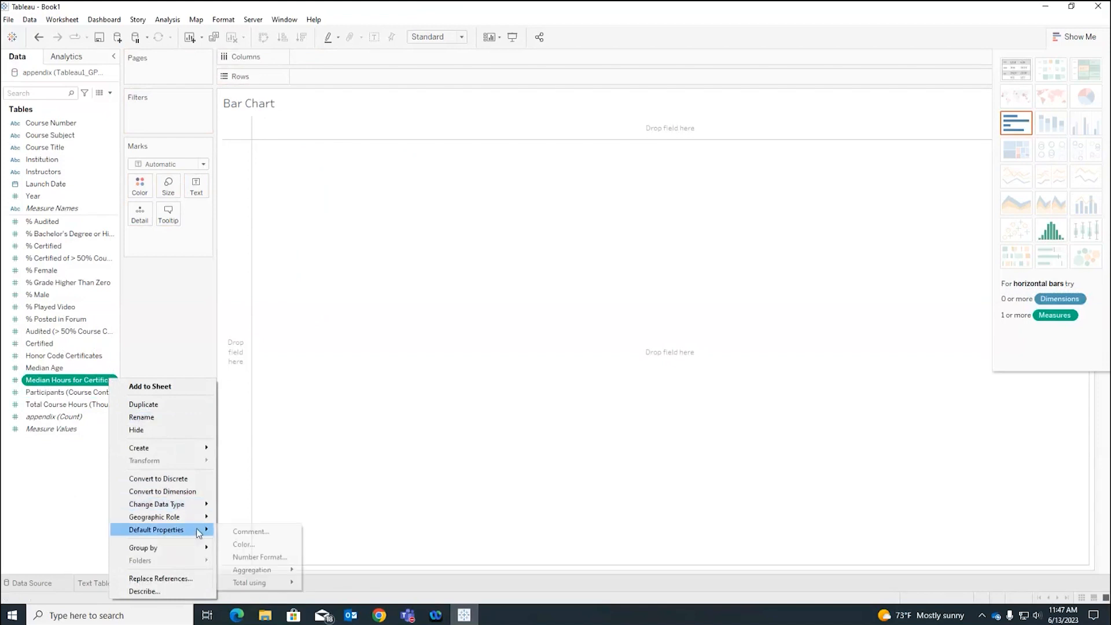
{"action": "mouse_move", "coordinate": [283, 571]}
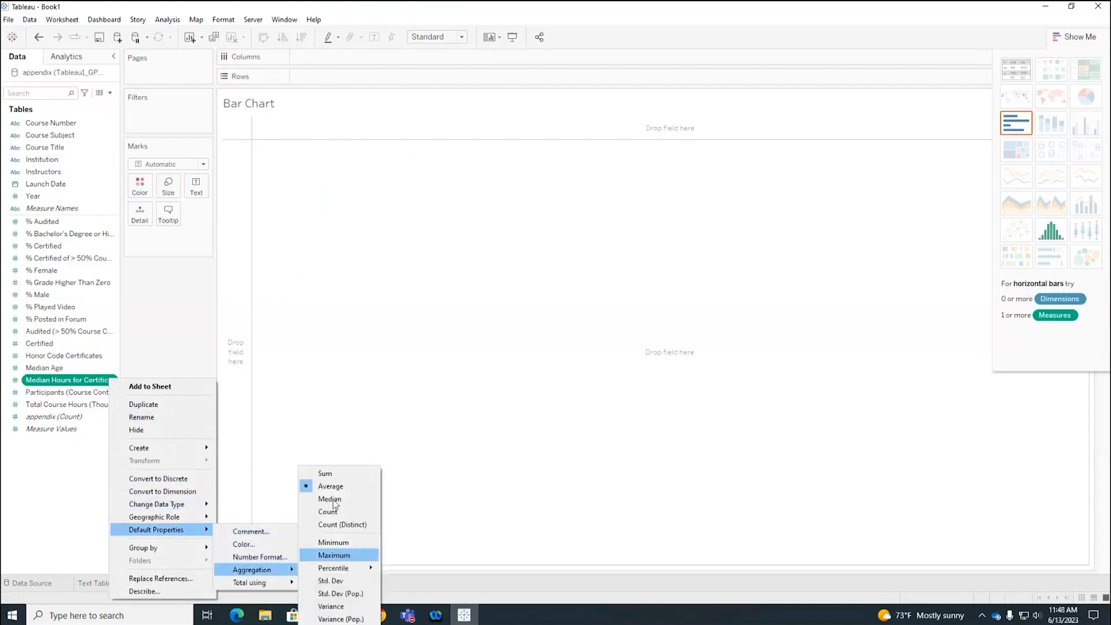
{"action": "left_click", "coordinate": [50, 582]}
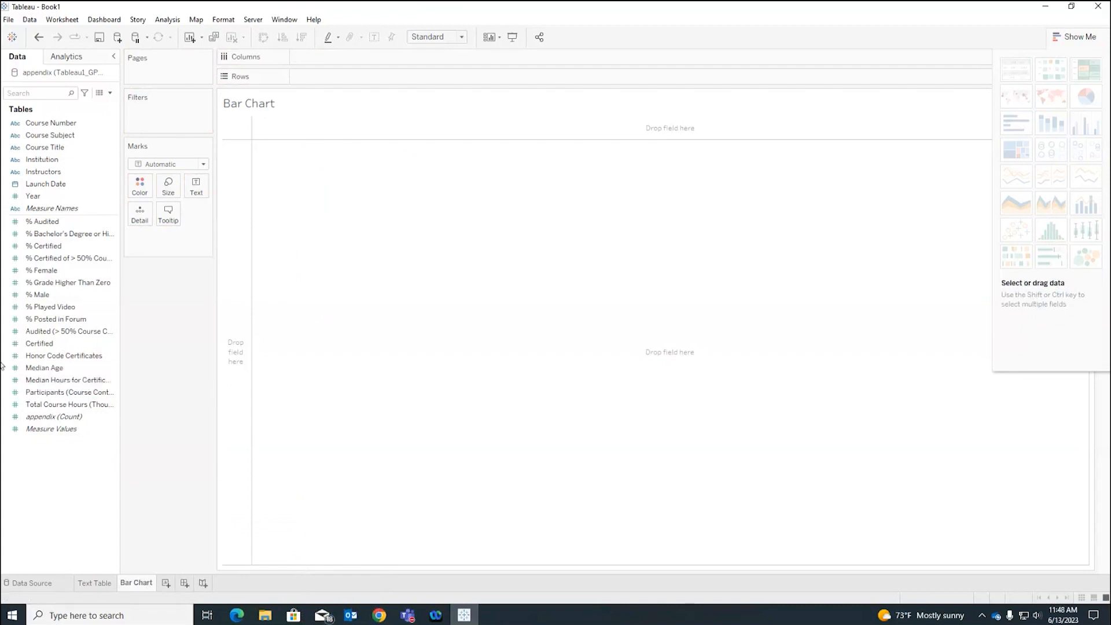
- Rename the Median Hours for Certification column in the data source as Hours for Certification
{"action": "left_click", "coordinate": [32, 583]}
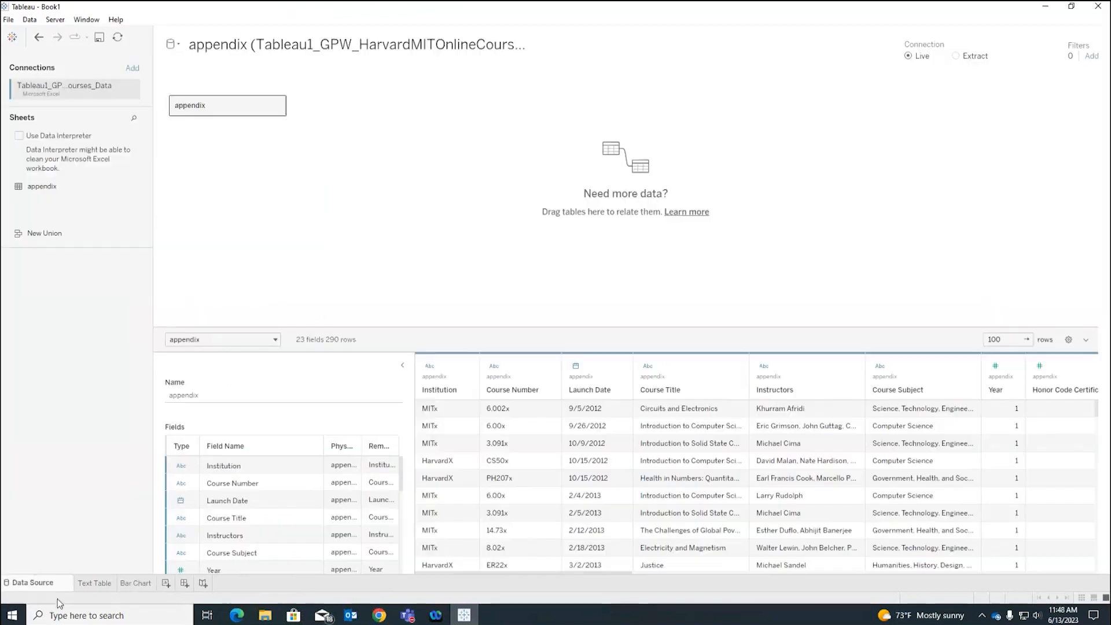
{"action": "double_click", "coordinate": [796, 394]}
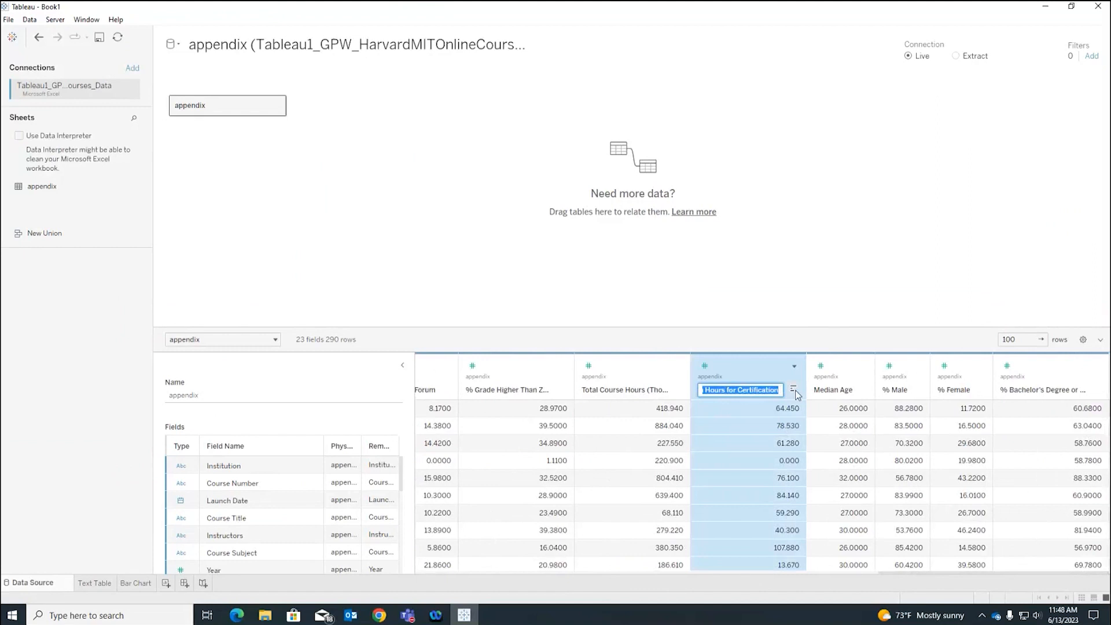
{"action": "key", "text": "BackSpace"}
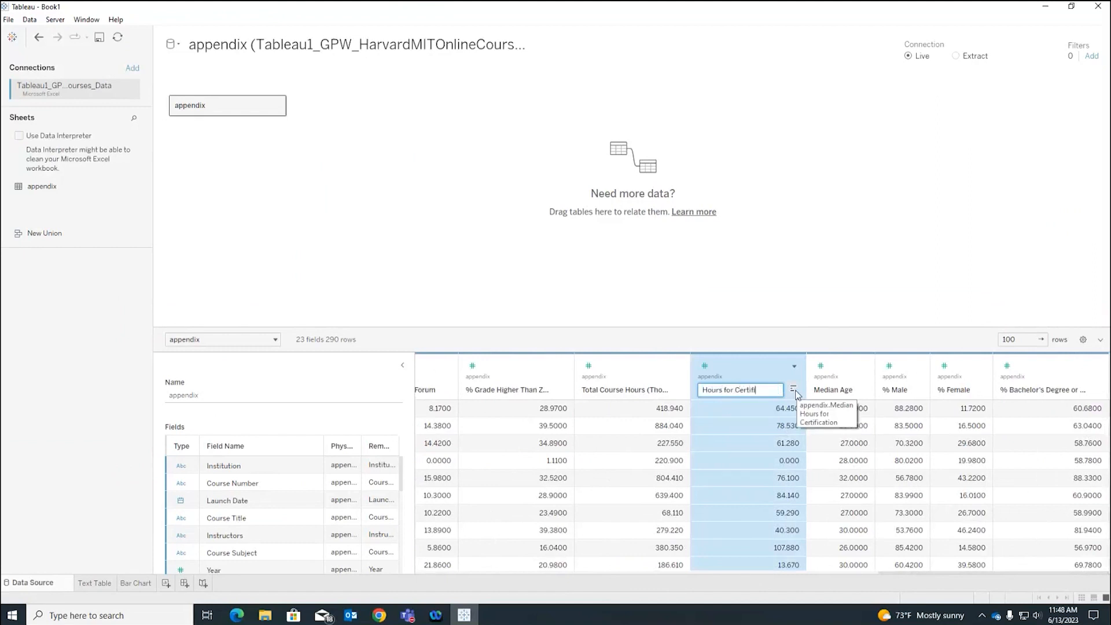
{"action": "key", "text": "Return"}
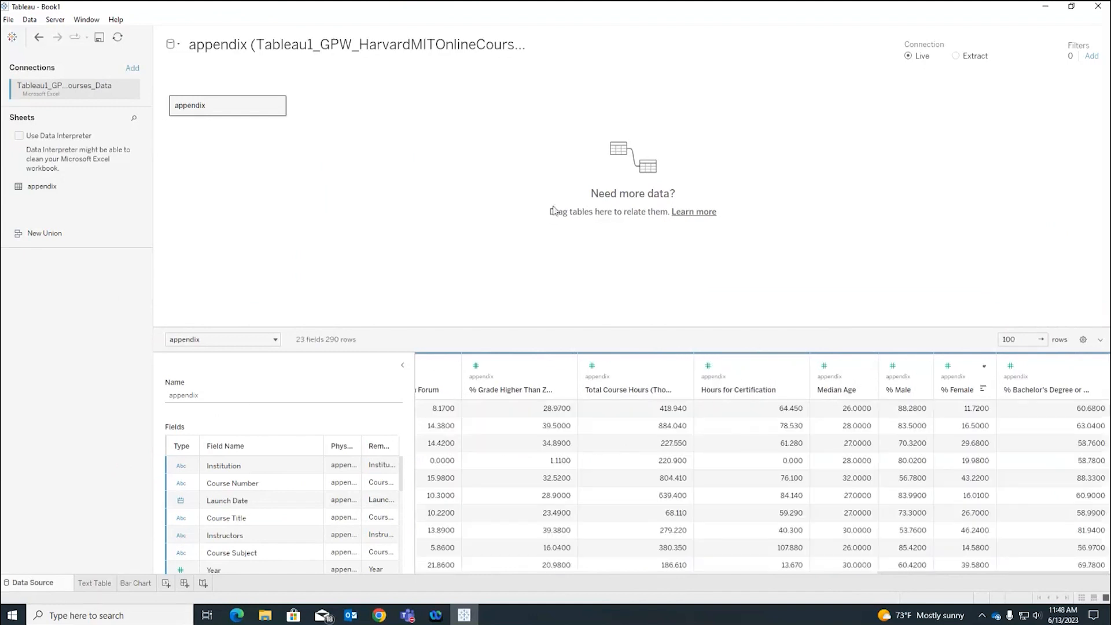
{"action": "left_click", "coordinate": [723, 394]}
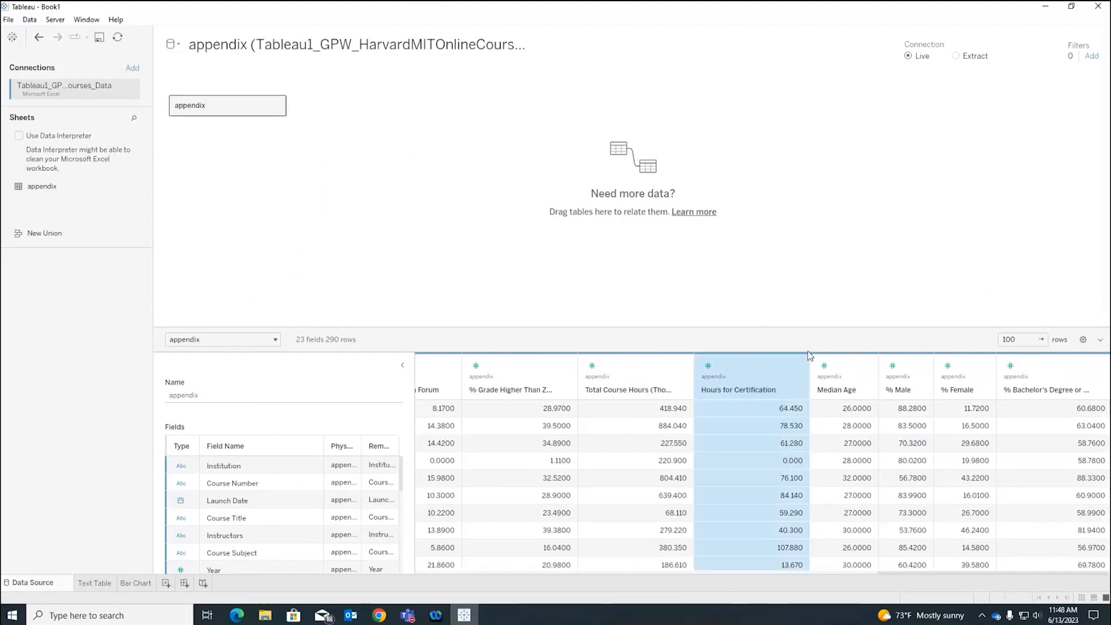
- Return to the Bar Chart sheet and place the Hours for Certification measure on Rows
{"action": "left_click", "coordinate": [134, 583]}
{"action": "left_click", "coordinate": [73, 417]}
{"action": "left_click", "coordinate": [55, 379]}
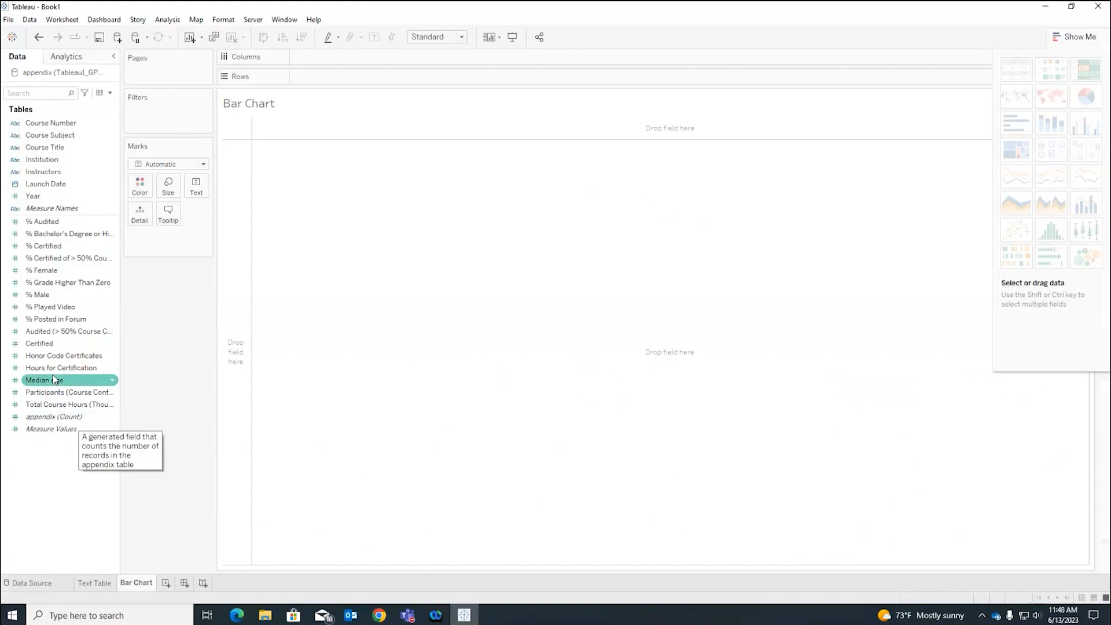
{"action": "left_click", "coordinate": [85, 369]}
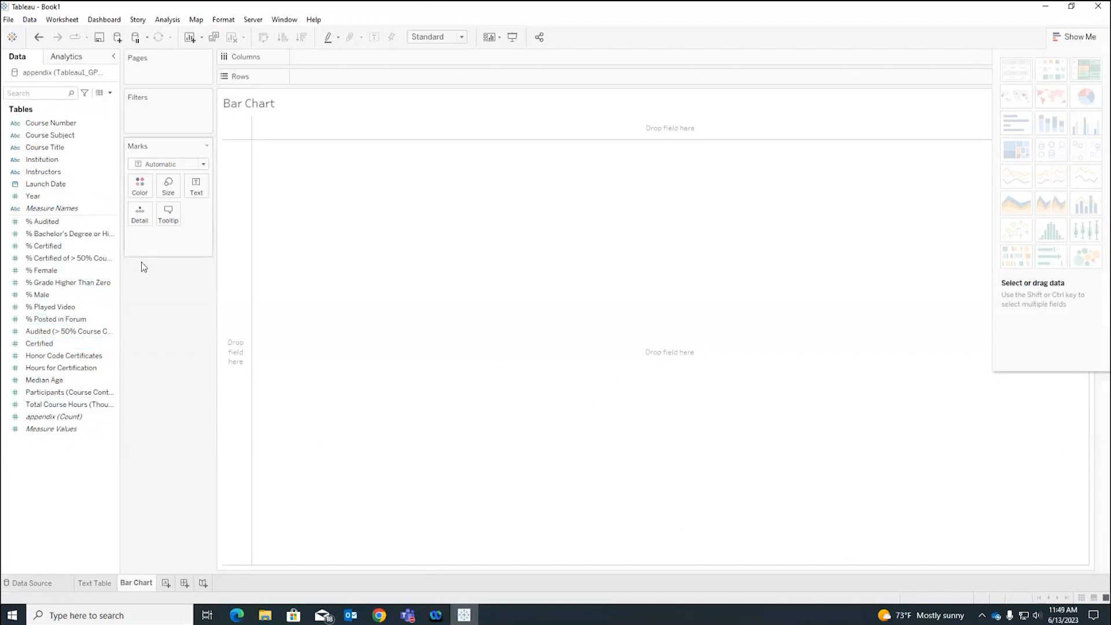
{"action": "left_click", "coordinate": [83, 367]}
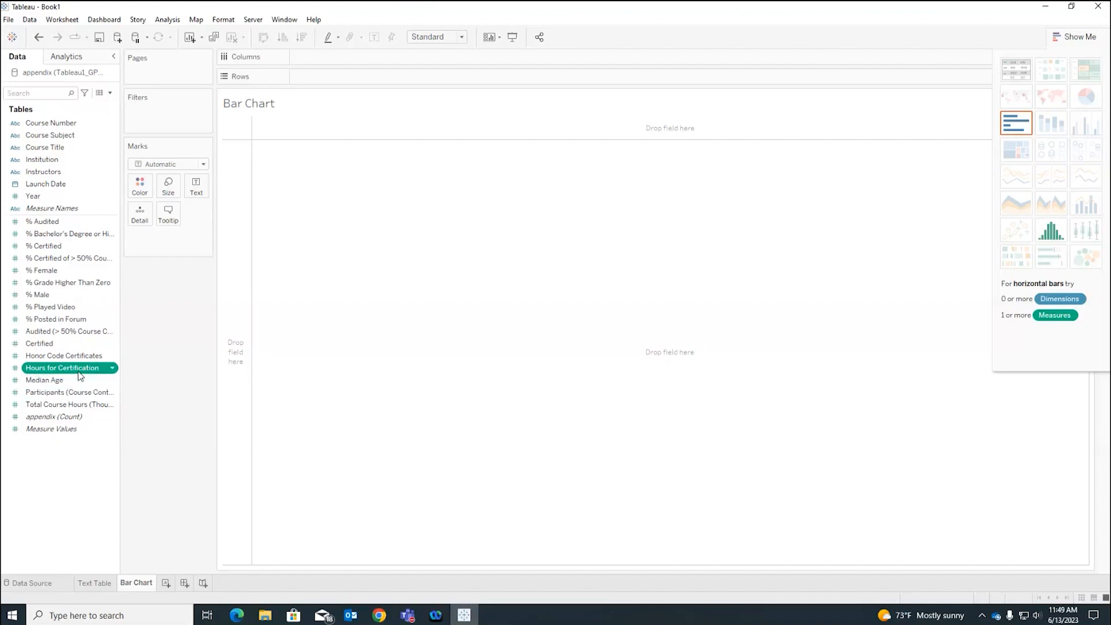
{"action": "left_click_drag", "start_coordinate": [79, 373], "coordinate": [332, 77]}
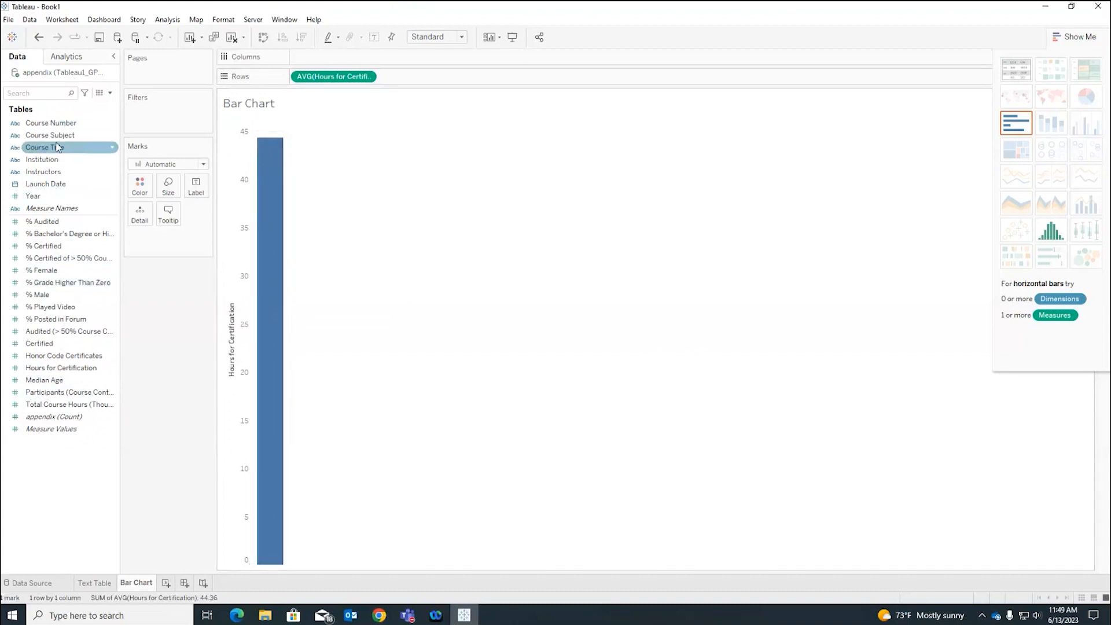
- Add Course Subject to Columns to split the hours bar by subject
{"action": "left_click", "coordinate": [81, 136]}
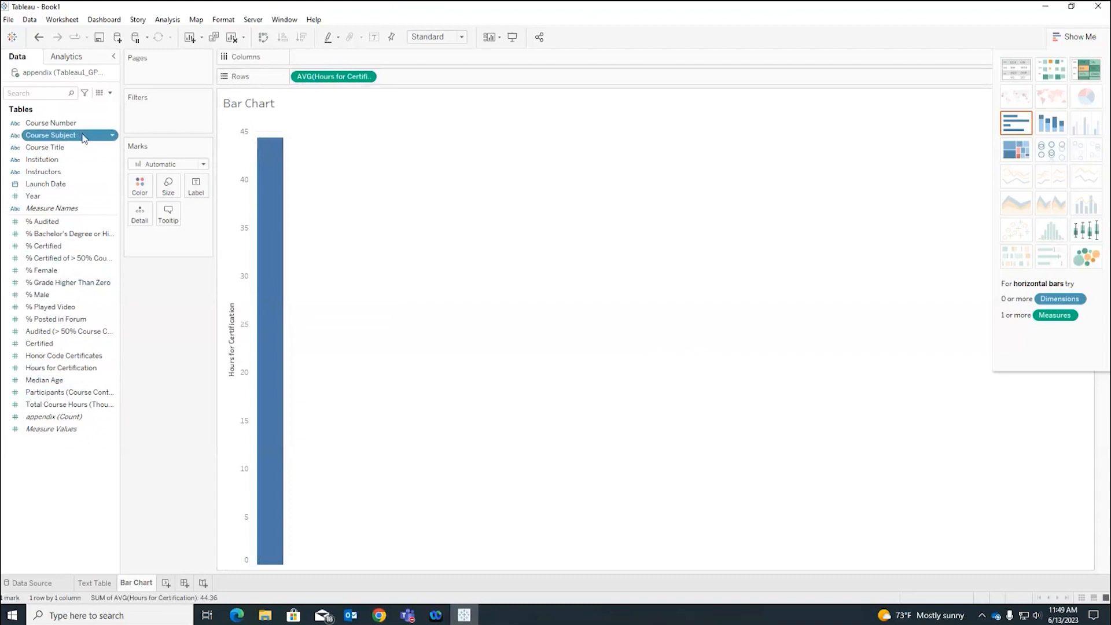
{"action": "left_click_drag", "start_coordinate": [81, 137], "coordinate": [366, 54]}
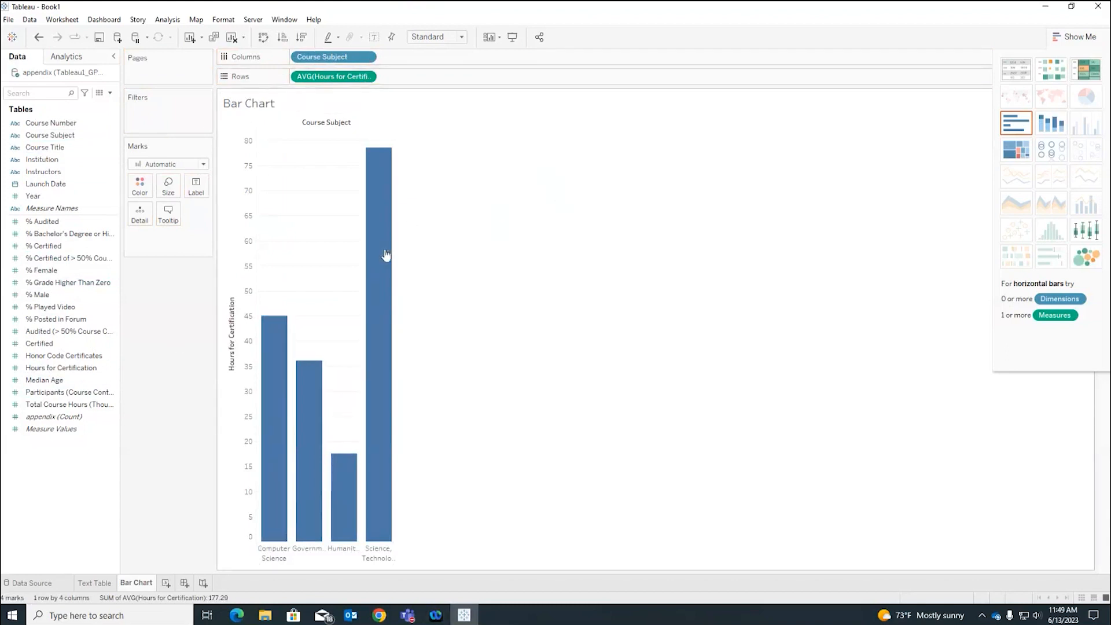
{"action": "mouse_move", "coordinate": [389, 266]}
- Try the Entire View and Fit Width display fits on the bar chart, and return it to Standard
{"action": "left_click", "coordinate": [462, 37]}
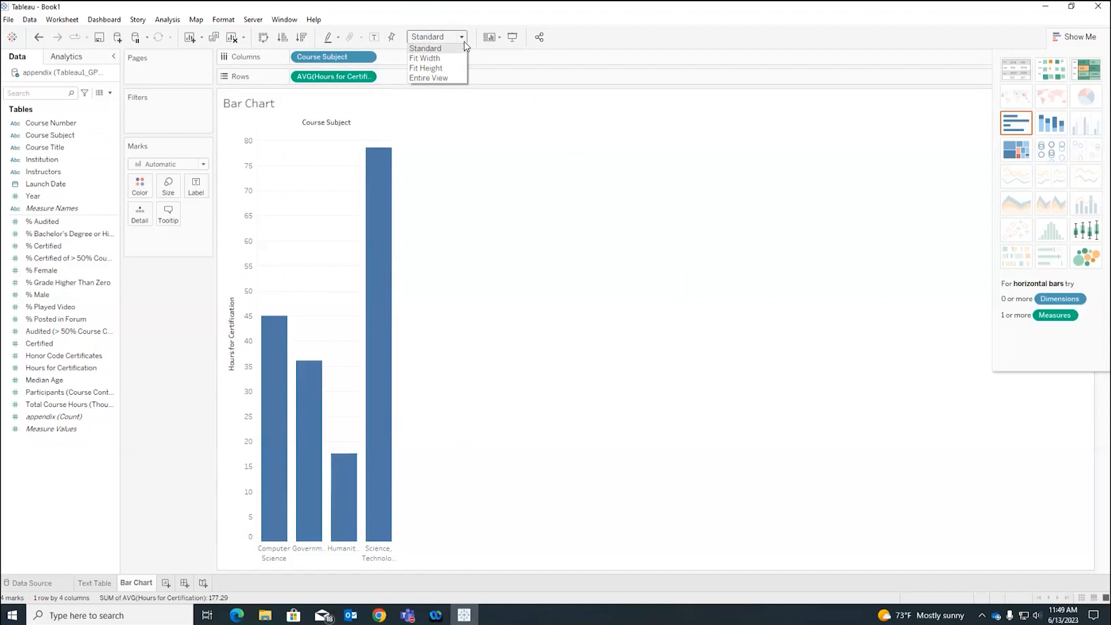
{"action": "left_click", "coordinate": [454, 78]}
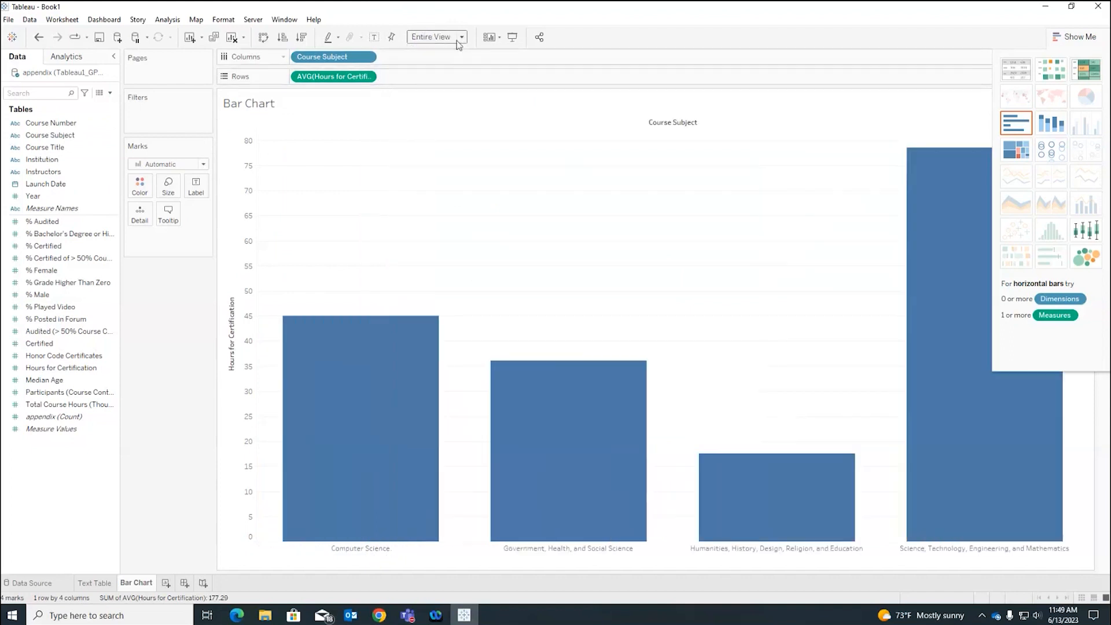
{"action": "left_click", "coordinate": [461, 38]}
{"action": "left_click", "coordinate": [452, 49]}
{"action": "left_click", "coordinate": [460, 38]}
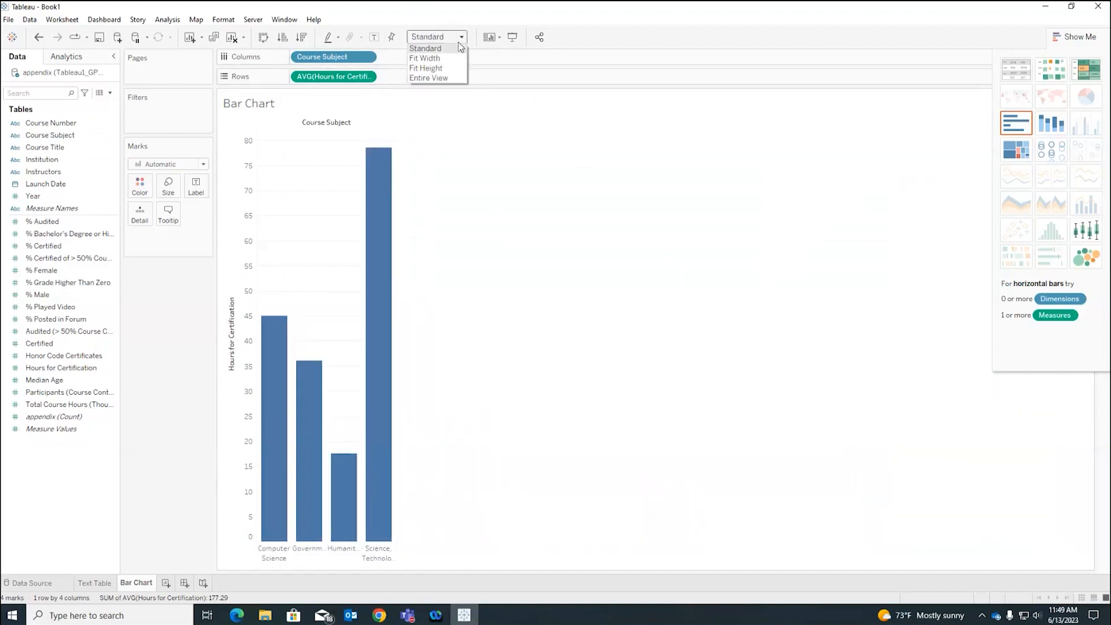
{"action": "left_click", "coordinate": [451, 58]}
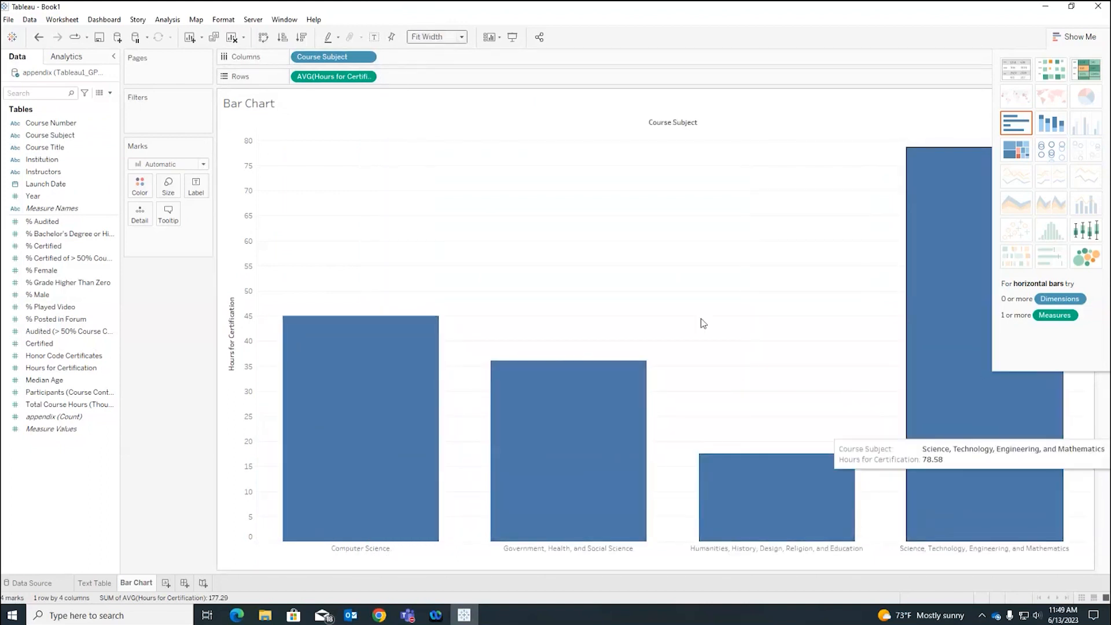
{"action": "left_click", "coordinate": [461, 37]}
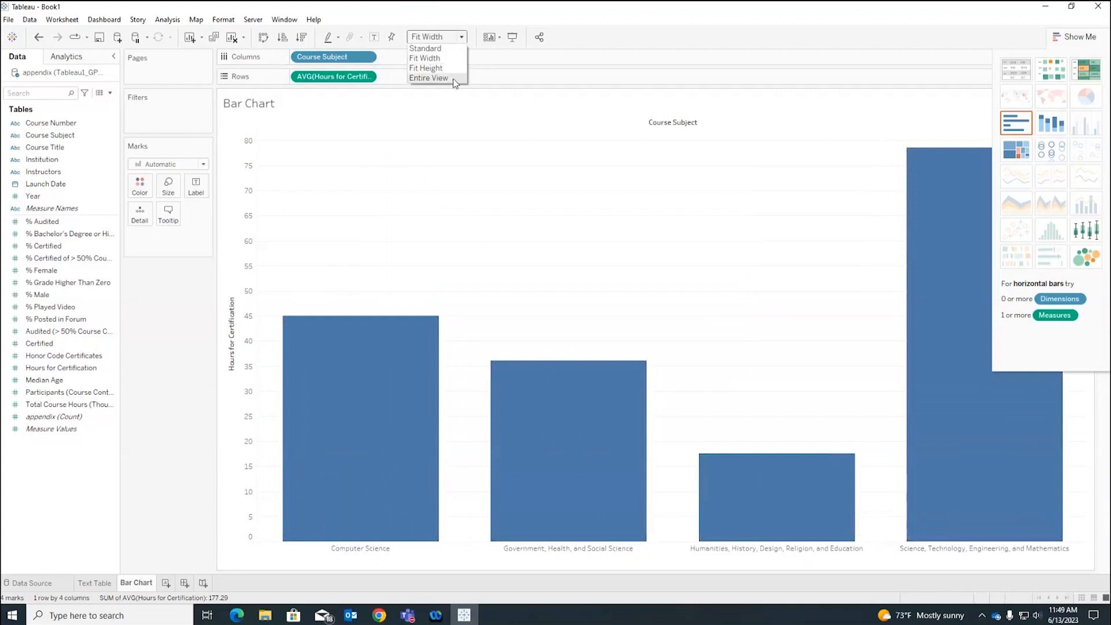
{"action": "left_click", "coordinate": [453, 78]}
{"action": "left_click", "coordinate": [461, 37]}
{"action": "left_click", "coordinate": [460, 49]}
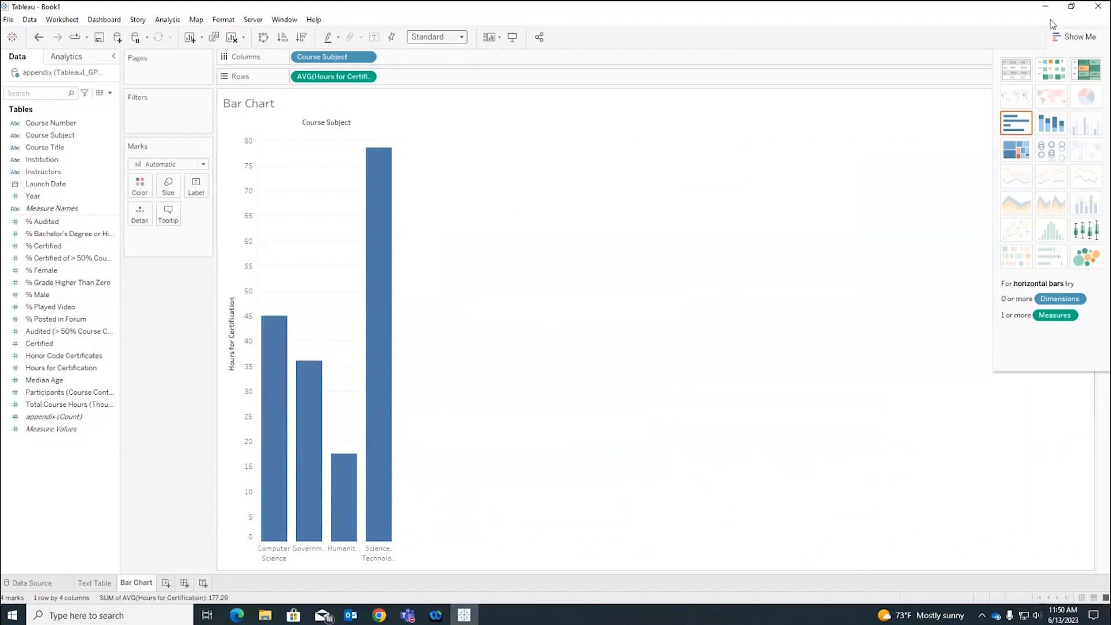
- Review the chart types that Show Me offers for the current bar chart fields, and close the list
{"action": "left_click", "coordinate": [1096, 41]}
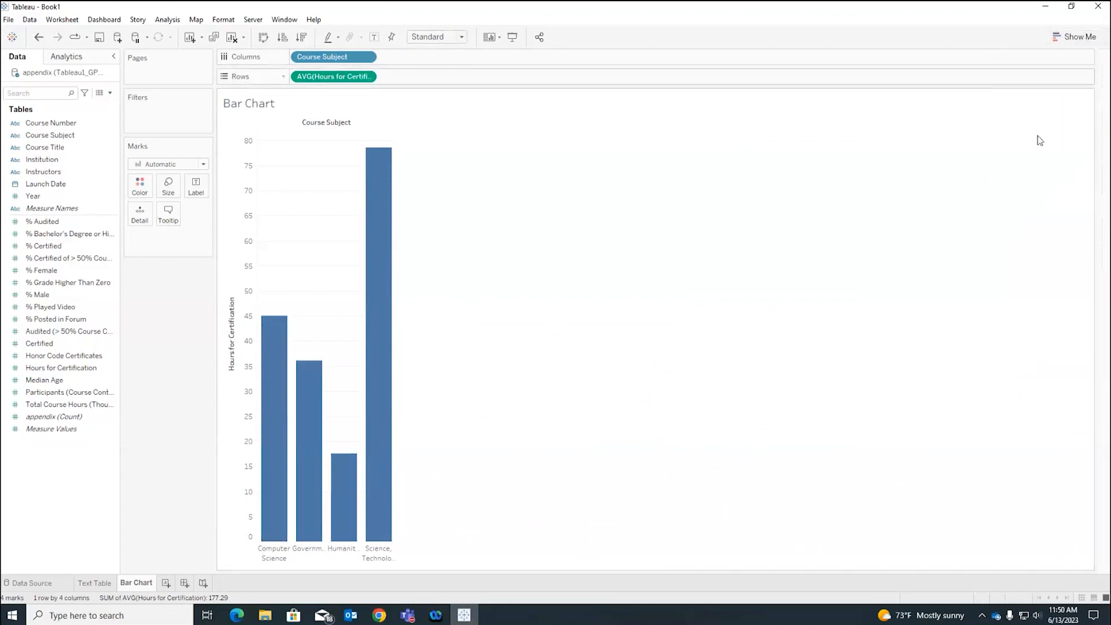
{"action": "left_click", "coordinate": [1094, 39]}
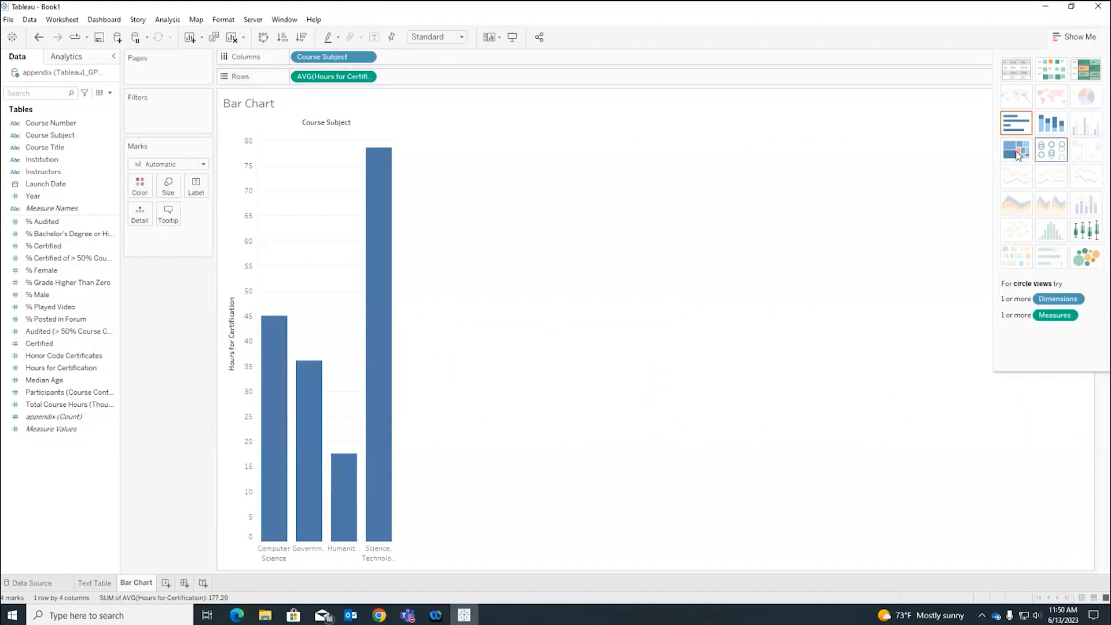
{"action": "left_click", "coordinate": [1087, 37]}
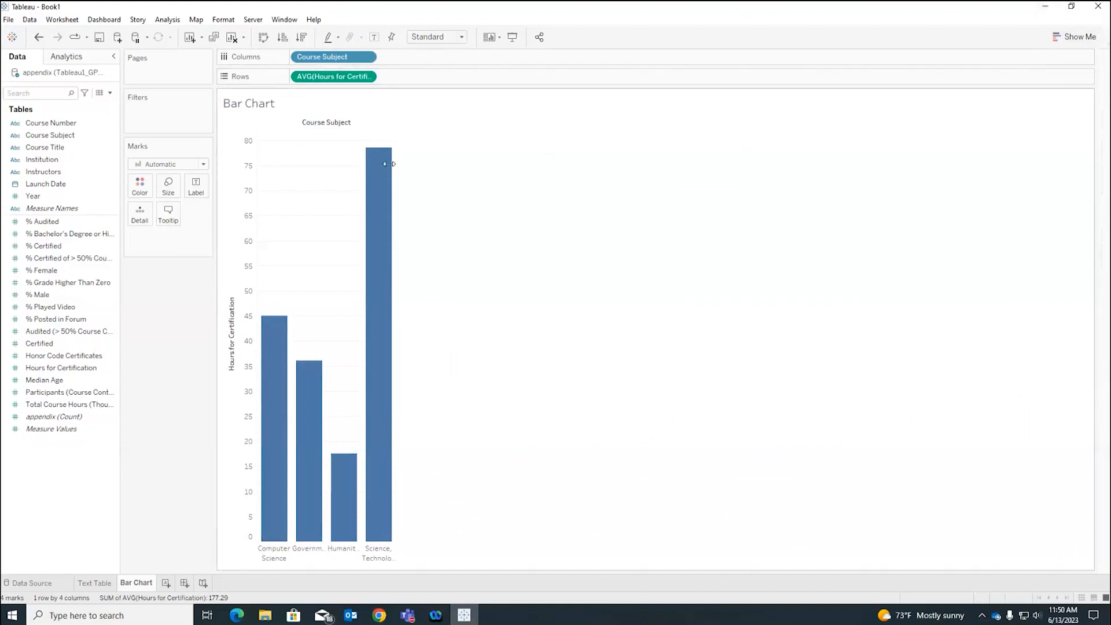
- Replace the sheet name title with "Hours for Certification by Course Subject" and apply it to the chart
{"action": "double_click", "coordinate": [241, 104]}
{"action": "key", "text": "ctrl+a"}
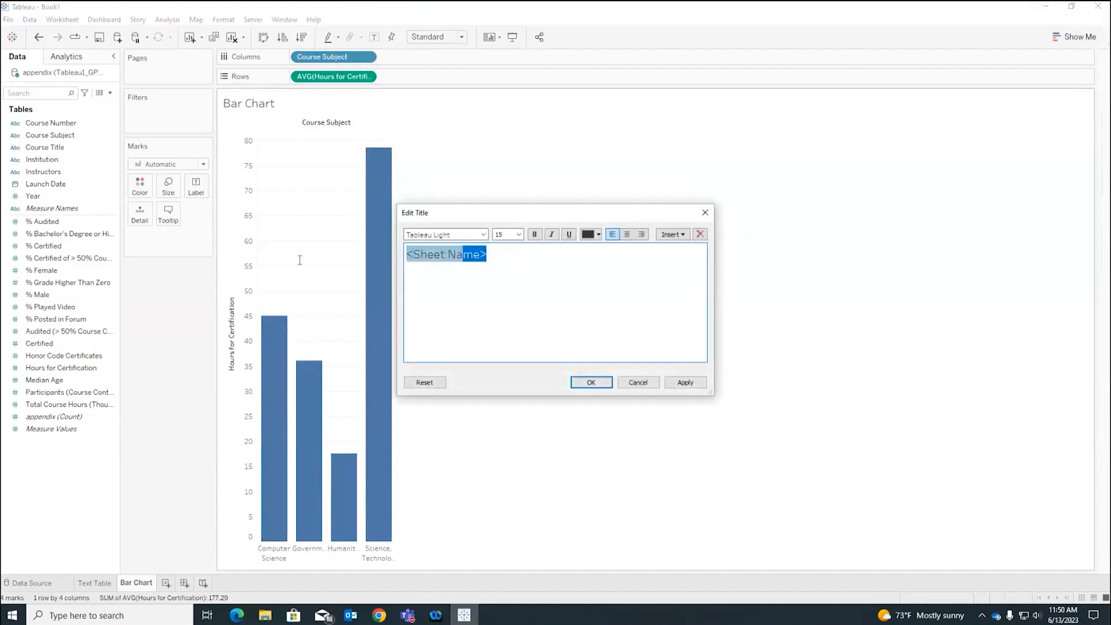
{"action": "key", "text": "BackSpace"}
{"action": "type", "text": "Hours for Certification"}
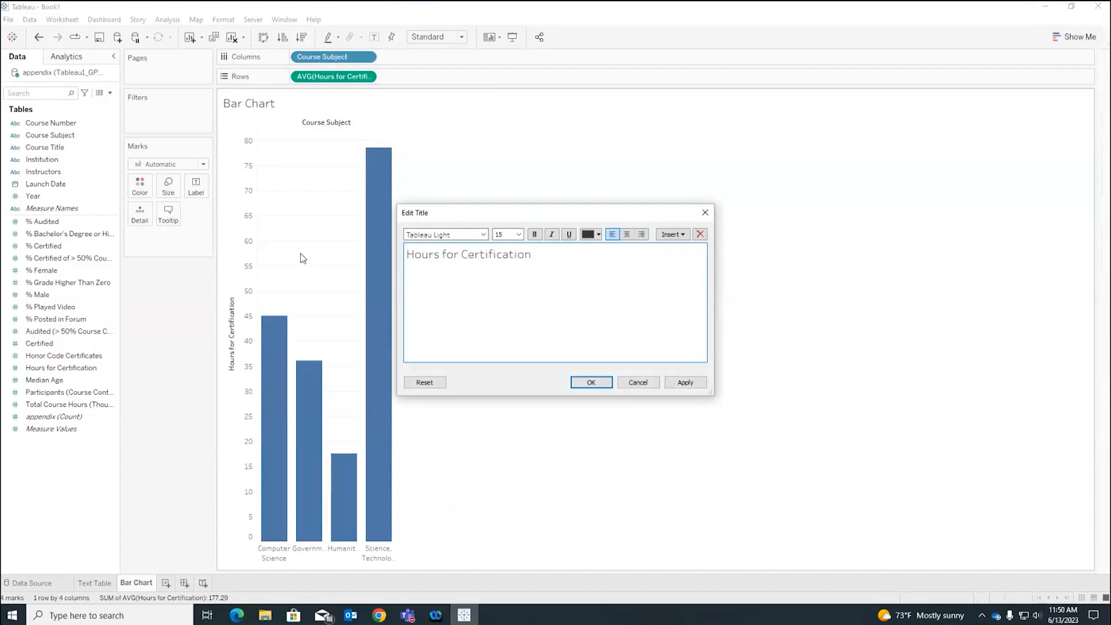
{"action": "type", "text": " by Course Subject"}
{"action": "left_click", "coordinate": [695, 384]}
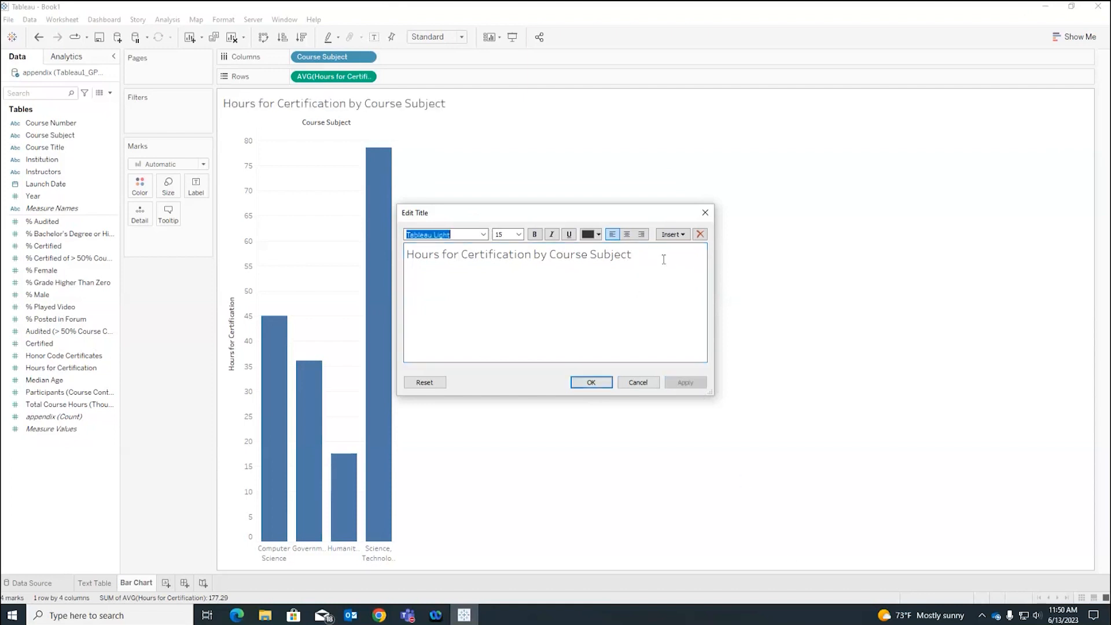
- Review the font and text color choices for the chart title, and accept the title without reformatting it
{"action": "left_click_drag", "start_coordinate": [632, 254], "coordinate": [387, 251]}
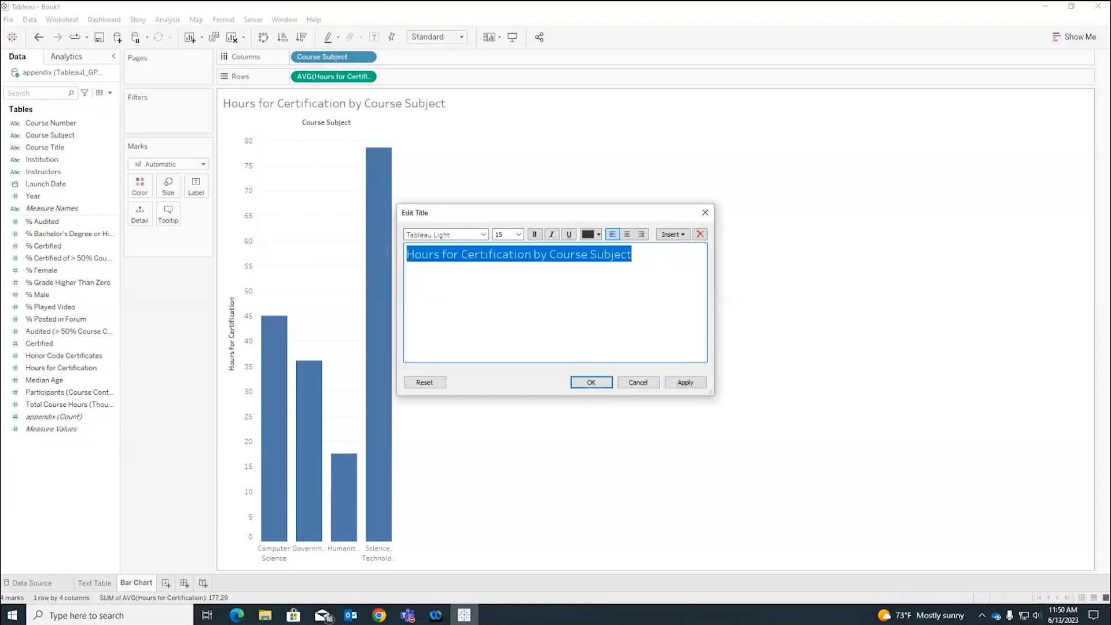
{"action": "left_click", "coordinate": [484, 237]}
{"action": "left_click", "coordinate": [601, 236]}
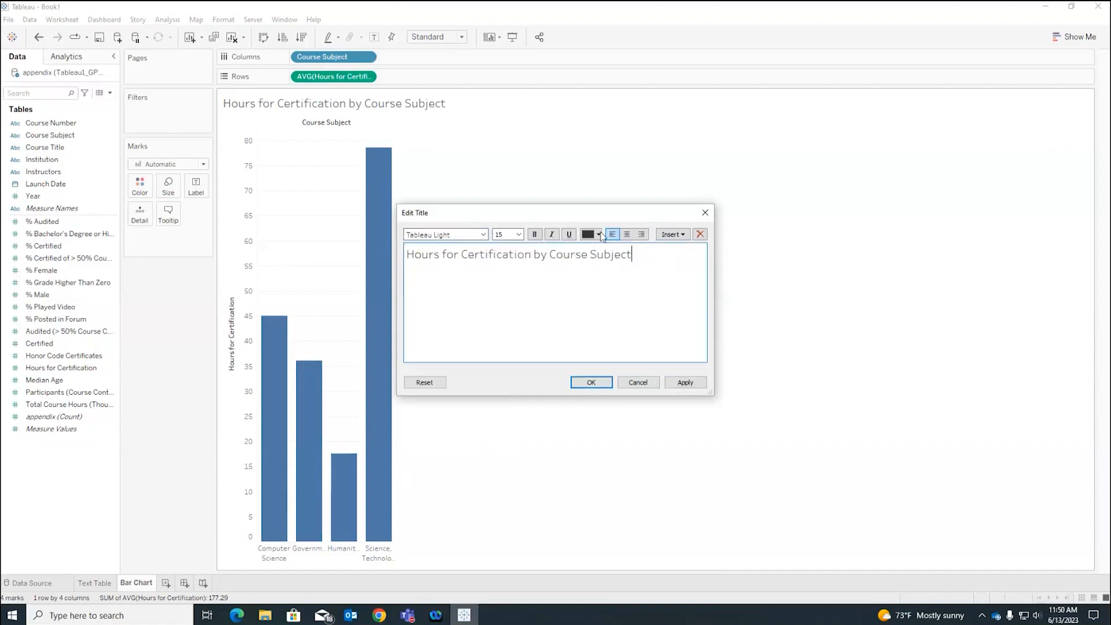
{"action": "left_click", "coordinate": [599, 234]}
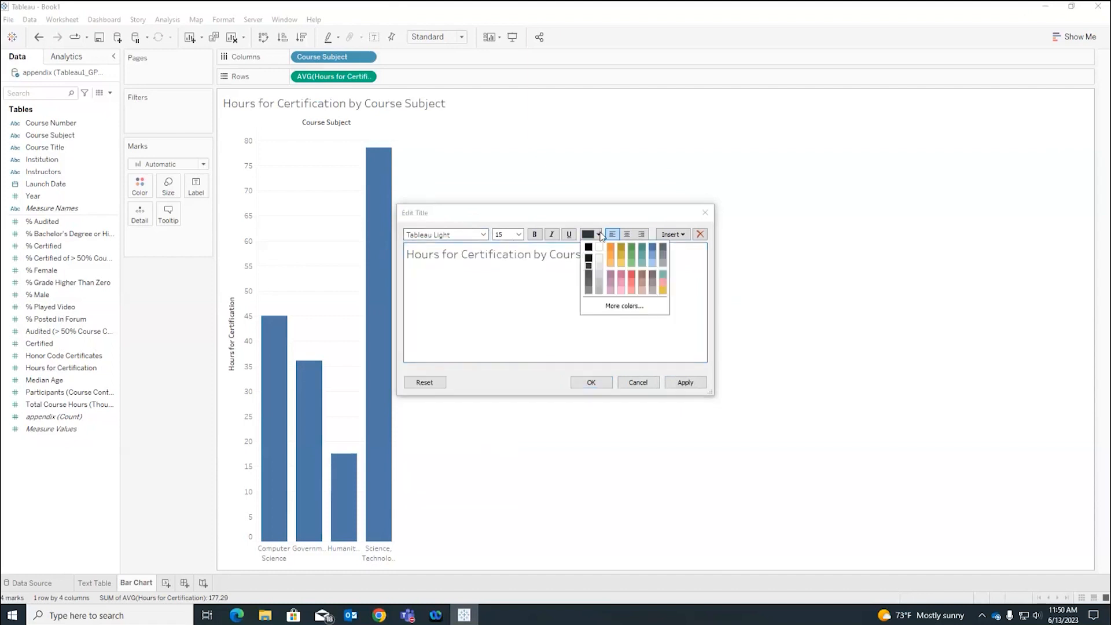
{"action": "left_click", "coordinate": [509, 369]}
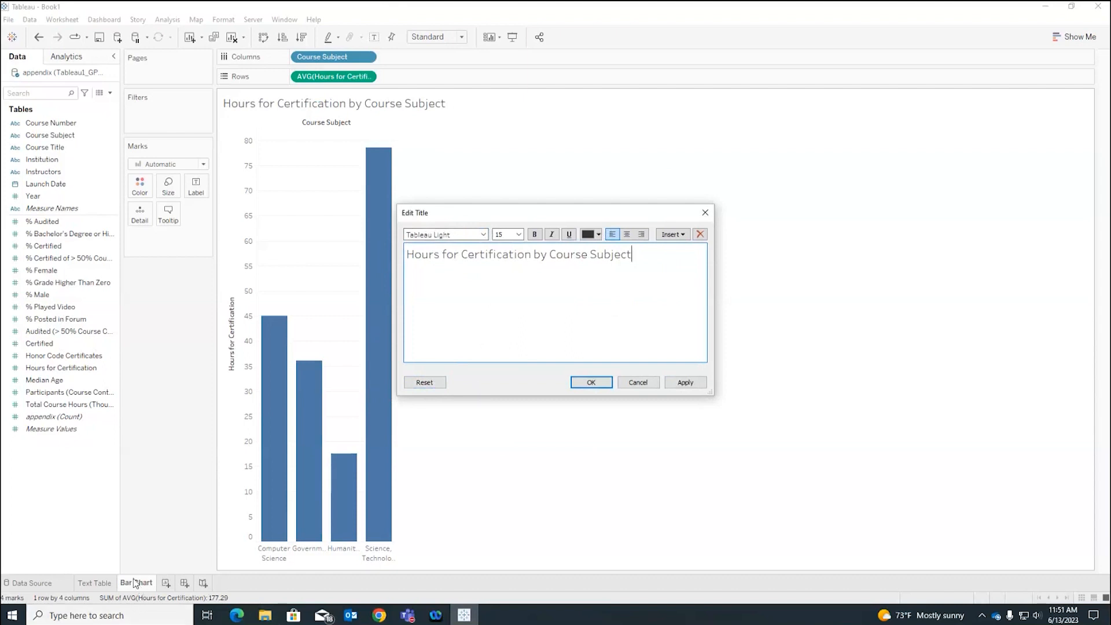
{"action": "left_click", "coordinate": [689, 382]}
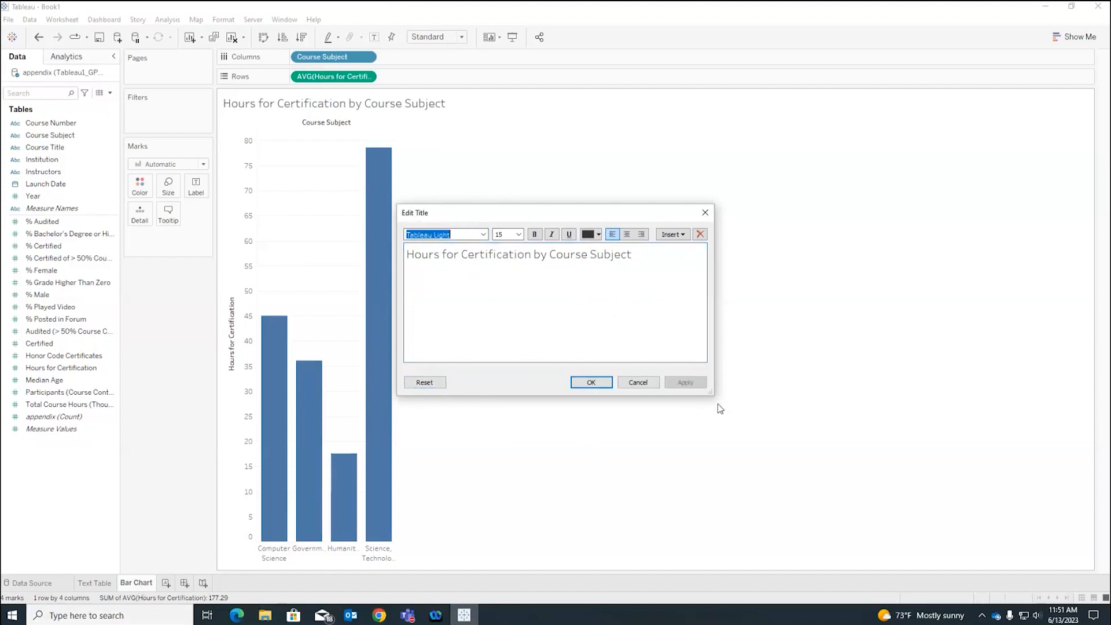
{"action": "left_click", "coordinate": [604, 382]}
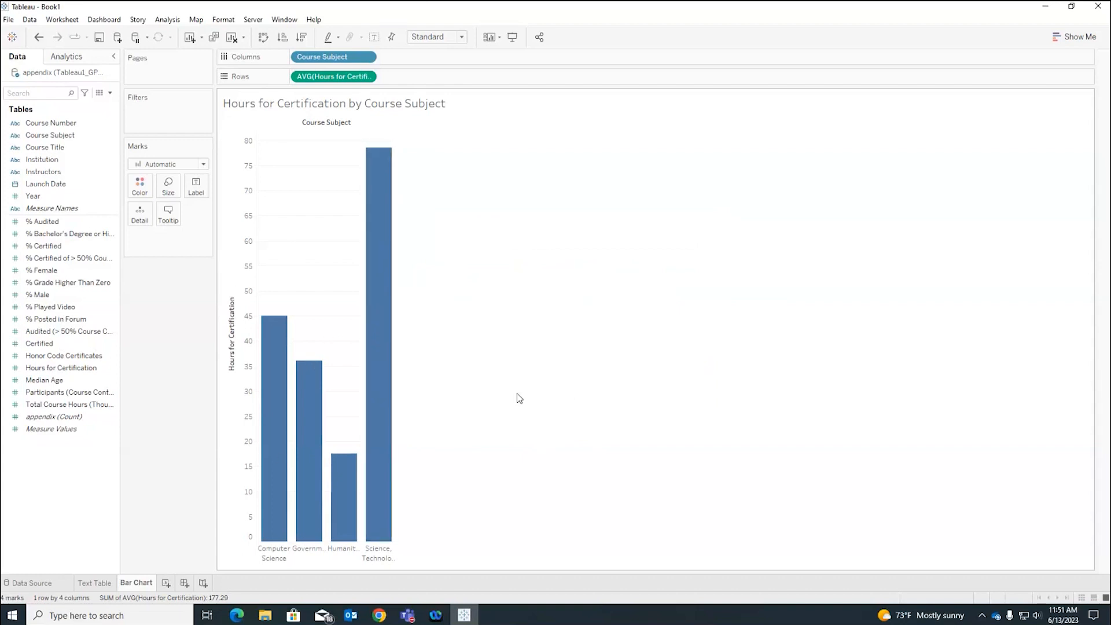
- Color the bars by Course Subject so each subject gets its own color
{"action": "mouse_move", "coordinate": [382, 443]}
{"action": "left_click", "coordinate": [68, 148]}
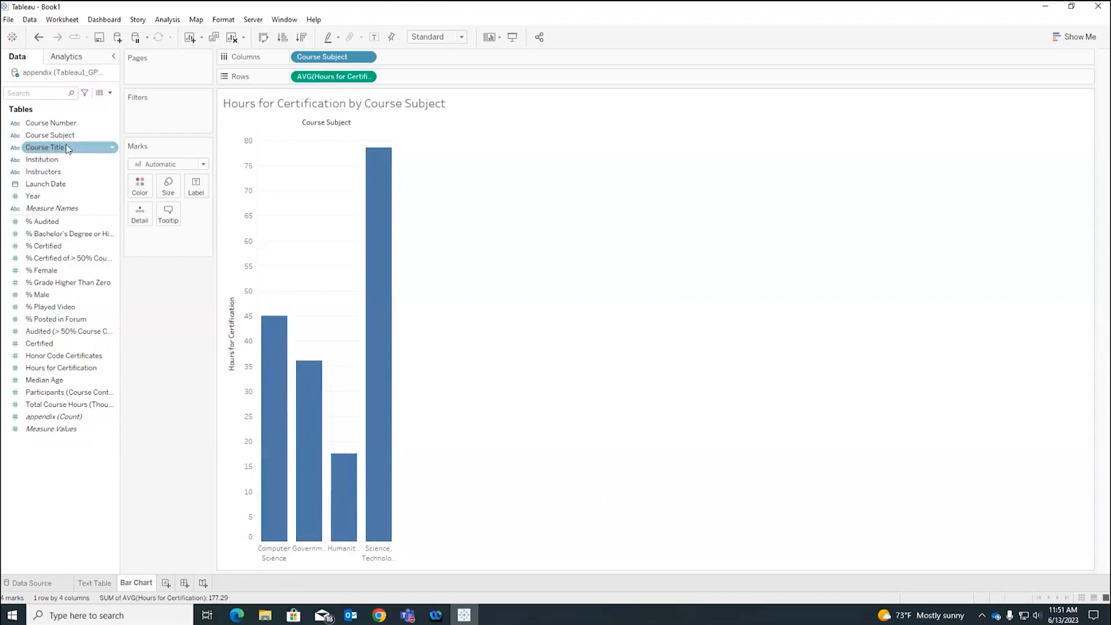
{"action": "left_click", "coordinate": [79, 139]}
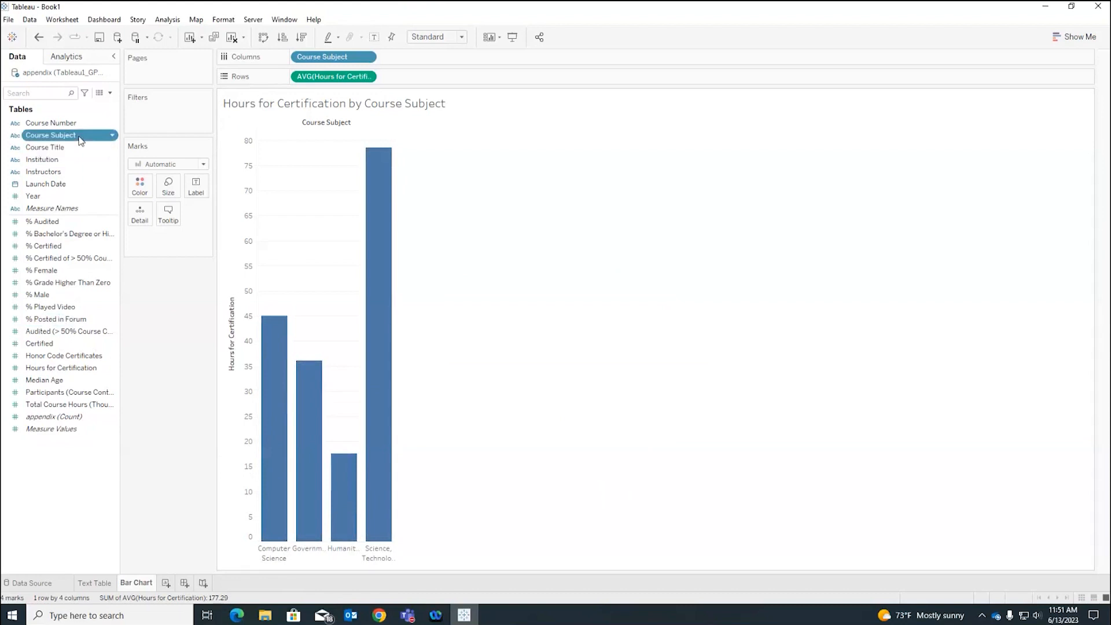
{"action": "left_click_drag", "start_coordinate": [81, 140], "coordinate": [142, 194]}
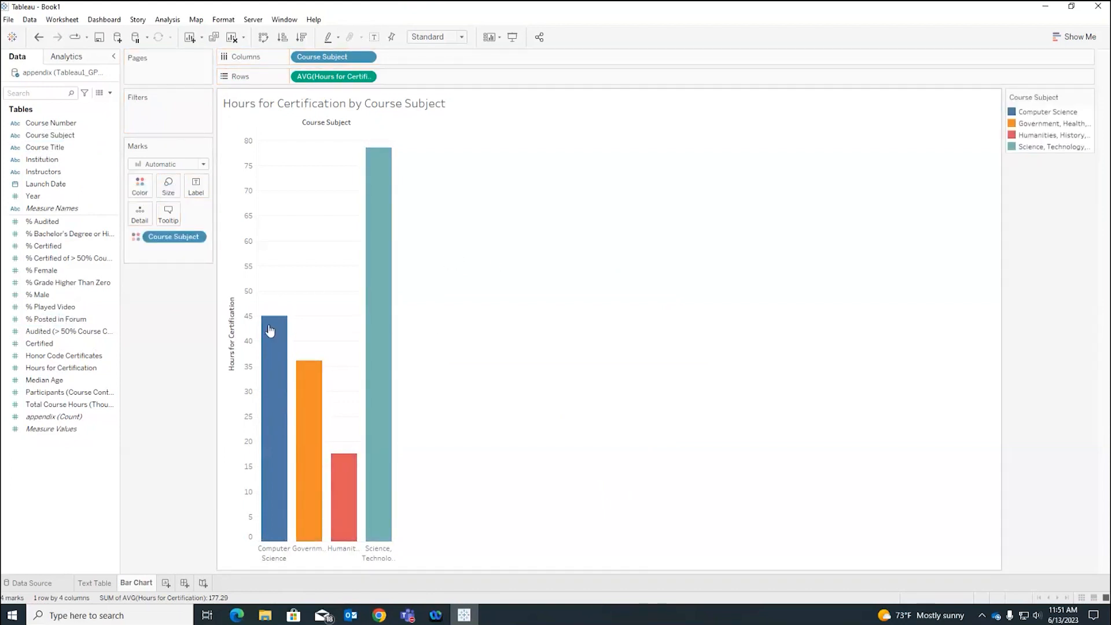
- Remove Course Subject from the marks' color encoding and assign it to Color again
{"action": "mouse_move", "coordinate": [386, 357]}
{"action": "left_click_drag", "start_coordinate": [173, 237], "coordinate": [69, 417]}
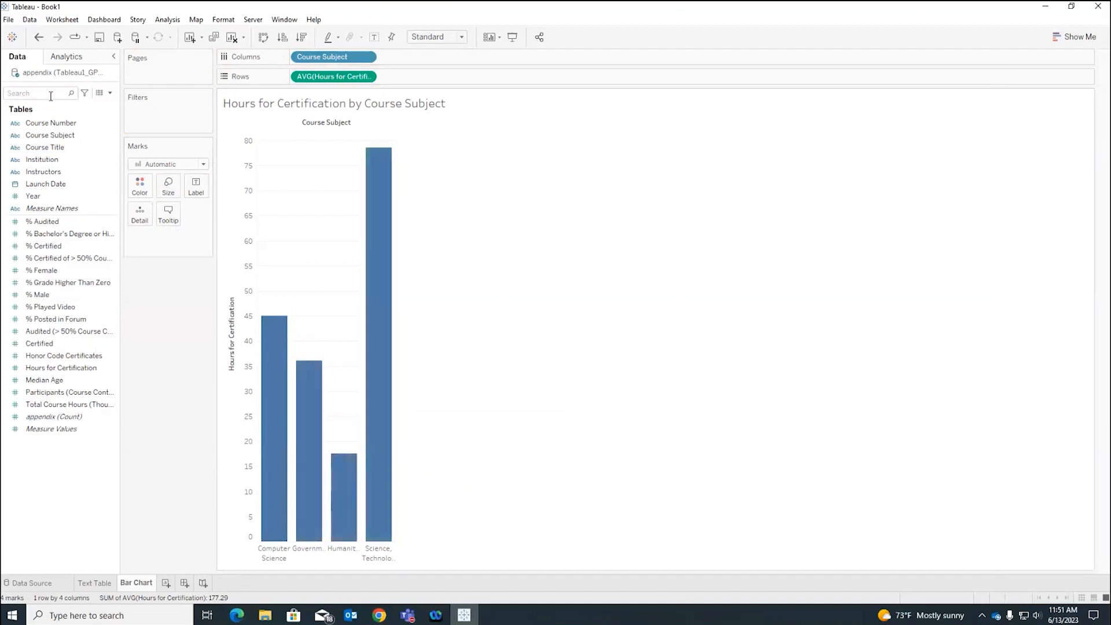
{"action": "left_click_drag", "start_coordinate": [61, 140], "coordinate": [139, 190]}
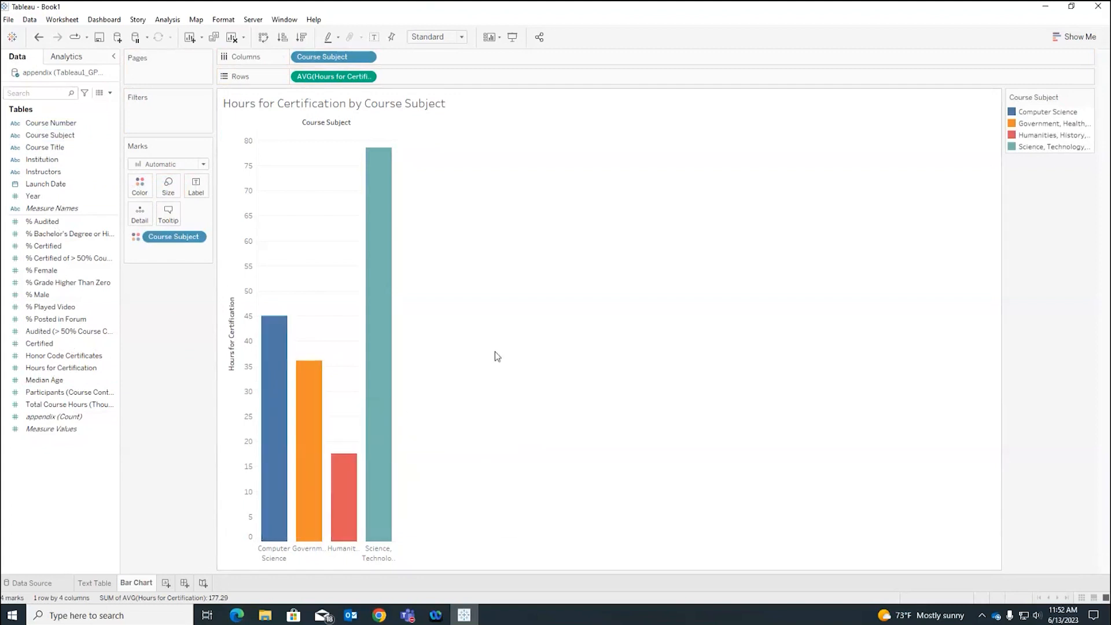
- Review the bars' opacity setting and the Course Subject color assignments, and cancel without changing them
{"action": "left_click", "coordinate": [142, 186]}
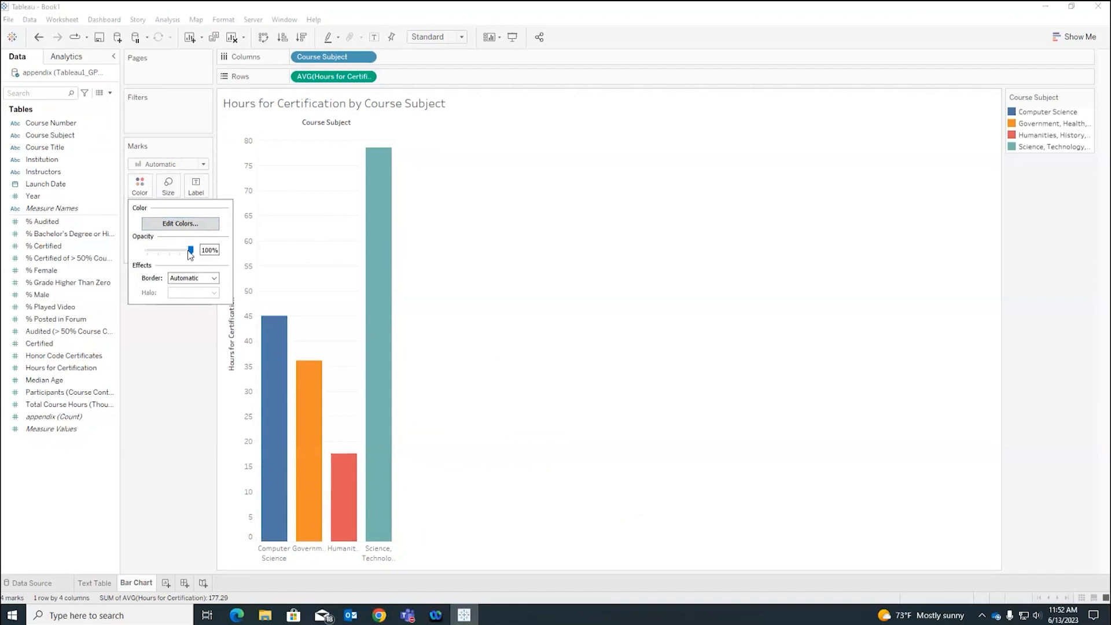
{"action": "mouse_move", "coordinate": [191, 250]}
{"action": "left_mouse_down"}
{"action": "mouse_move", "coordinate": [169, 259]}
{"action": "mouse_move", "coordinate": [211, 258]}
{"action": "left_mouse_up"}
{"action": "left_click", "coordinate": [171, 224]}
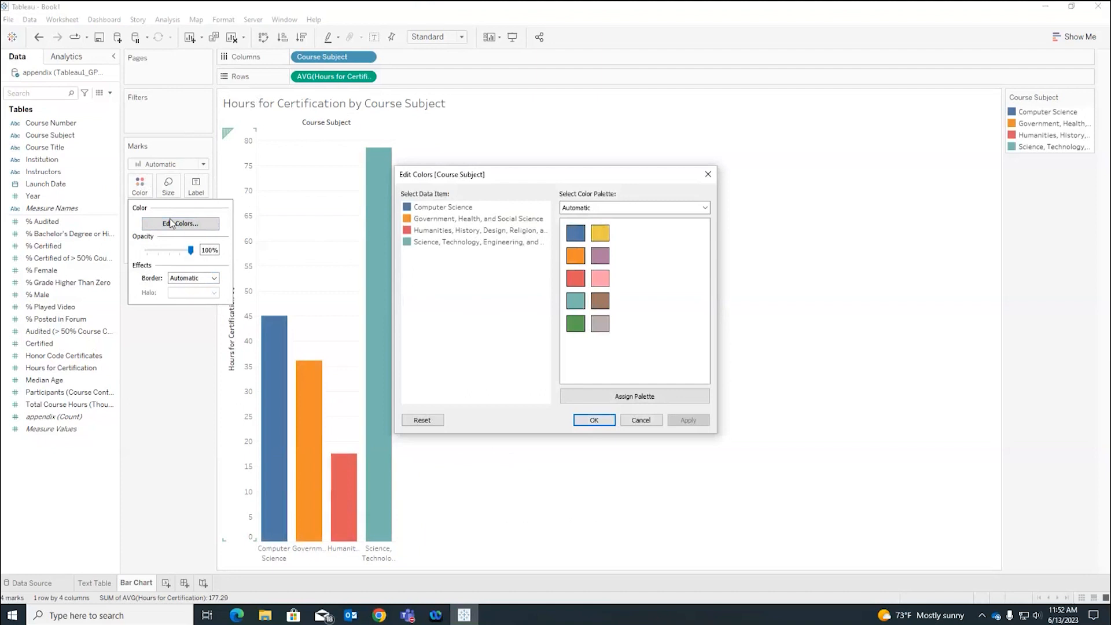
{"action": "left_click", "coordinate": [650, 419]}
- Assign the Color Blind palette to the Course Subject colors, apply it, and confirm the color settings
{"action": "left_click", "coordinate": [147, 189]}
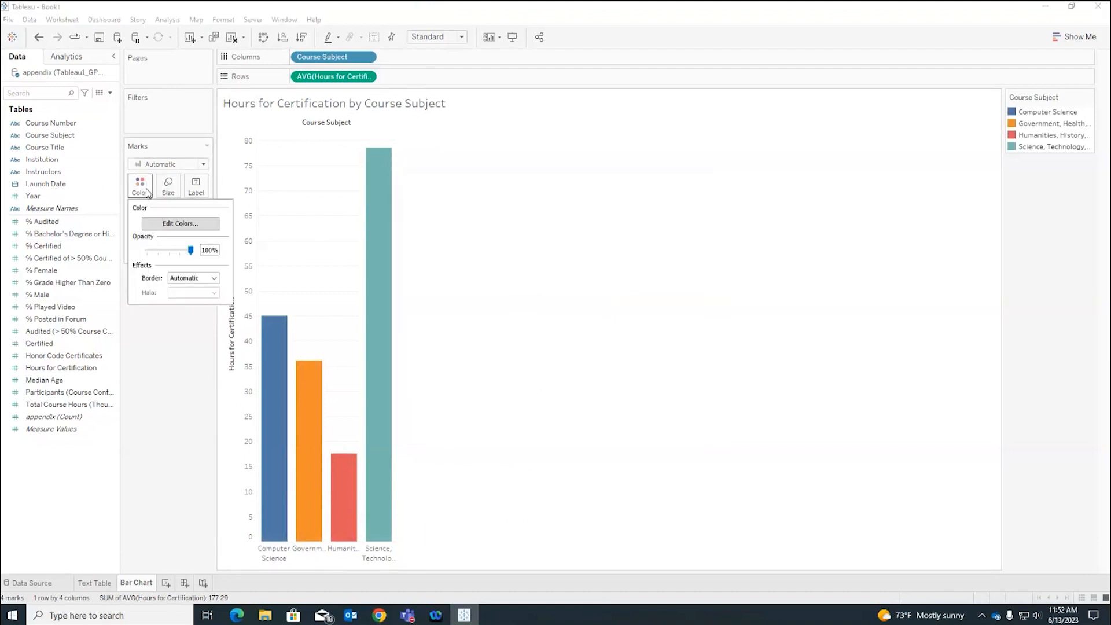
{"action": "left_click", "coordinate": [212, 225]}
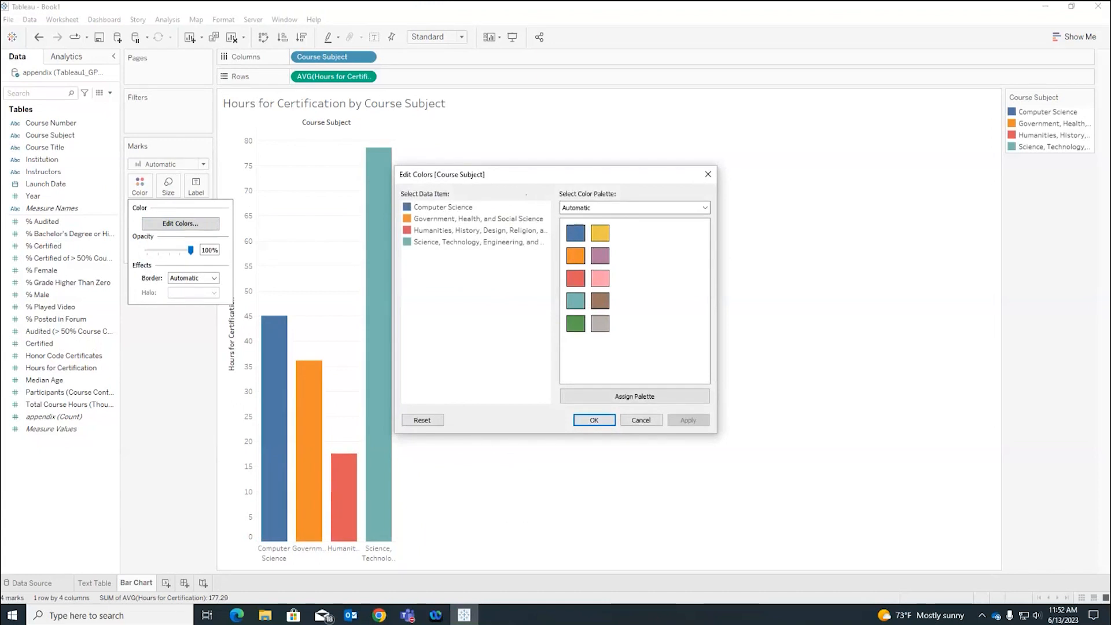
{"action": "left_click", "coordinate": [705, 207]}
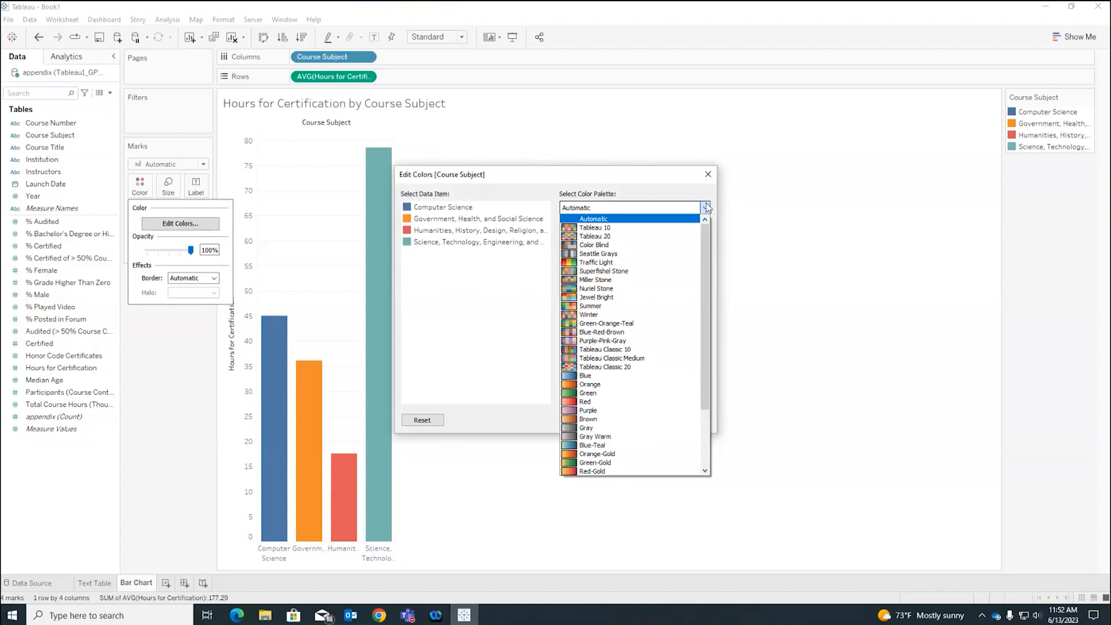
{"action": "left_click", "coordinate": [630, 250]}
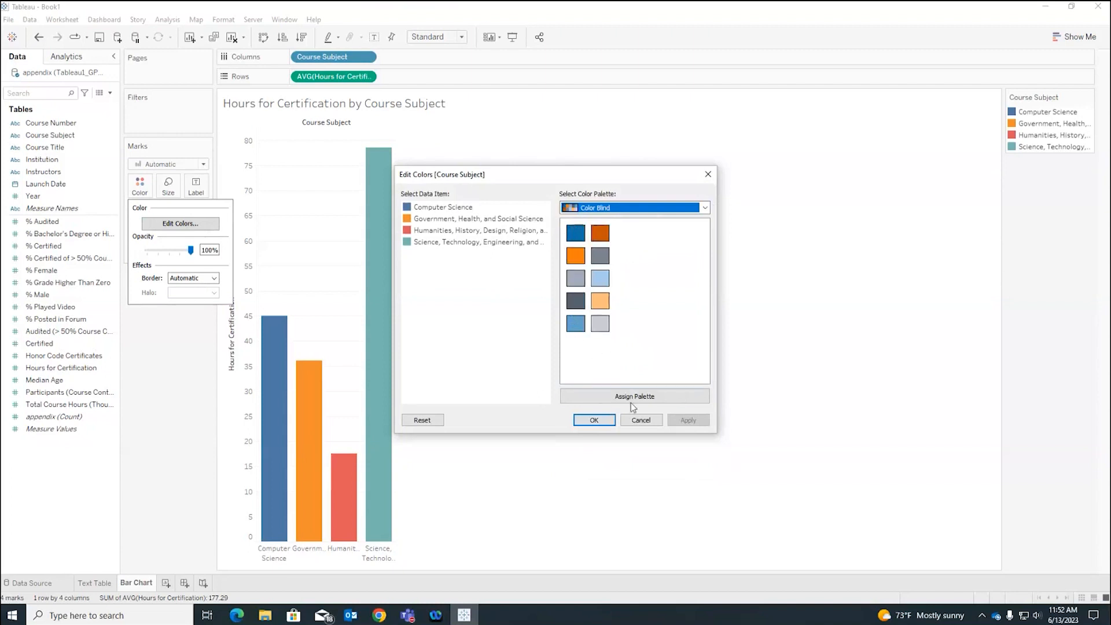
{"action": "left_click", "coordinate": [704, 208]}
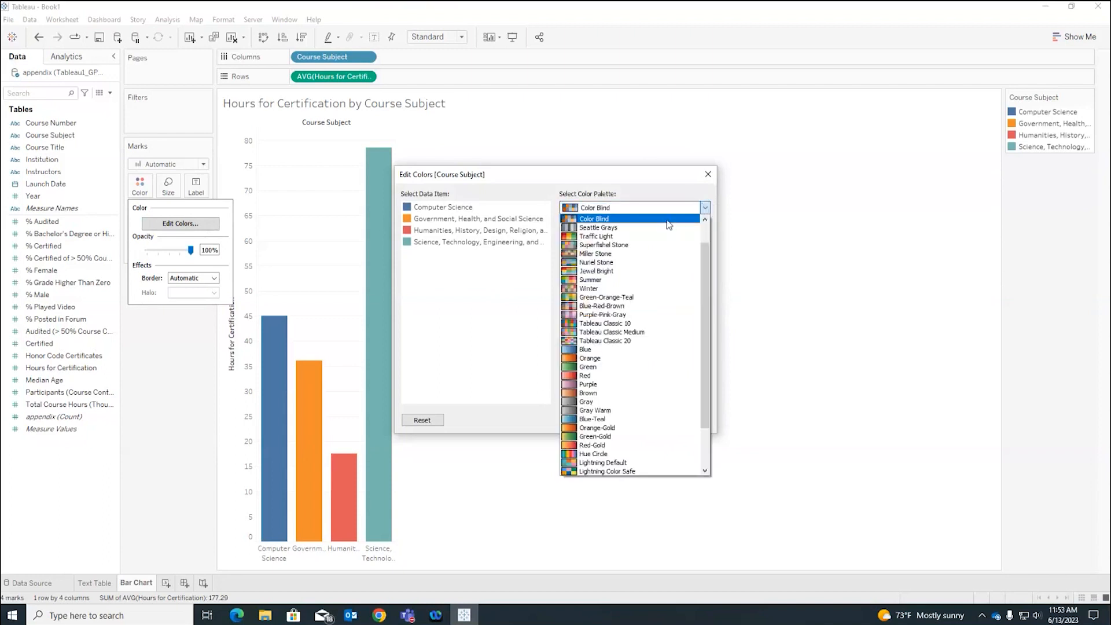
{"action": "left_click", "coordinate": [667, 221]}
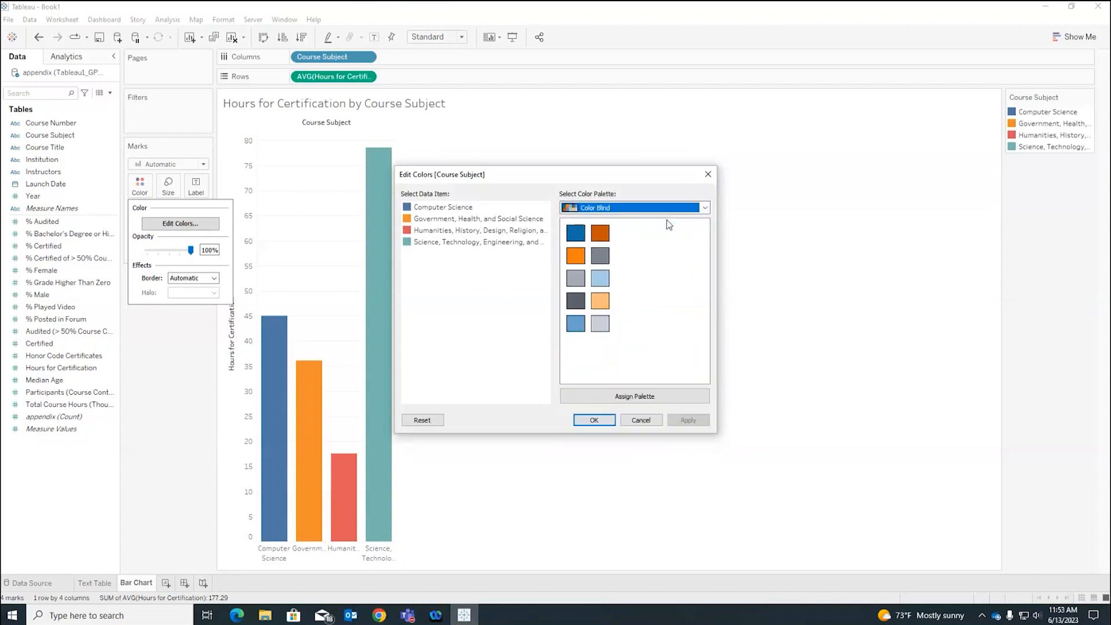
{"action": "left_click", "coordinate": [601, 399]}
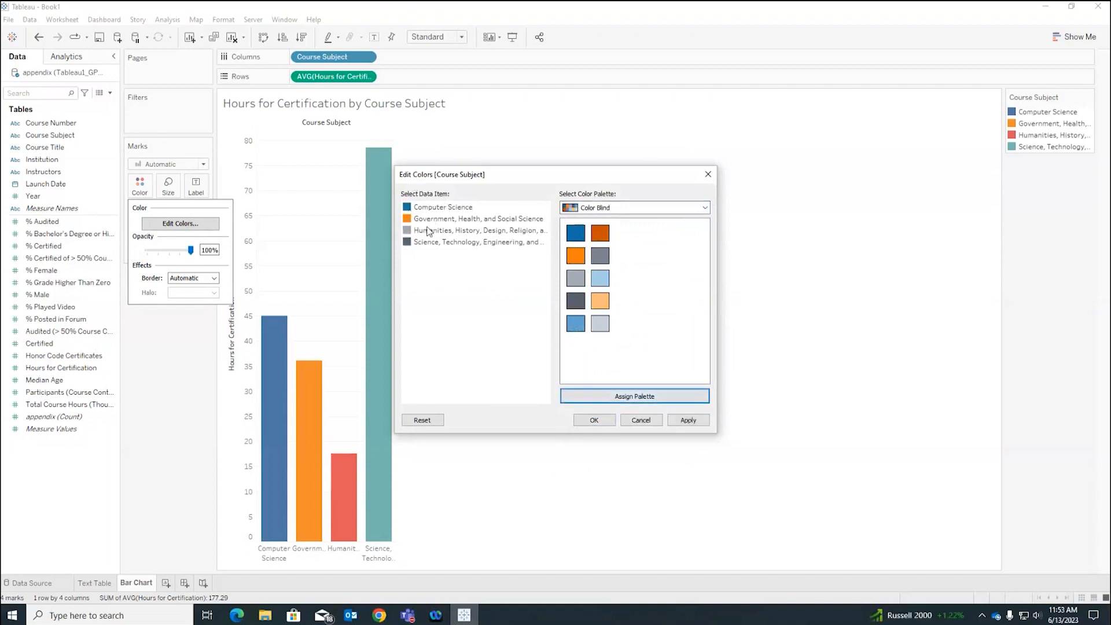
{"action": "left_click", "coordinate": [694, 423]}
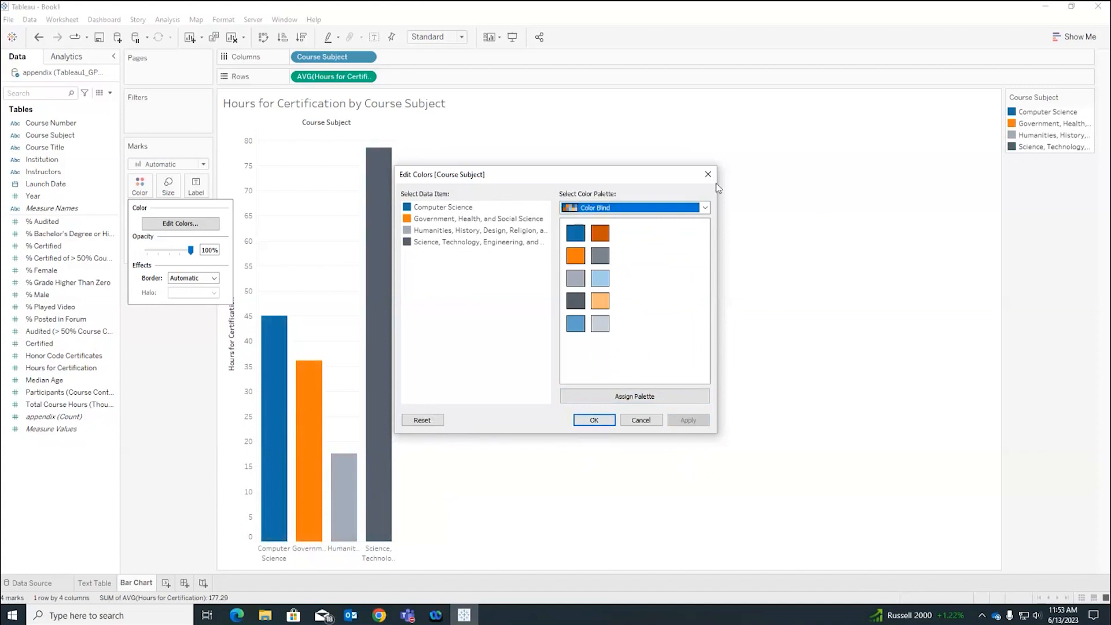
{"action": "left_click", "coordinate": [705, 207]}
{"action": "left_click", "coordinate": [749, 333]}
{"action": "left_click", "coordinate": [598, 419]}
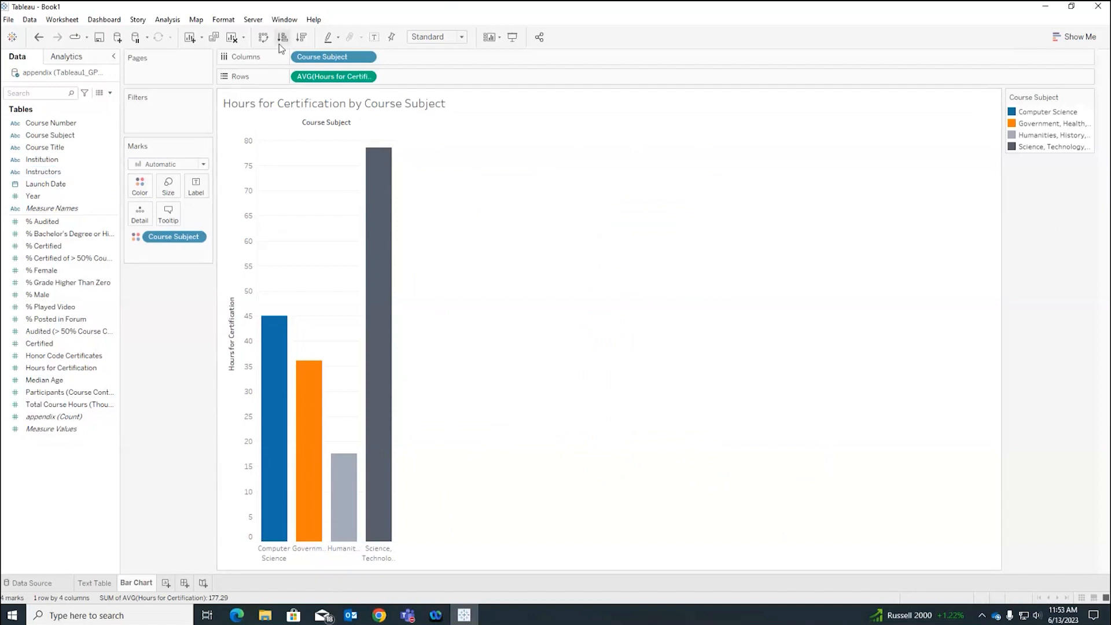
- Look at the marks setup of the Text Table sheet, and return to the Bar Chart sheet
{"action": "left_click", "coordinate": [103, 583]}
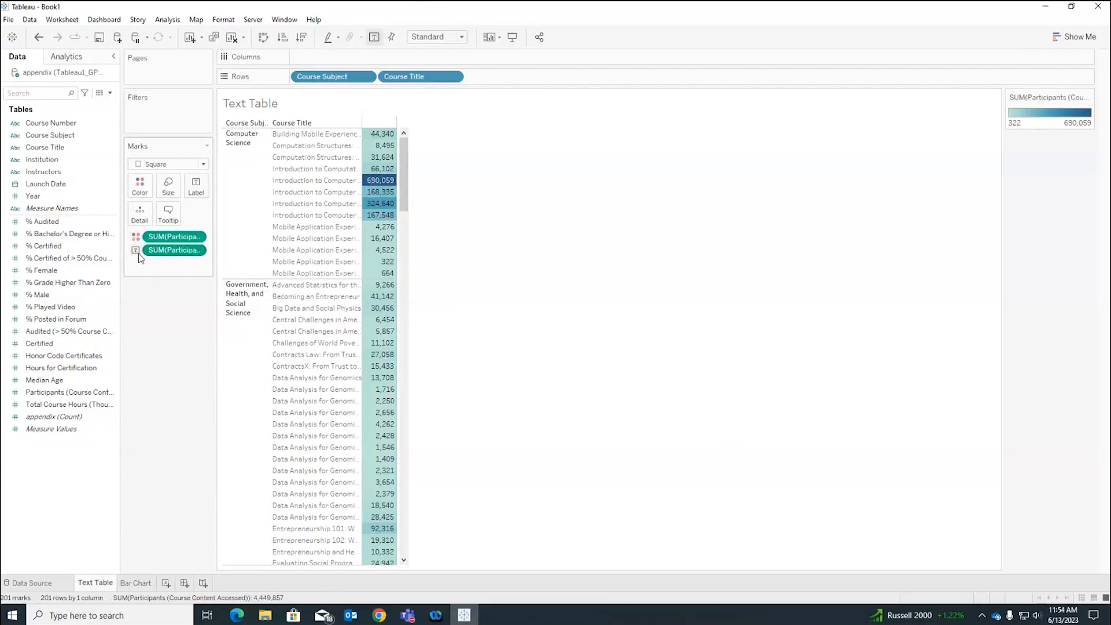
{"action": "left_click", "coordinate": [134, 583]}
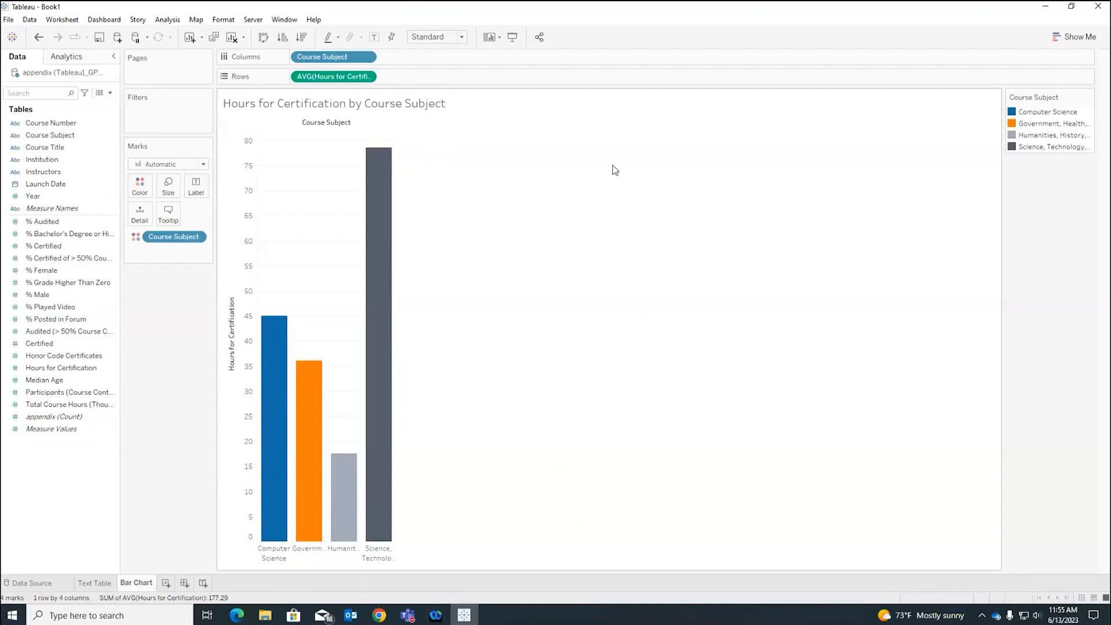
- Try sorting the subject bars by hours in ascending and descending order, and undo both sorts
{"action": "left_click", "coordinate": [282, 38]}
{"action": "left_click", "coordinate": [300, 38]}
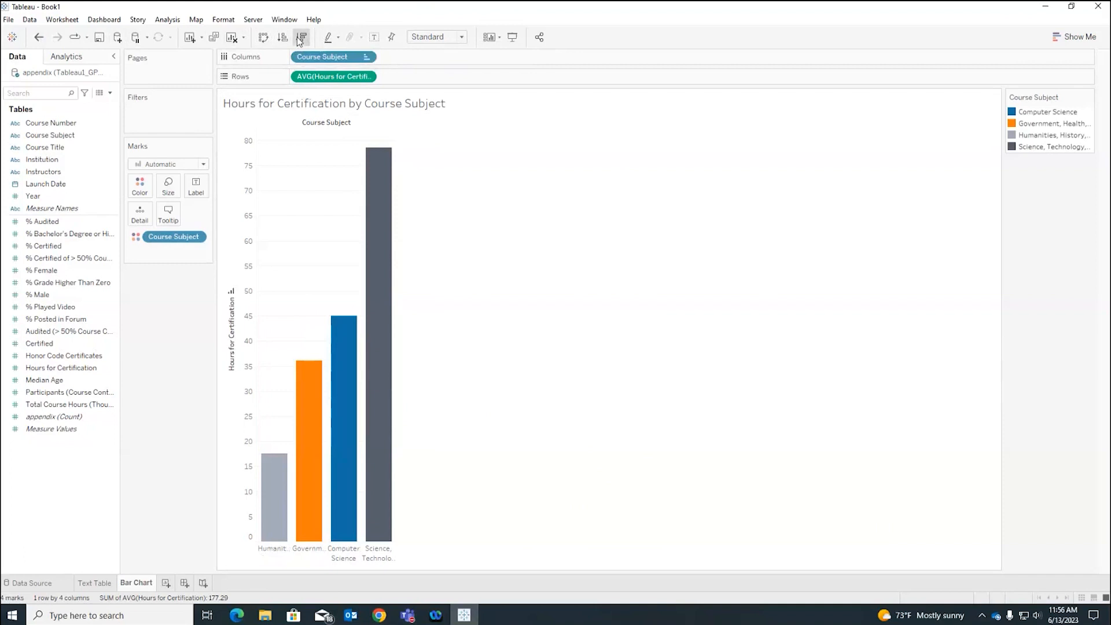
{"action": "left_click", "coordinate": [39, 38]}
{"action": "left_click", "coordinate": [39, 38]}
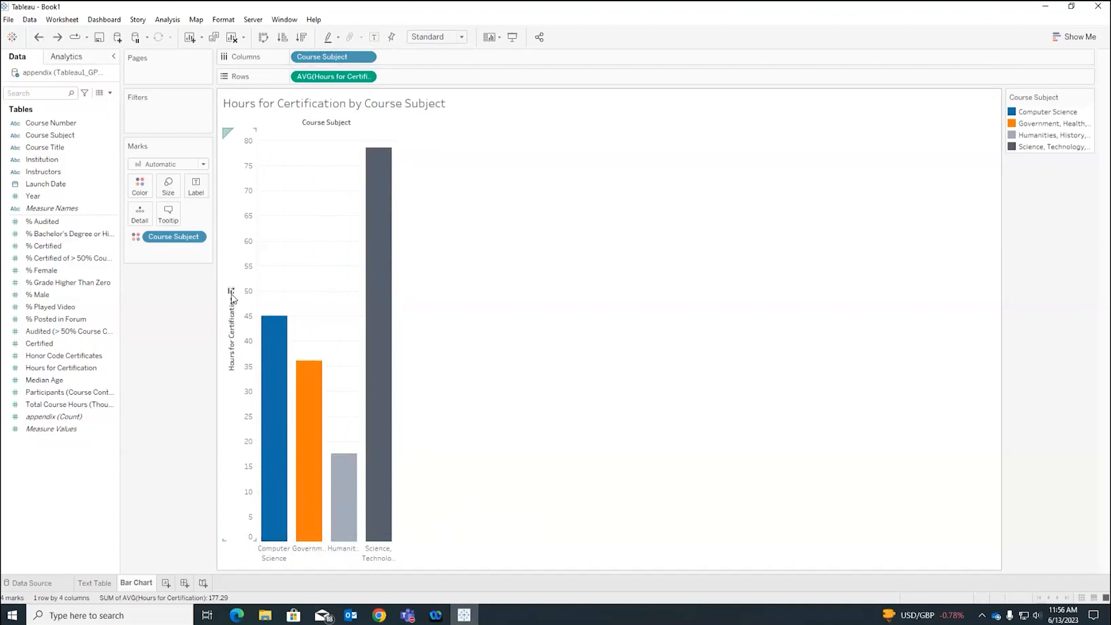
- Cycle the sort on the Hours for Certification axis through descending and ascending, and clear it
{"action": "left_click", "coordinate": [232, 294]}
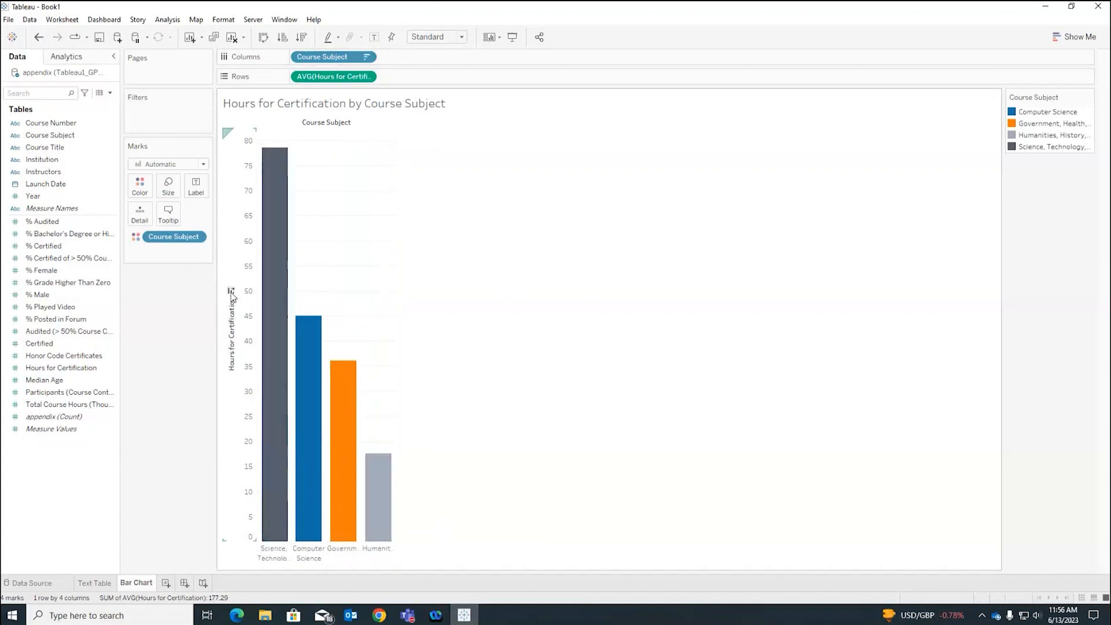
{"action": "left_click", "coordinate": [232, 293]}
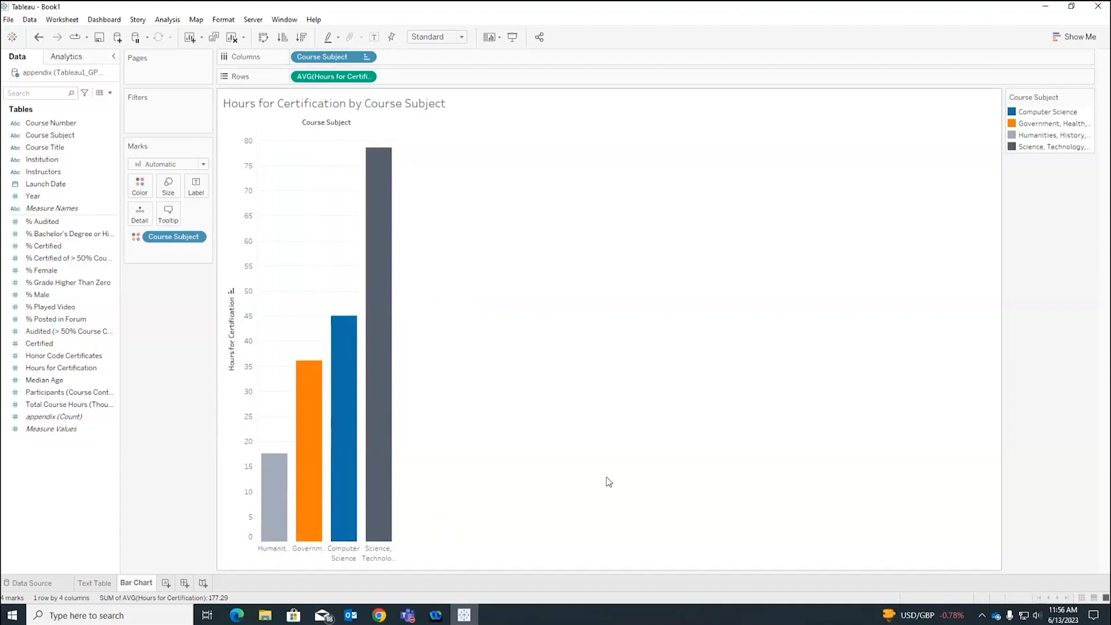
{"action": "left_click", "coordinate": [232, 294]}
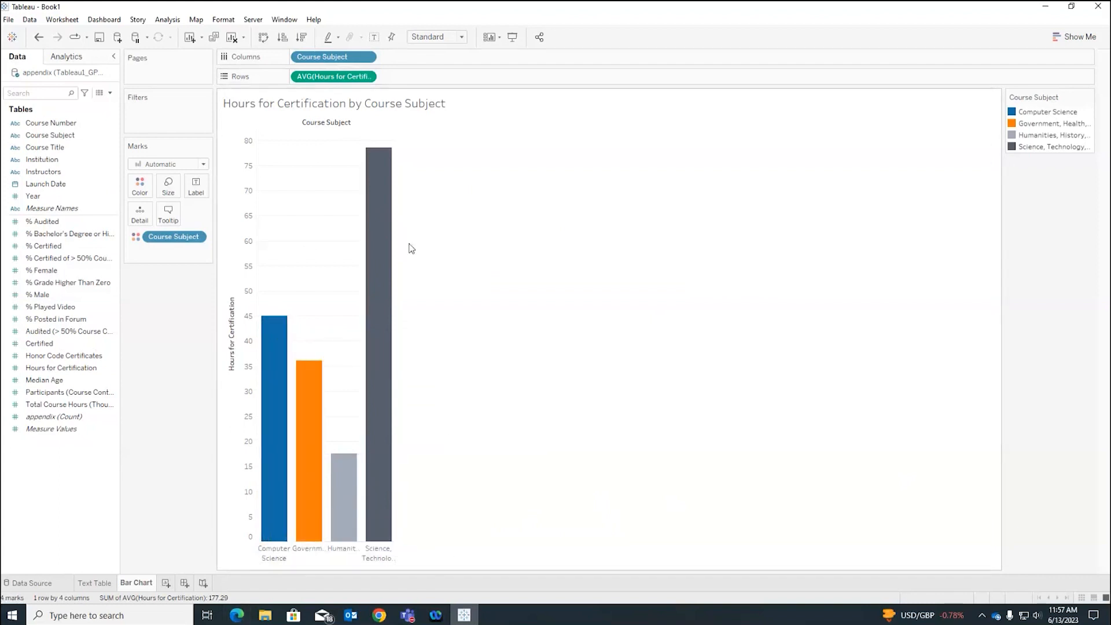
- Try filtering the bar chart by Course Subject to exclude Computer Science, and remove the filter
{"action": "left_click", "coordinate": [53, 137]}
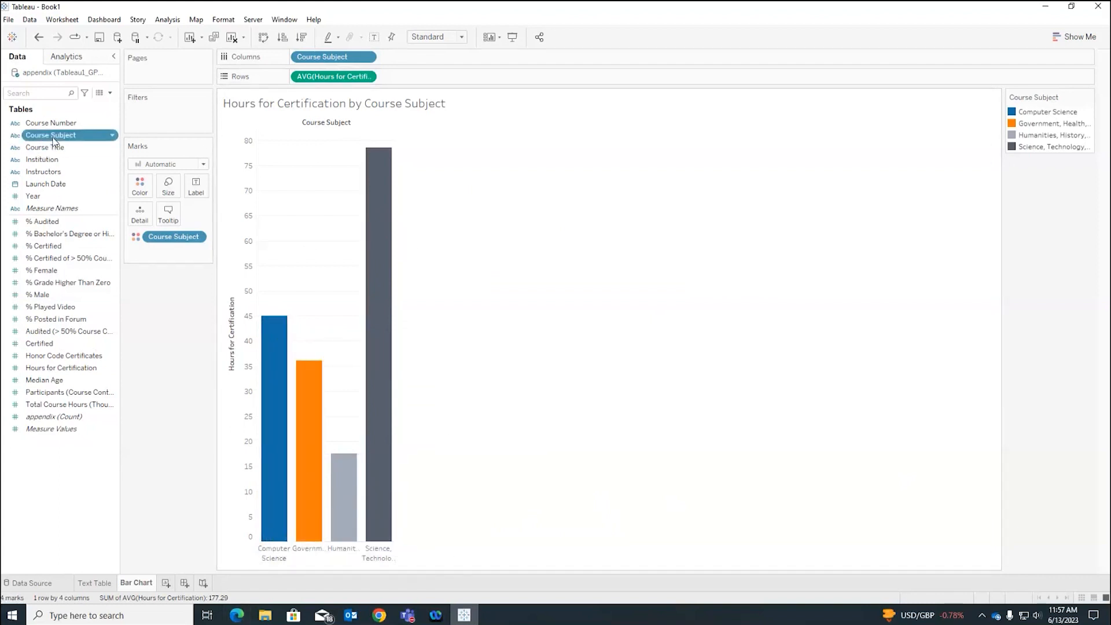
{"action": "left_click_drag", "start_coordinate": [52, 140], "coordinate": [153, 115]}
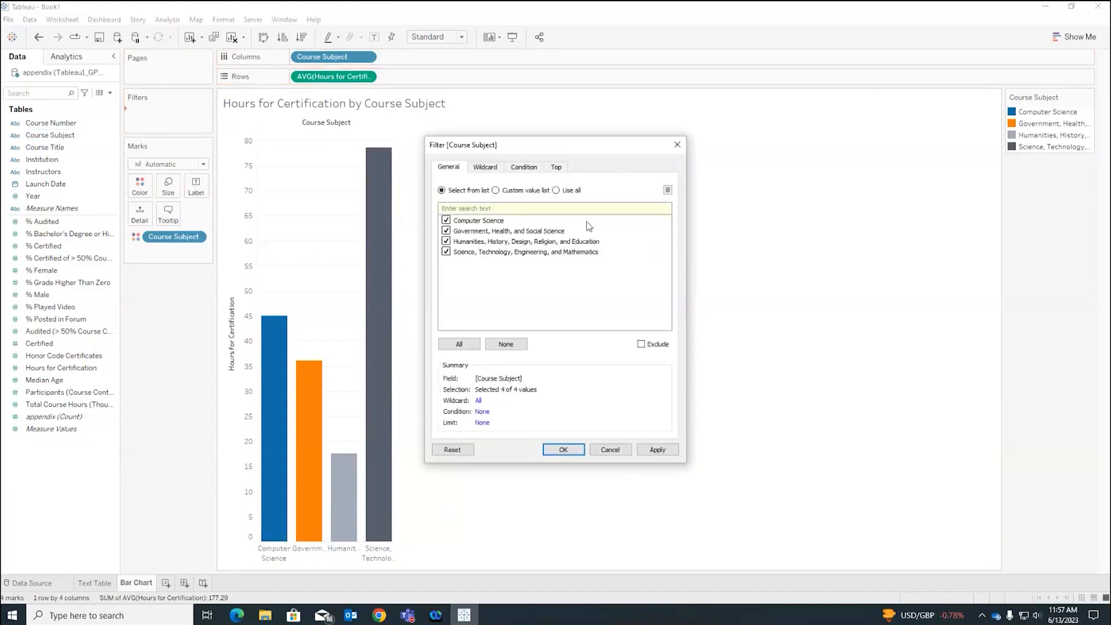
{"action": "left_click", "coordinate": [446, 221]}
{"action": "left_click", "coordinate": [674, 453]}
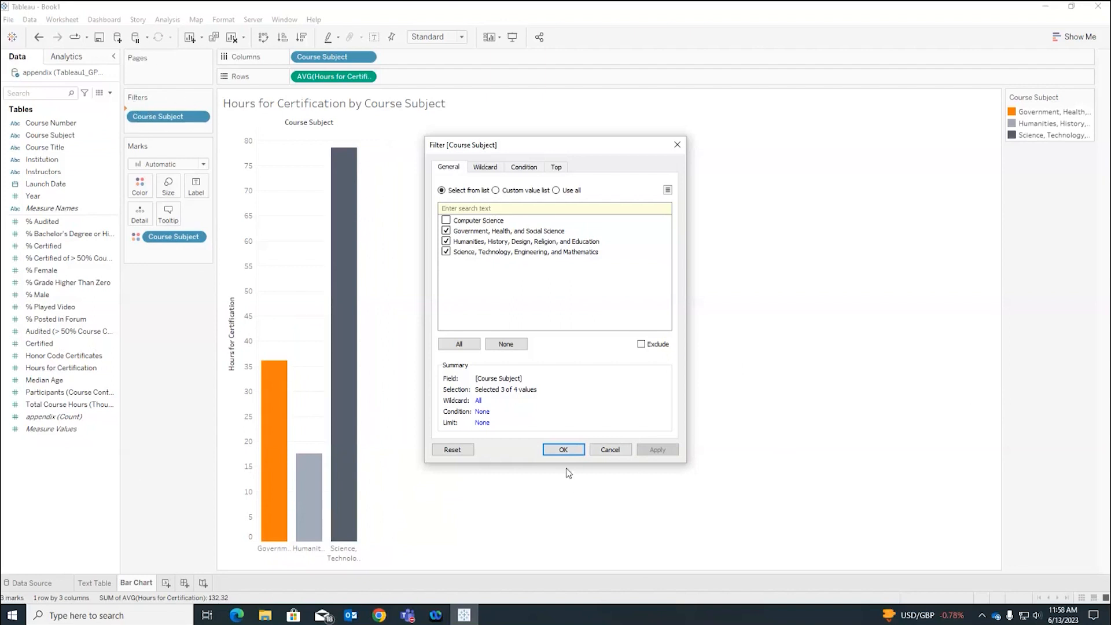
{"action": "left_click", "coordinate": [563, 450]}
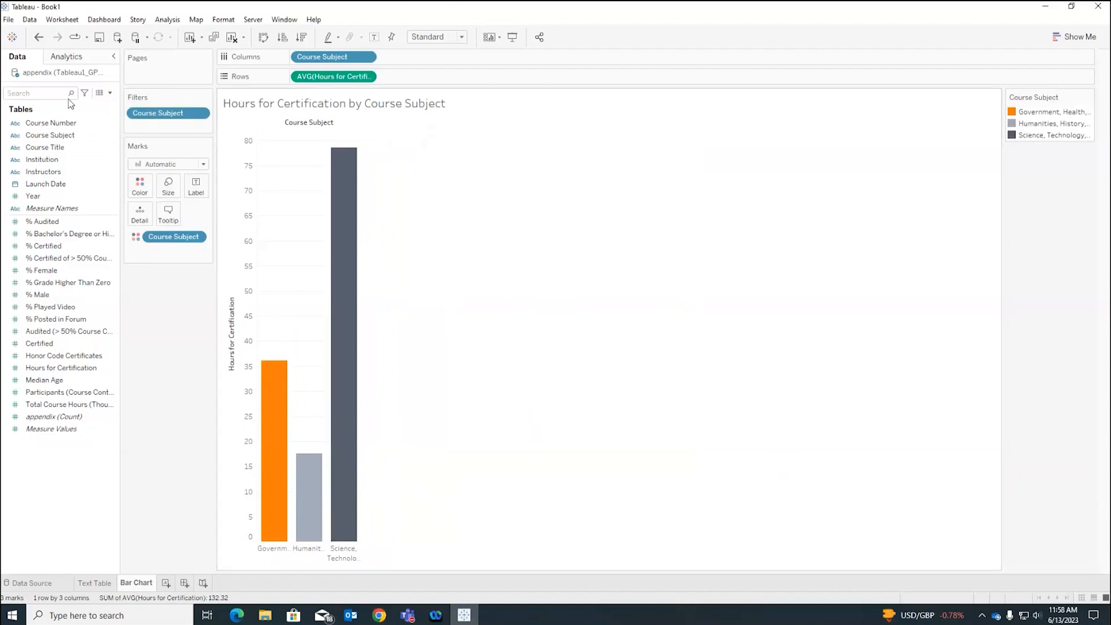
{"action": "left_click", "coordinate": [52, 164]}
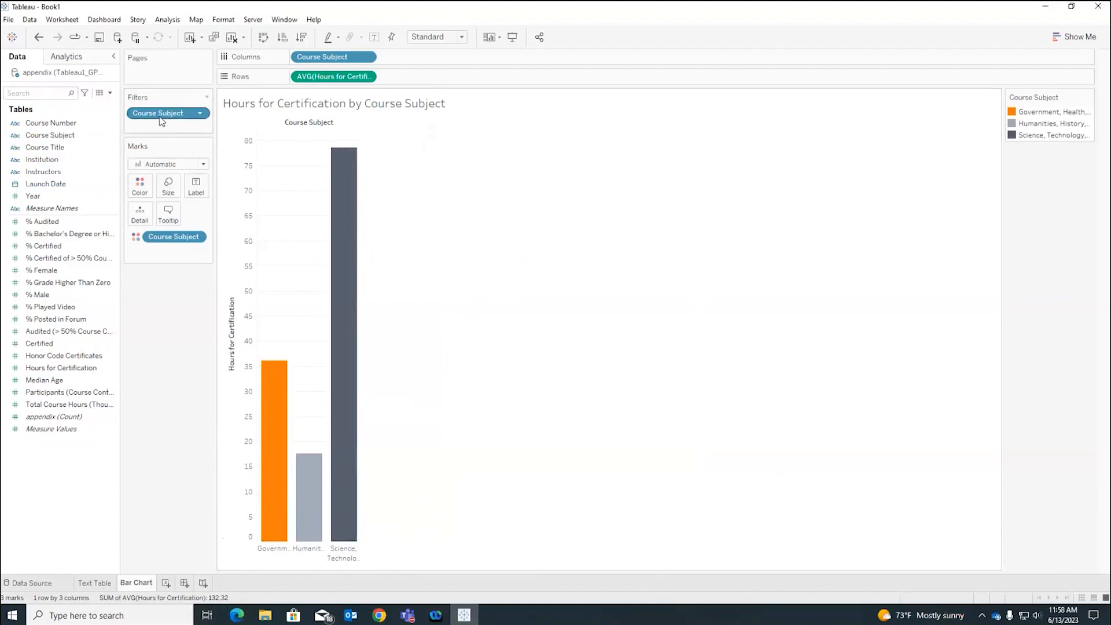
{"action": "left_click_drag", "start_coordinate": [162, 117], "coordinate": [78, 195]}
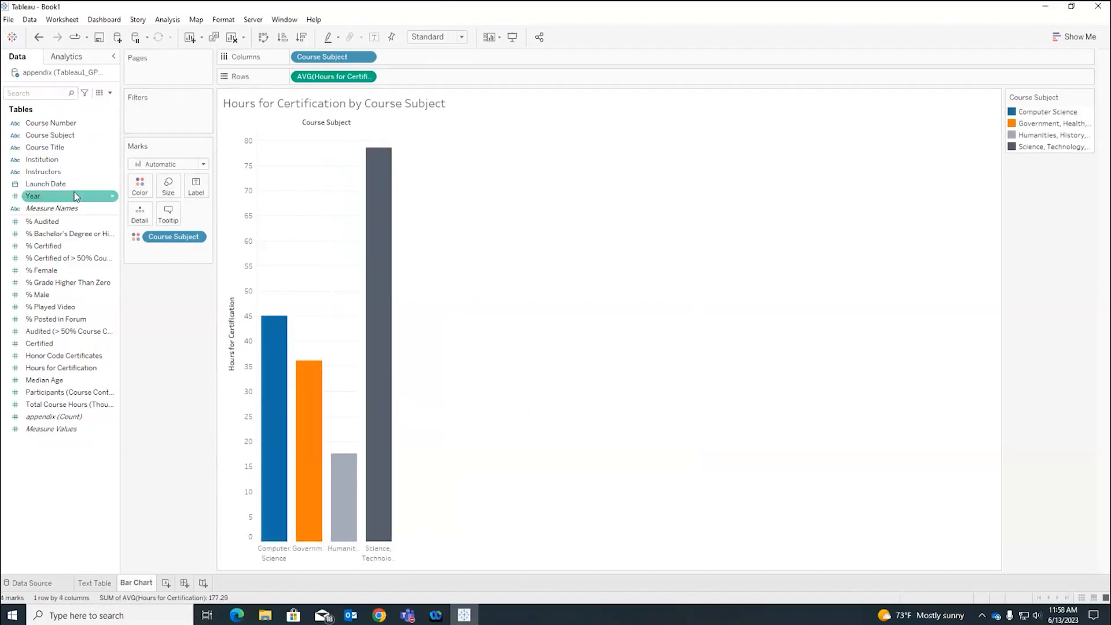
- Filter the bar chart on Course Subject again, leaving out Computer Science
{"action": "left_click", "coordinate": [68, 137]}
{"action": "left_click_drag", "start_coordinate": [69, 144], "coordinate": [158, 123]}
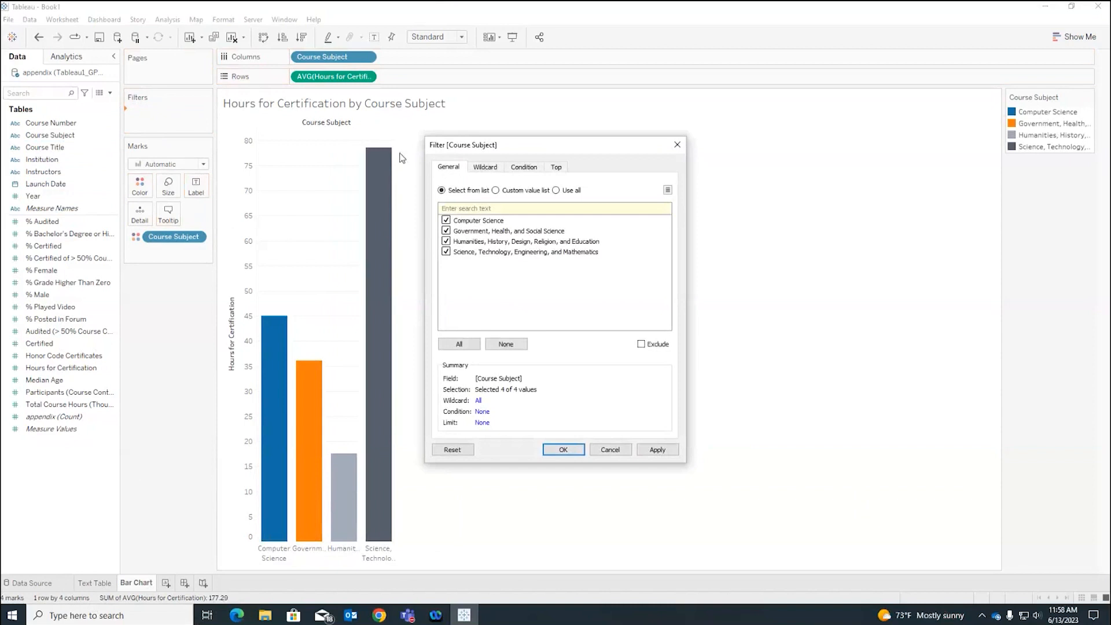
{"action": "left_click", "coordinate": [446, 221]}
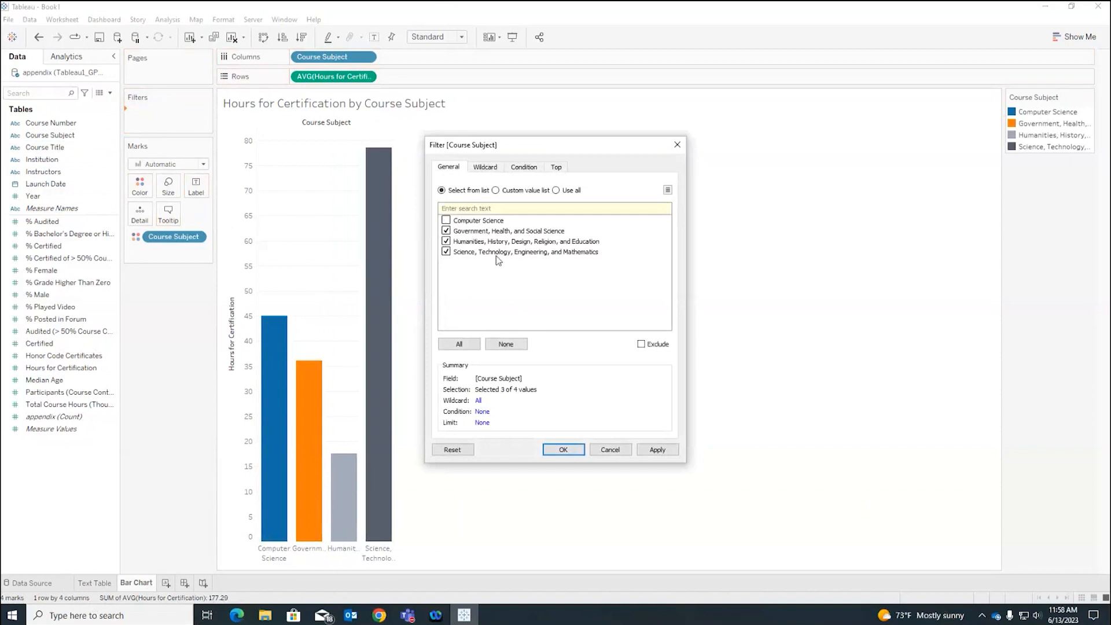
{"action": "left_click", "coordinate": [569, 450]}
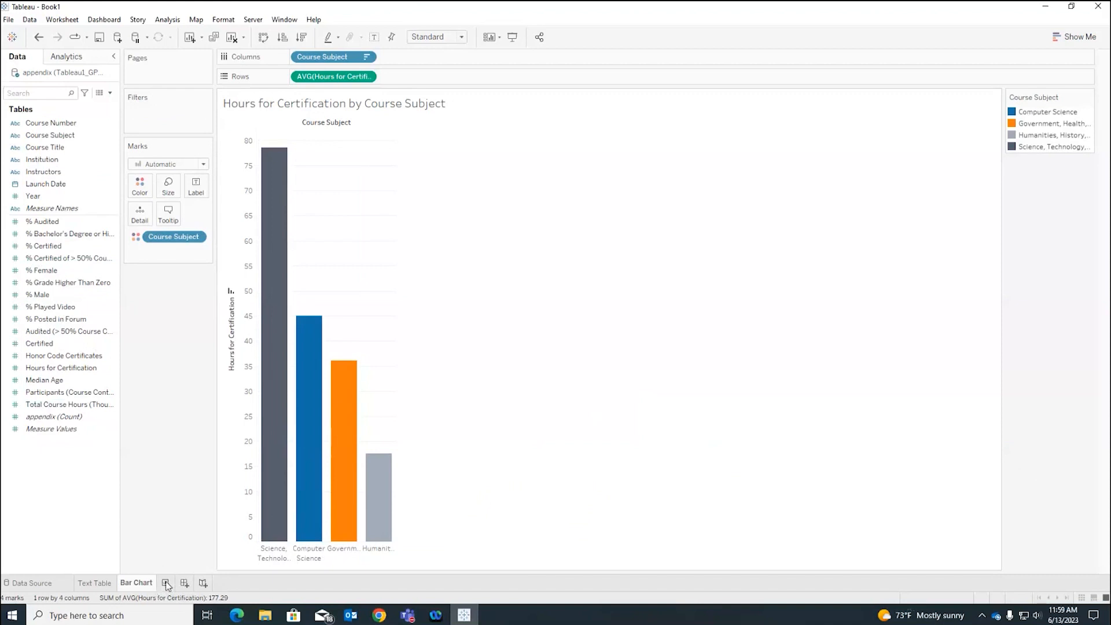
- Add a new worksheet after the Bar Chart sheet
{"action": "left_click", "coordinate": [58, 20]}
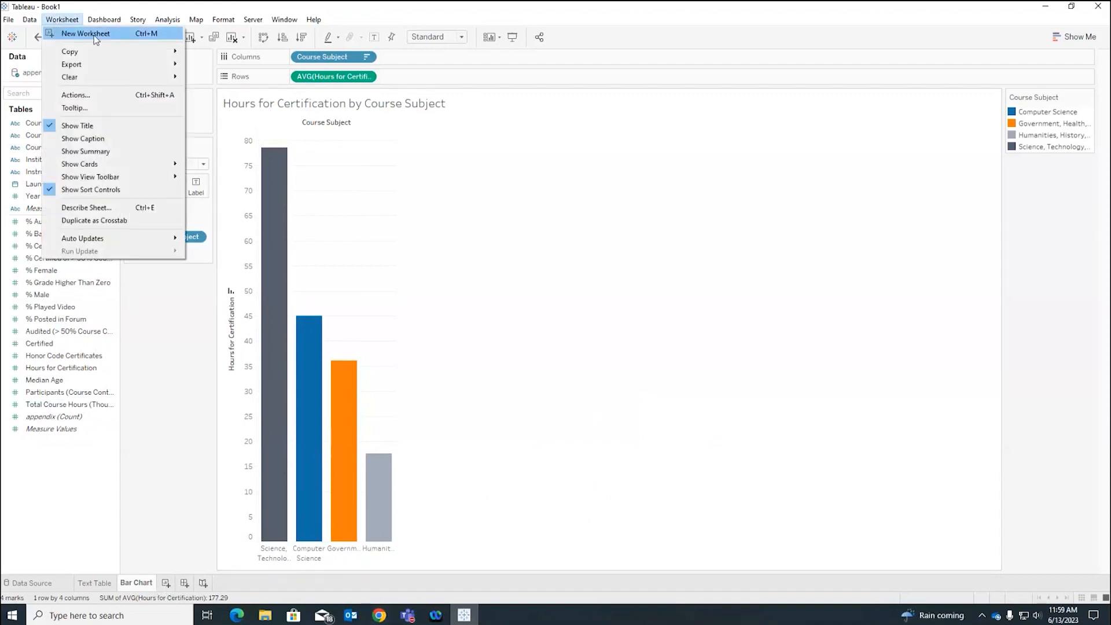
{"action": "left_click", "coordinate": [182, 444]}
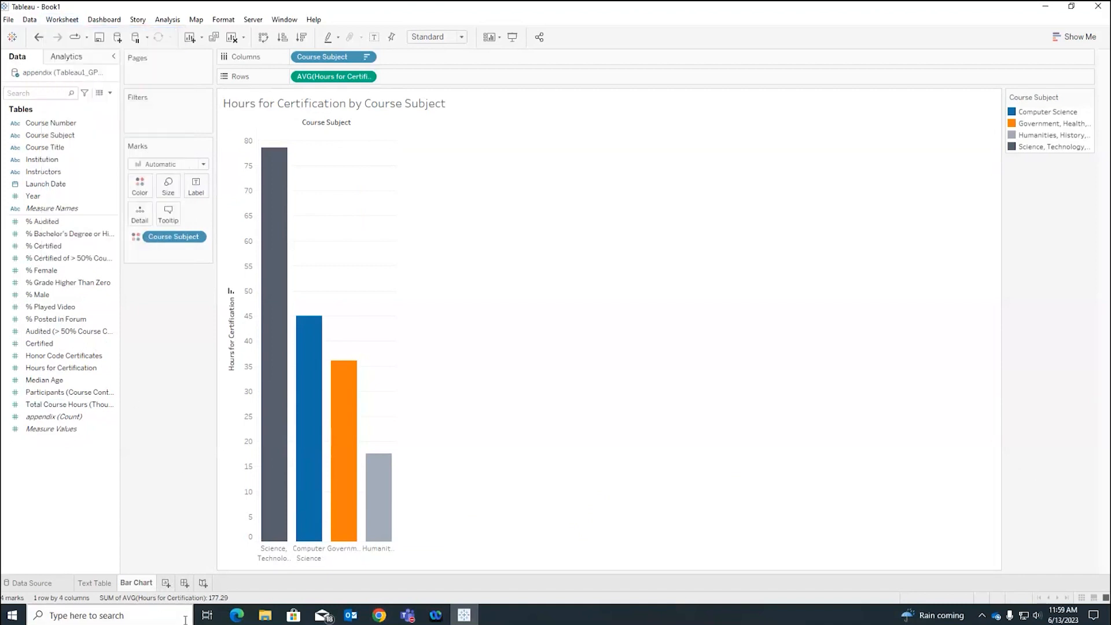
{"action": "left_click", "coordinate": [168, 584]}
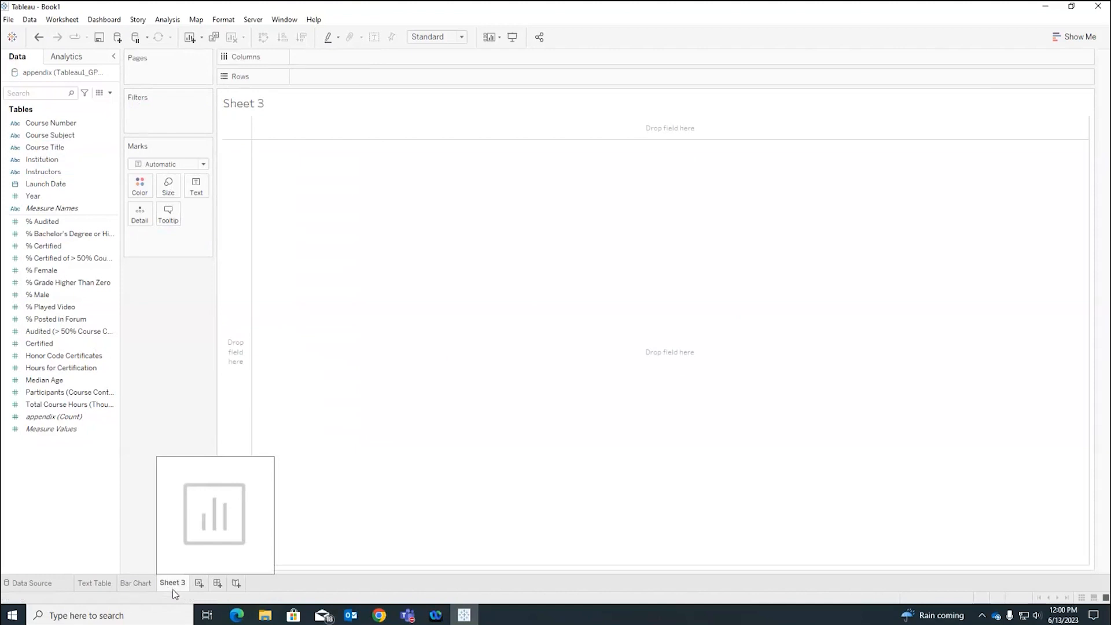
{"action": "double_click", "coordinate": [181, 585]}
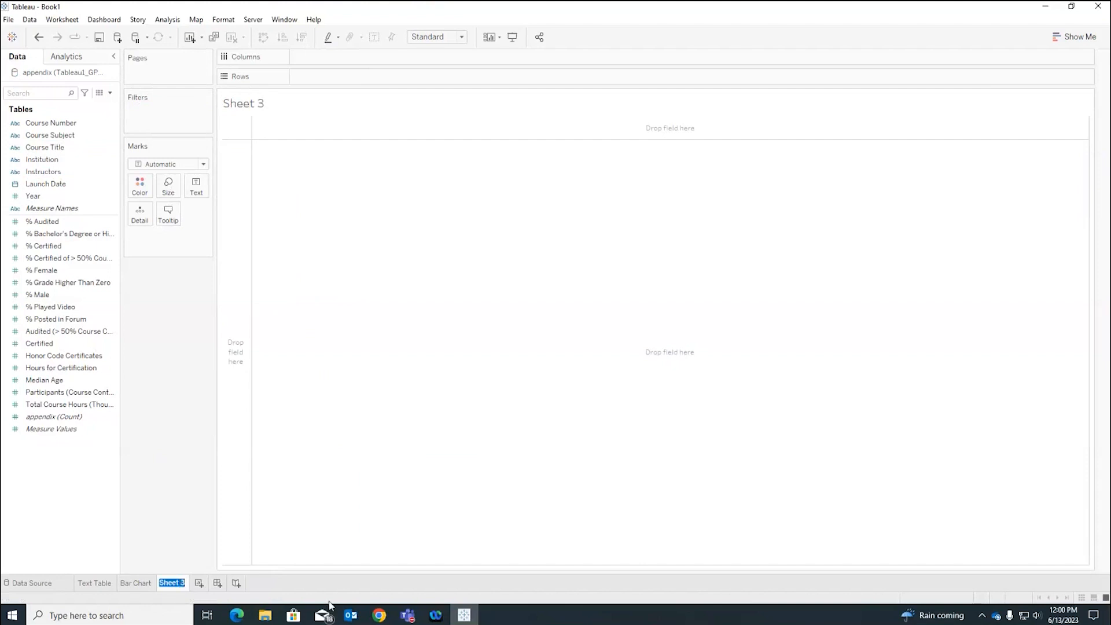
{"action": "left_click", "coordinate": [297, 581]}
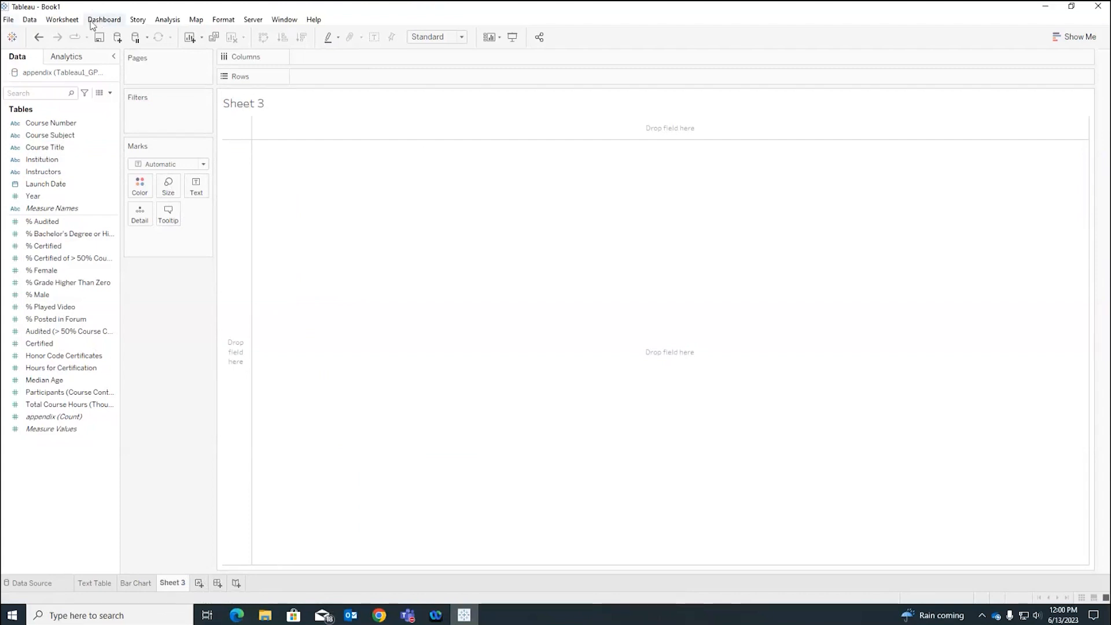
{"action": "left_click", "coordinate": [58, 25]}
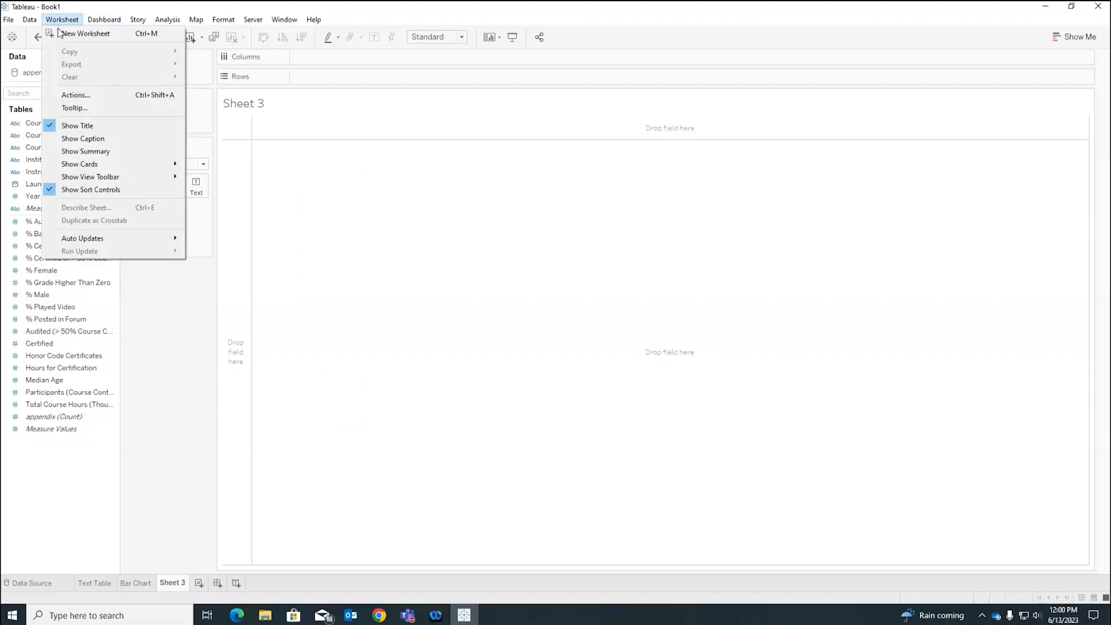
{"action": "left_click", "coordinate": [200, 483]}
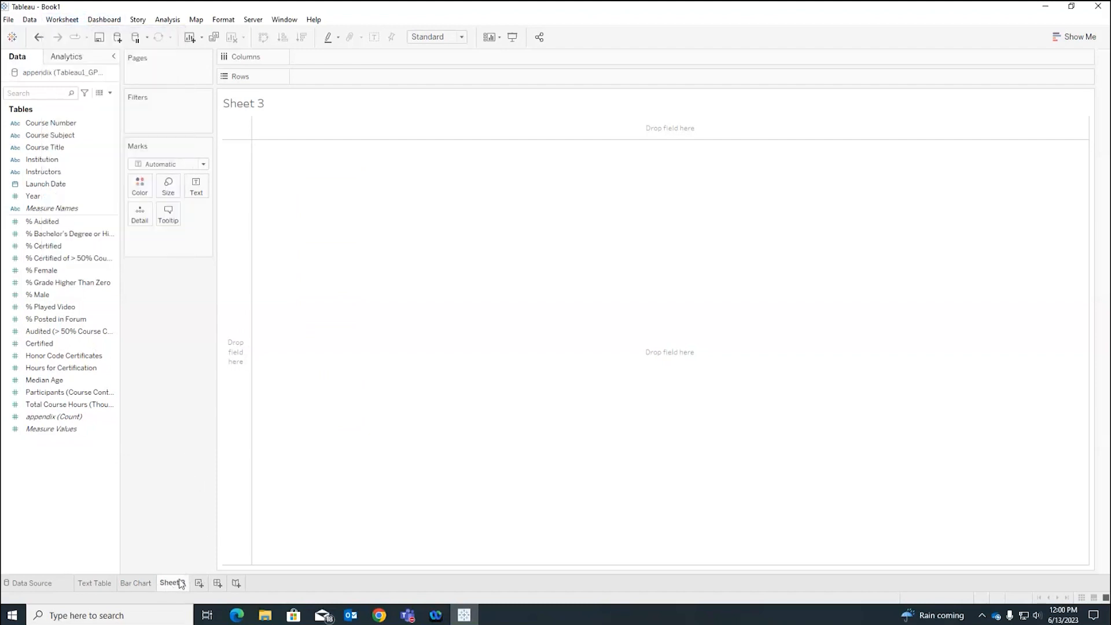
- Rename the new worksheet as Line Graph
{"action": "double_click", "coordinate": [181, 583]}
{"action": "key", "text": "BackSpace"}
{"action": "type", "text": "Line Graph"}
{"action": "key", "text": "Return"}
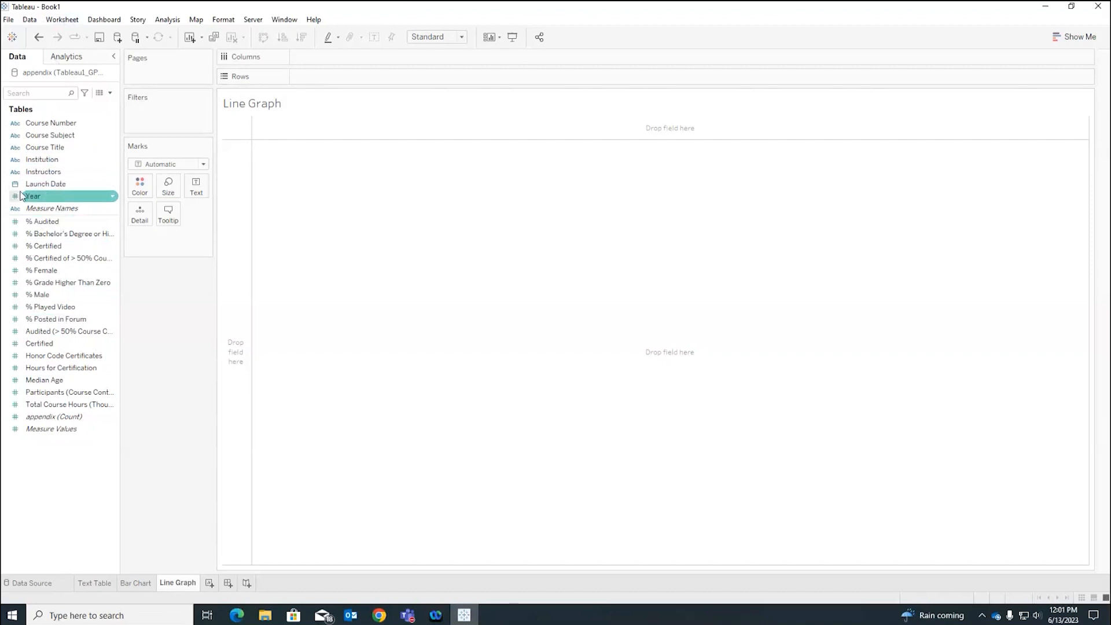
- Plot the sum of Participants (Course Content Accessed) in rows against the year of Launch Date in columns
{"action": "left_click", "coordinate": [1076, 36]}
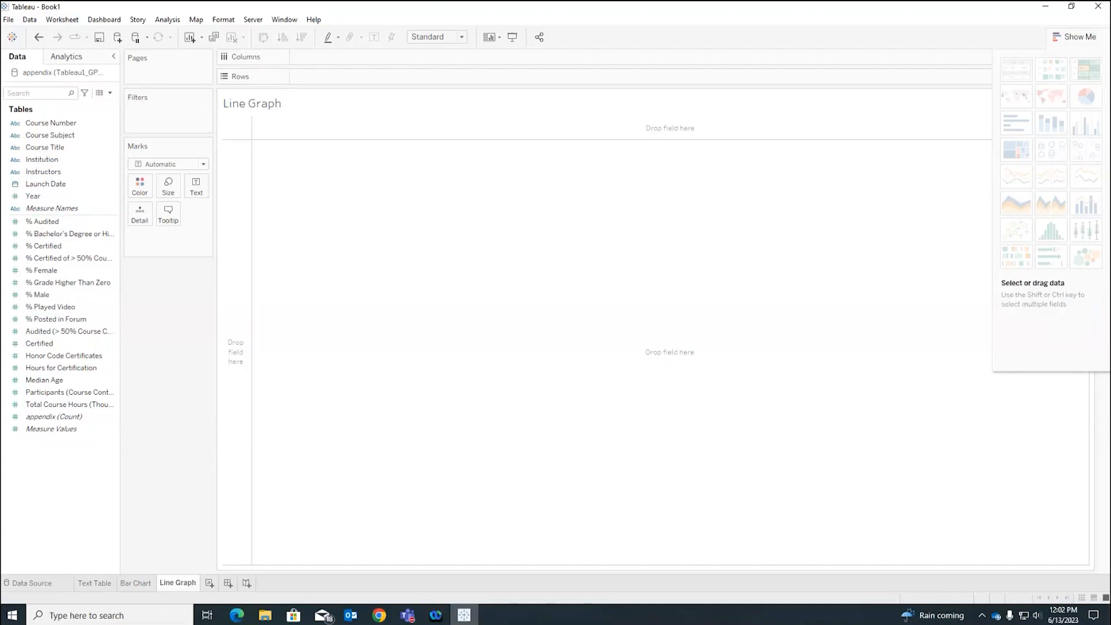
{"action": "left_click", "coordinate": [1077, 39]}
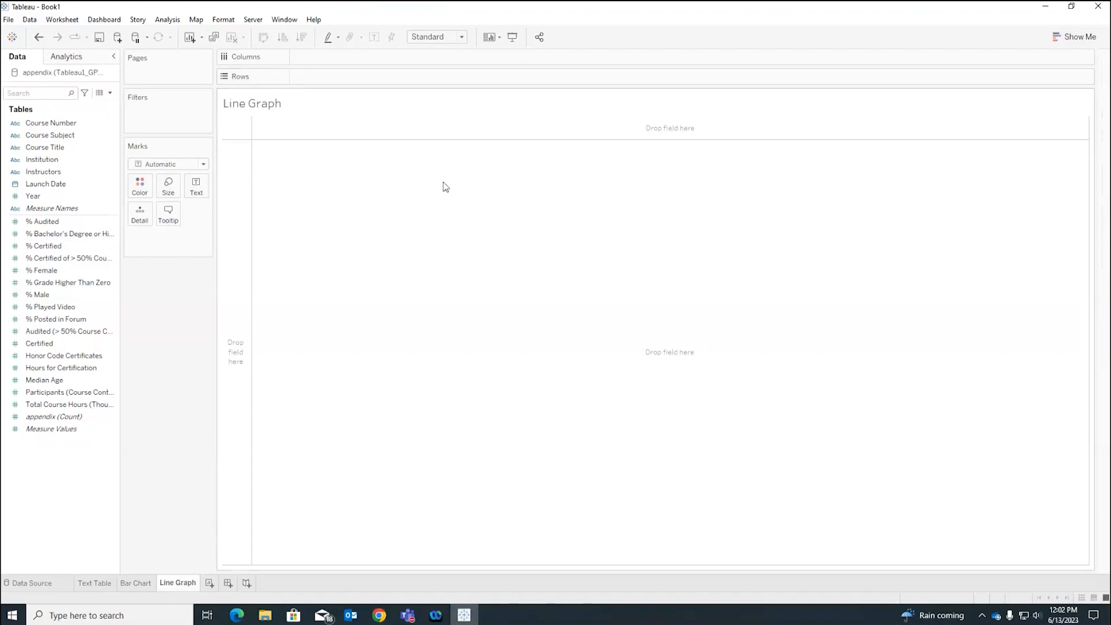
{"action": "left_click", "coordinate": [51, 185]}
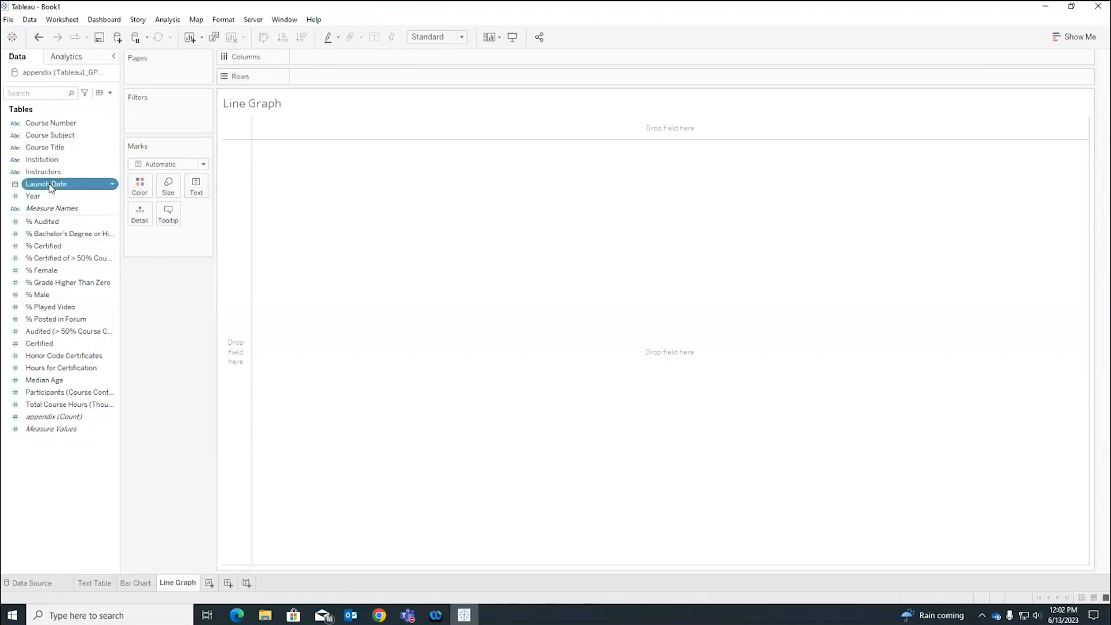
{"action": "left_click", "coordinate": [67, 394]}
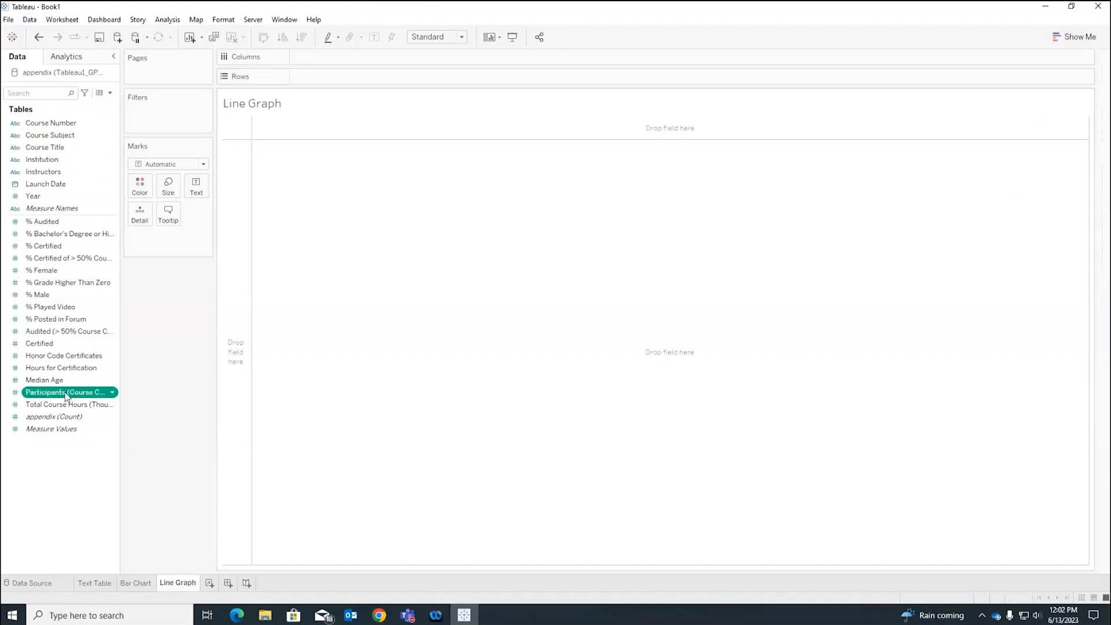
{"action": "left_click", "coordinate": [66, 393]}
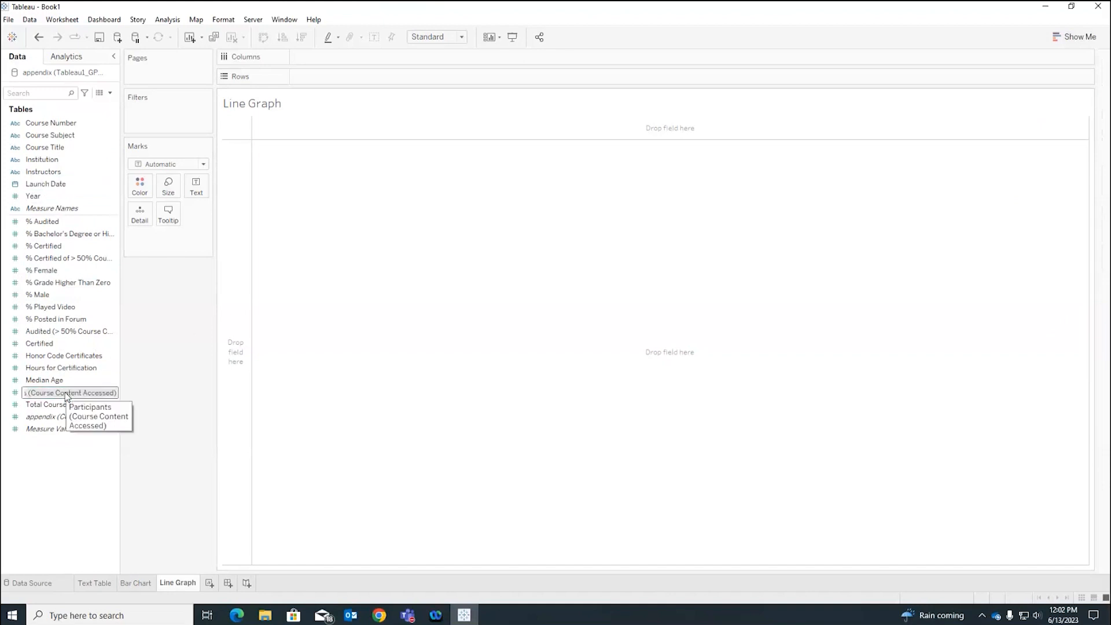
{"action": "key", "text": "Escape"}
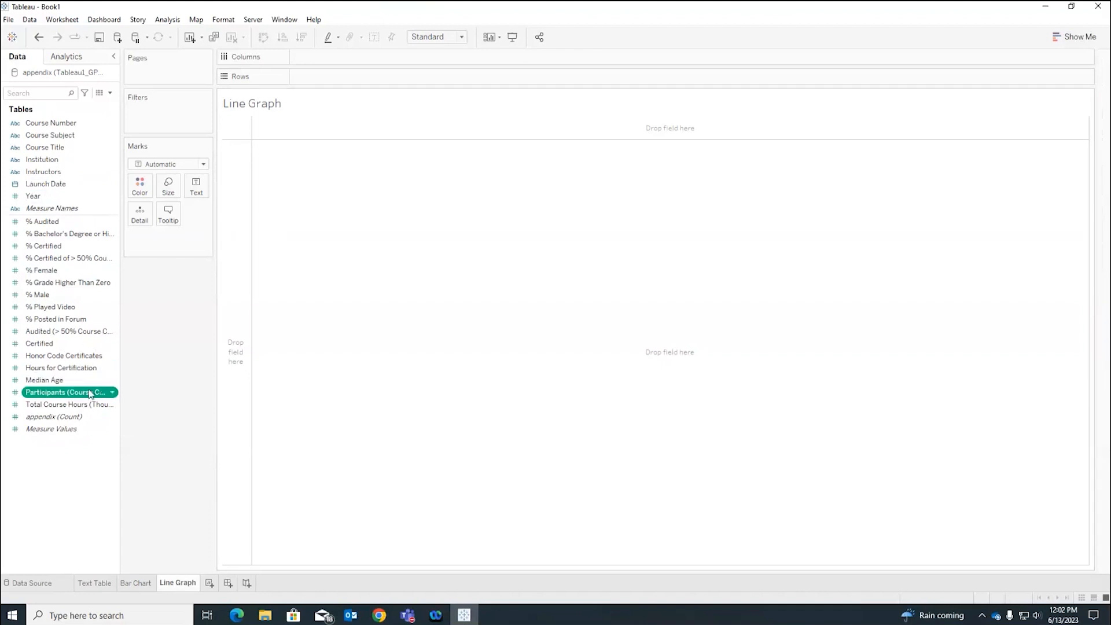
{"action": "left_click_drag", "start_coordinate": [90, 394], "coordinate": [360, 76]}
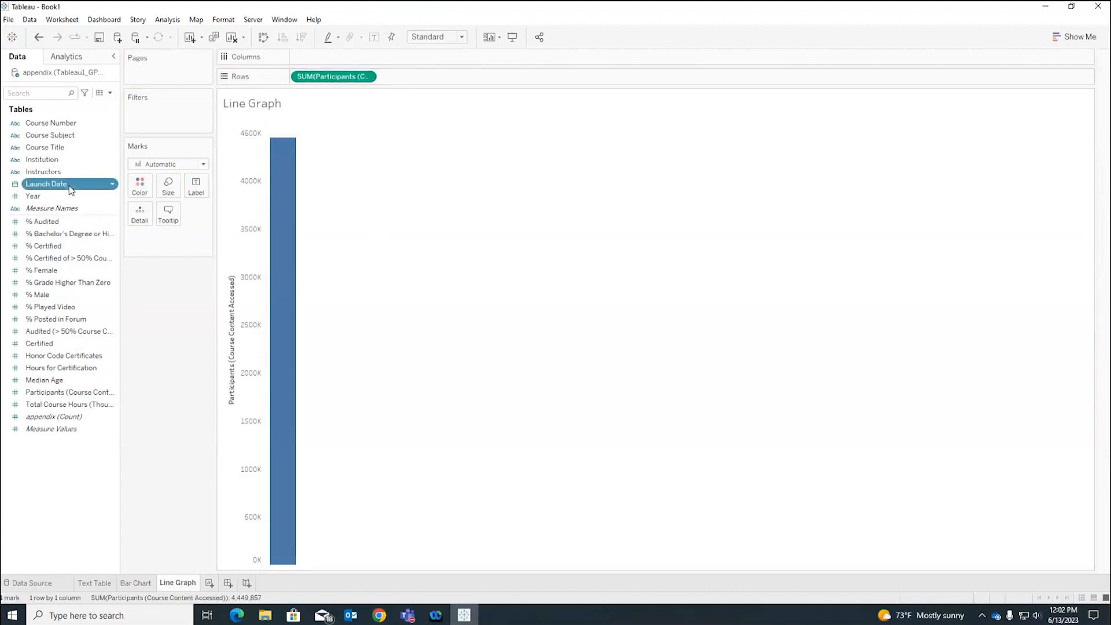
{"action": "left_click_drag", "start_coordinate": [70, 189], "coordinate": [386, 61]}
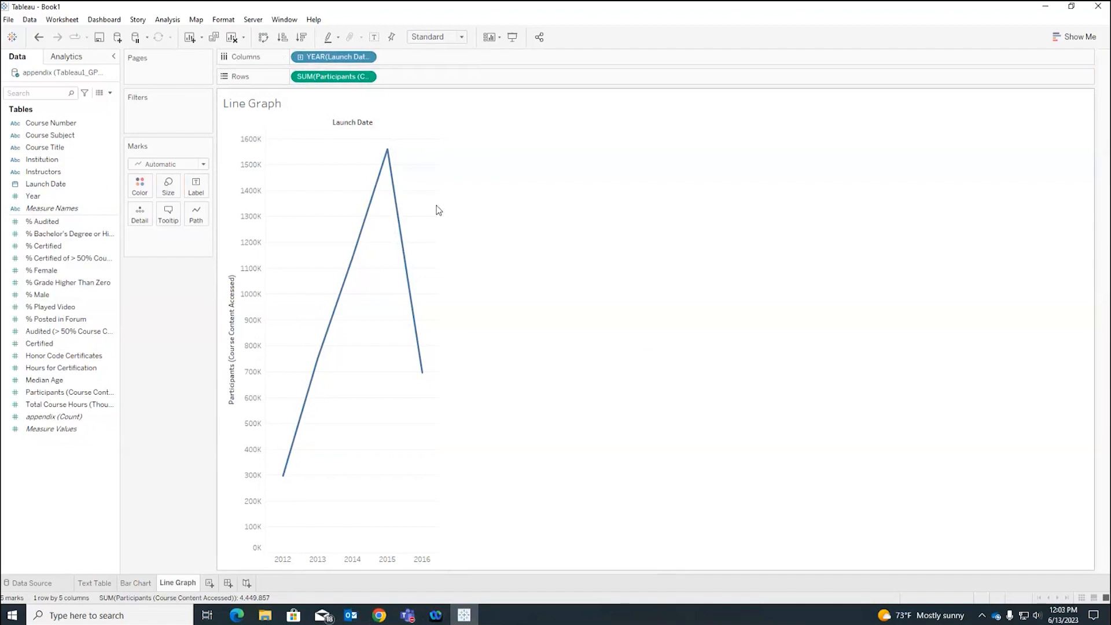
- Check the launch dates in the data source, and switch Launch Date in the Line Graph columns to the discrete Month level
{"action": "left_click", "coordinate": [51, 585]}
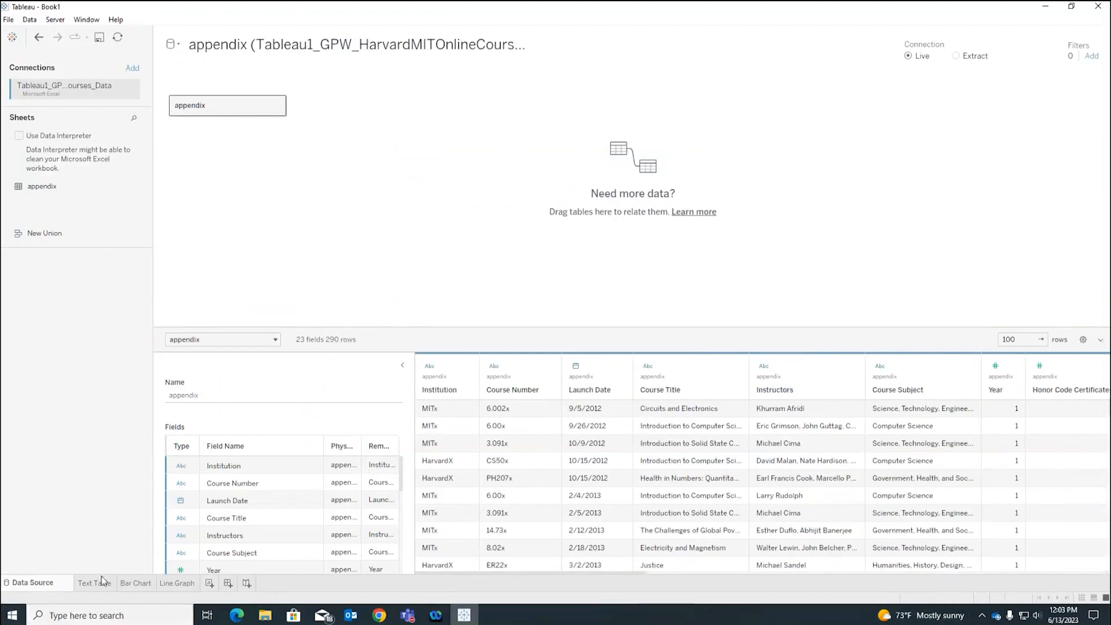
{"action": "left_click", "coordinate": [180, 583]}
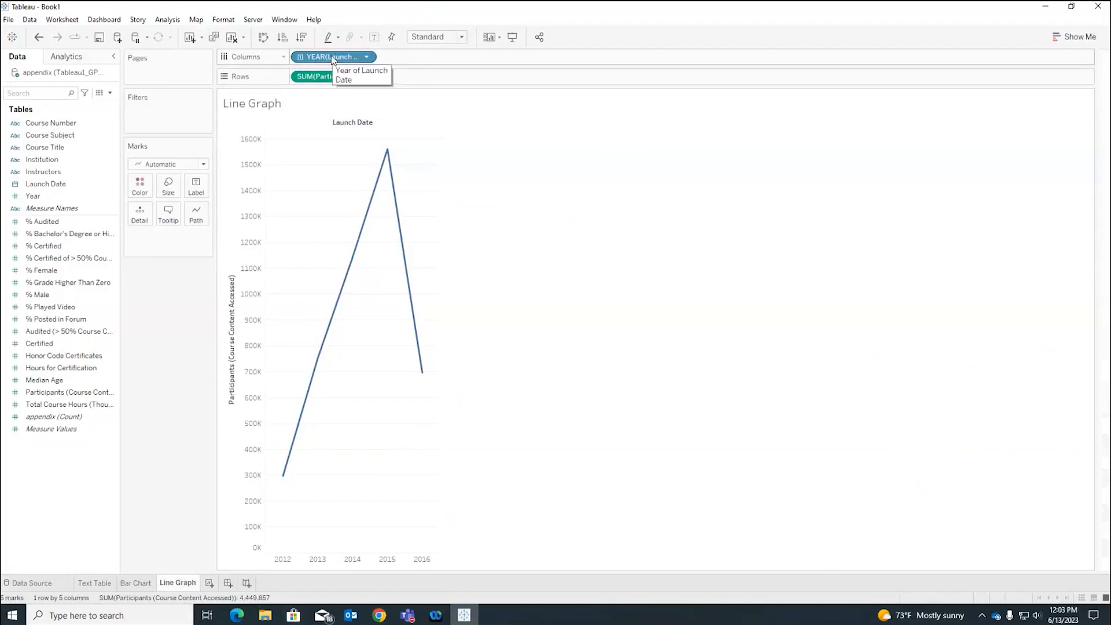
{"action": "left_click", "coordinate": [367, 58]}
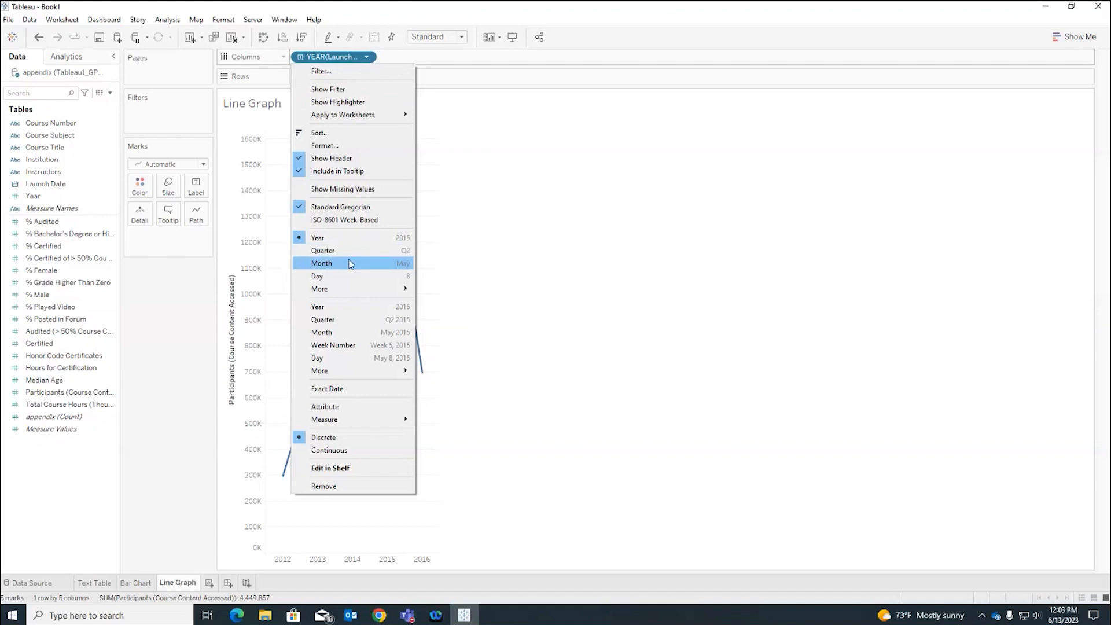
{"action": "left_click", "coordinate": [726, 182]}
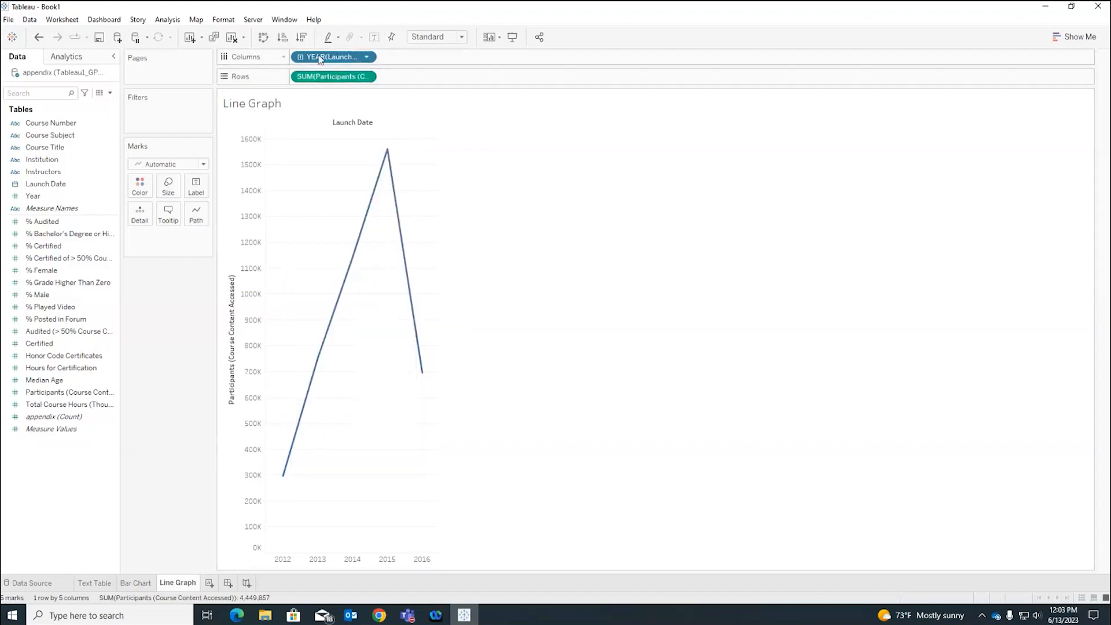
{"action": "left_click", "coordinate": [367, 58]}
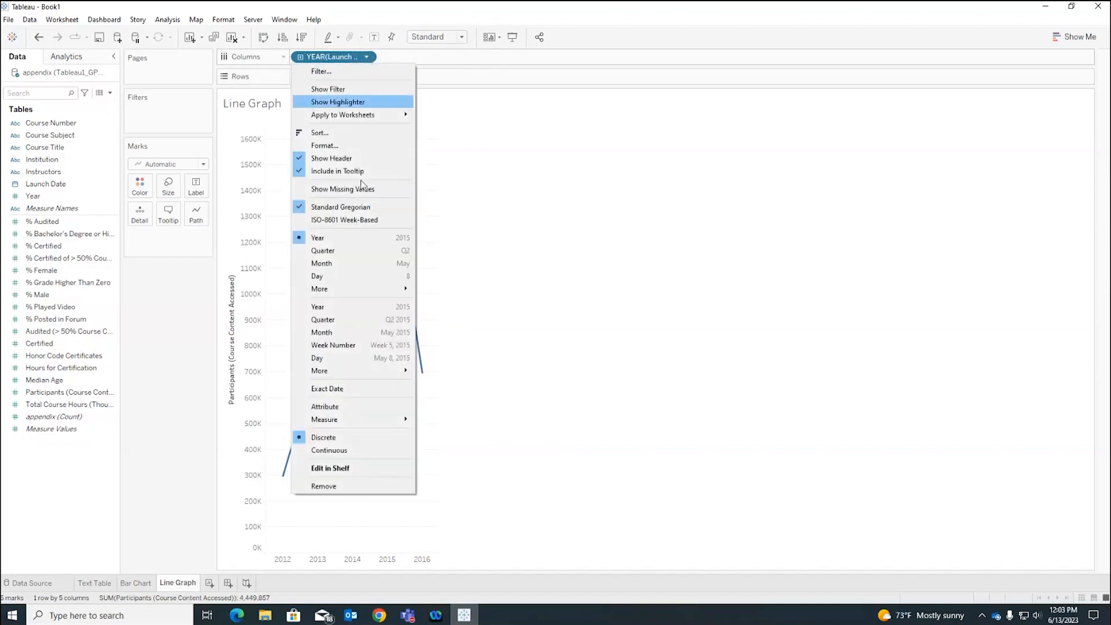
{"action": "left_click", "coordinate": [356, 264]}
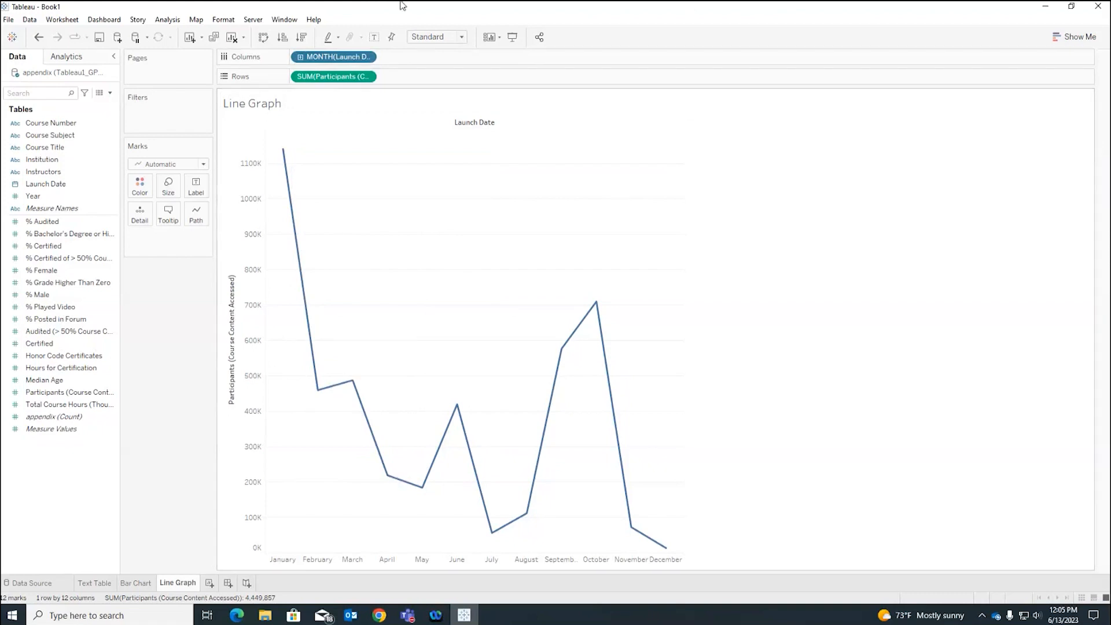
- Color the graph's line green and show markers on all its data points
{"action": "left_click", "coordinate": [149, 184]}
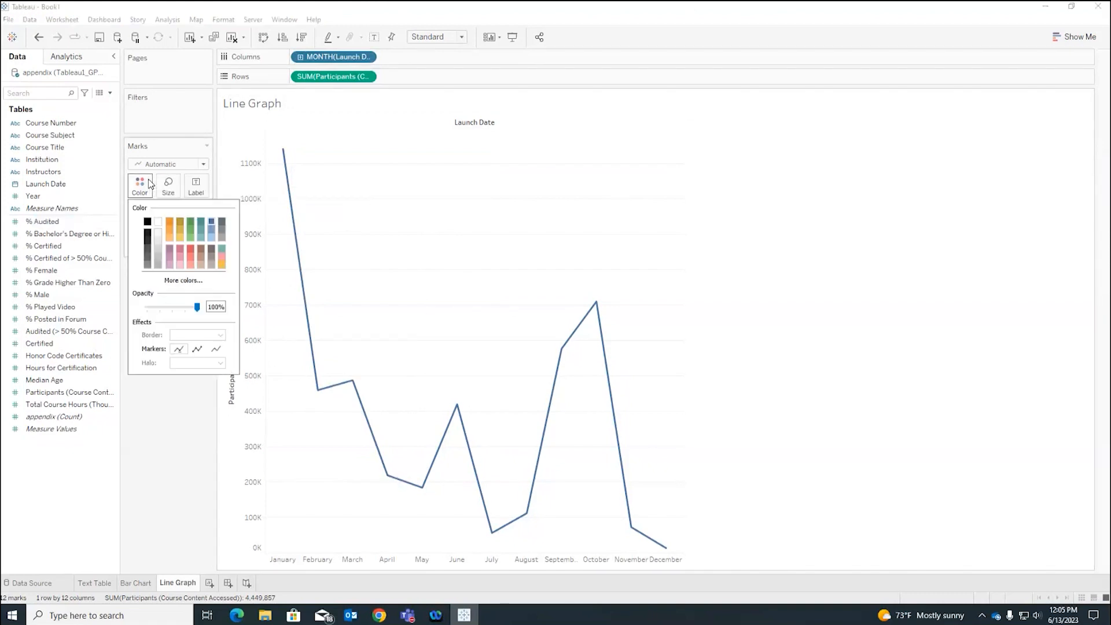
{"action": "left_click", "coordinate": [191, 223]}
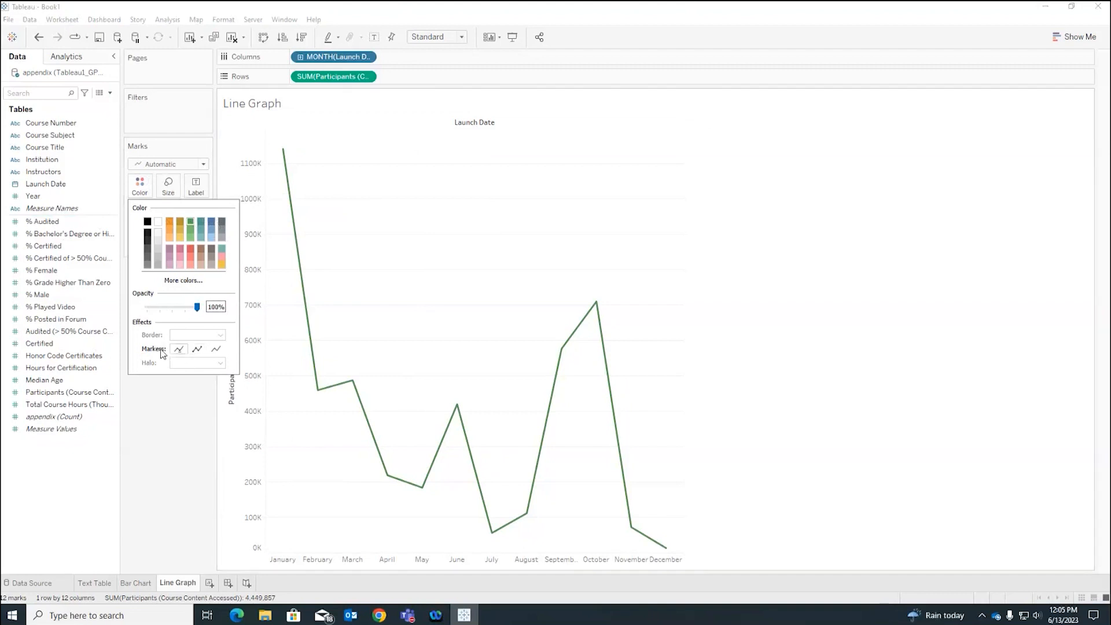
{"action": "left_click", "coordinate": [200, 350]}
{"action": "mouse_move", "coordinate": [197, 307]}
{"action": "left_mouse_down"}
{"action": "mouse_move", "coordinate": [166, 307]}
{"action": "mouse_move", "coordinate": [197, 307]}
{"action": "left_mouse_up"}
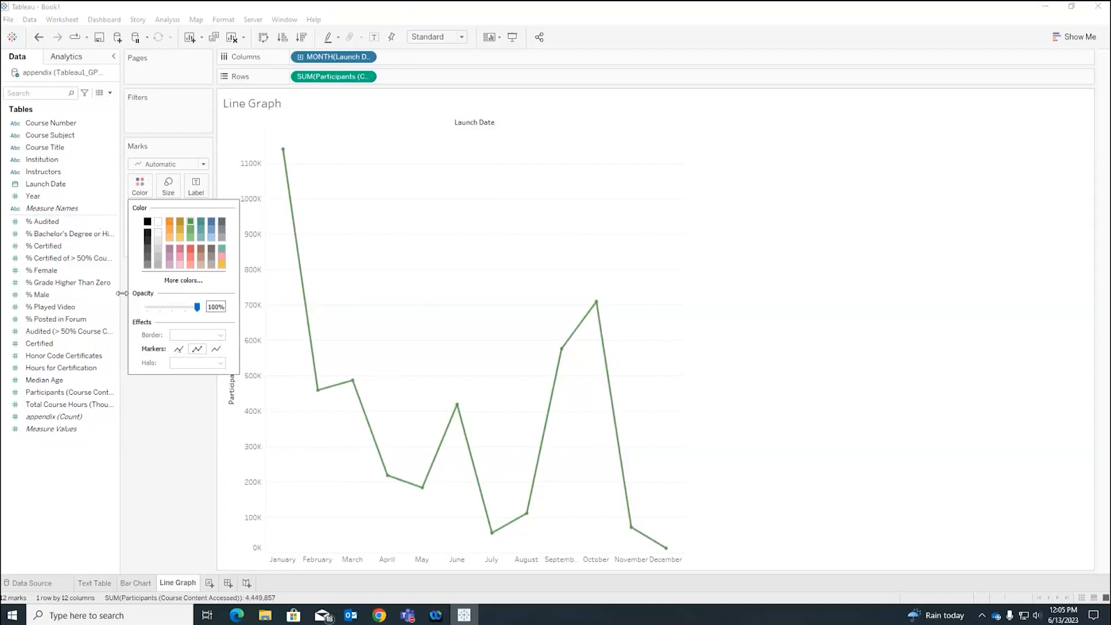
{"action": "left_click", "coordinate": [139, 187]}
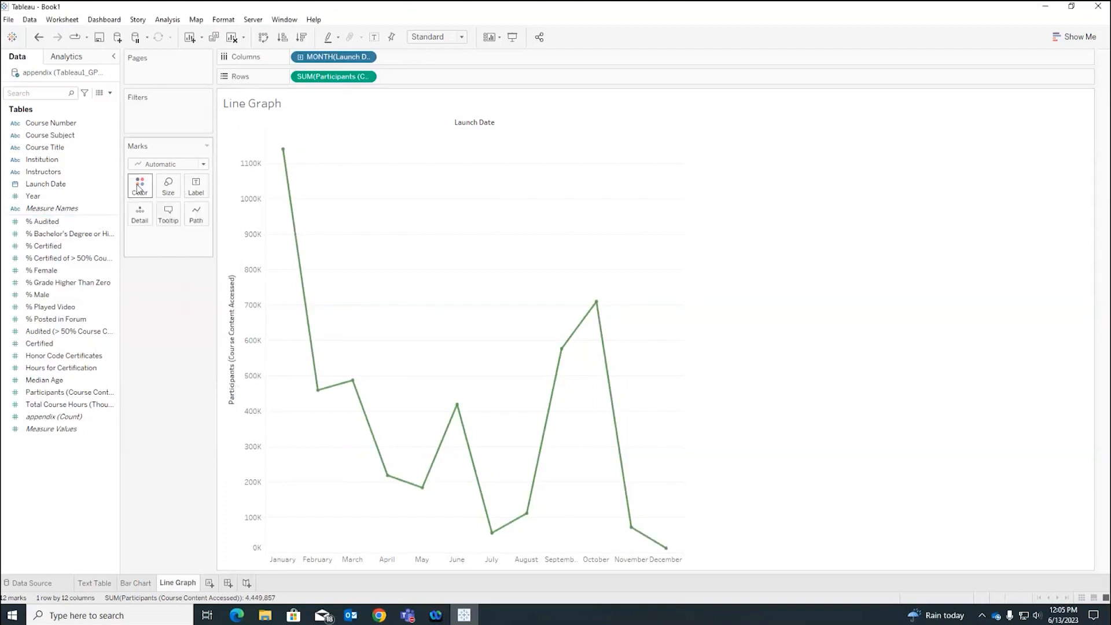
- Try the Area mark type on the participants line graph, and return the mark type to Automatic
{"action": "left_click", "coordinate": [205, 166]}
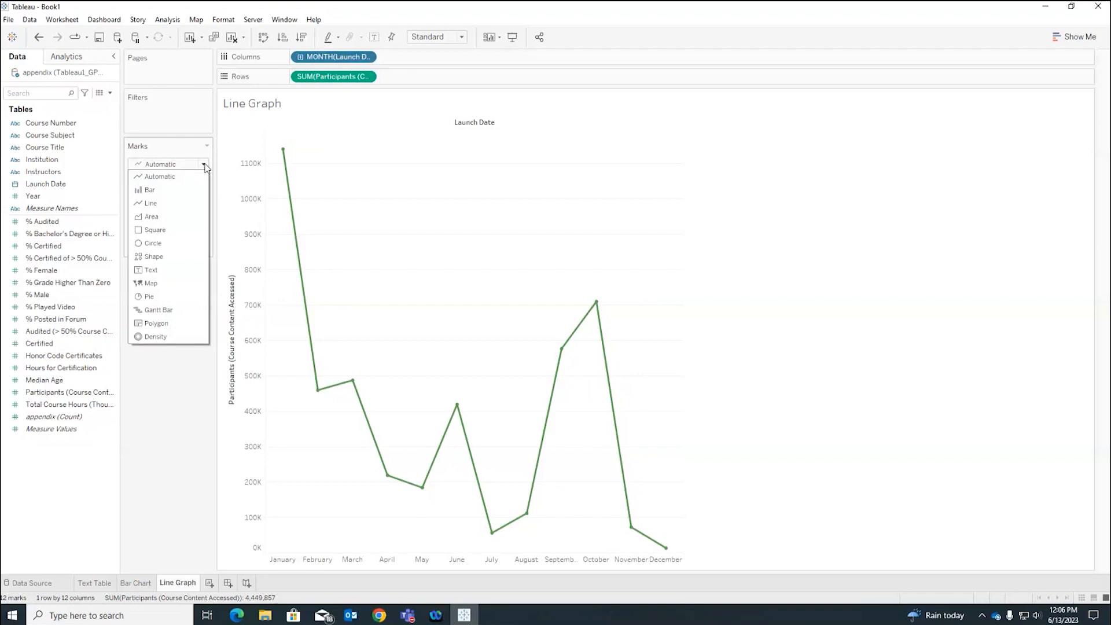
{"action": "left_click", "coordinate": [193, 217]}
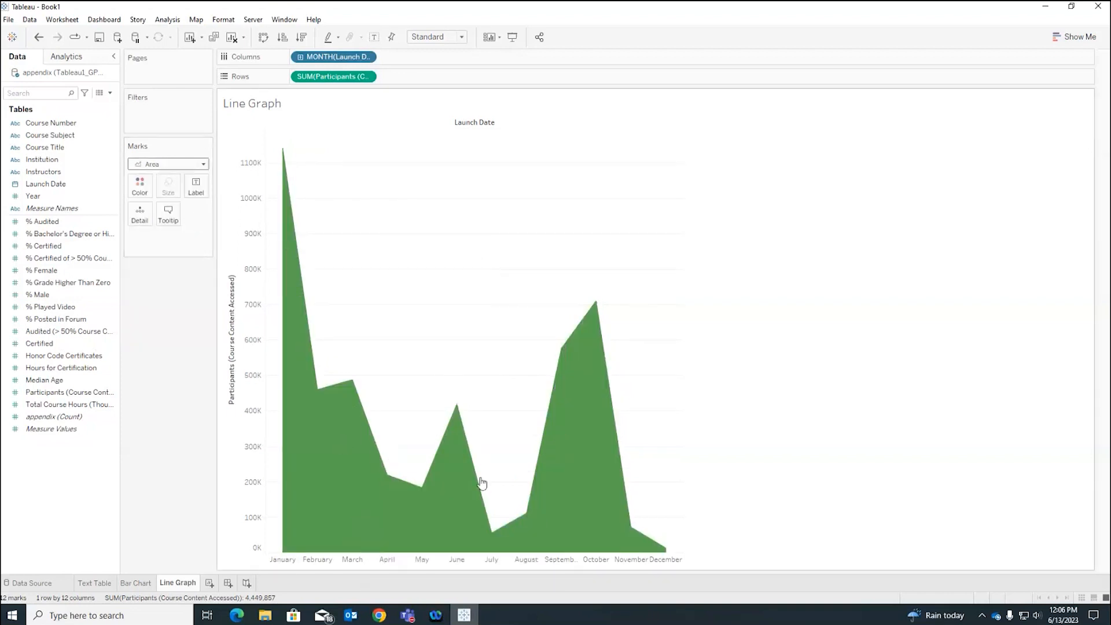
{"action": "left_click", "coordinate": [204, 165]}
{"action": "left_click", "coordinate": [184, 177]}
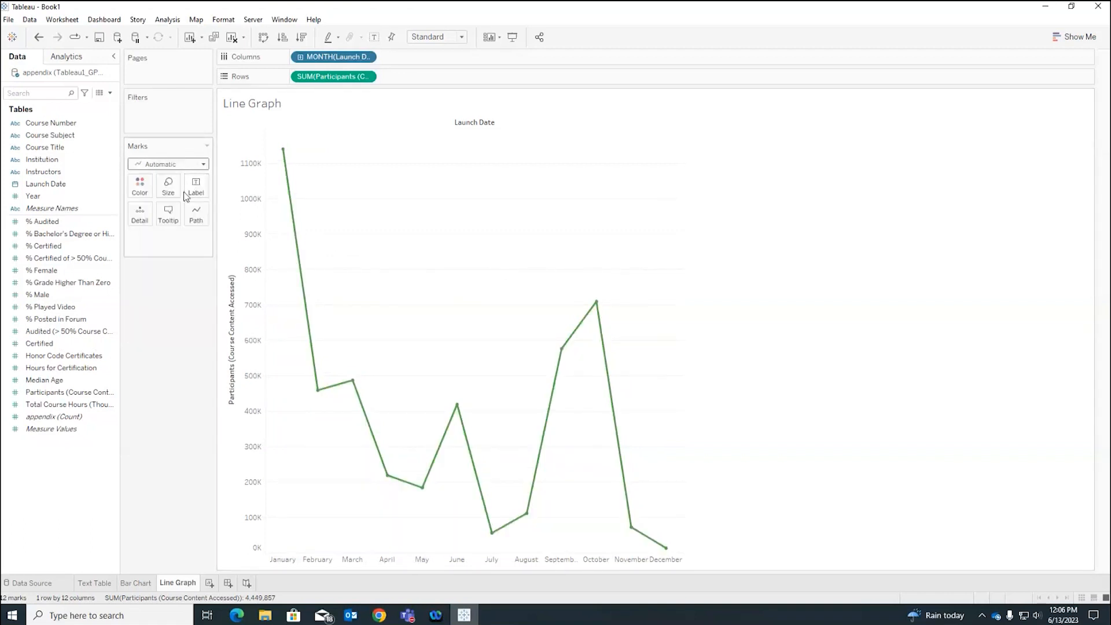
- Replace the line graph's title with "Participants by Course Launch Date"
{"action": "double_click", "coordinate": [263, 106]}
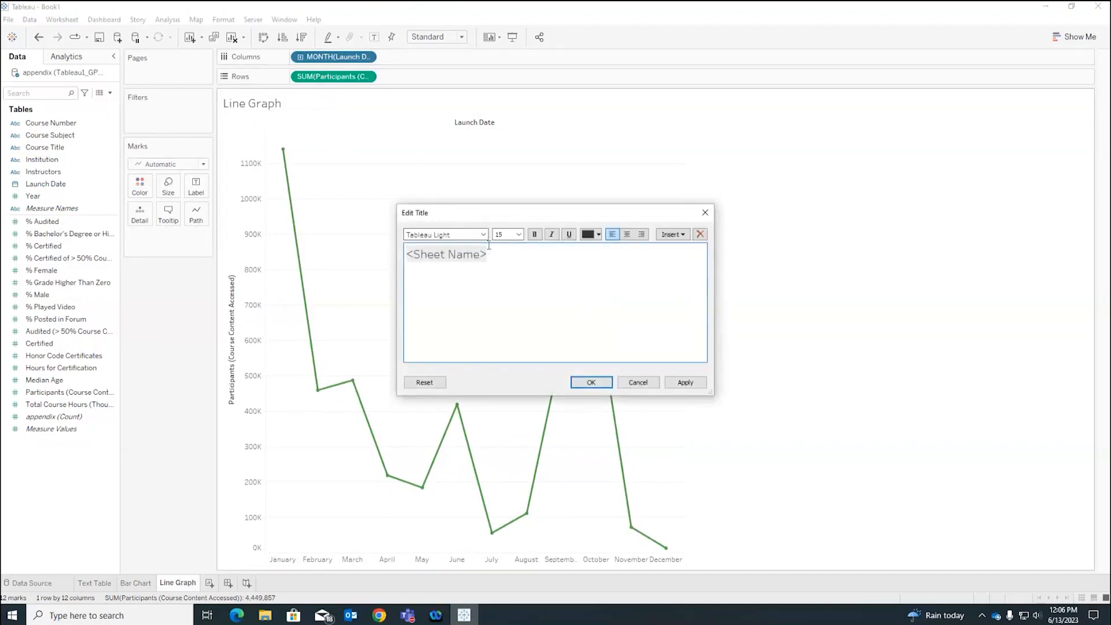
{"action": "left_click_drag", "start_coordinate": [501, 255], "coordinate": [312, 248]}
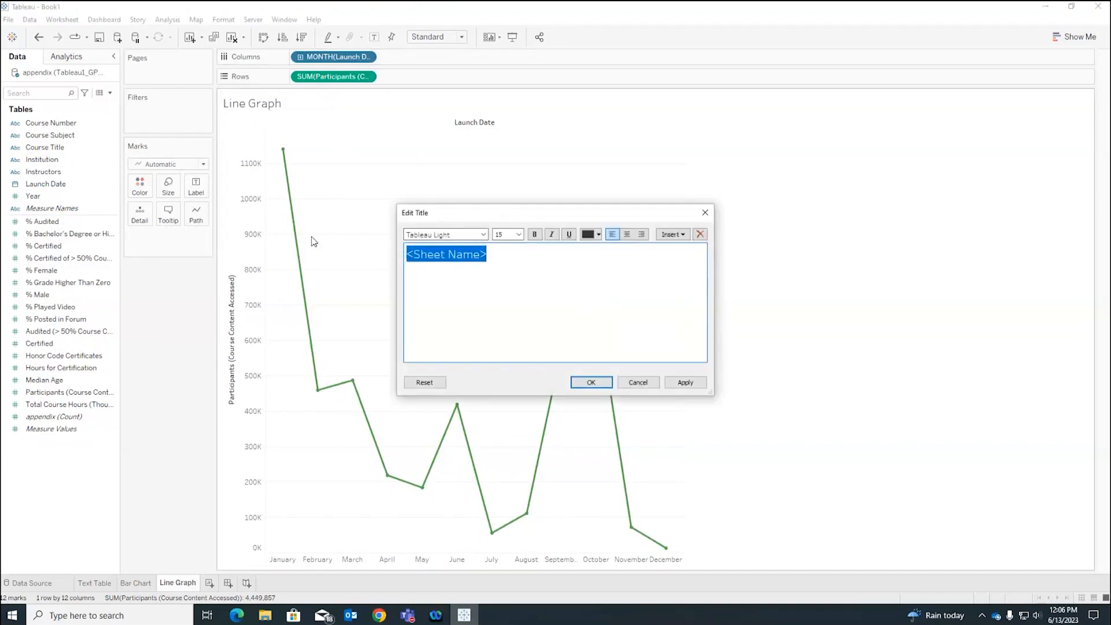
{"action": "key", "text": "BackSpace"}
{"action": "type", "text": "Participants by"}
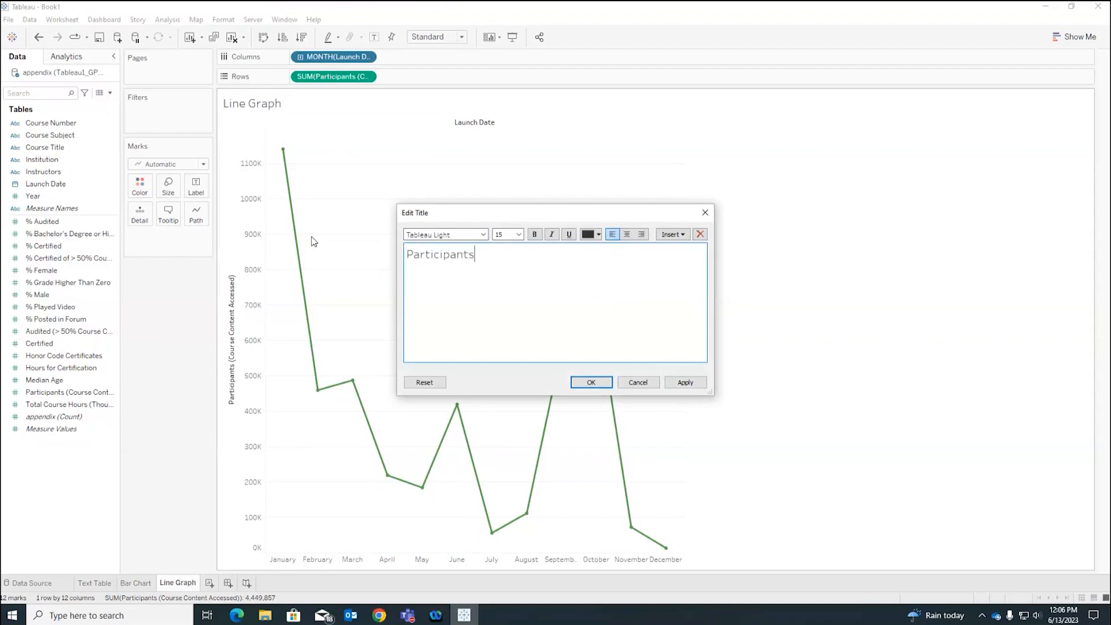
{"action": "type", "text": "Course Launch Date"}
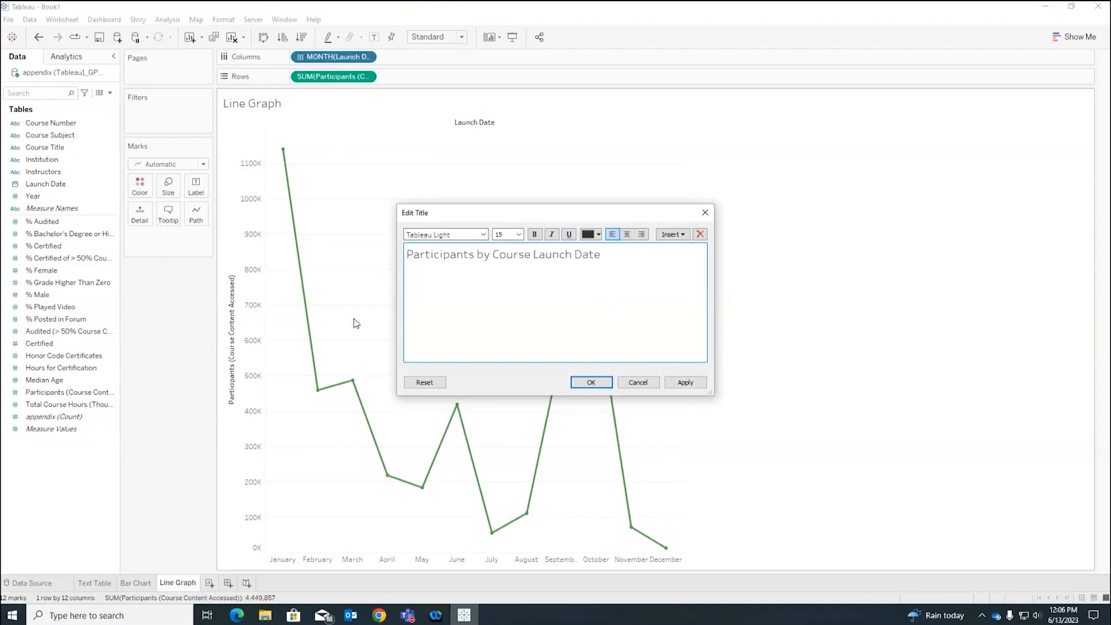
{"action": "left_click", "coordinate": [695, 384]}
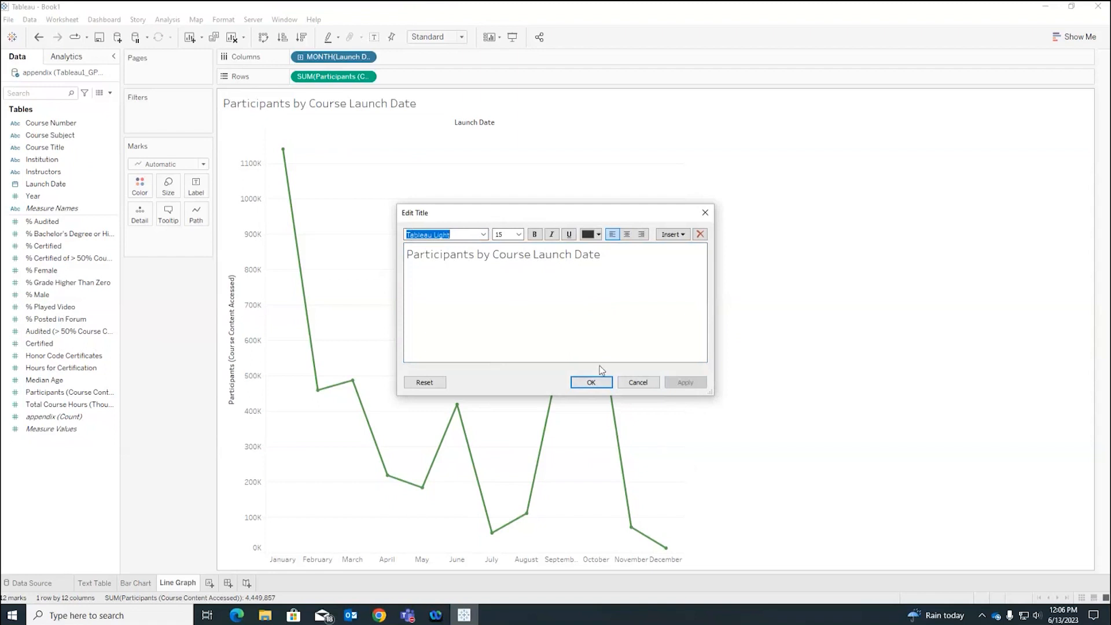
{"action": "left_click", "coordinate": [591, 381]}
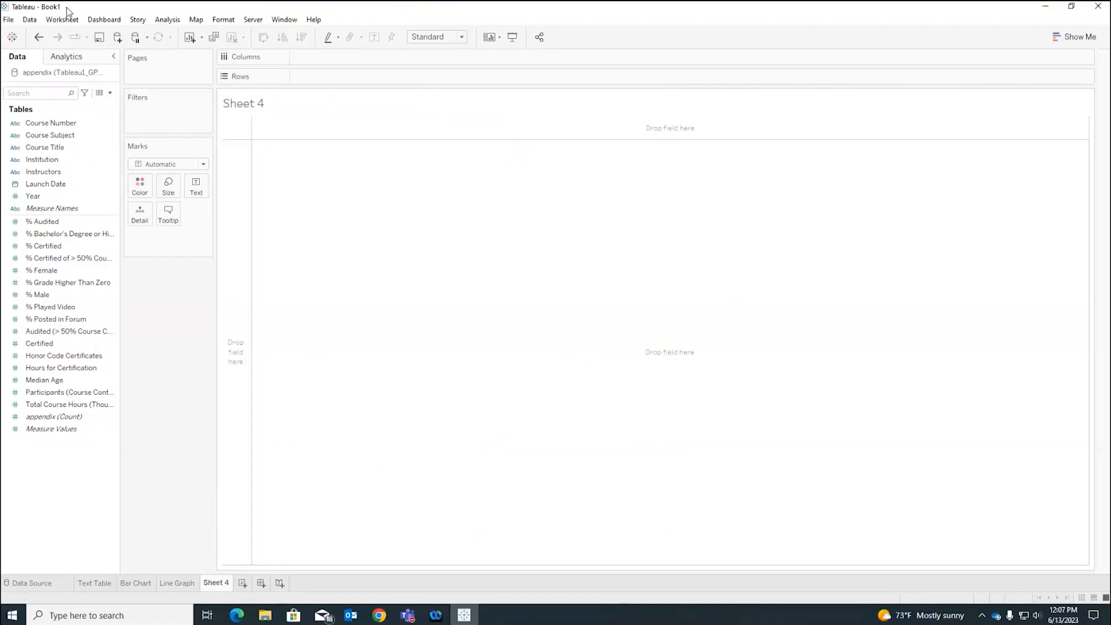
- Rename the new worksheet Sheet 4 as Table Calculations
{"action": "double_click", "coordinate": [222, 583]}
{"action": "type", "text": "Table Calculations"}
{"action": "key", "text": "Return"}
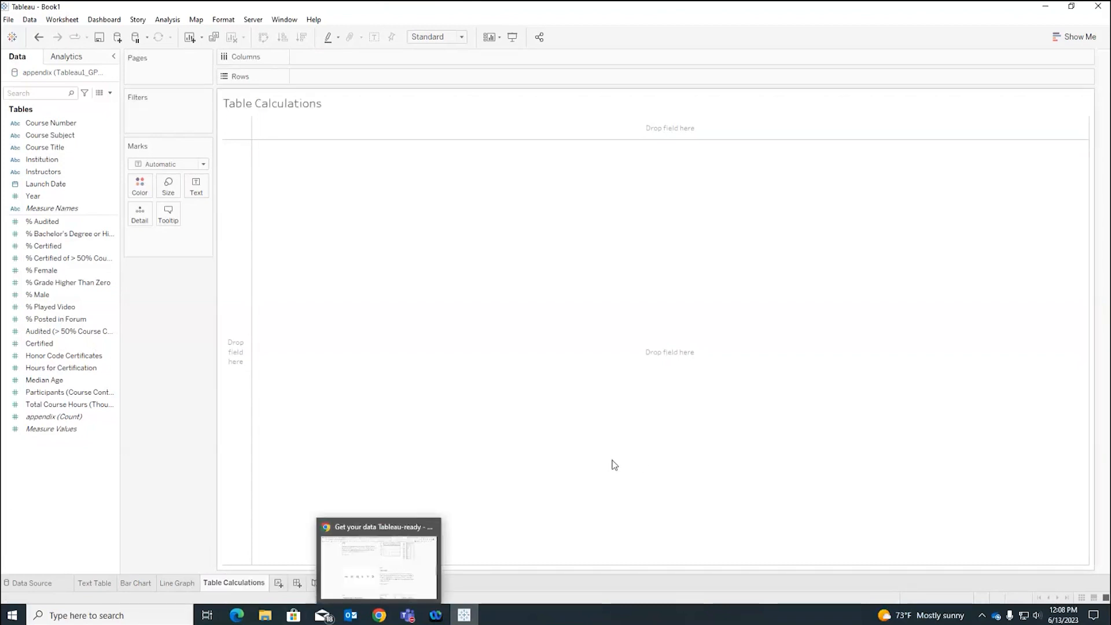
- Switch to Chrome and read the introduction of the Tableau help article on transforming values with table calculations
{"action": "left_click", "coordinate": [1036, 7]}
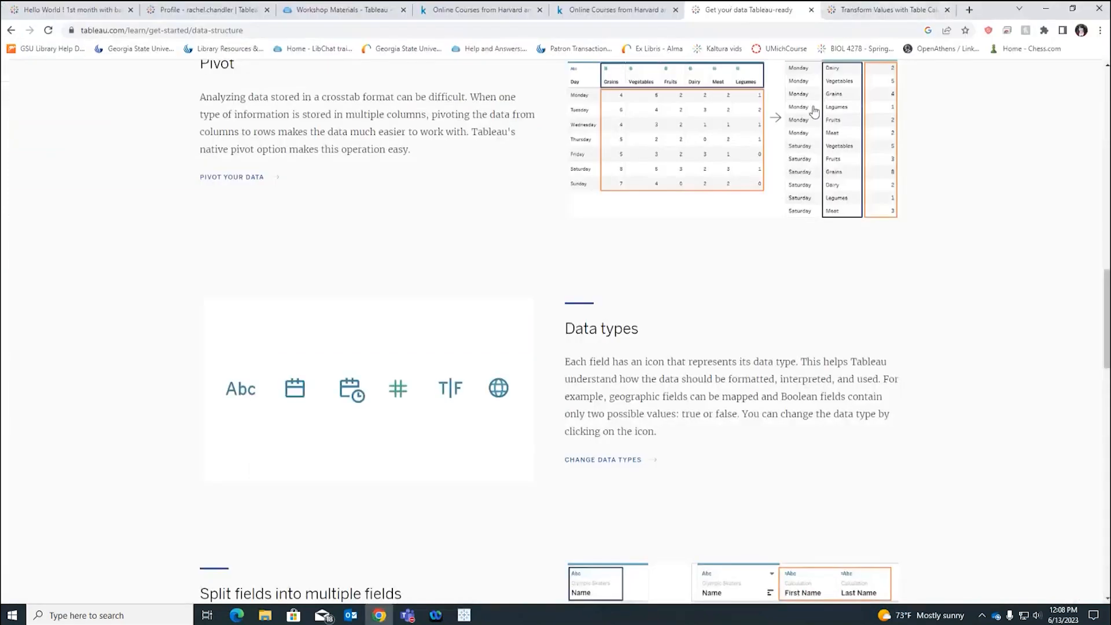
{"action": "left_click", "coordinate": [839, 8]}
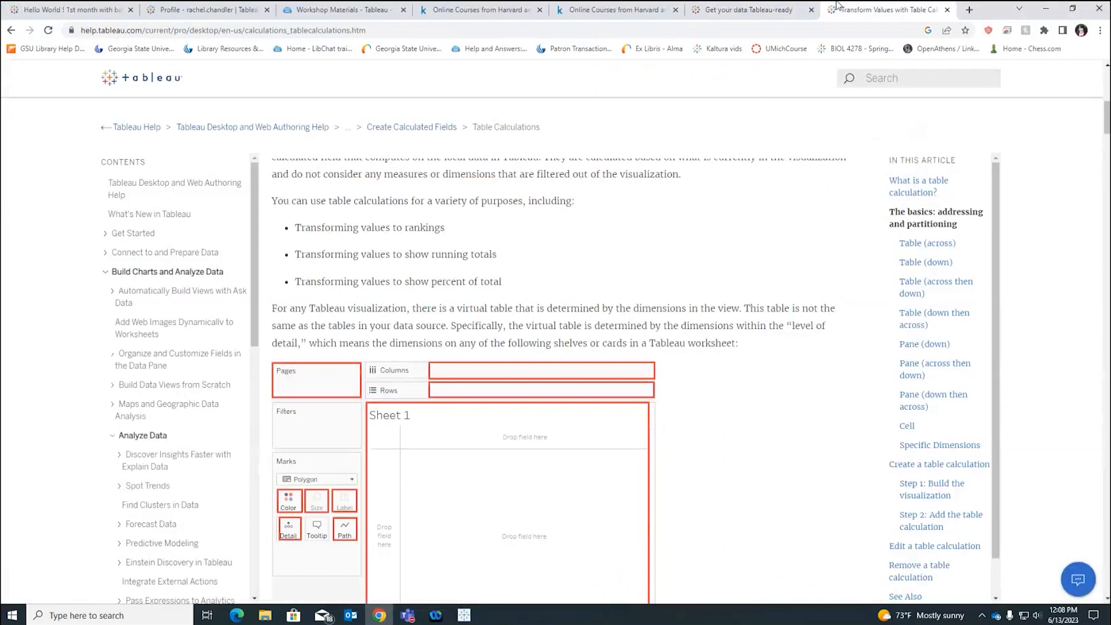
{"action": "scroll", "coordinate": [648, 243], "scroll_direction": "up", "scroll_amount": 1}
{"action": "scroll", "coordinate": [421, 435], "scroll_direction": "down", "scroll_amount": 2}
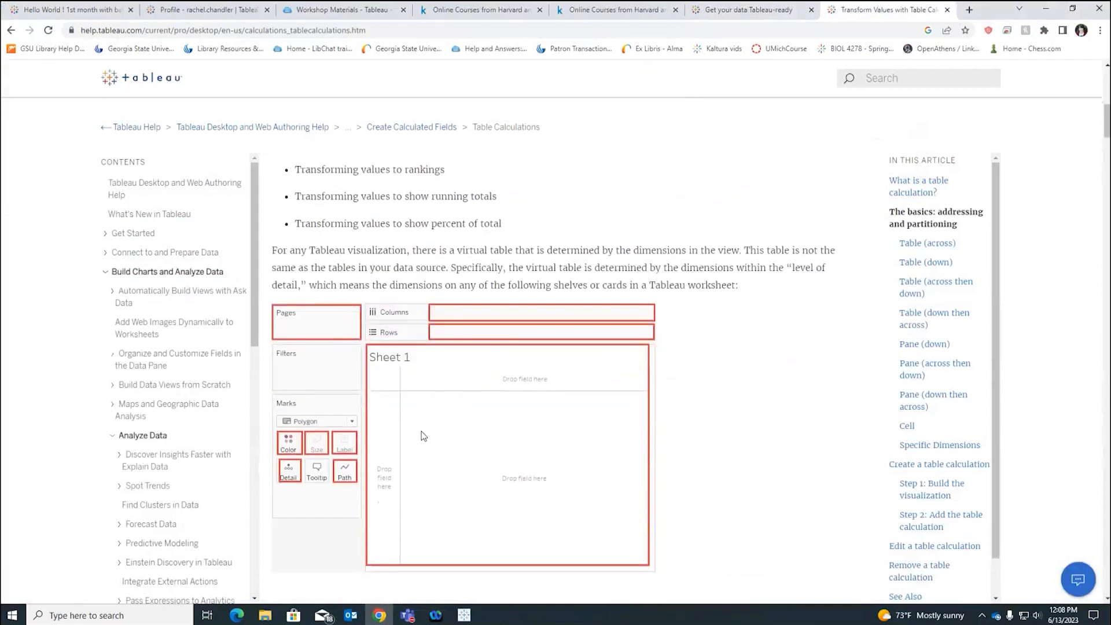
{"action": "scroll", "coordinate": [743, 482], "scroll_direction": "up", "scroll_amount": 3}
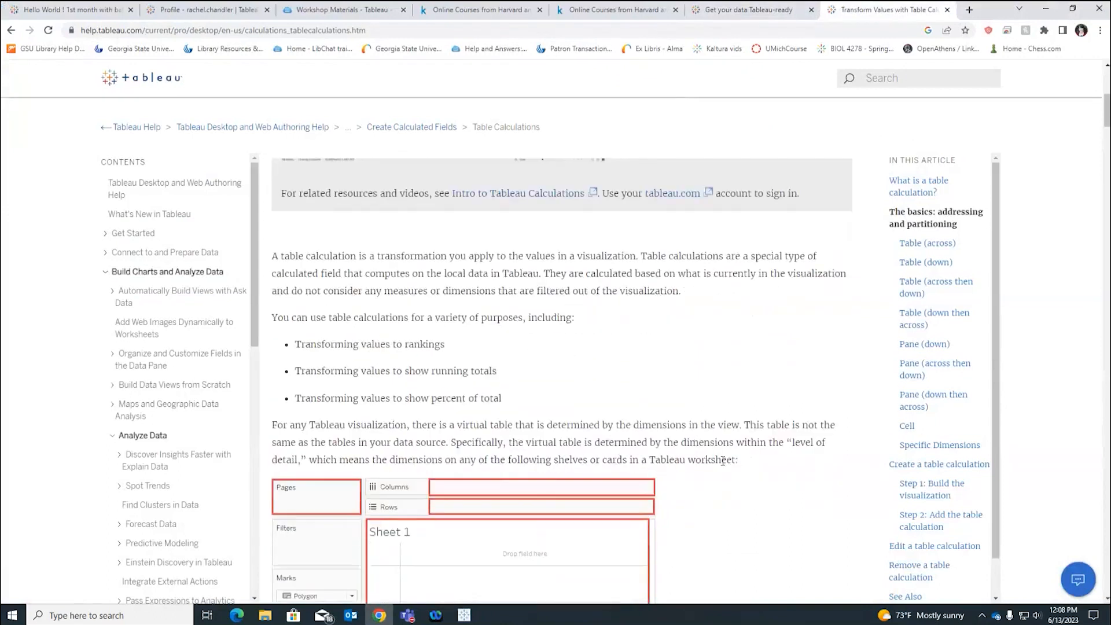
{"action": "scroll", "coordinate": [722, 460], "scroll_direction": "down", "scroll_amount": 1}
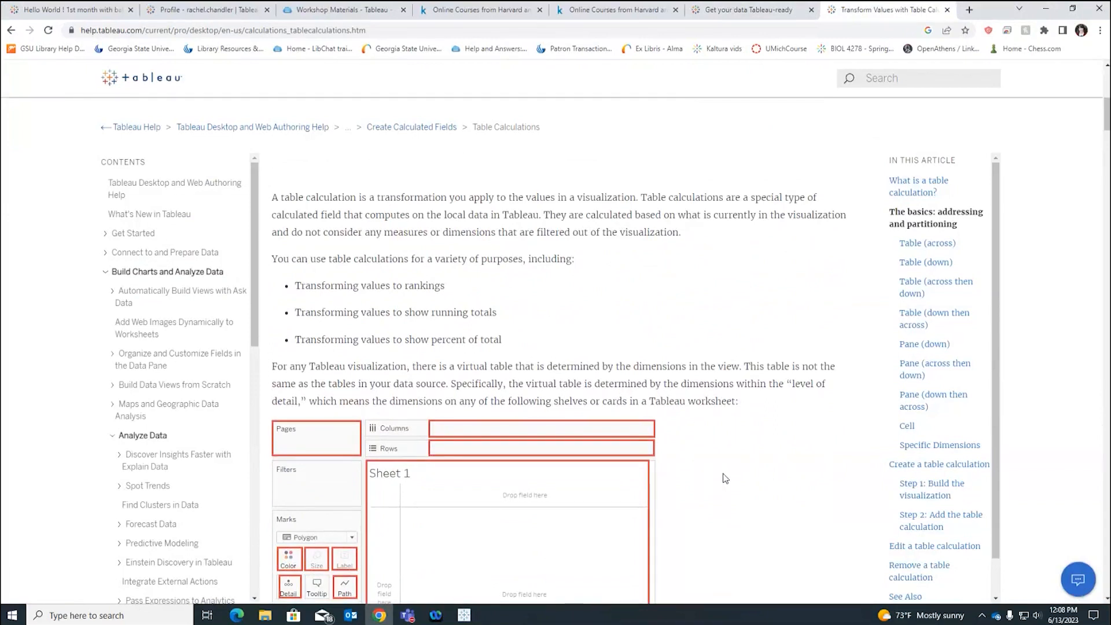
{"action": "scroll", "coordinate": [744, 484], "scroll_direction": "down", "scroll_amount": 3}
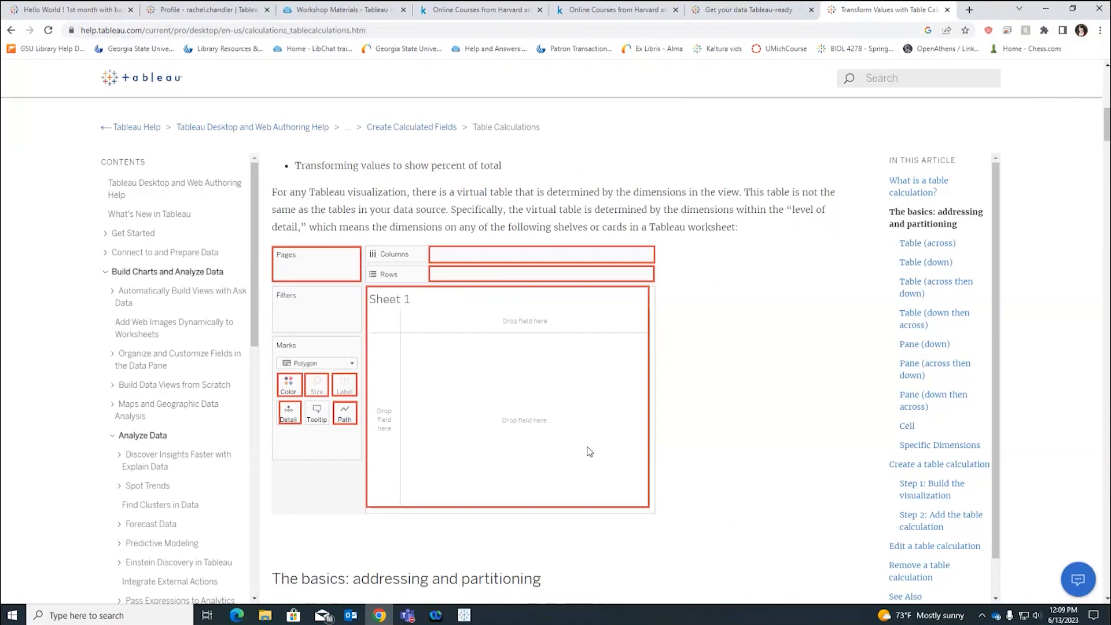
{"action": "scroll", "coordinate": [607, 414], "scroll_direction": "down", "scroll_amount": 1}
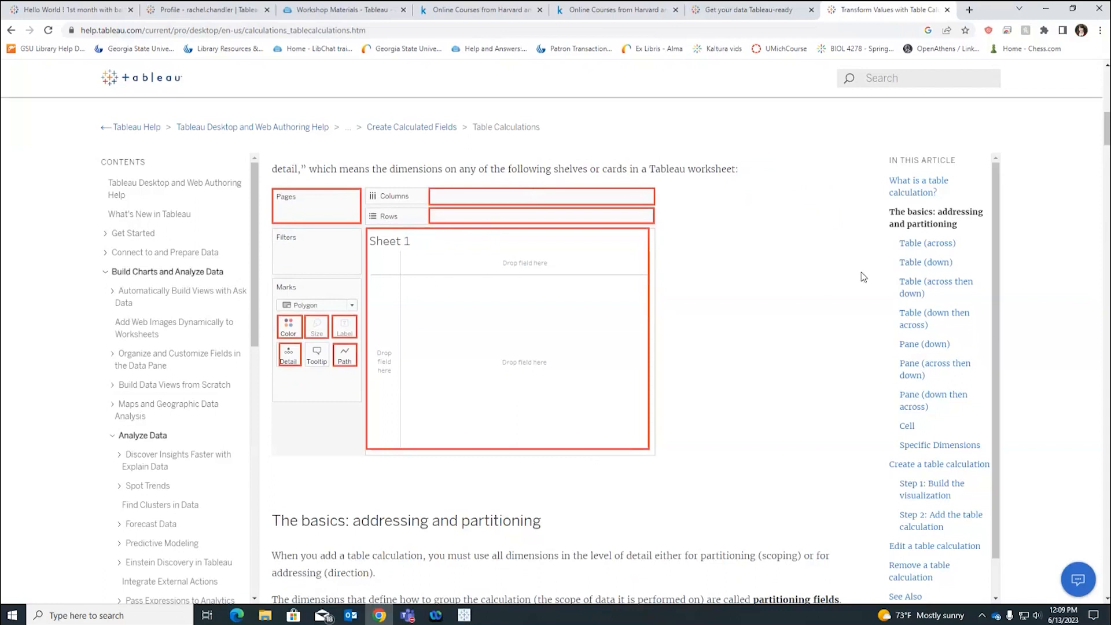
- Examine the help article's addressing and partitioning basics and its Table (across), (down), (across then down) and (down then across) examples
{"action": "scroll", "coordinate": [823, 273], "scroll_direction": "down", "scroll_amount": 7}
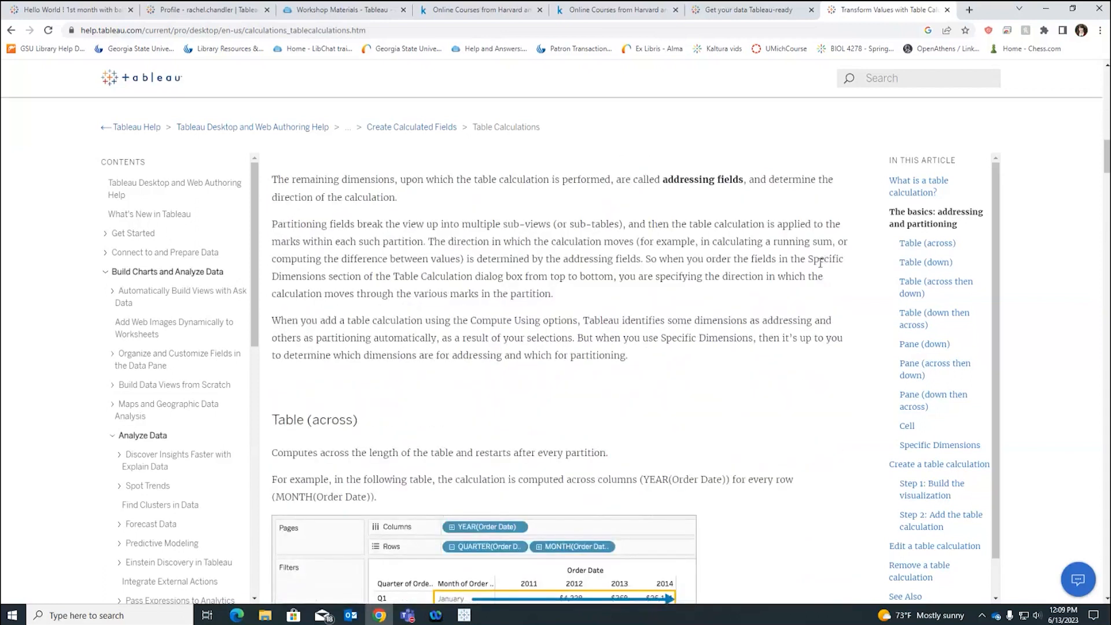
{"action": "scroll", "coordinate": [813, 267], "scroll_direction": "down", "scroll_amount": 5}
{"action": "scroll", "coordinate": [807, 272], "scroll_direction": "up", "scroll_amount": 2}
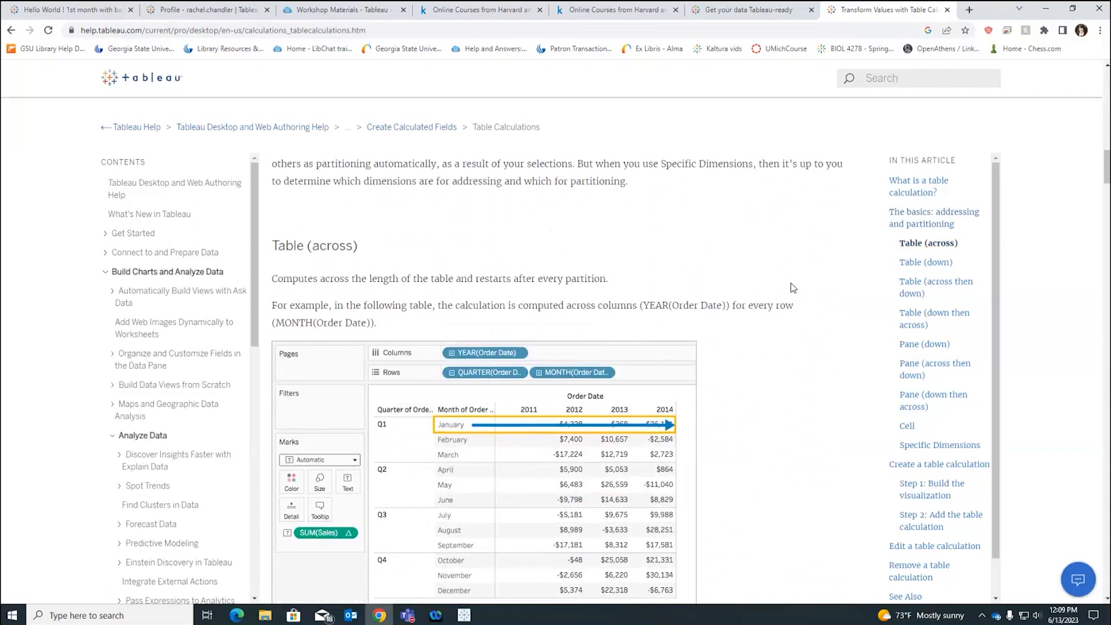
{"action": "scroll", "coordinate": [782, 275], "scroll_direction": "down", "scroll_amount": 1}
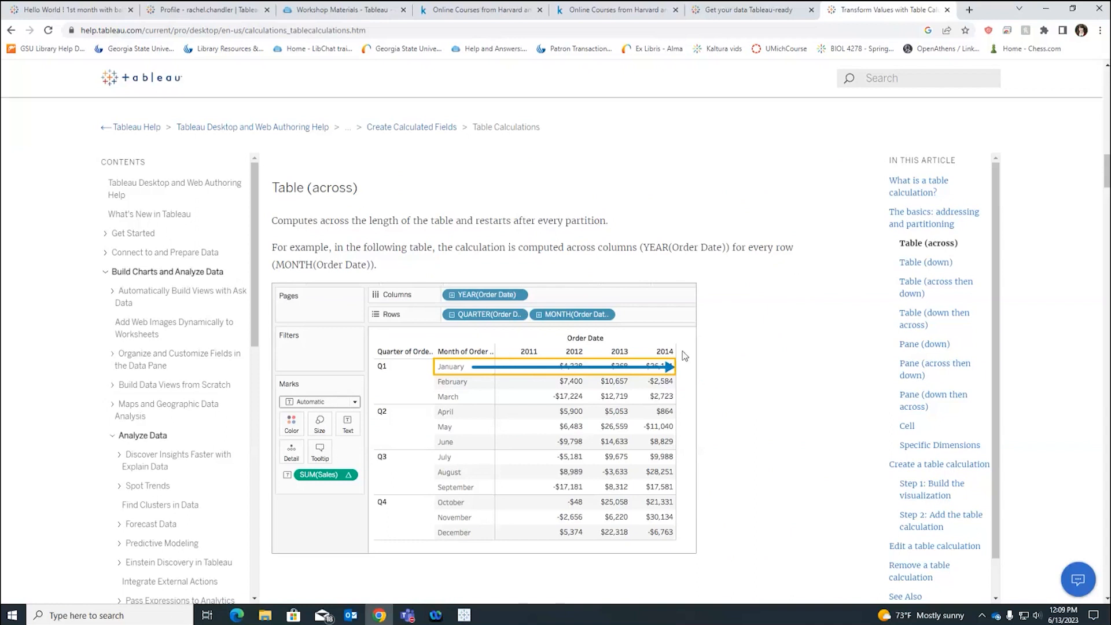
{"action": "scroll", "coordinate": [684, 355], "scroll_direction": "down", "scroll_amount": 8}
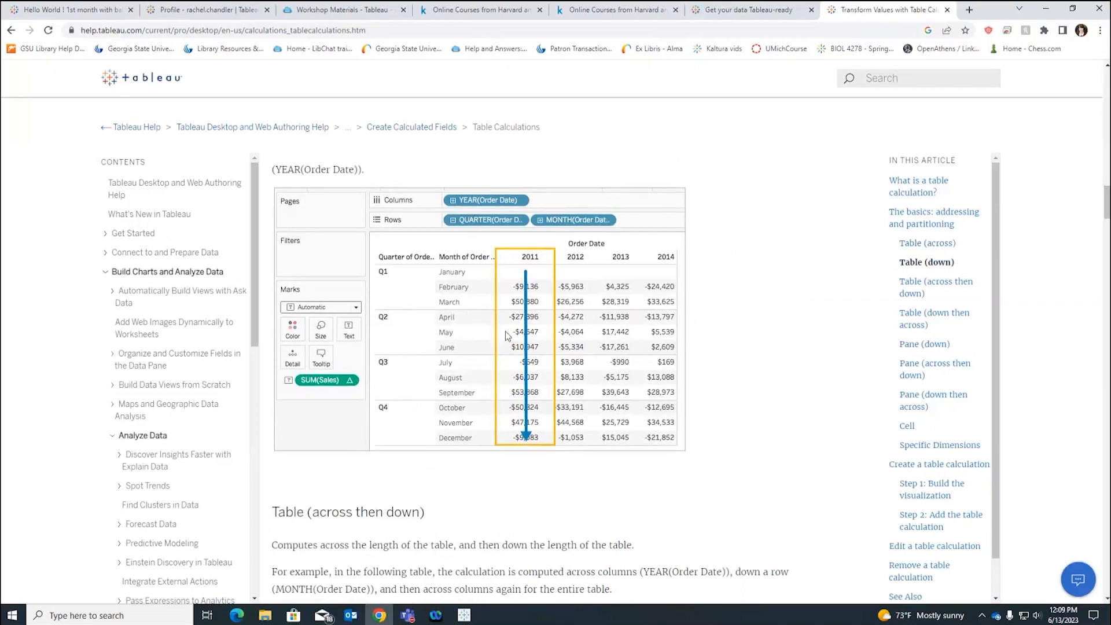
{"action": "scroll", "coordinate": [687, 342], "scroll_direction": "down", "scroll_amount": 1}
{"action": "scroll", "coordinate": [686, 339], "scroll_direction": "down", "scroll_amount": 7}
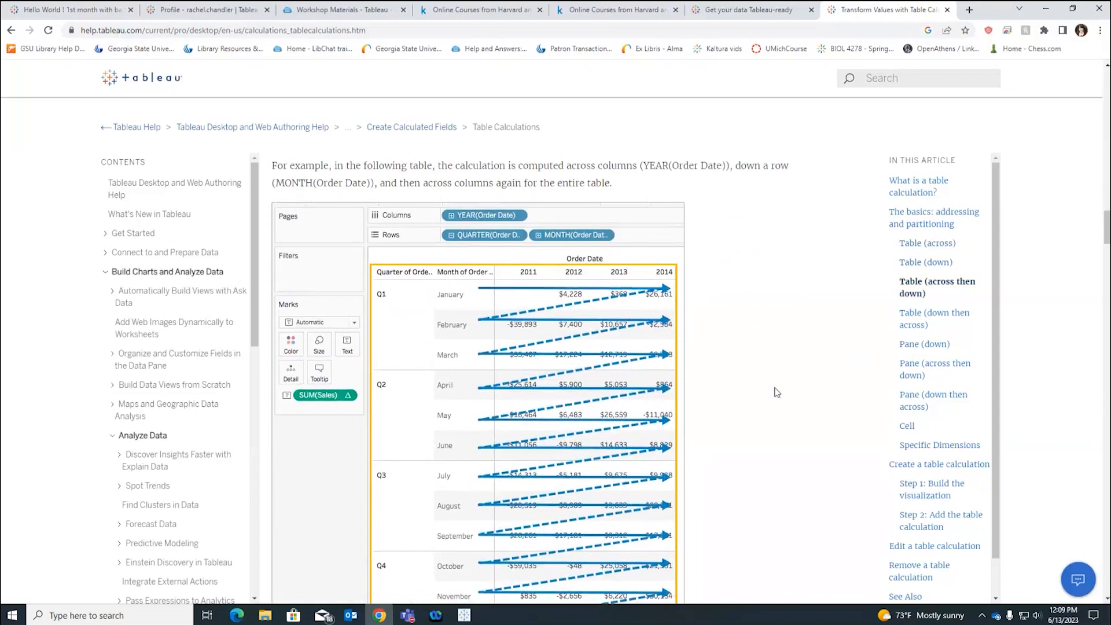
{"action": "scroll", "coordinate": [741, 396], "scroll_direction": "down", "scroll_amount": 8}
{"action": "scroll", "coordinate": [741, 397], "scroll_direction": "down", "scroll_amount": 1}
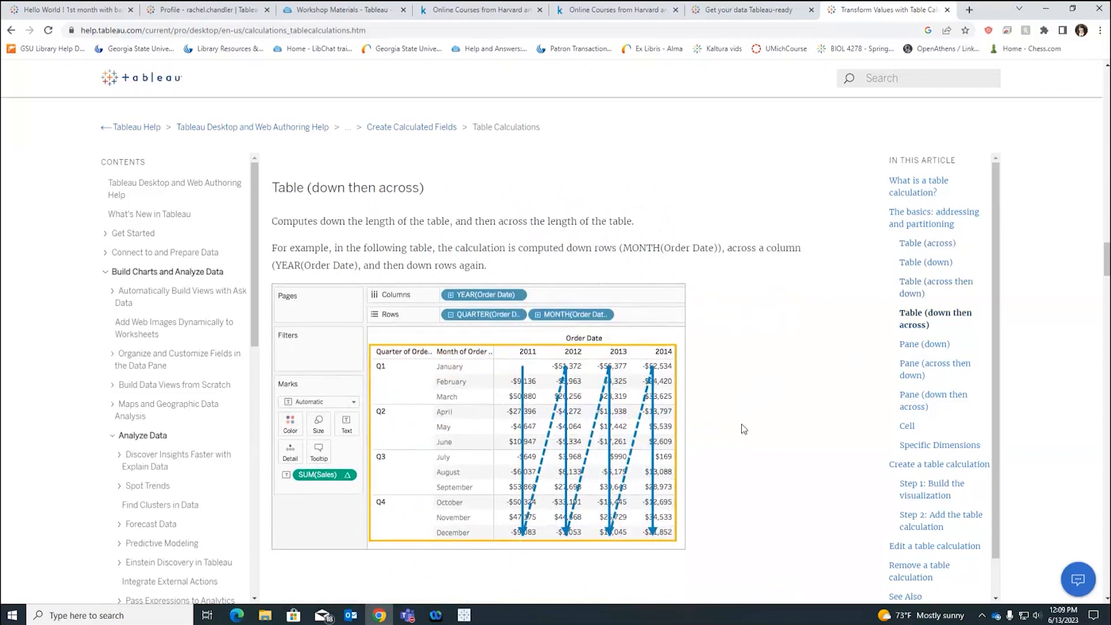
- Examine the help article's Pane (down) and Pane (across then down) calculation examples
{"action": "scroll", "coordinate": [752, 442], "scroll_direction": "down", "scroll_amount": 8}
{"action": "scroll", "coordinate": [754, 399], "scroll_direction": "down", "scroll_amount": 5}
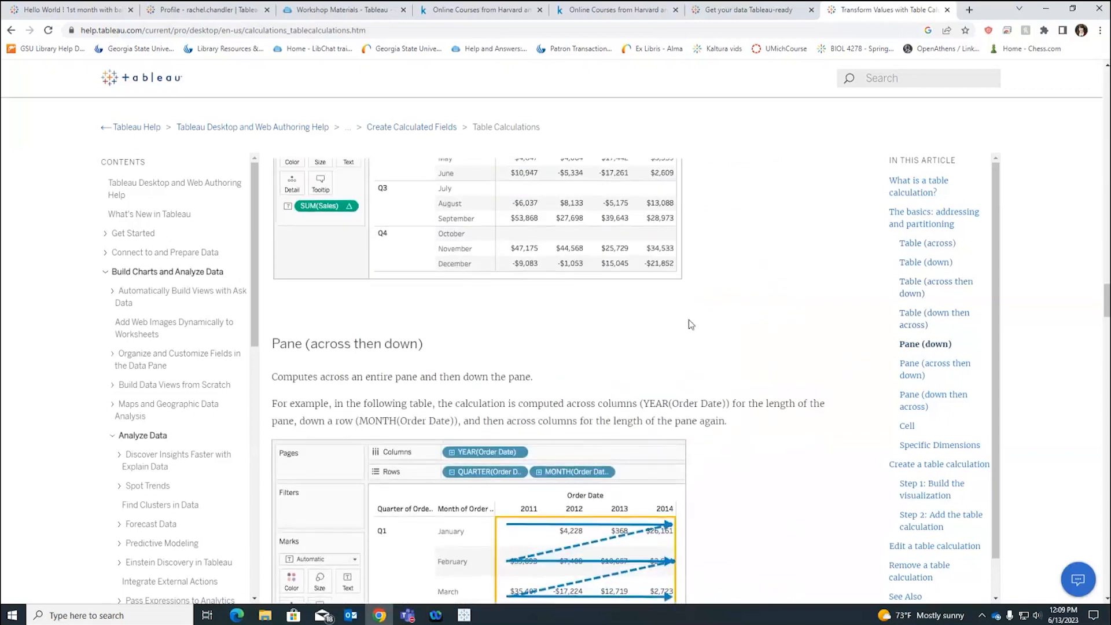
{"action": "scroll", "coordinate": [689, 320], "scroll_direction": "up", "scroll_amount": 3}
{"action": "scroll", "coordinate": [777, 365], "scroll_direction": "down", "scroll_amount": 3}
{"action": "scroll", "coordinate": [763, 359], "scroll_direction": "down", "scroll_amount": 3}
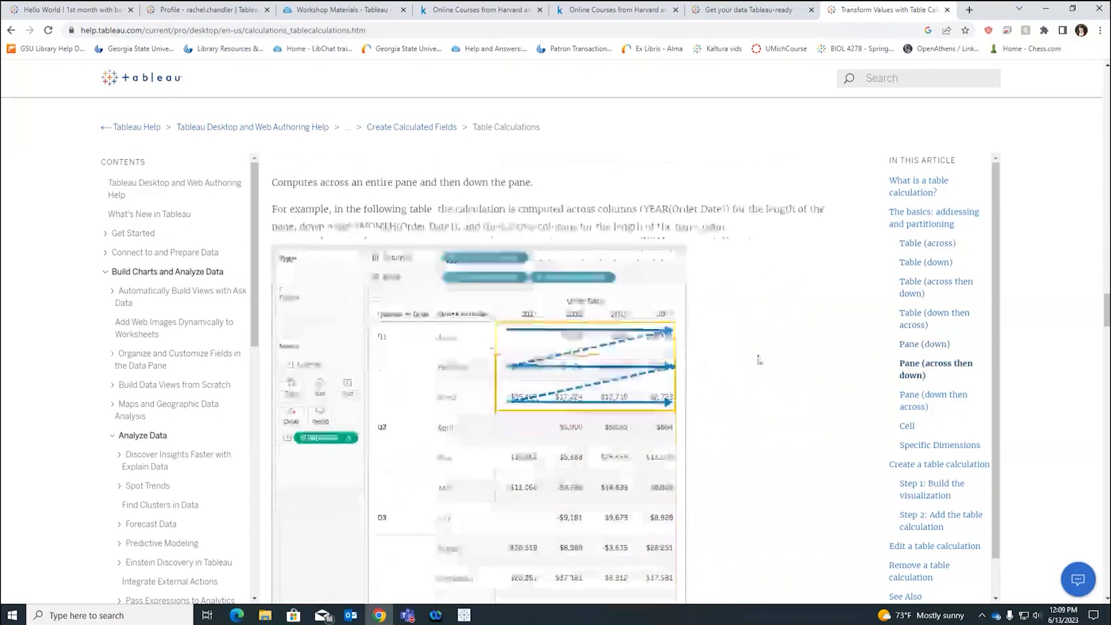
{"action": "scroll", "coordinate": [756, 355], "scroll_direction": "up", "scroll_amount": 2}
{"action": "scroll", "coordinate": [680, 317], "scroll_direction": "down", "scroll_amount": 1}
{"action": "scroll", "coordinate": [680, 317], "scroll_direction": "down", "scroll_amount": 1}
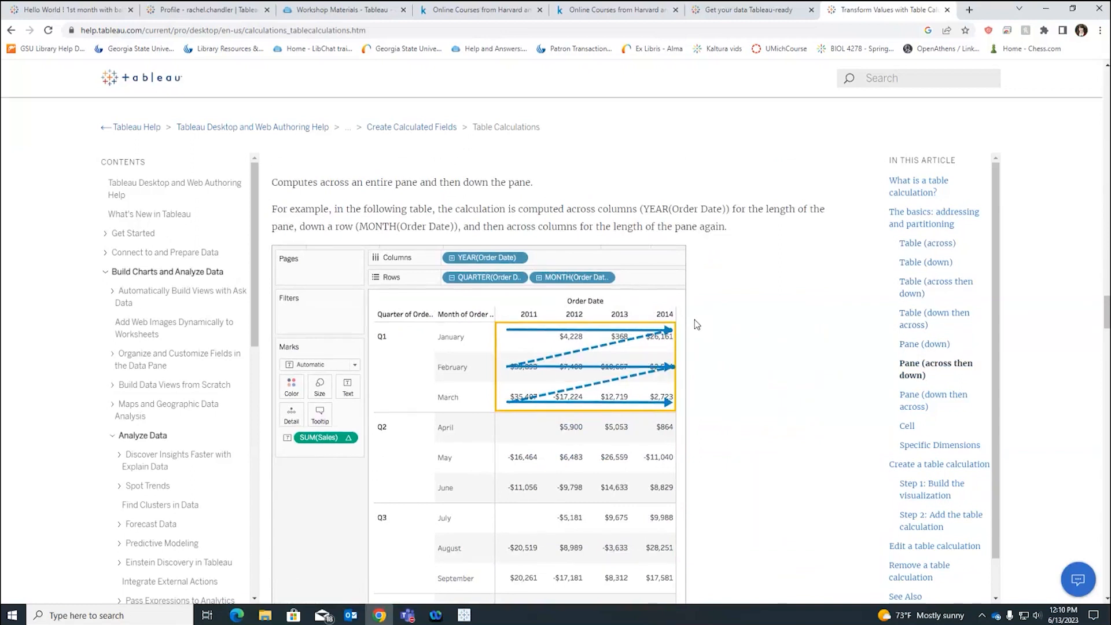
- Switch back to Tableau and lay out the Table Calculations sheet with the year of Launch Date in columns and its quarter in rows
{"action": "left_click", "coordinate": [1047, 10]}
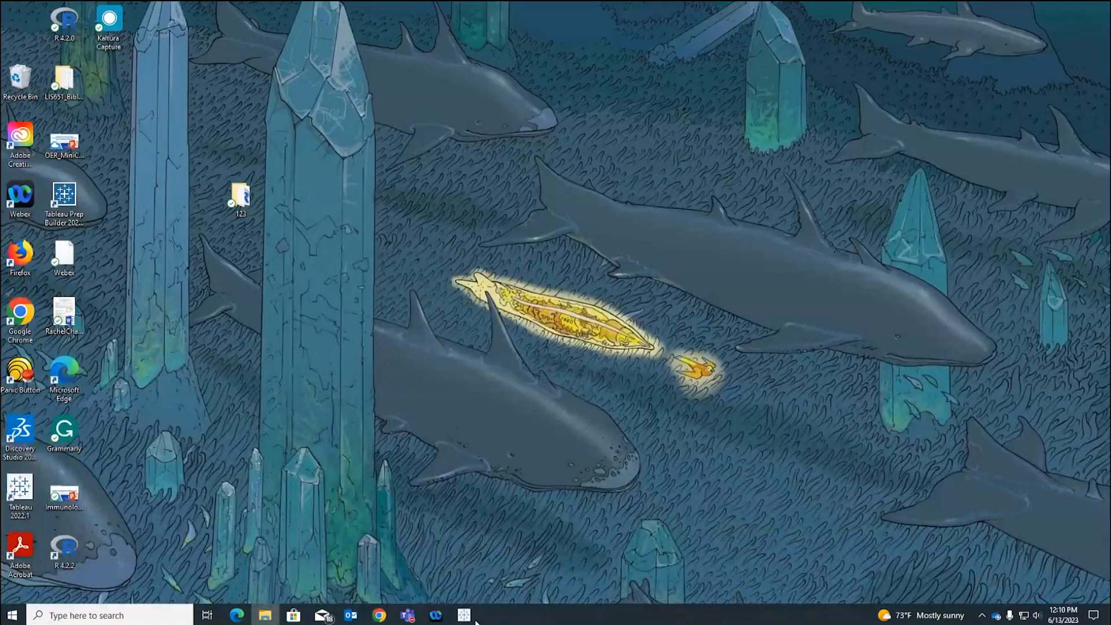
{"action": "left_click", "coordinate": [470, 617]}
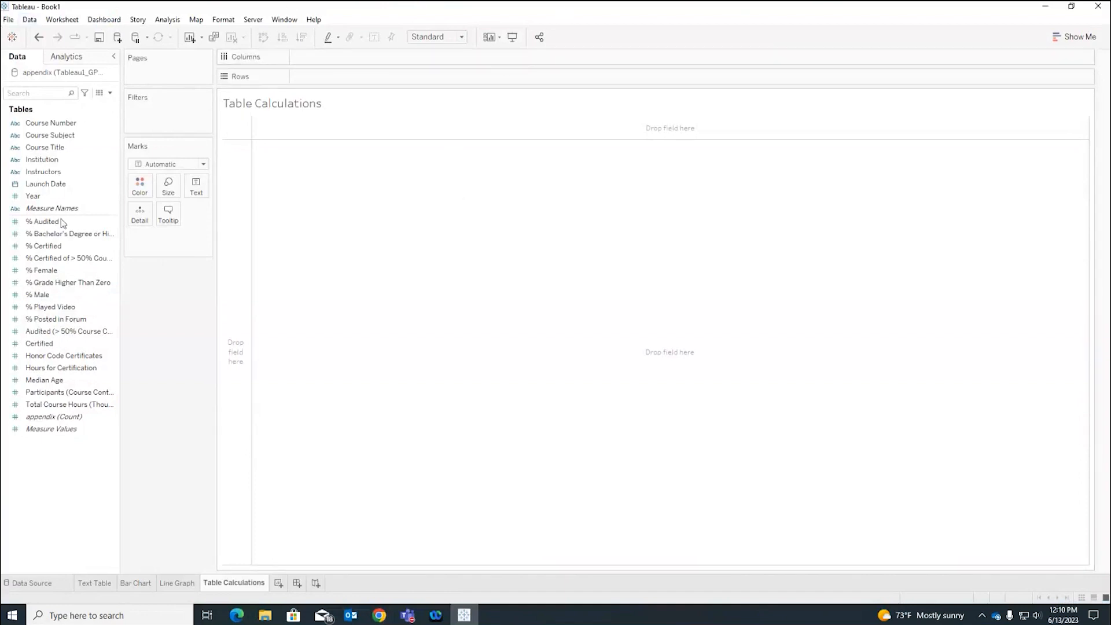
{"action": "left_click", "coordinate": [75, 184]}
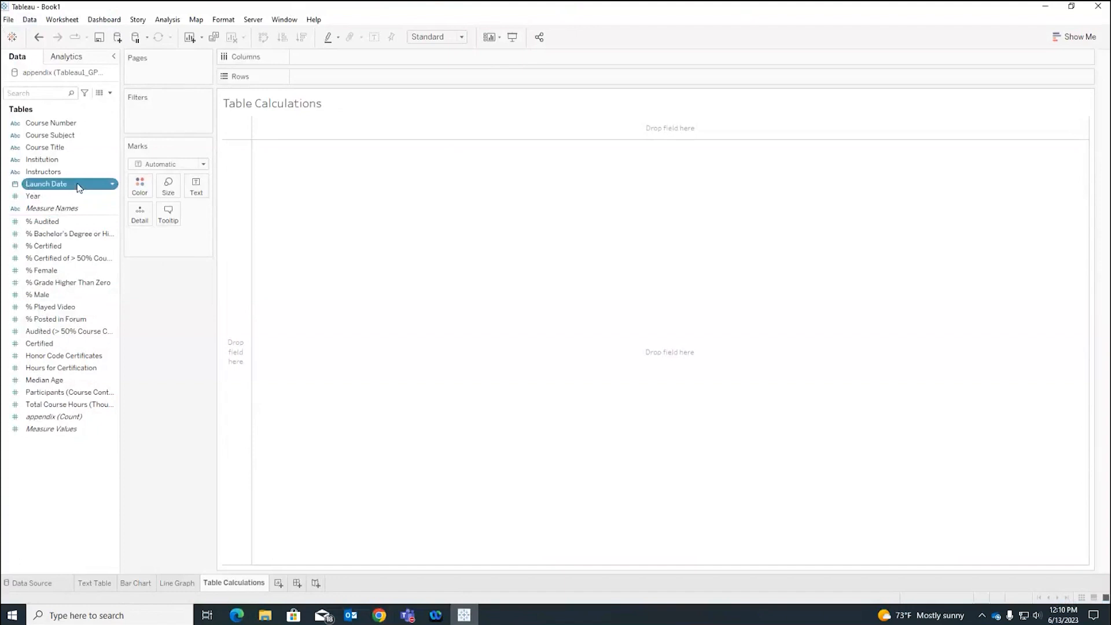
{"action": "left_click_drag", "start_coordinate": [79, 188], "coordinate": [359, 62]}
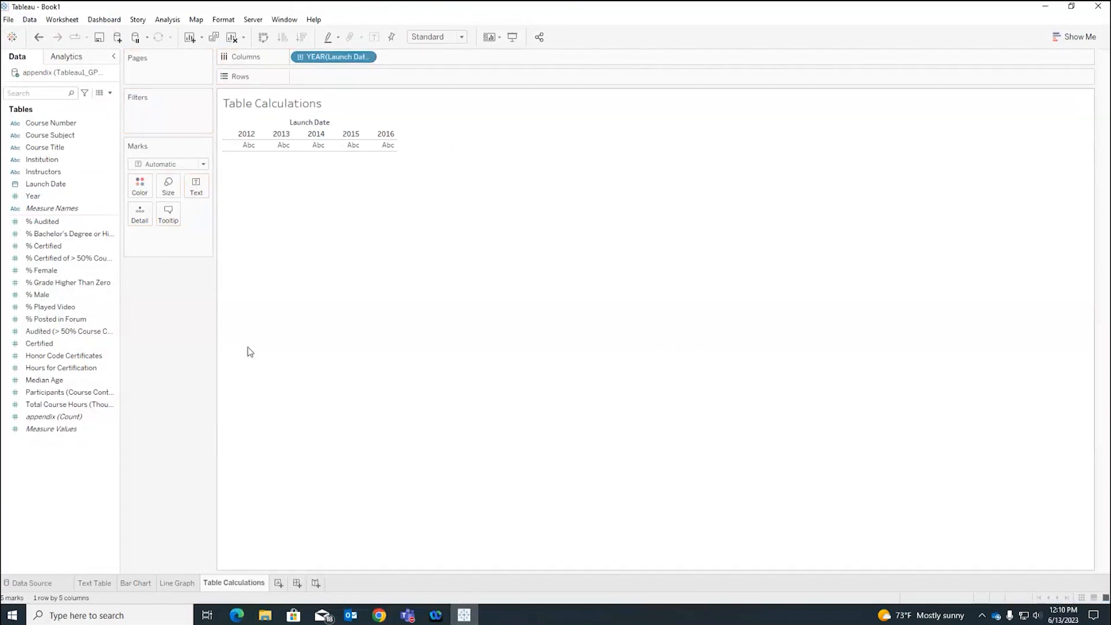
{"action": "left_click", "coordinate": [53, 134]}
{"action": "left_click", "coordinate": [68, 185]}
{"action": "left_click_drag", "start_coordinate": [73, 184], "coordinate": [327, 76]}
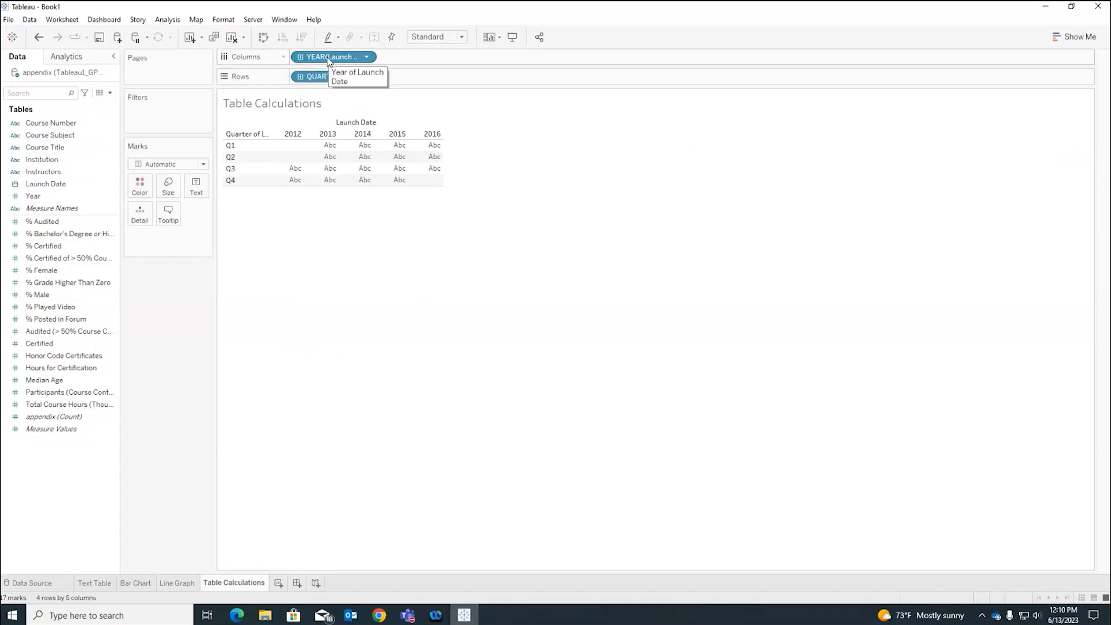
- Check the date level options of the Launch Date fields in columns and rows
{"action": "left_click", "coordinate": [366, 57]}
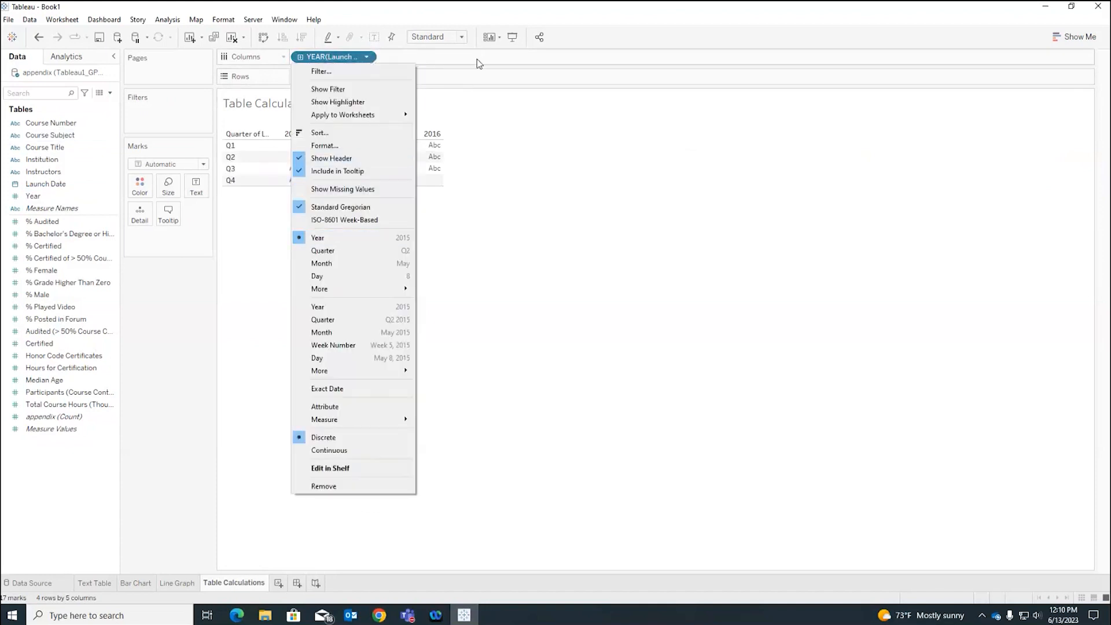
{"action": "left_click", "coordinate": [480, 67]}
{"action": "left_click", "coordinate": [367, 77]}
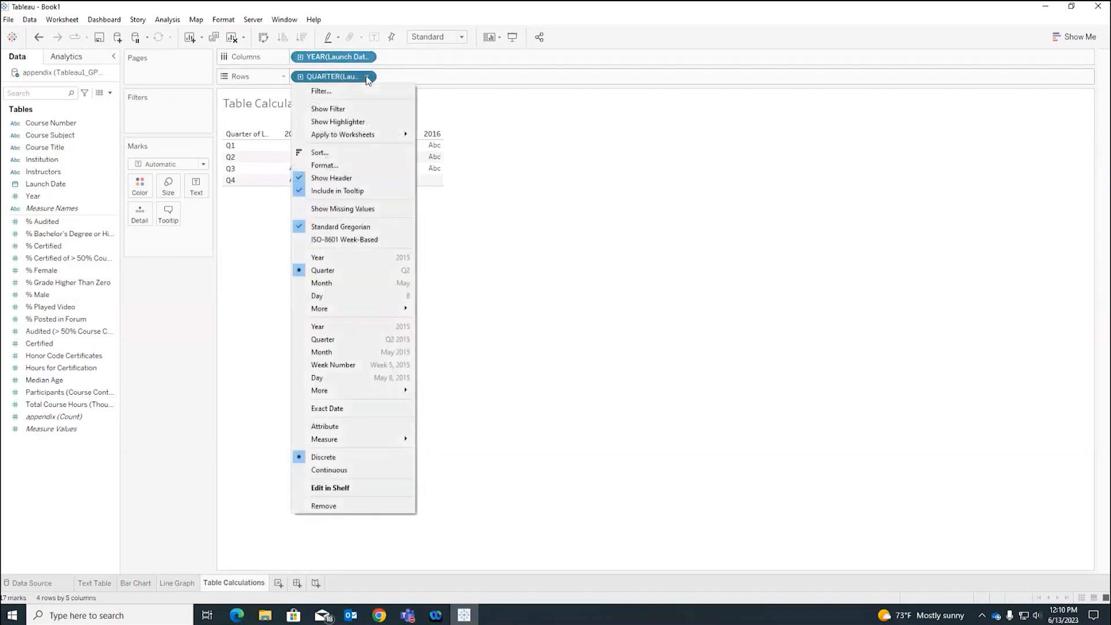
{"action": "left_click", "coordinate": [519, 193]}
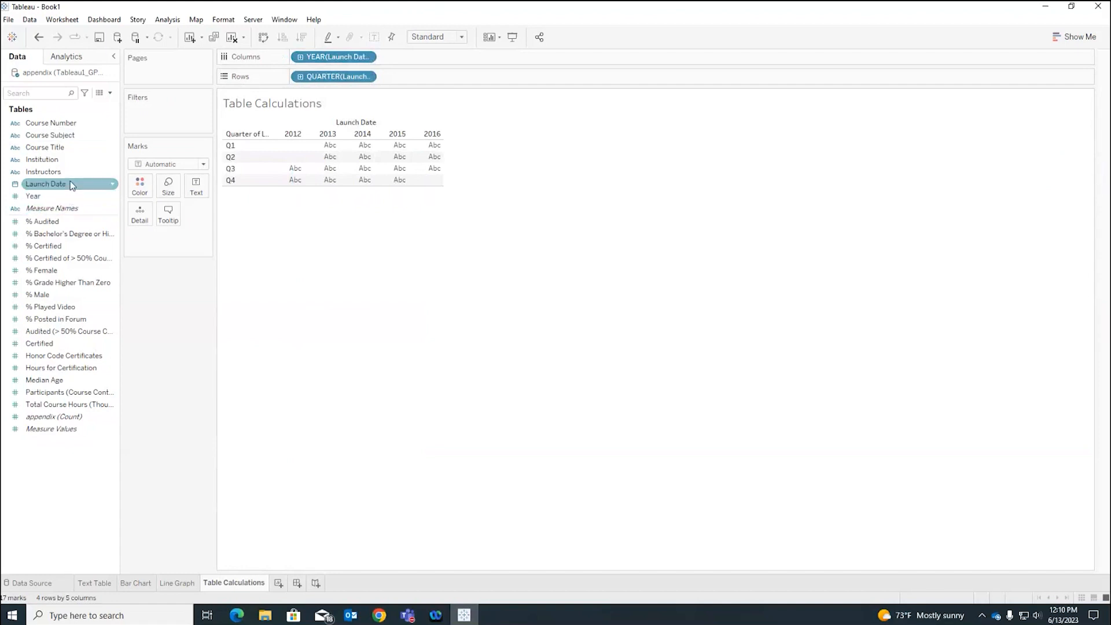
- Add Launch Date at month level to the rows after the quarter and show Participants (Course Content Accessed) as the table values
{"action": "left_click_drag", "start_coordinate": [72, 185], "coordinate": [450, 76]}
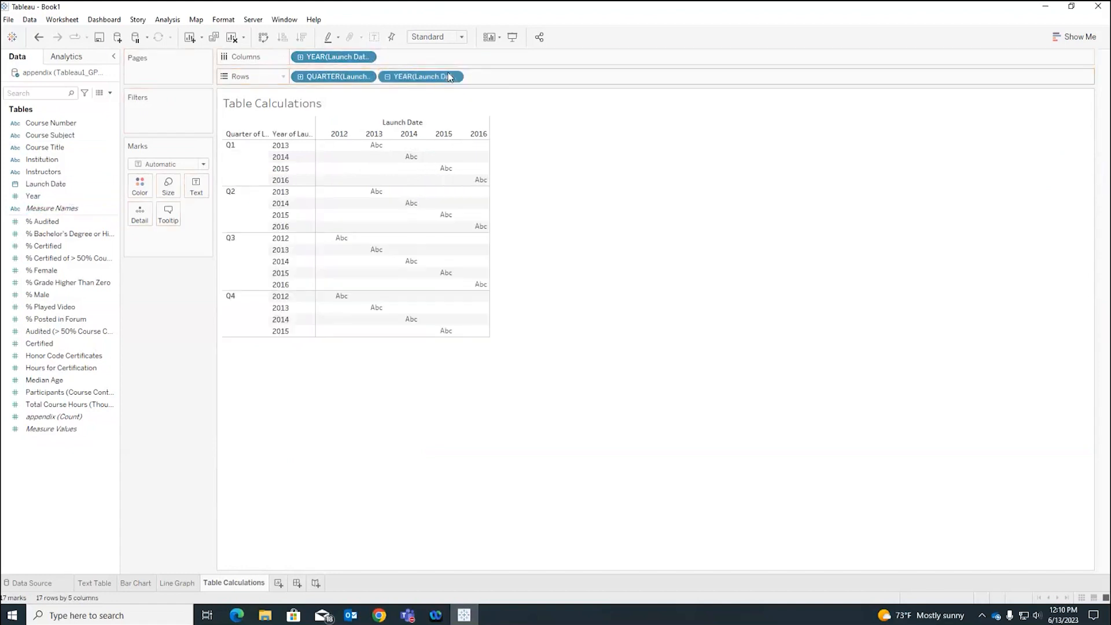
{"action": "left_click", "coordinate": [454, 77]}
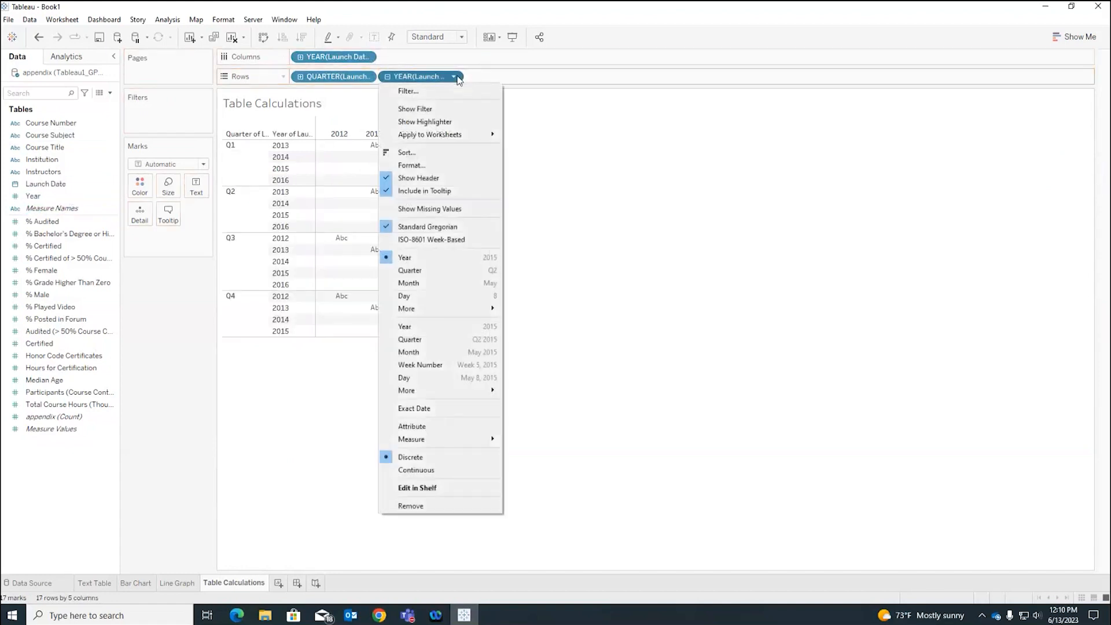
{"action": "left_click", "coordinate": [442, 287]}
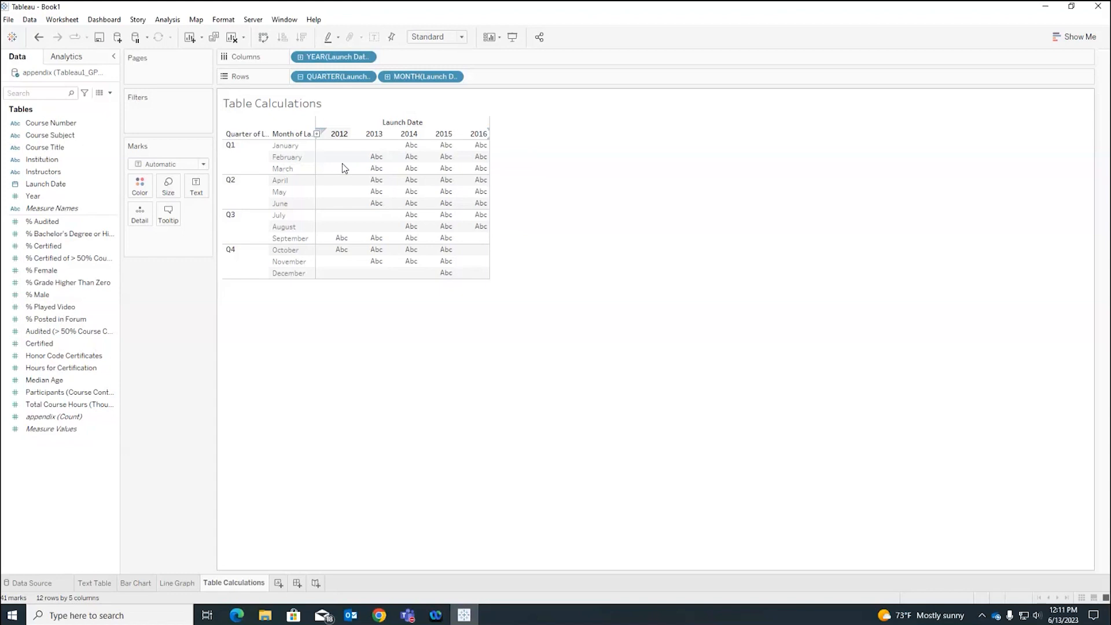
{"action": "left_click_drag", "start_coordinate": [344, 168], "coordinate": [367, 233]}
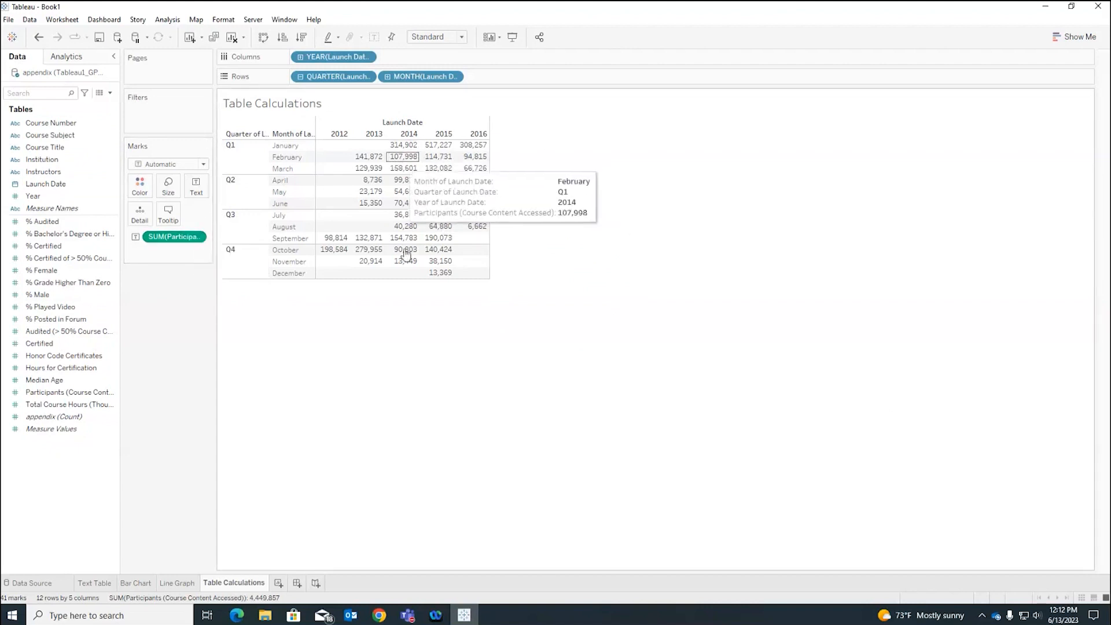
{"action": "right_click", "coordinate": [199, 240]}
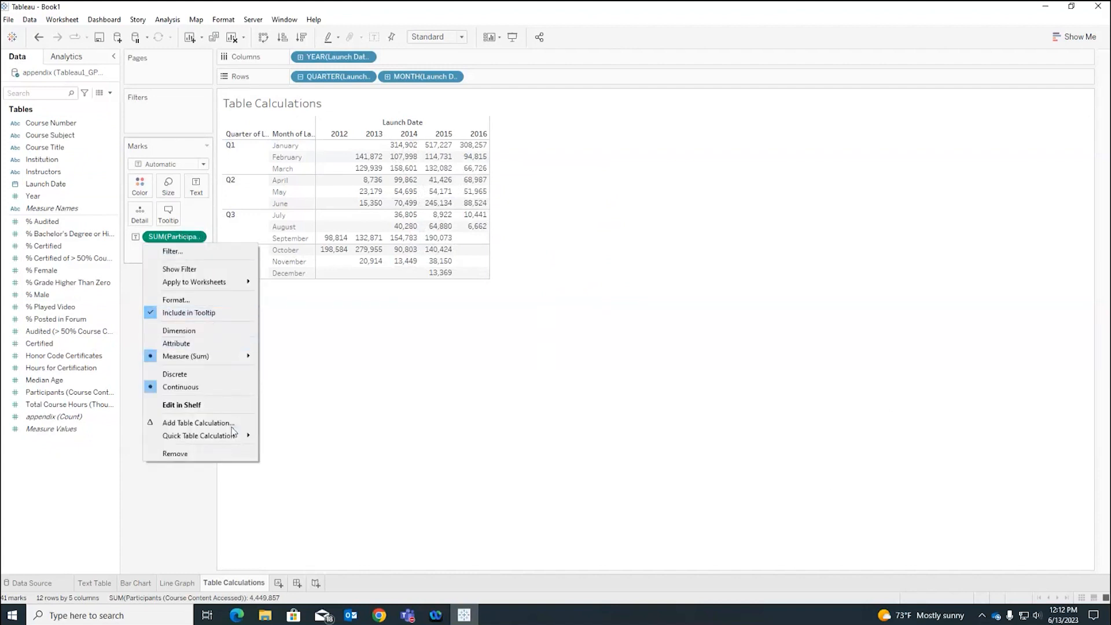
{"action": "mouse_move", "coordinate": [231, 439]}
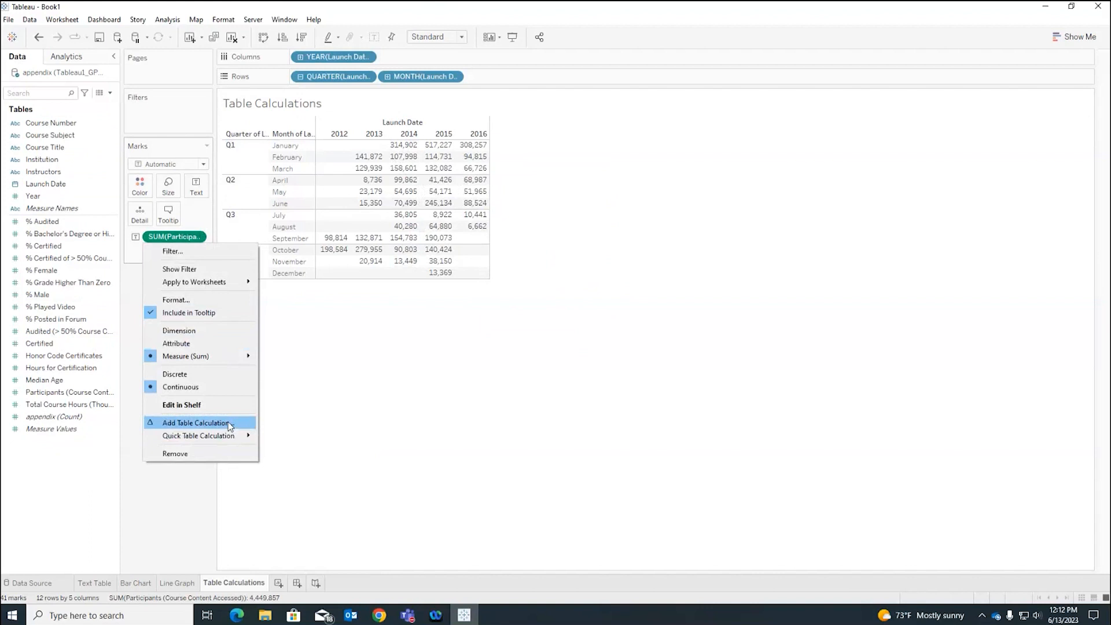
{"action": "left_click", "coordinate": [230, 424]}
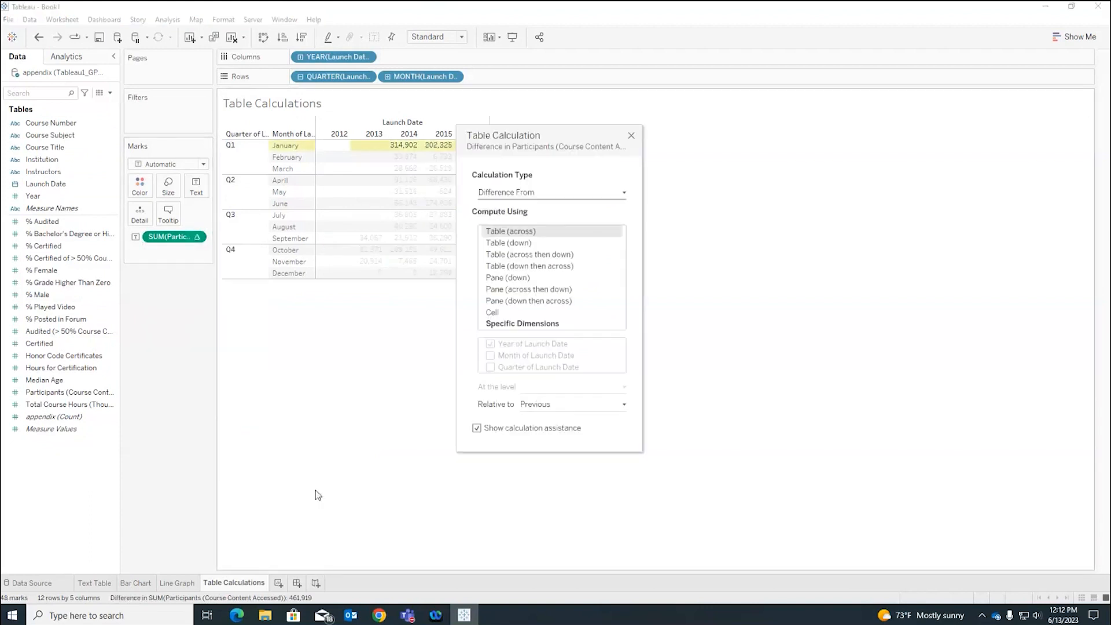
{"action": "left_click_drag", "start_coordinate": [566, 137], "coordinate": [692, 100]}
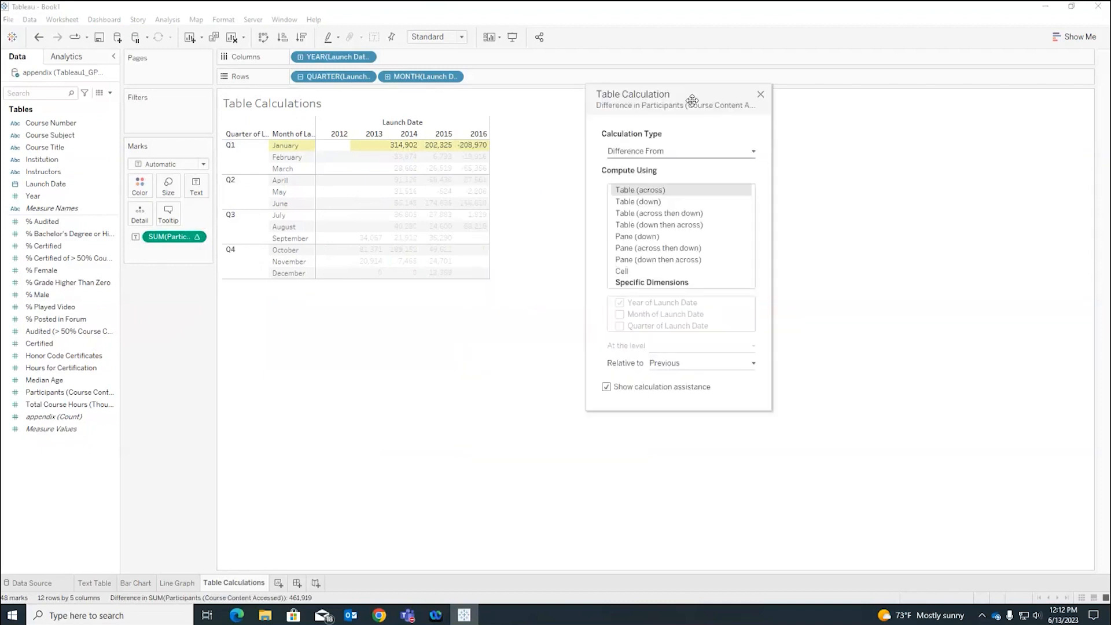
{"action": "left_click", "coordinate": [760, 93]}
{"action": "key", "text": "ctrl+z"}
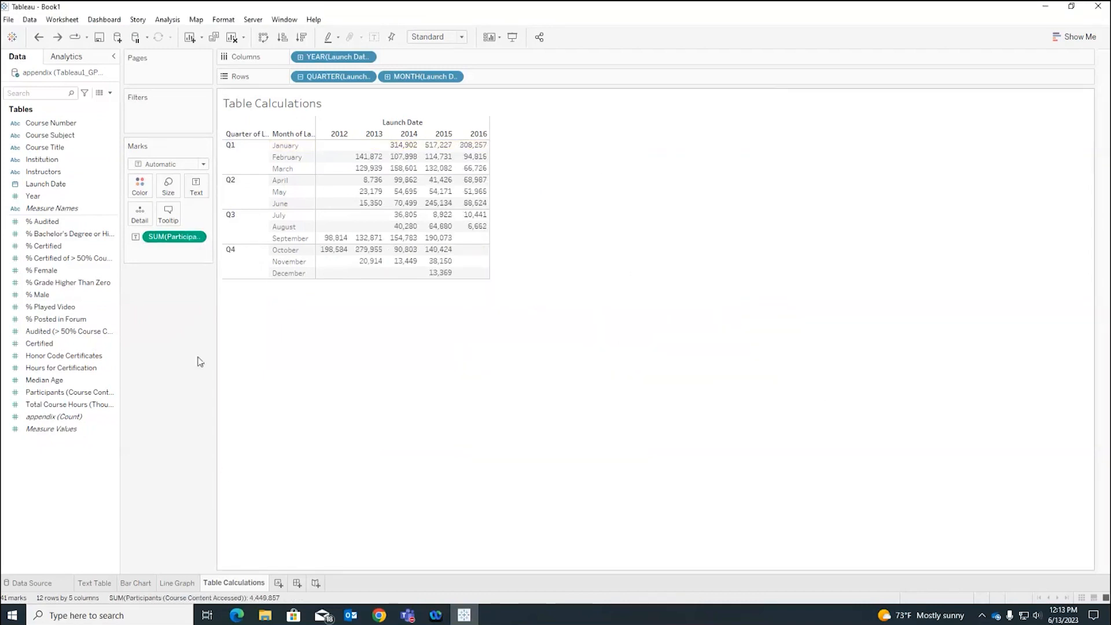
- Add a table calculation of type Percent Difference From to the Participants measure
{"action": "left_click", "coordinate": [197, 238]}
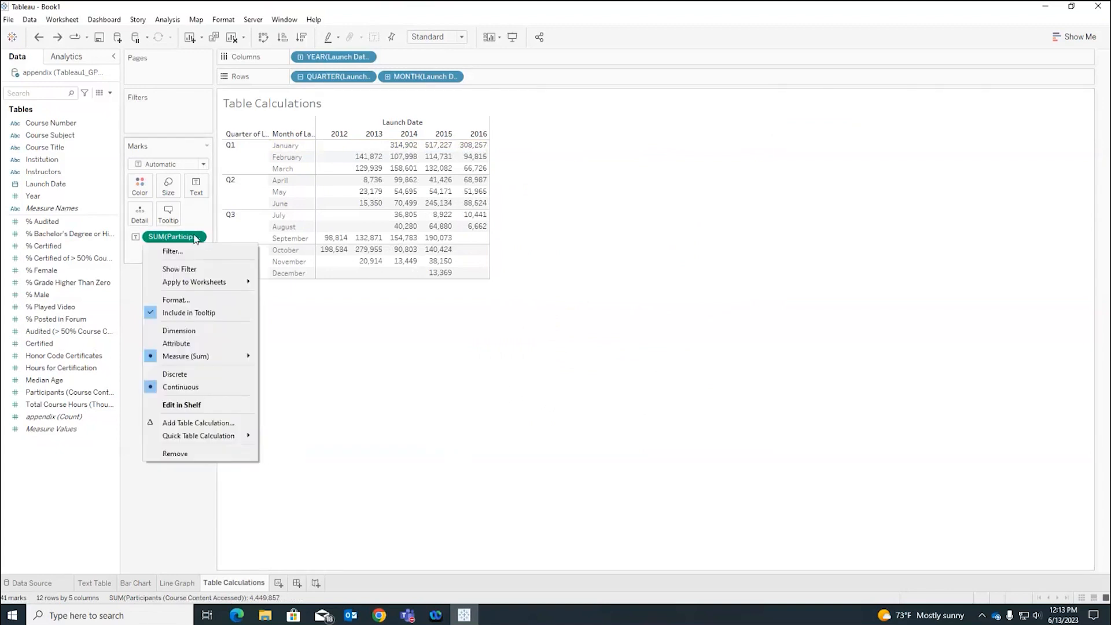
{"action": "left_click", "coordinate": [216, 422]}
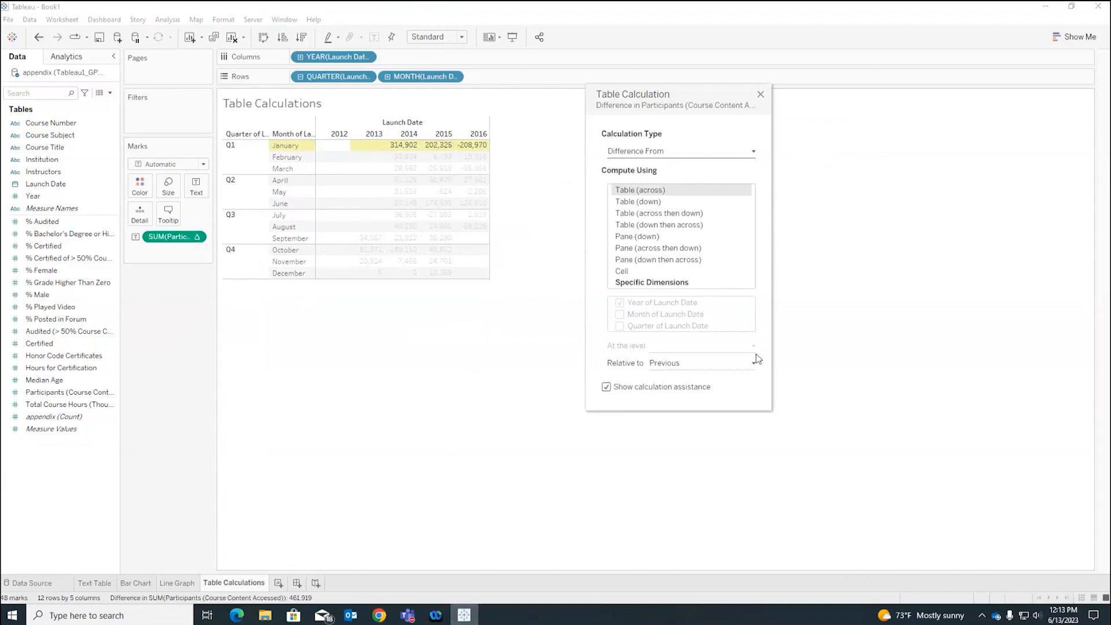
{"action": "left_click", "coordinate": [754, 154]}
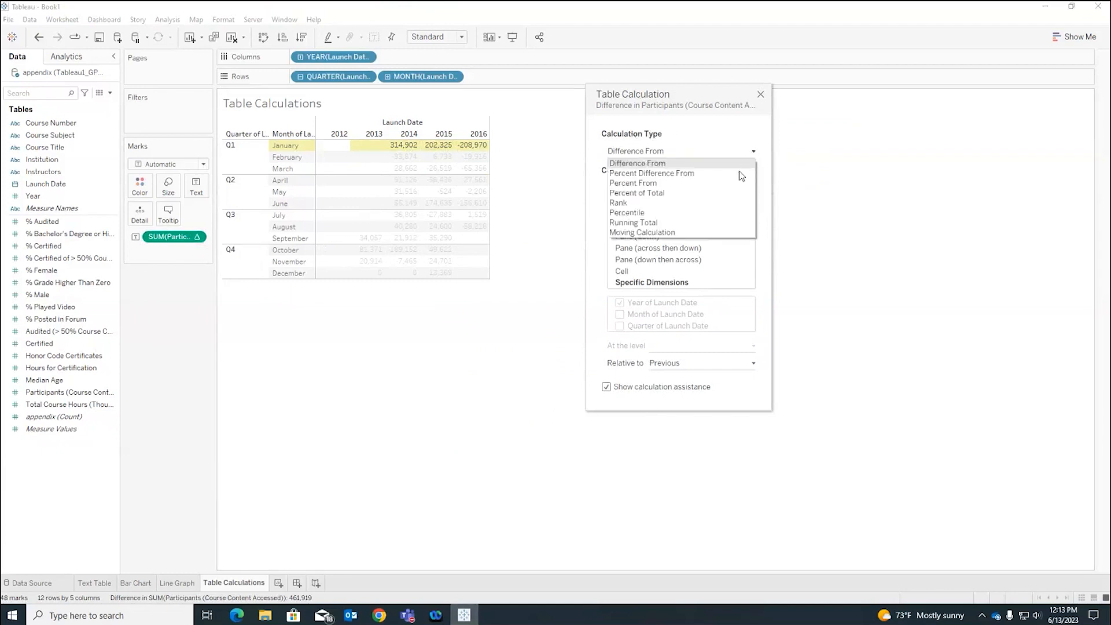
{"action": "left_click", "coordinate": [737, 172]}
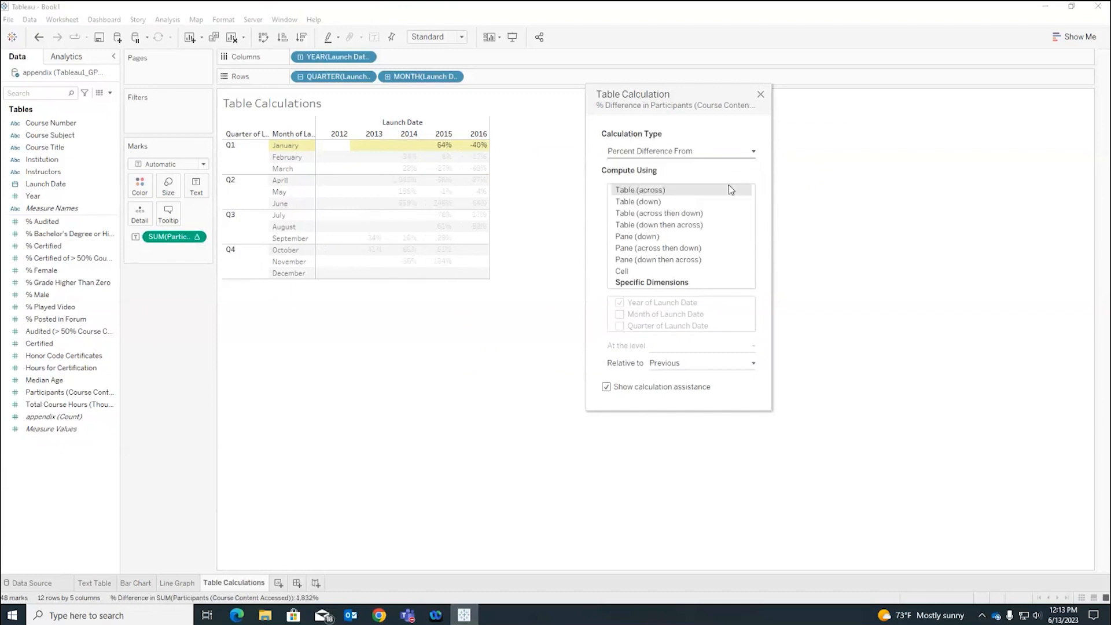
- Try computing the calculation by Table (down), Table (across then down) and Specific Dimensions, and return it to Table (across)
{"action": "left_click", "coordinate": [658, 203]}
{"action": "left_click", "coordinate": [662, 214]}
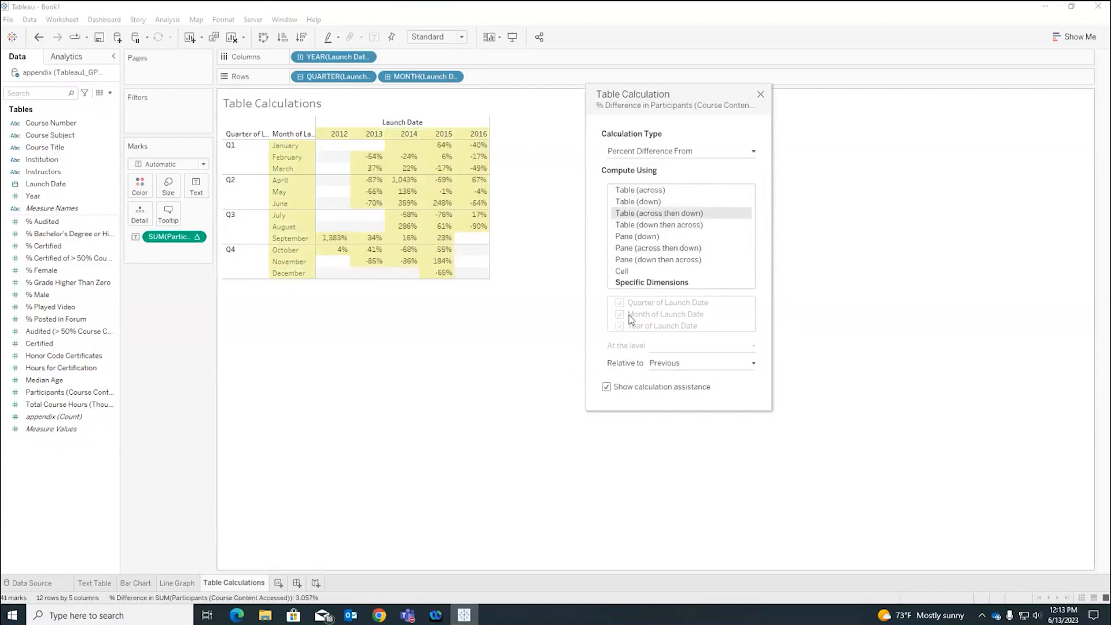
{"action": "left_click", "coordinate": [672, 283]}
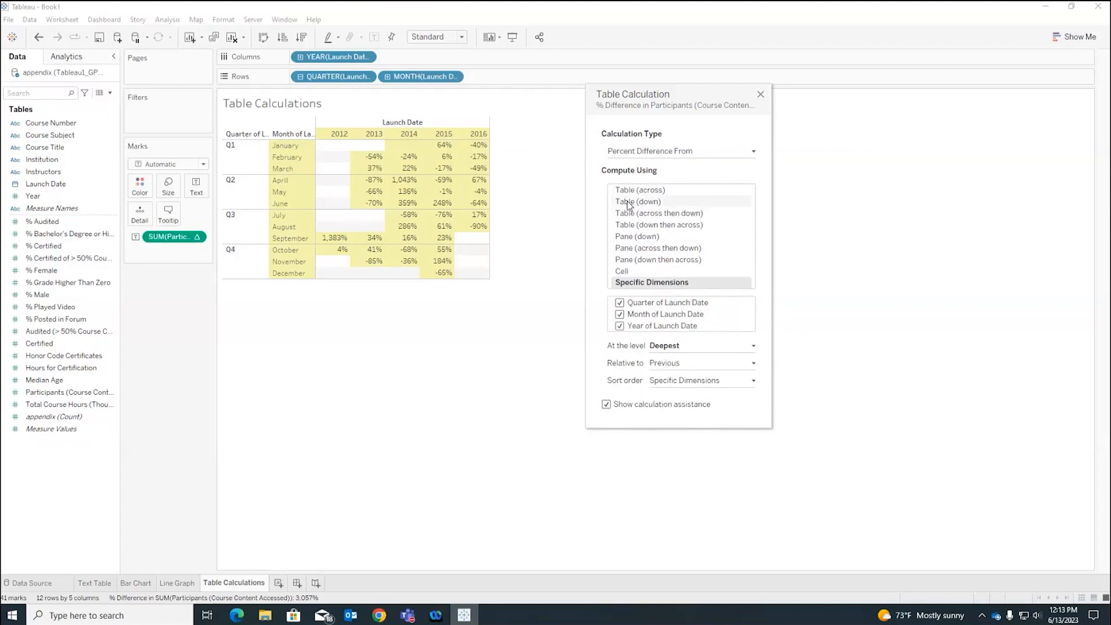
{"action": "left_click", "coordinate": [663, 193]}
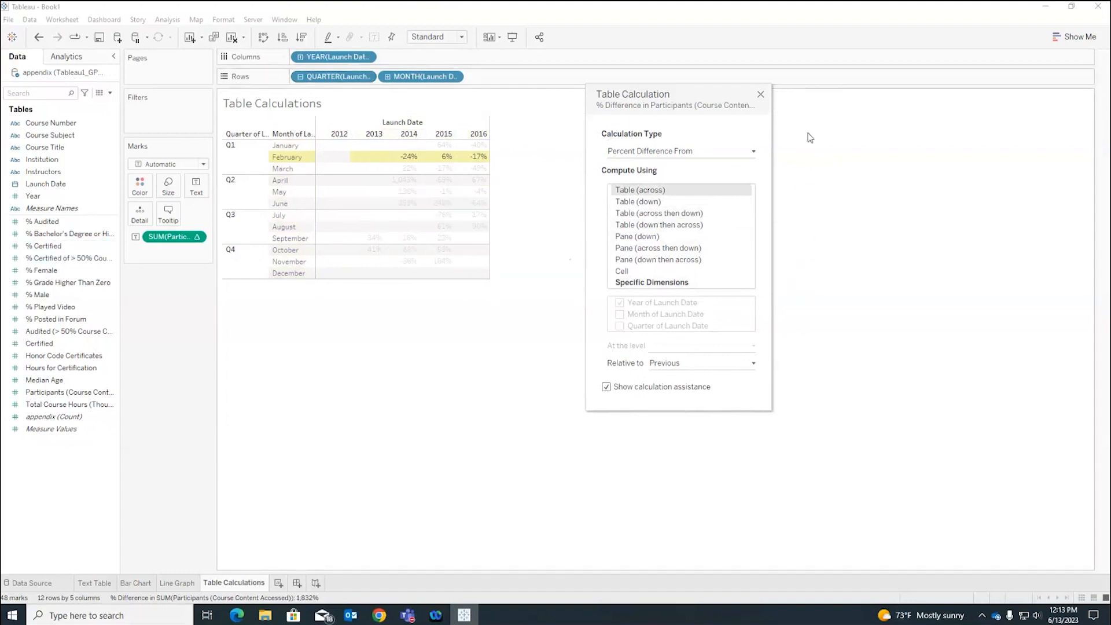
- Compare the Difference From calculation type, restore Percent Difference From and close the table calculation settings
{"action": "left_click", "coordinate": [729, 152]}
{"action": "left_click", "coordinate": [721, 160]}
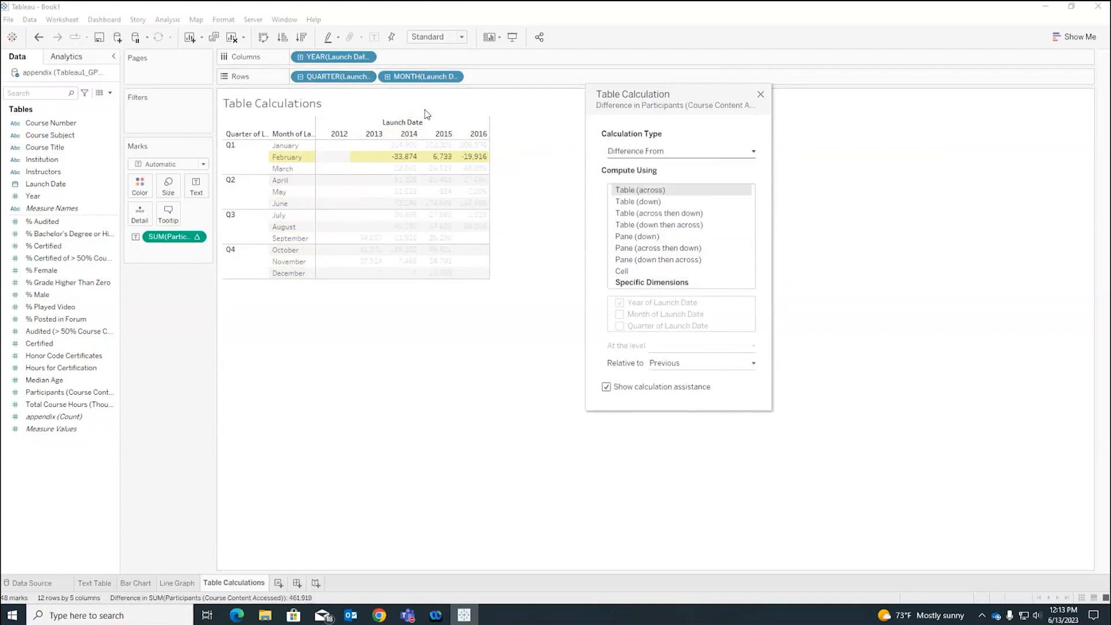
{"action": "left_click", "coordinate": [665, 151]}
{"action": "left_click", "coordinate": [685, 174]}
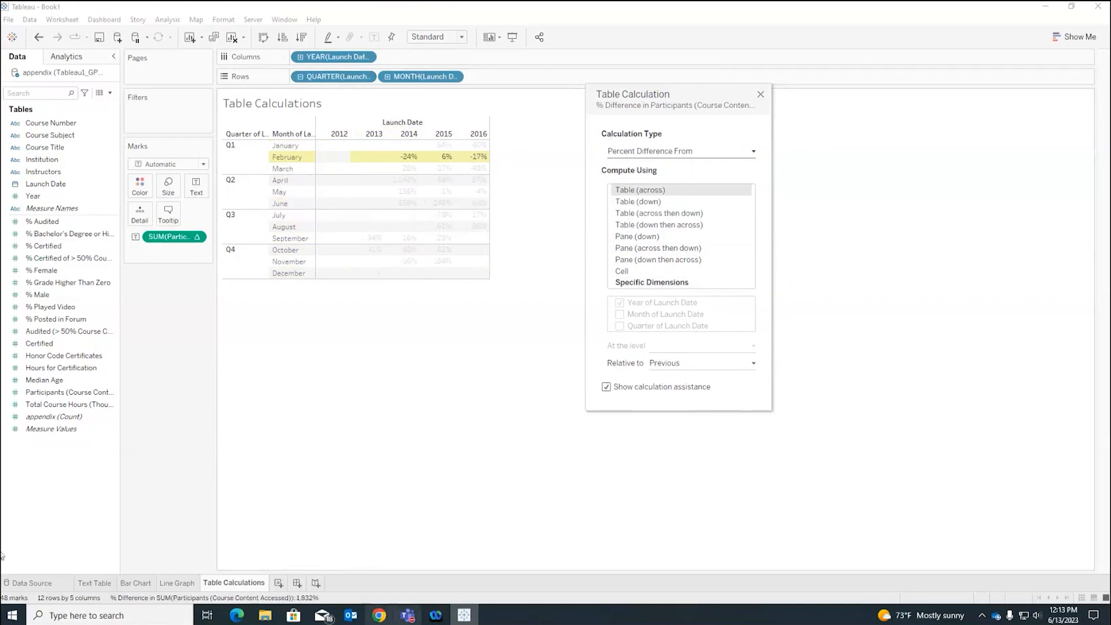
{"action": "left_click", "coordinate": [760, 95]}
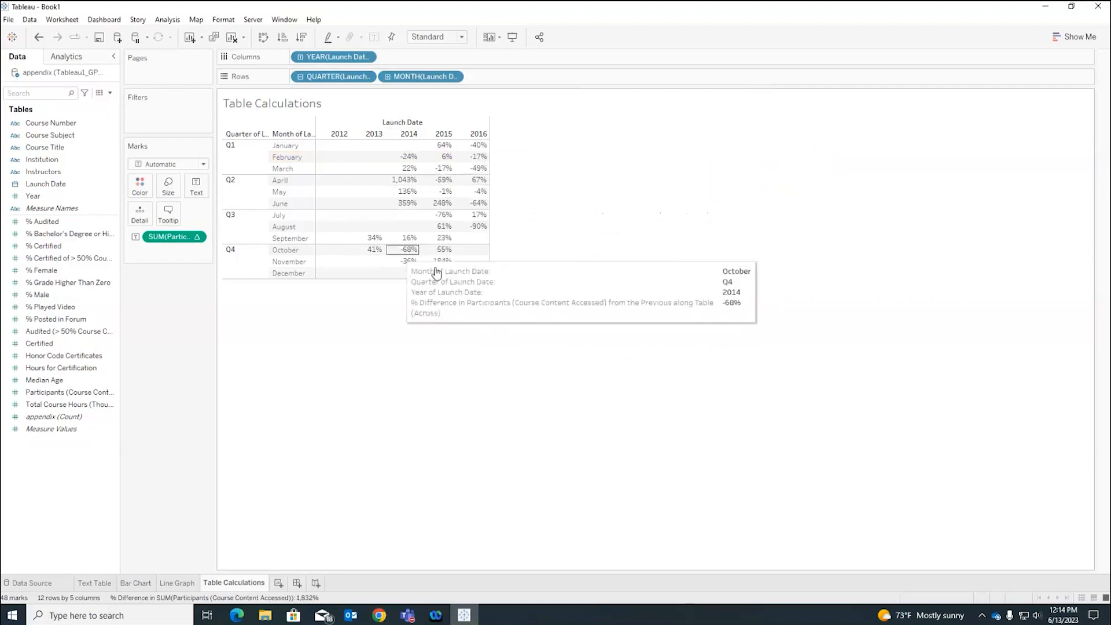
{"action": "mouse_move", "coordinate": [433, 141]}
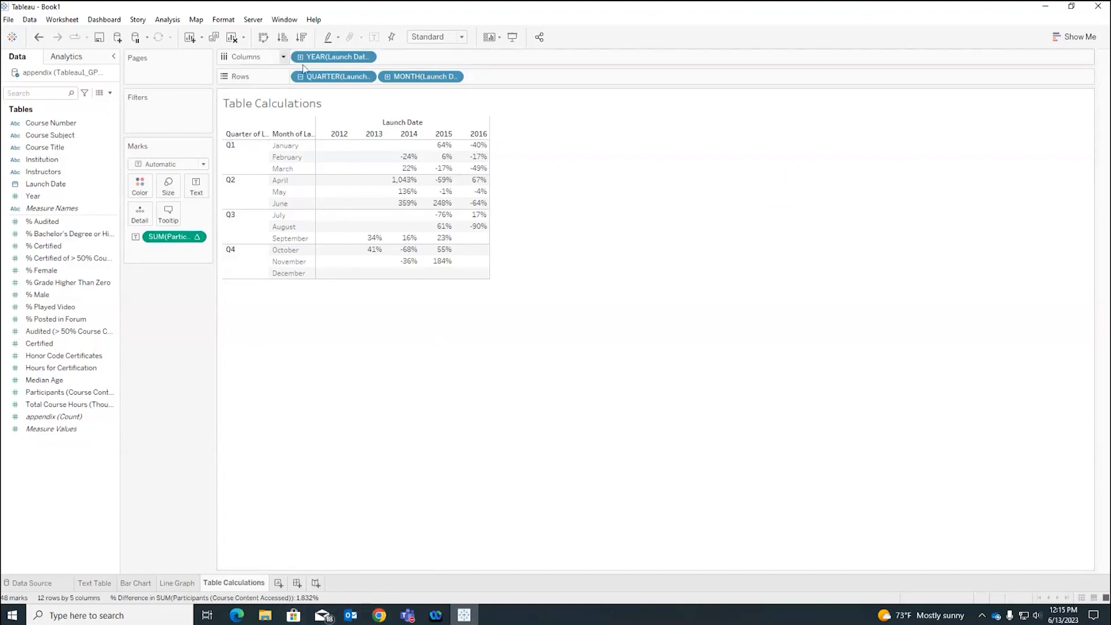
{"action": "left_click", "coordinate": [197, 238]}
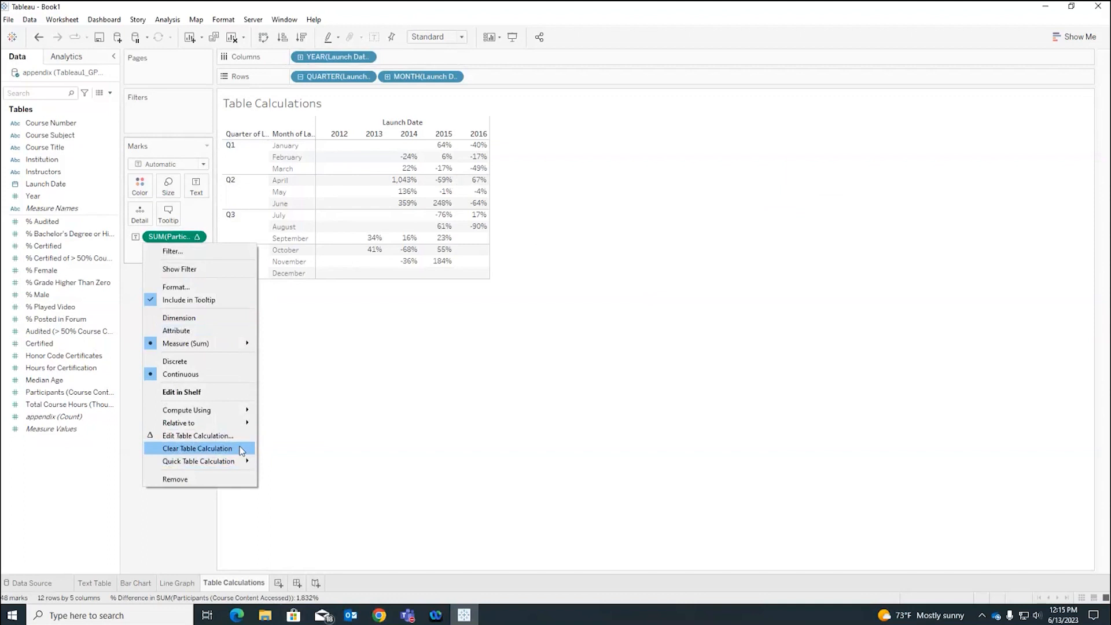
{"action": "left_click", "coordinate": [396, 453]}
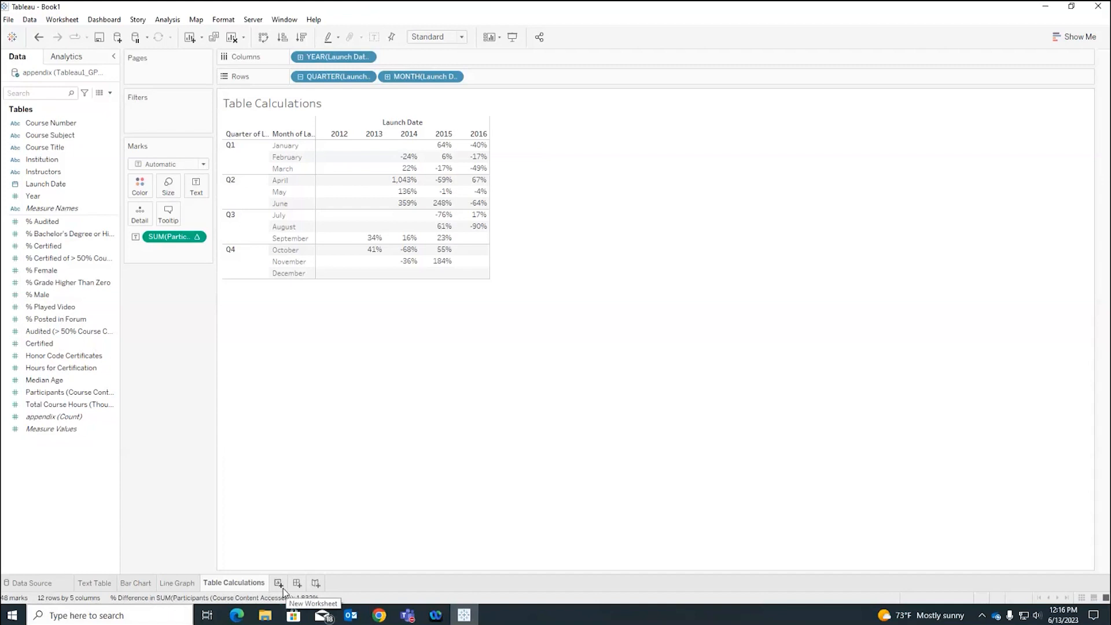
{"action": "left_click", "coordinate": [62, 20]}
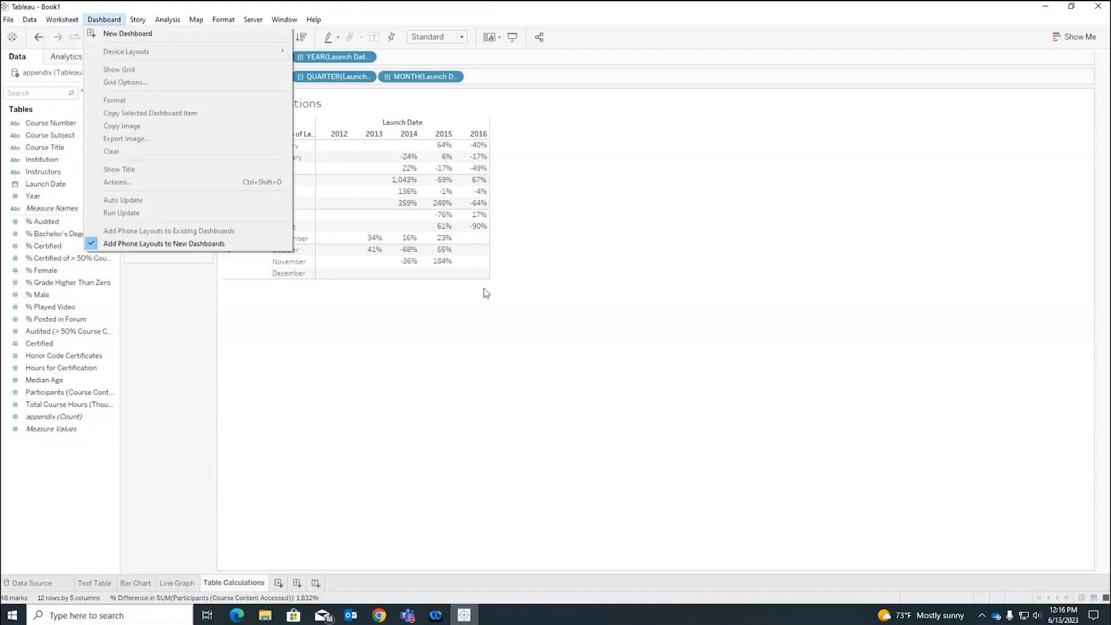
{"action": "left_click", "coordinate": [637, 432]}
- Create a new worksheet and name it Pages
{"action": "left_click", "coordinate": [278, 583]}
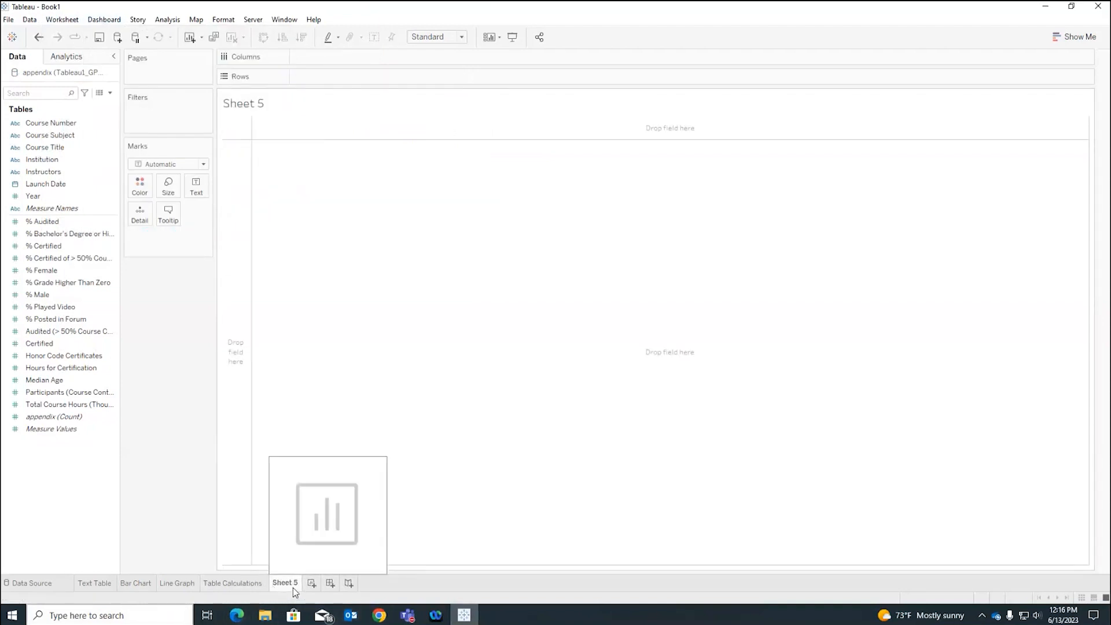
{"action": "double_click", "coordinate": [293, 584]}
{"action": "key", "text": "BackSpace"}
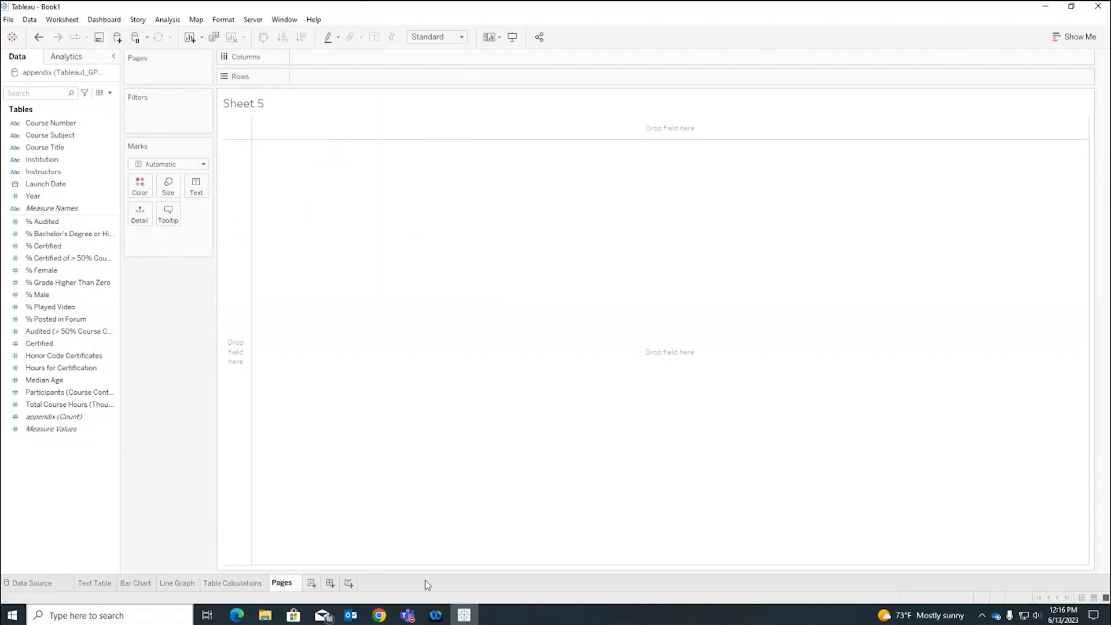
{"action": "type", "text": "Pages"}
{"action": "key", "text": "Return"}
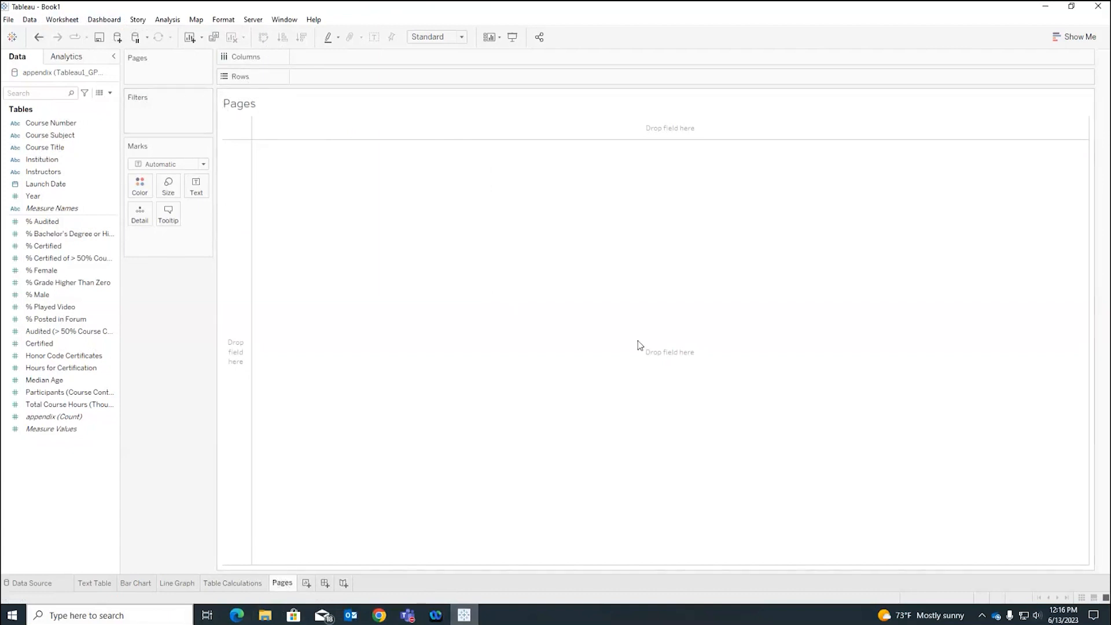
- Place Course Subject in the columns of the Pages sheet
{"action": "mouse_move", "coordinate": [290, 589]}
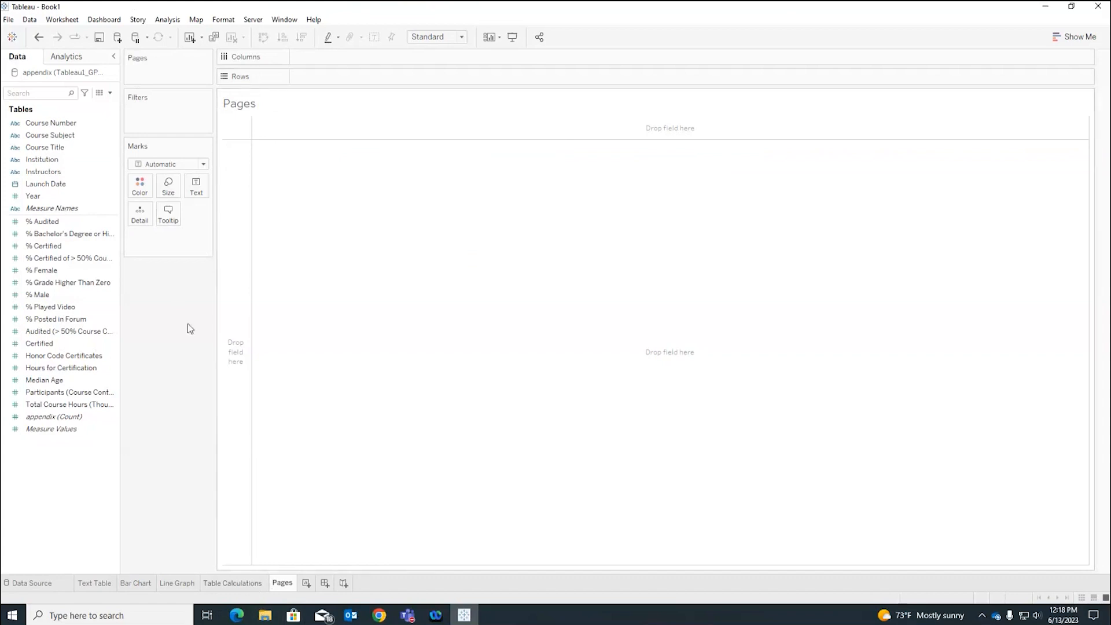
{"action": "left_click", "coordinate": [53, 138]}
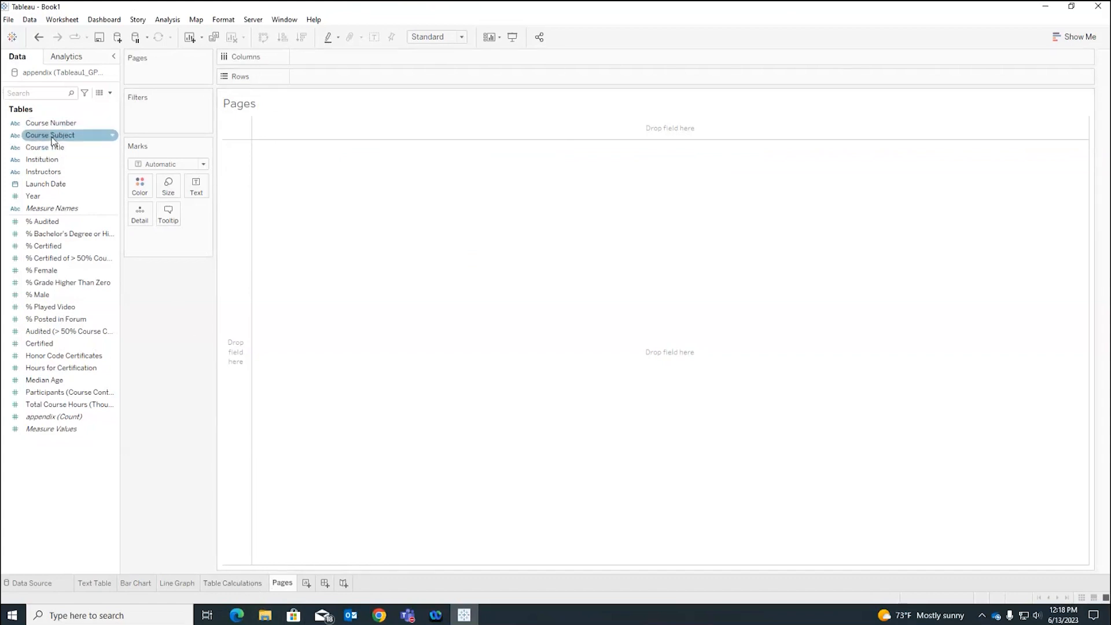
{"action": "left_click_drag", "start_coordinate": [53, 139], "coordinate": [342, 60]}
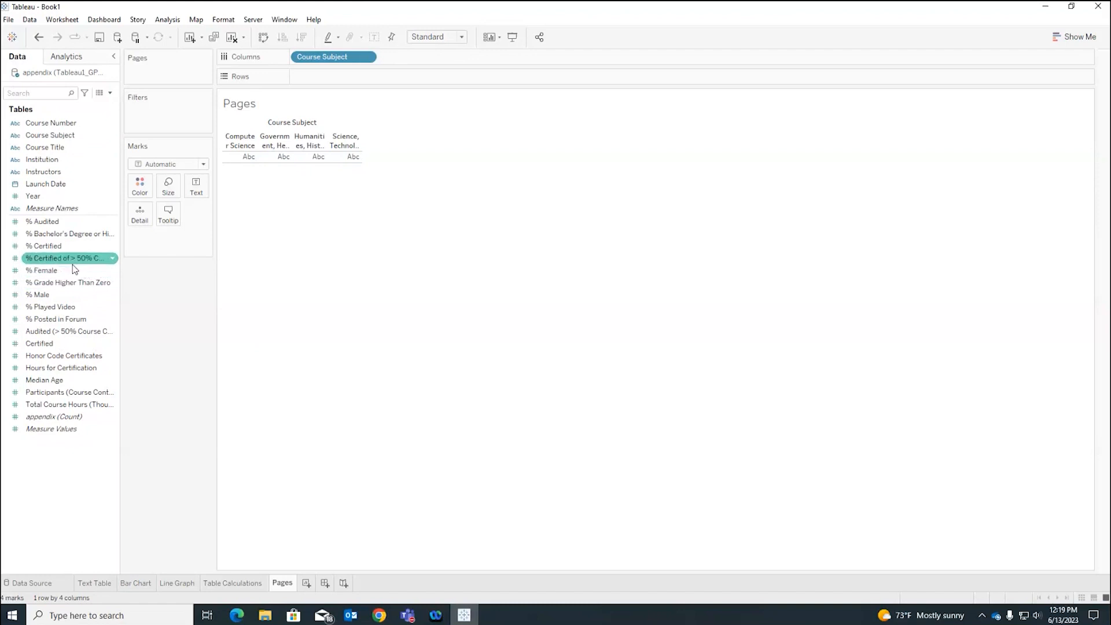
- Try the sum of % Female in the rows and take the field back out
{"action": "left_click_drag", "start_coordinate": [70, 275], "coordinate": [321, 78]}
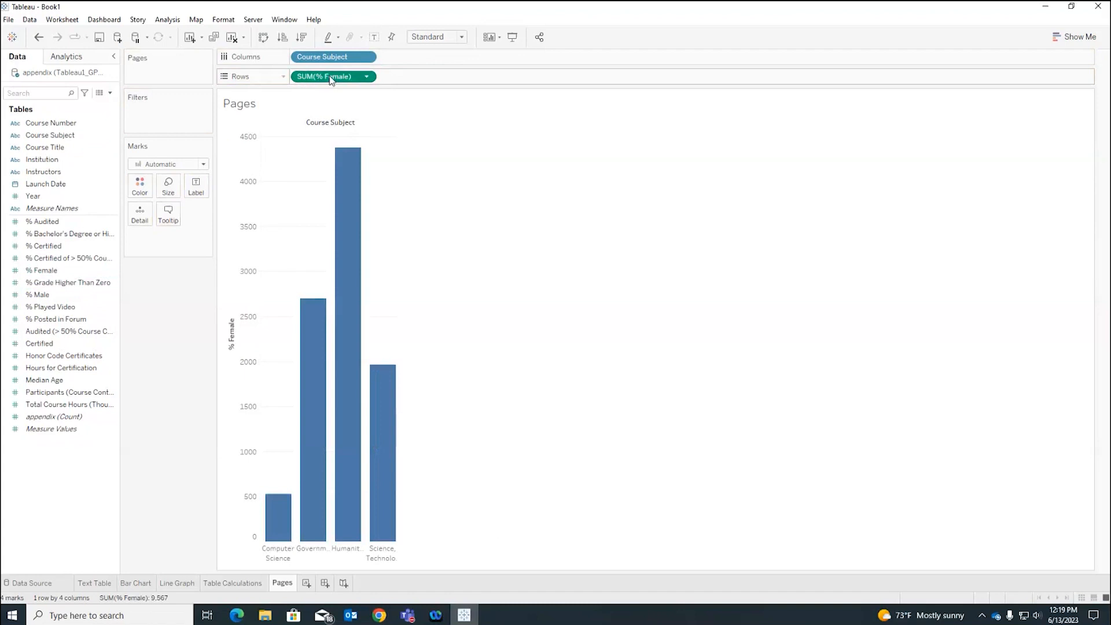
{"action": "left_click_drag", "start_coordinate": [331, 79], "coordinate": [96, 479]}
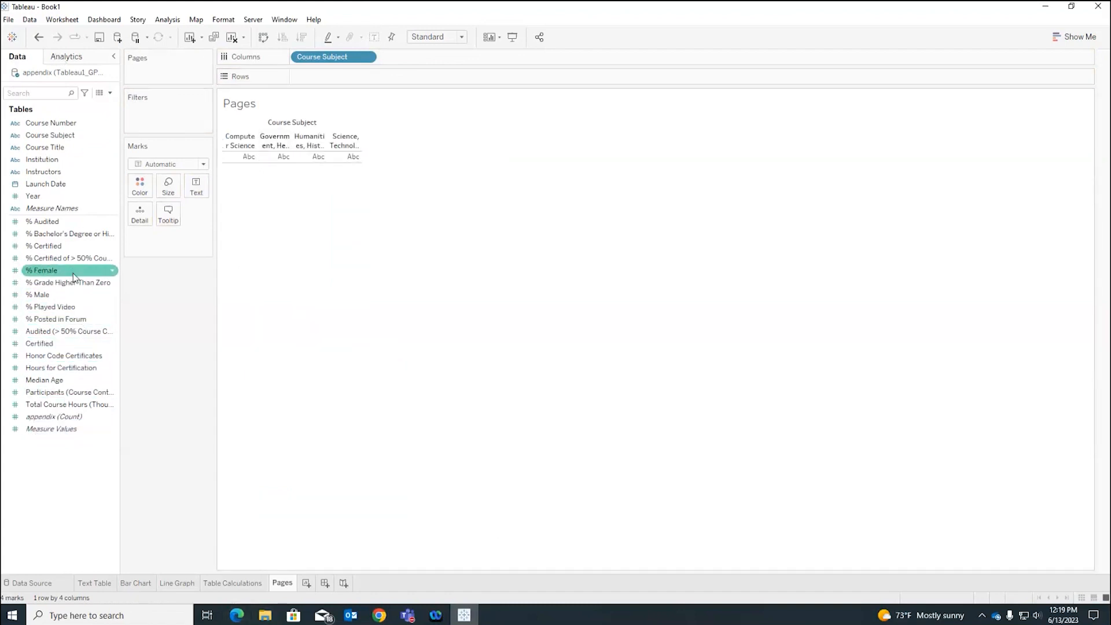
- Set the default aggregation of the % Female field to Average
{"action": "left_click", "coordinate": [113, 271]}
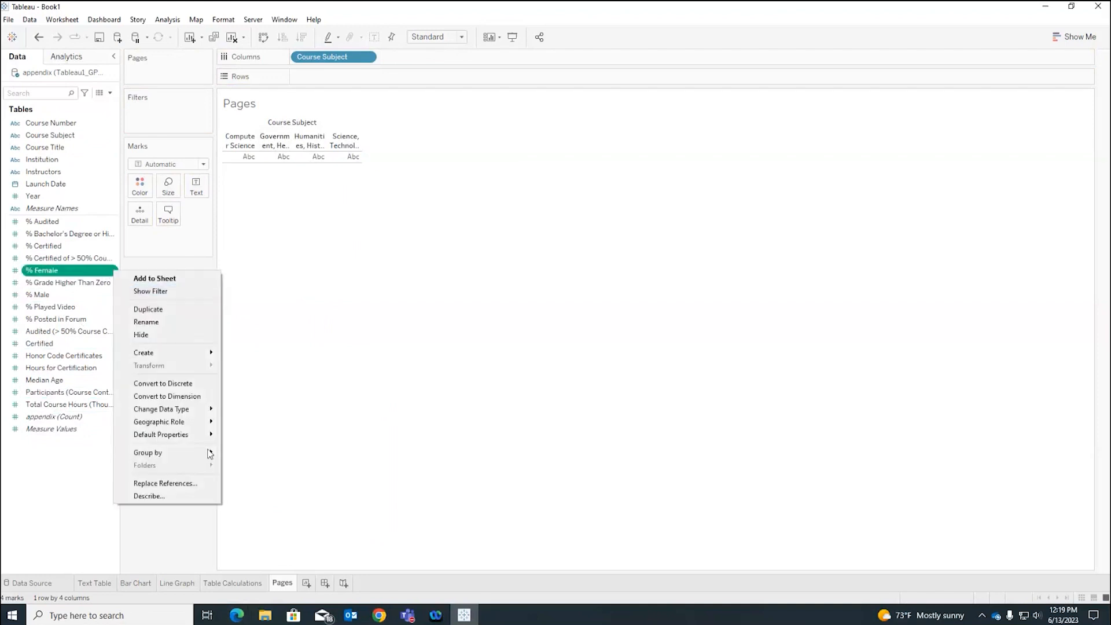
{"action": "mouse_move", "coordinate": [196, 439]}
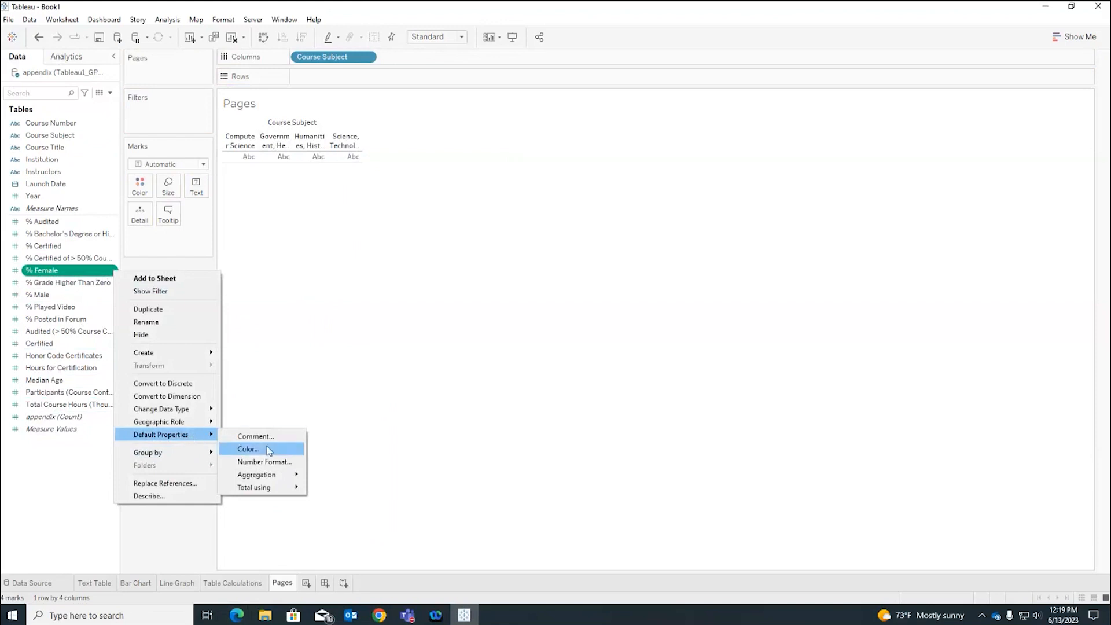
{"action": "mouse_move", "coordinate": [295, 482]}
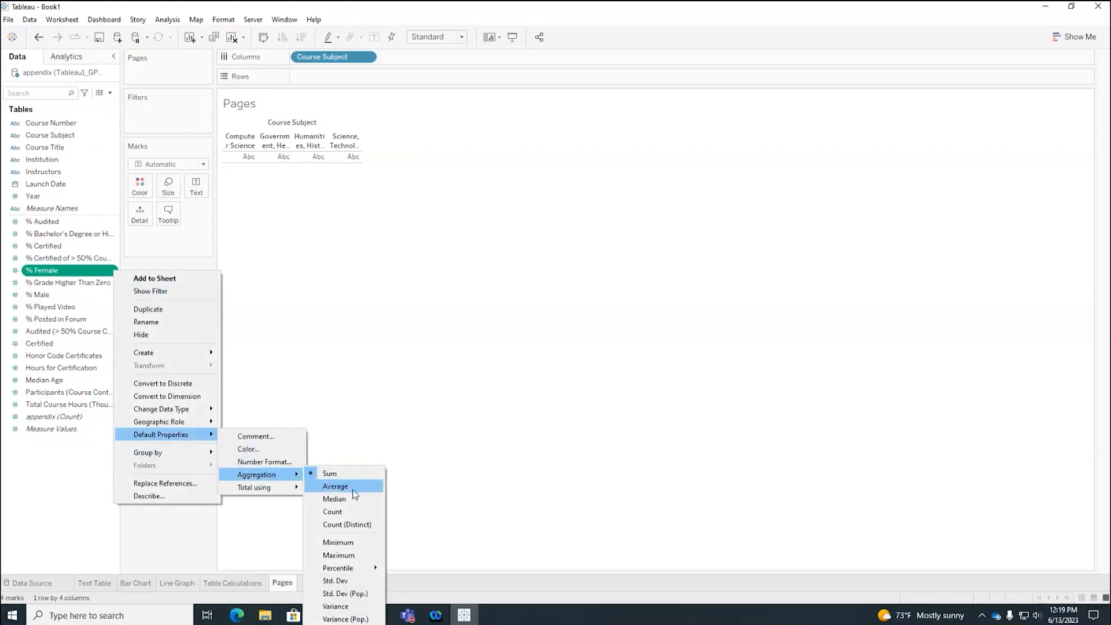
{"action": "left_click", "coordinate": [336, 486]}
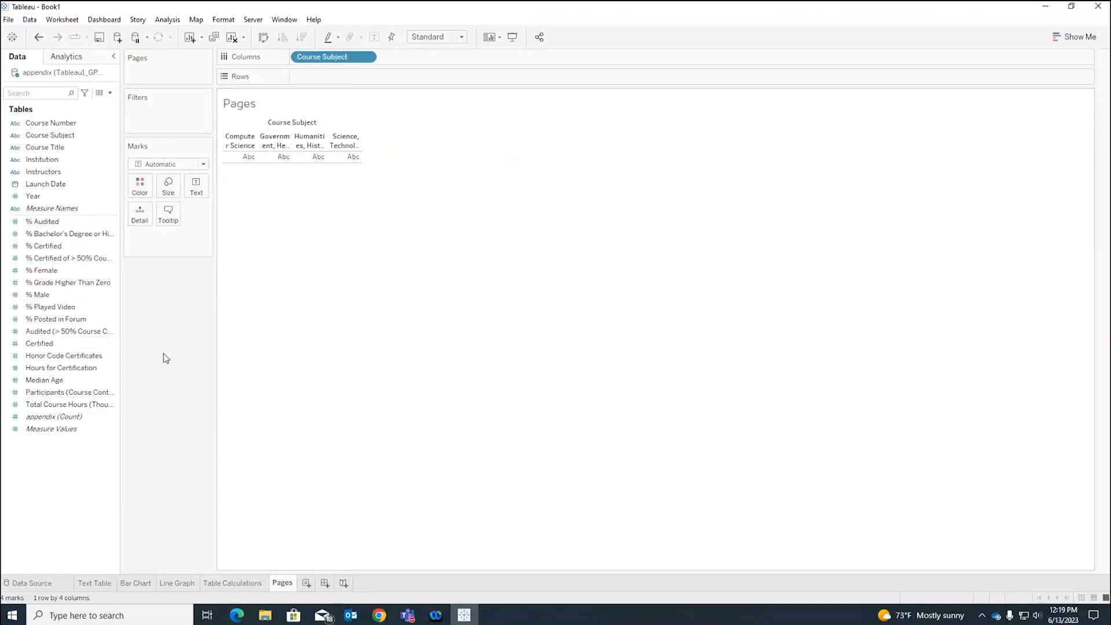
- Check the default aggregation of % Female and place the field as an average in the rows of the Pages sheet
{"action": "left_click", "coordinate": [114, 275]}
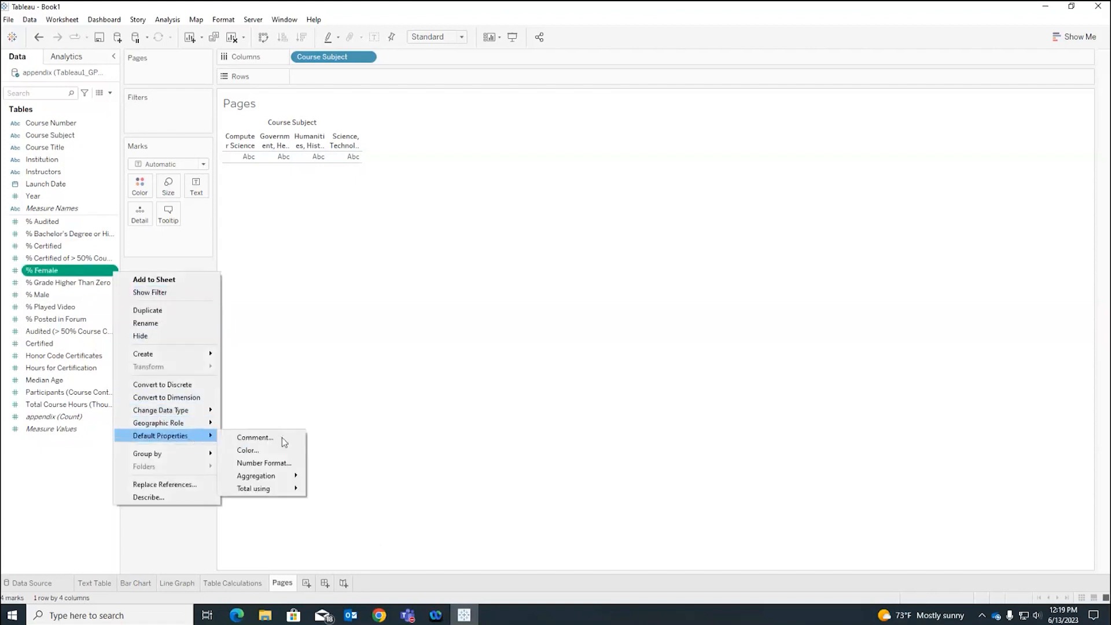
{"action": "mouse_move", "coordinate": [285, 478]}
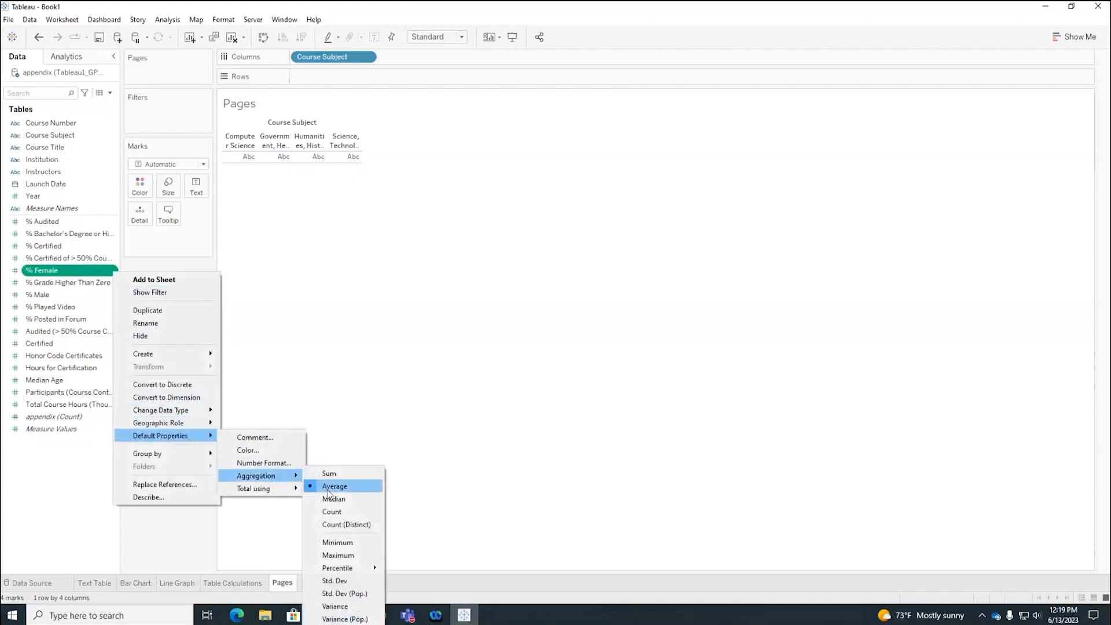
{"action": "left_click", "coordinate": [67, 544]}
{"action": "left_click", "coordinate": [49, 273]}
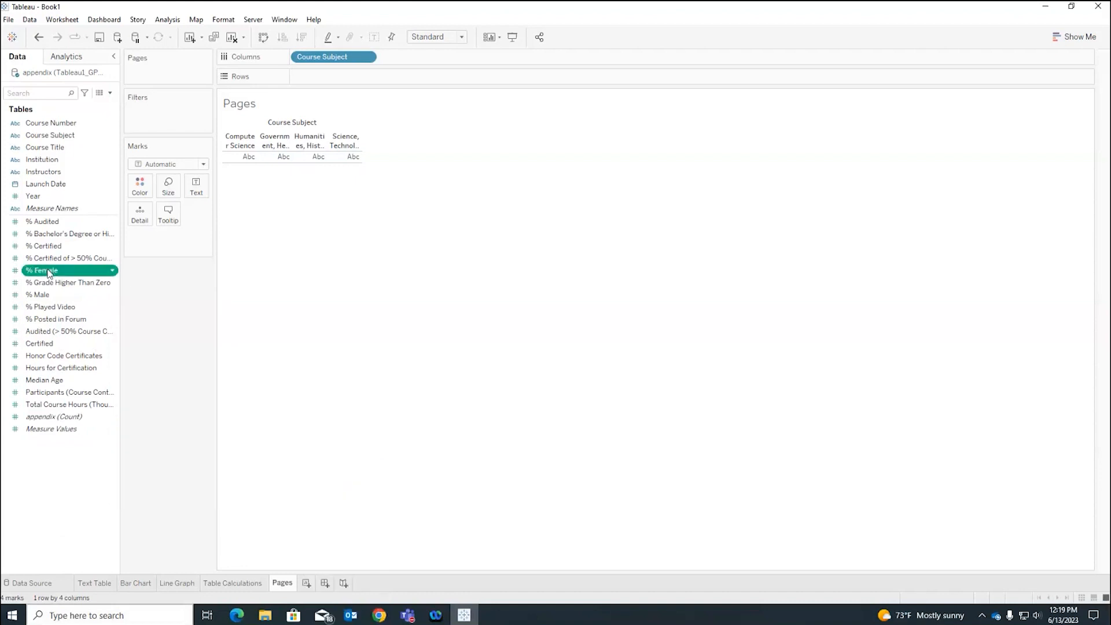
{"action": "left_click_drag", "start_coordinate": [49, 273], "coordinate": [320, 74]}
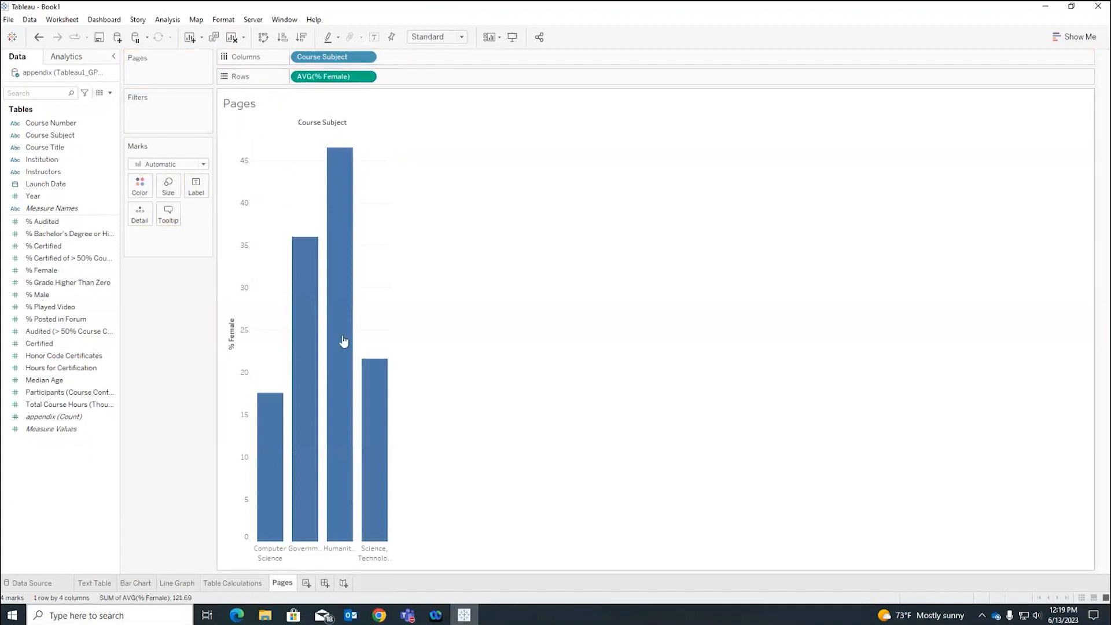
{"action": "mouse_move", "coordinate": [312, 394]}
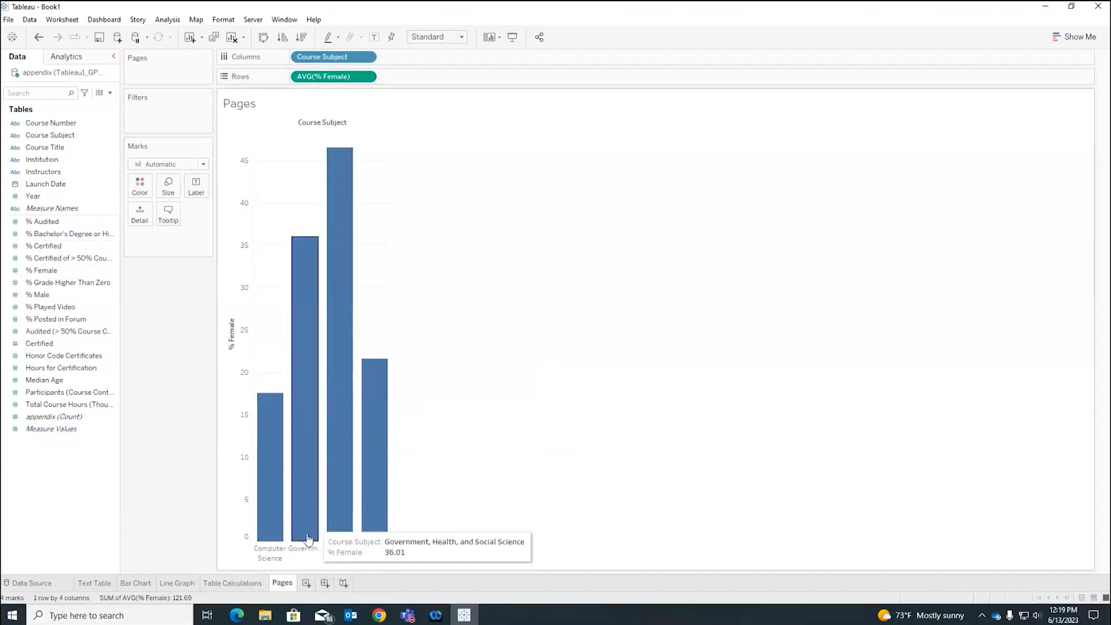
{"action": "mouse_move", "coordinate": [302, 496]}
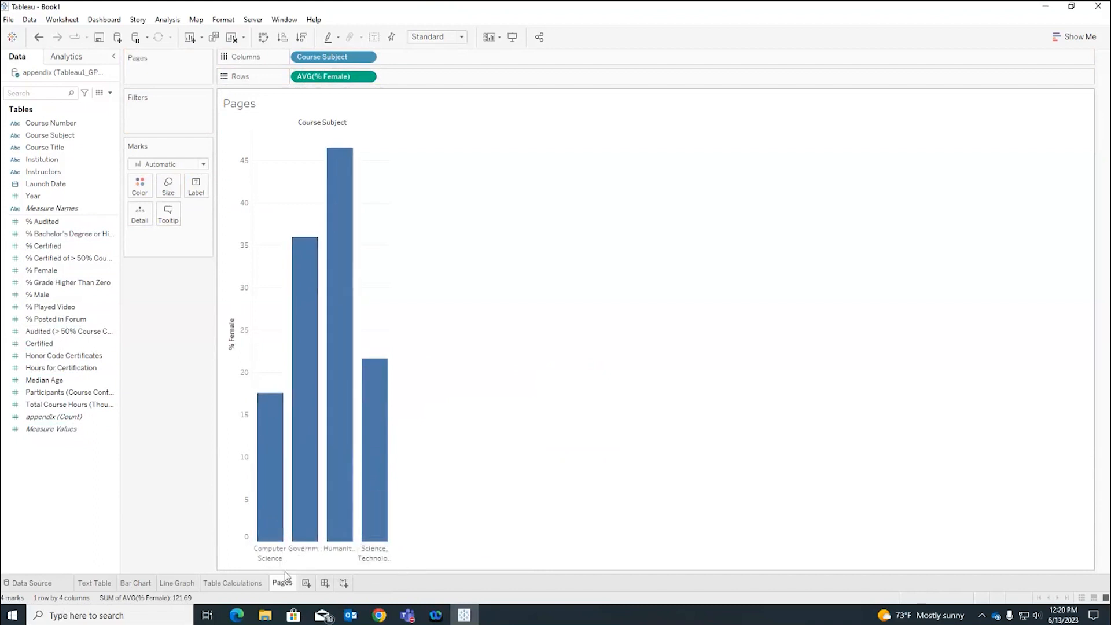
{"action": "mouse_move", "coordinate": [287, 513]}
- Color the bars by Course Subject and assign the Purple-Pink-Gray palette
{"action": "left_click", "coordinate": [65, 136]}
{"action": "left_click_drag", "start_coordinate": [65, 136], "coordinate": [140, 186]}
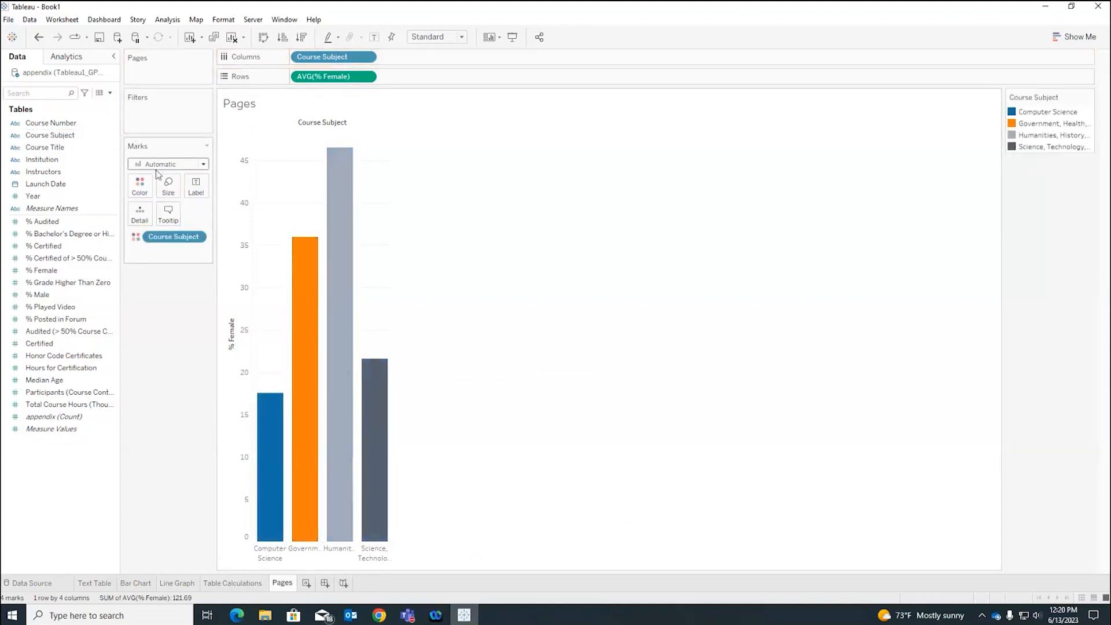
{"action": "left_click", "coordinate": [139, 185]}
{"action": "left_click", "coordinate": [181, 224]}
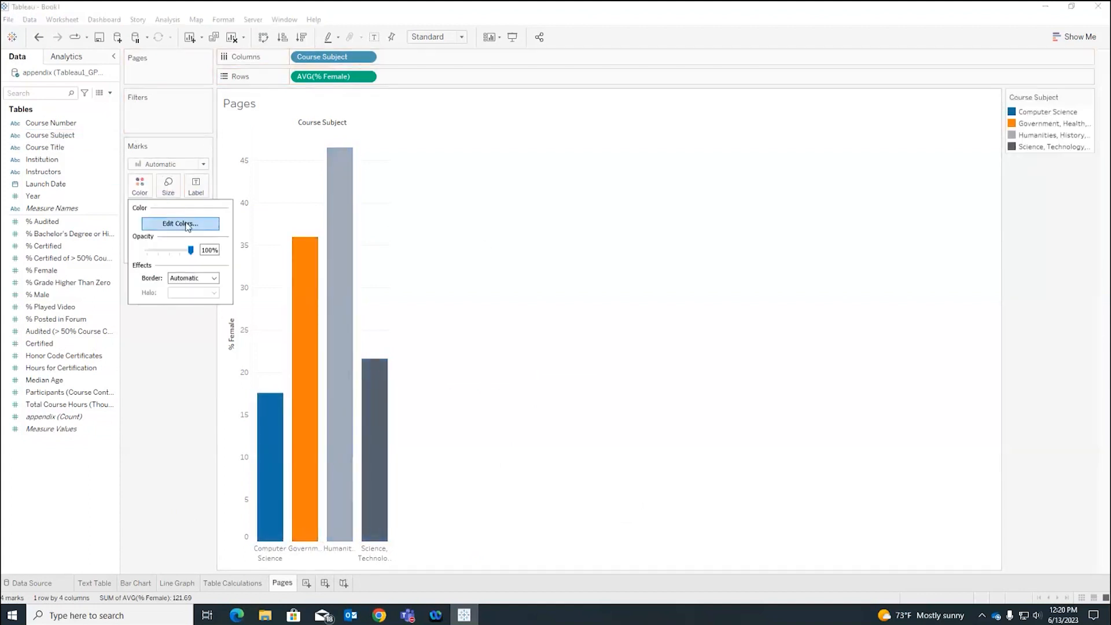
{"action": "left_click", "coordinate": [649, 210]}
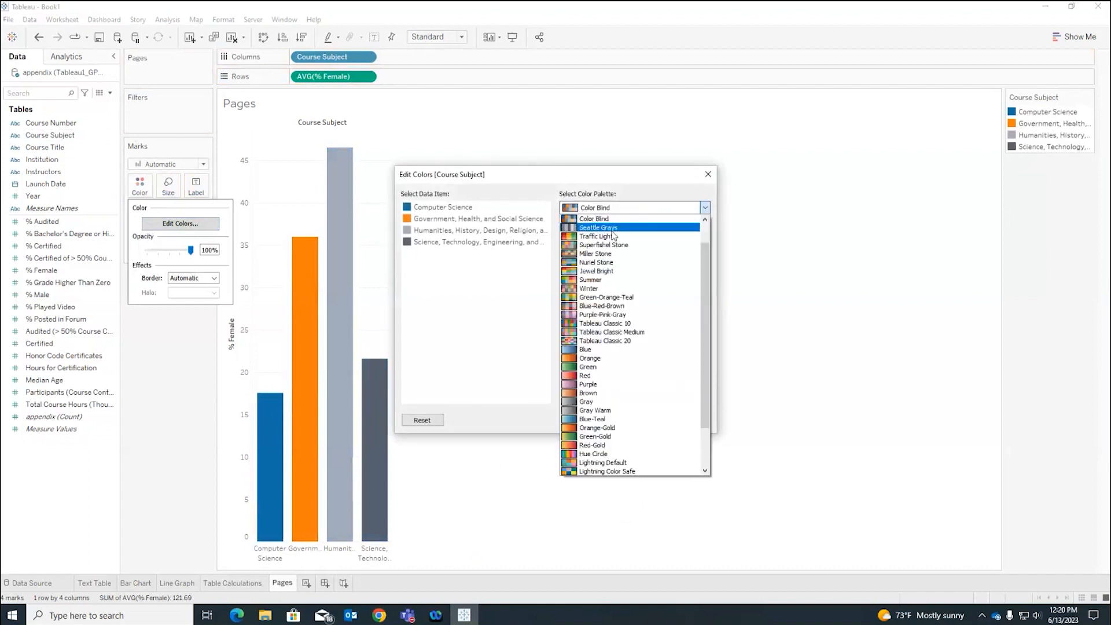
{"action": "left_click", "coordinate": [605, 314]}
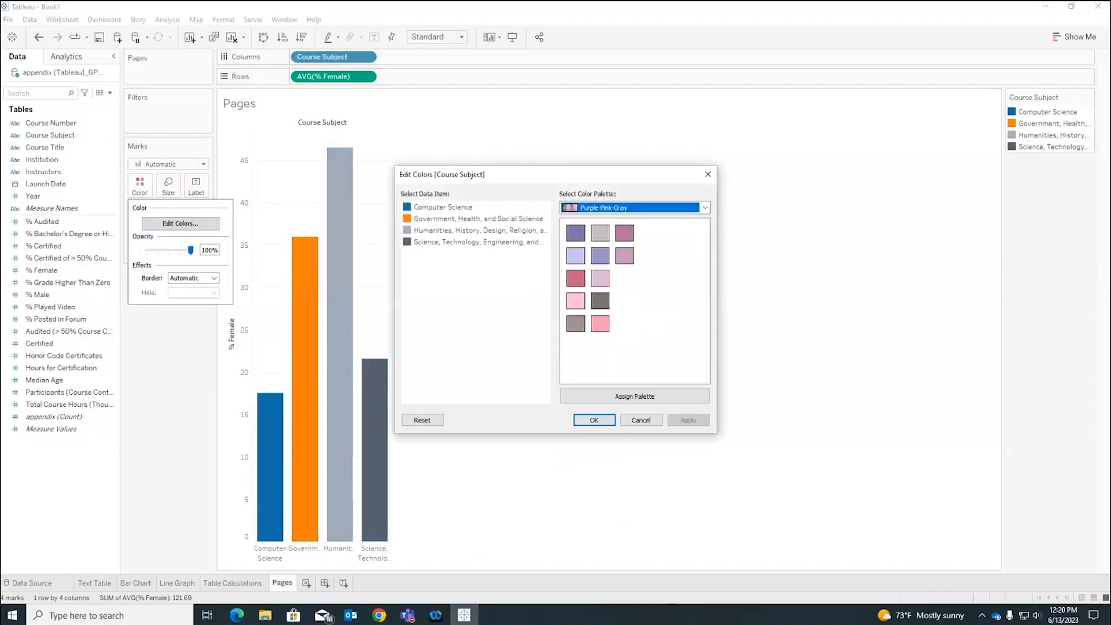
{"action": "left_click", "coordinate": [653, 399]}
{"action": "left_click", "coordinate": [594, 420]}
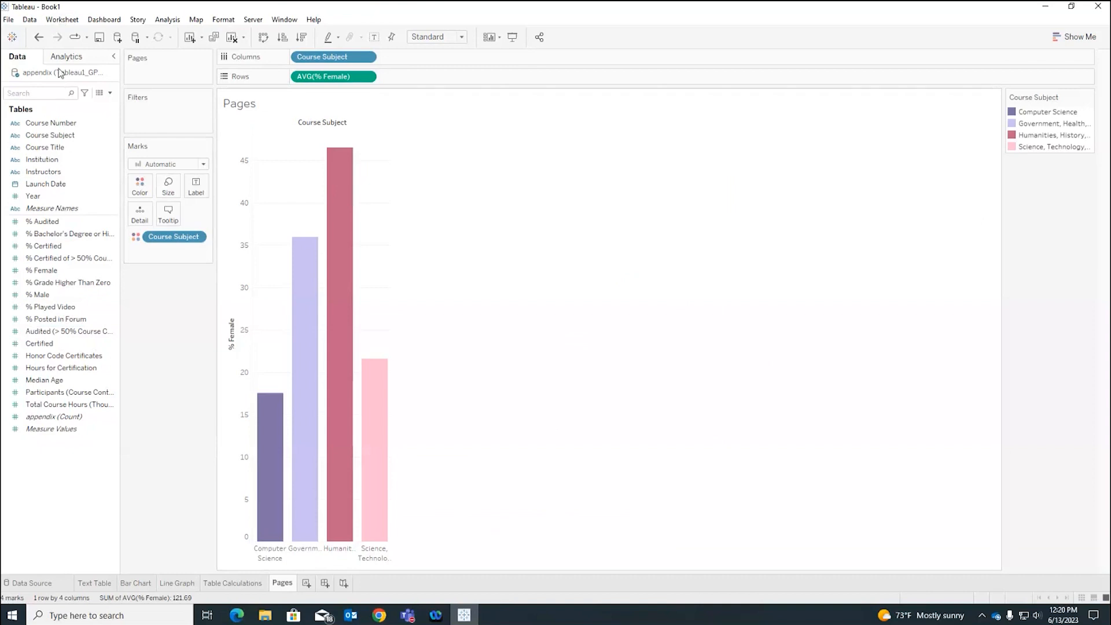
- Split the % Female bar chart into pages by Year
{"action": "left_click", "coordinate": [74, 197]}
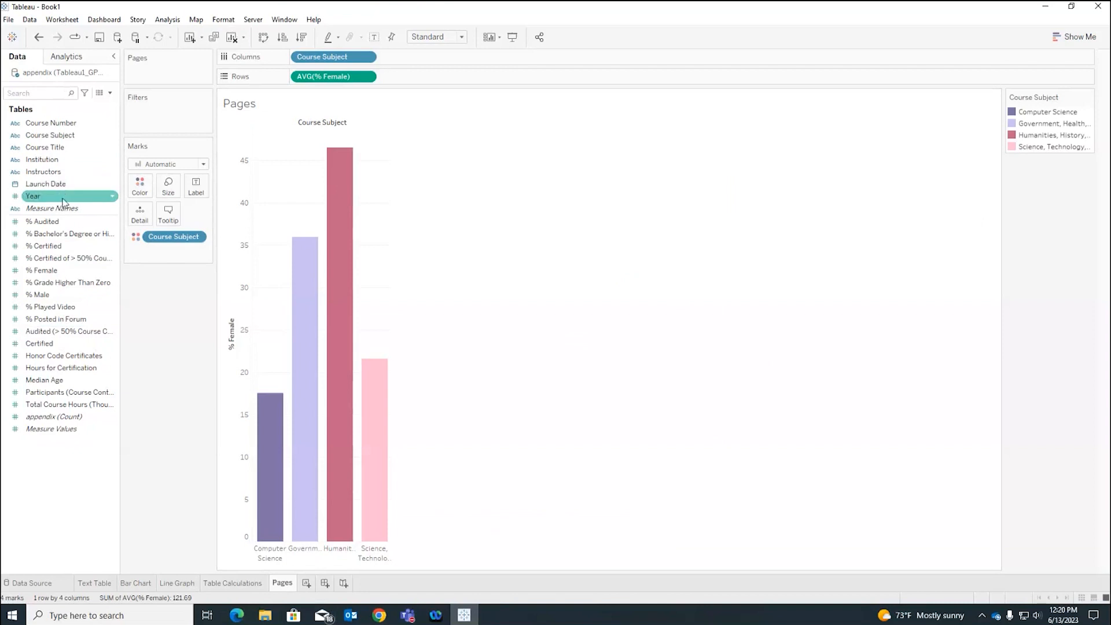
{"action": "left_click_drag", "start_coordinate": [63, 202], "coordinate": [171, 69]}
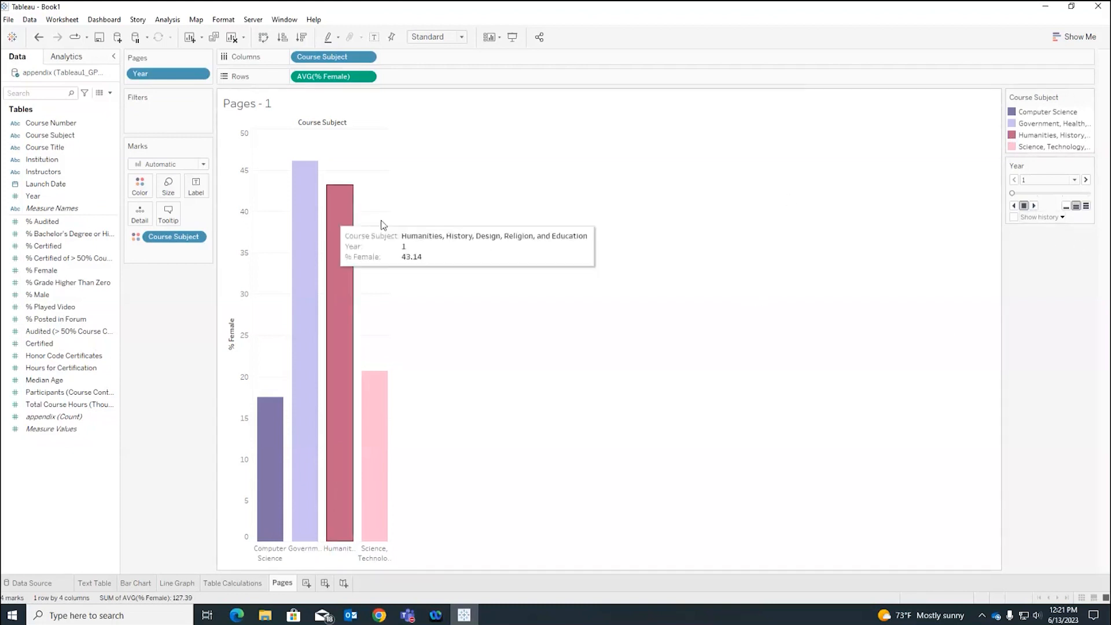
{"action": "mouse_move", "coordinate": [281, 427]}
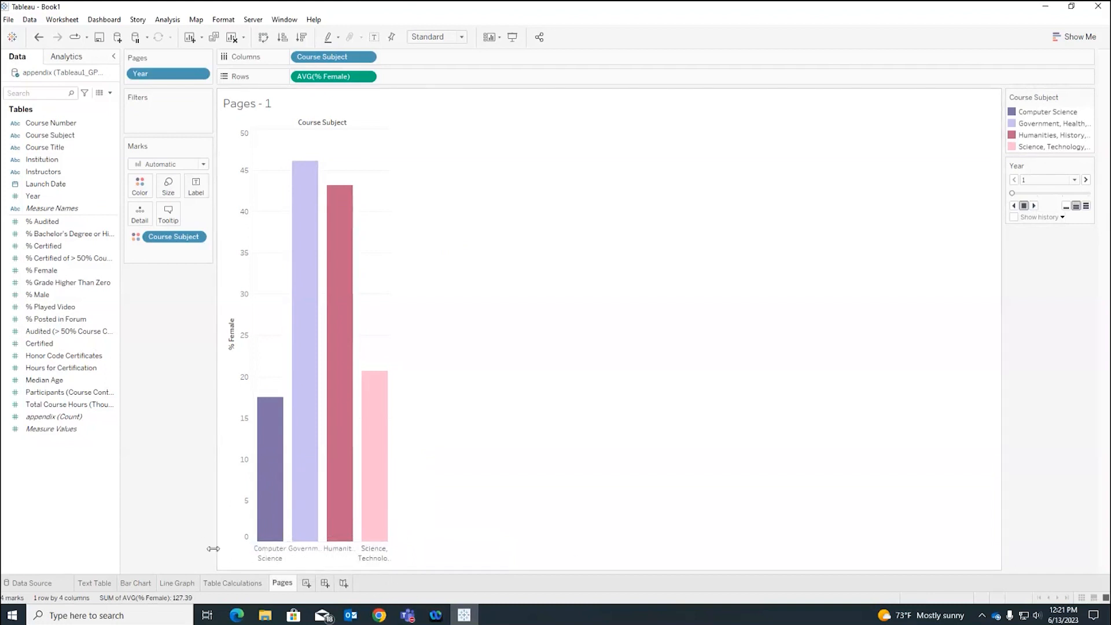
{"action": "mouse_move", "coordinate": [304, 538]}
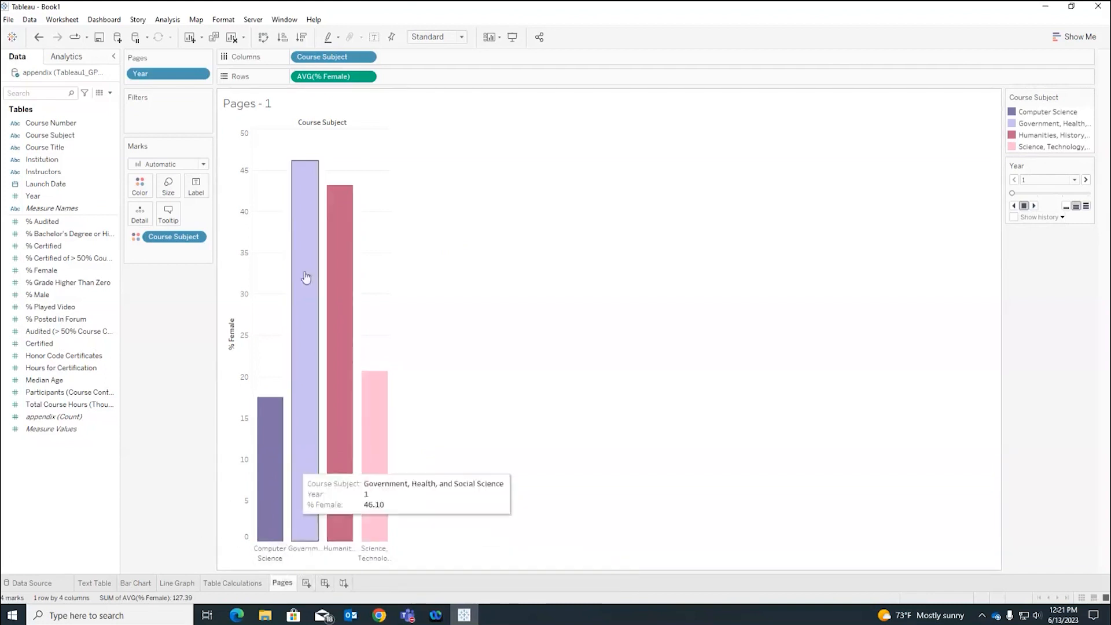
{"action": "mouse_move", "coordinate": [383, 446]}
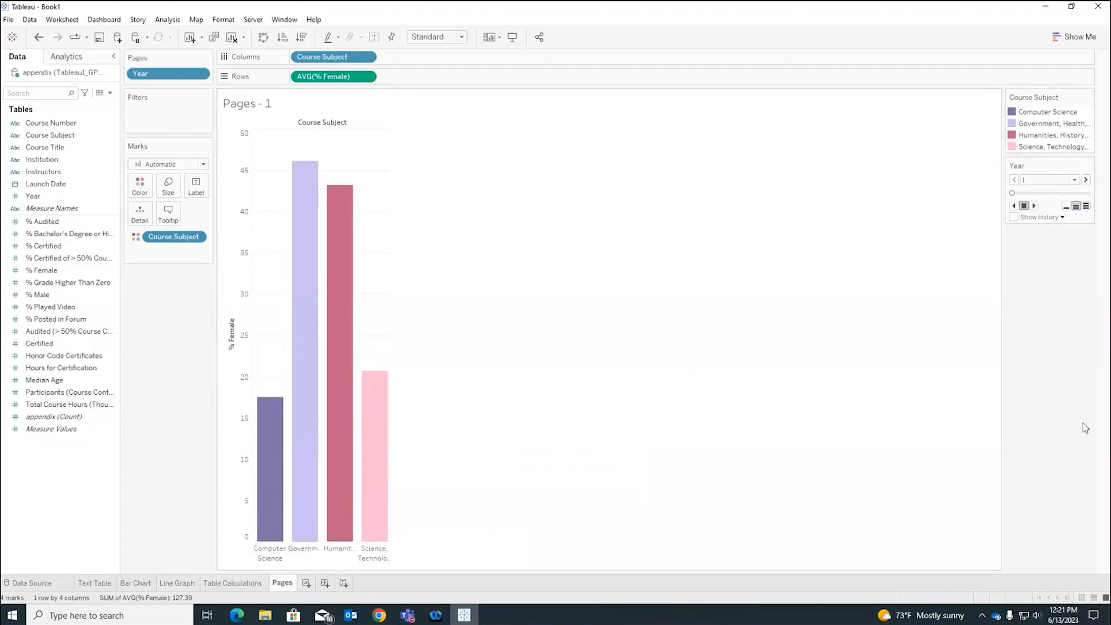
- Step through the Year pages from 1 to 4 and back, and play them forward as an animation
{"action": "left_click", "coordinate": [1086, 180]}
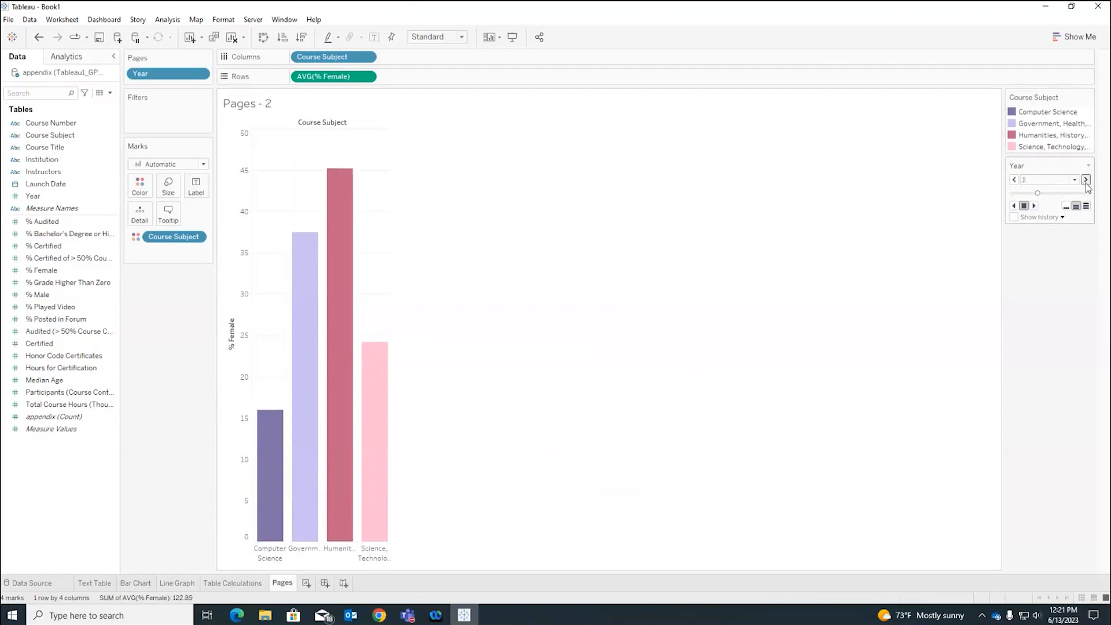
{"action": "left_click", "coordinate": [1085, 180]}
{"action": "left_click", "coordinate": [1086, 179]}
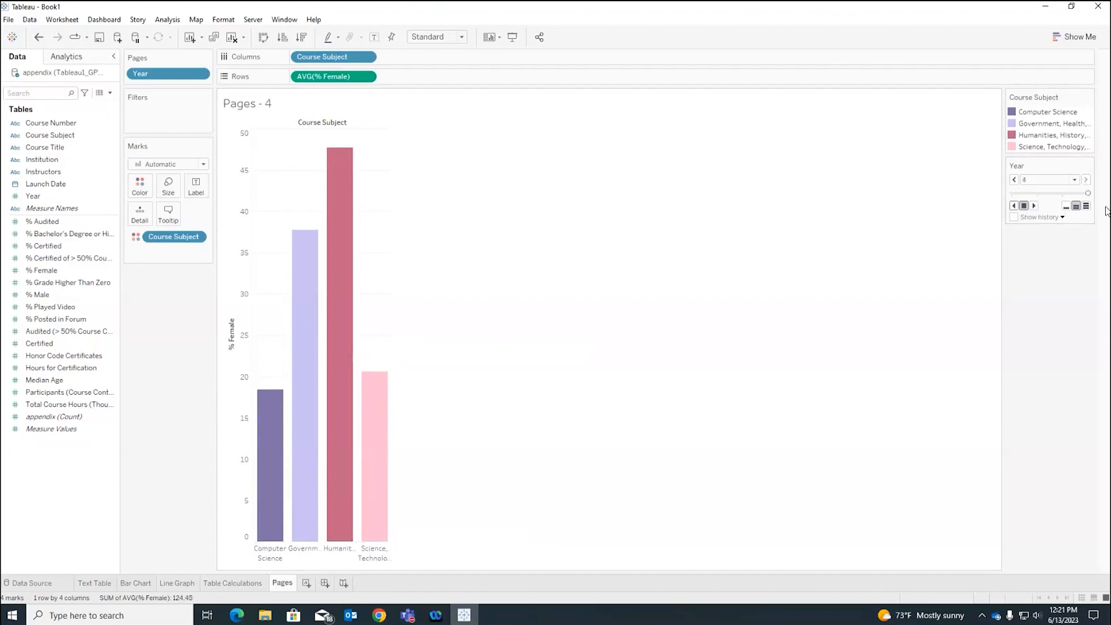
{"action": "left_click", "coordinate": [1014, 180]}
{"action": "left_click", "coordinate": [1014, 180]}
{"action": "left_click", "coordinate": [1014, 179]}
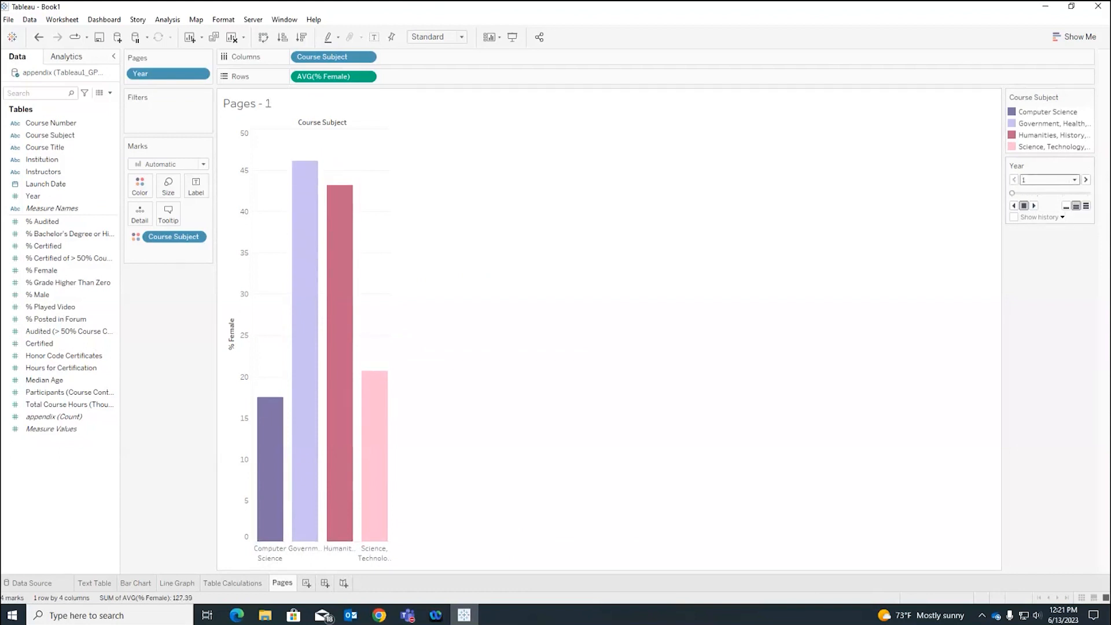
{"action": "left_click", "coordinate": [1035, 207]}
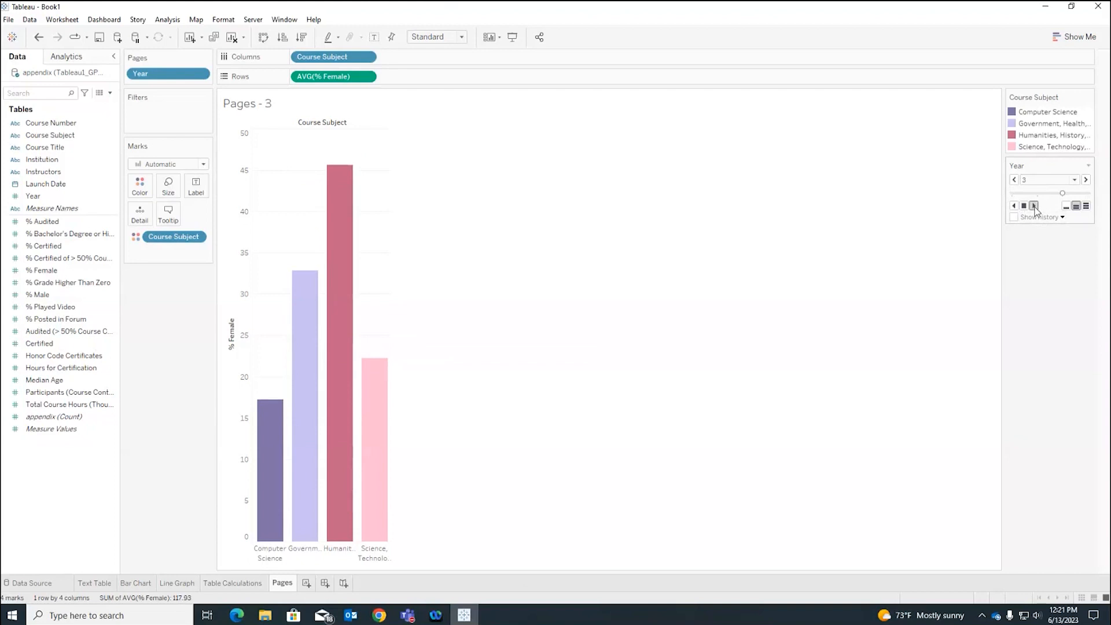
{"action": "left_click", "coordinate": [1034, 207]}
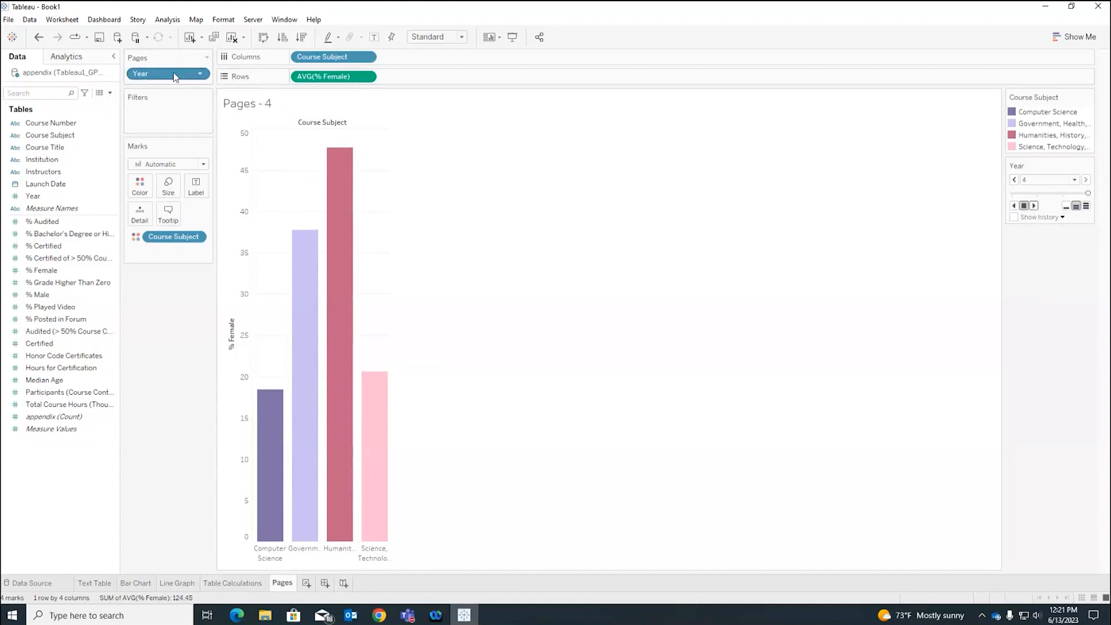
- Remove Year from the paging and page the chart by Institution instead
{"action": "left_click_drag", "start_coordinate": [174, 74], "coordinate": [64, 210]}
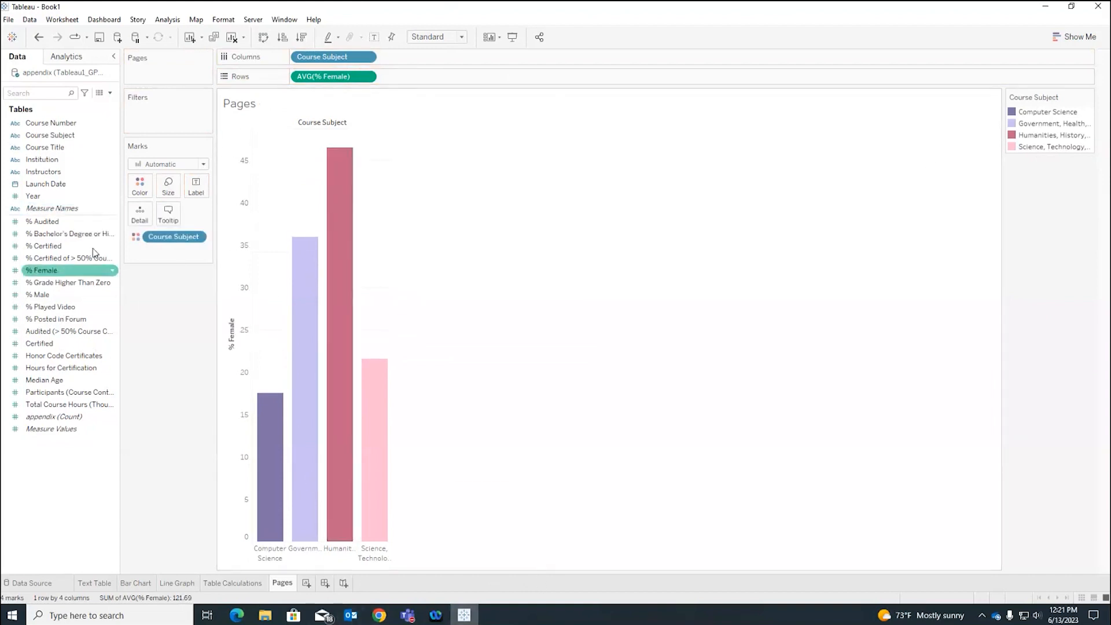
{"action": "left_click", "coordinate": [72, 158]}
{"action": "left_click_drag", "start_coordinate": [74, 163], "coordinate": [173, 72]}
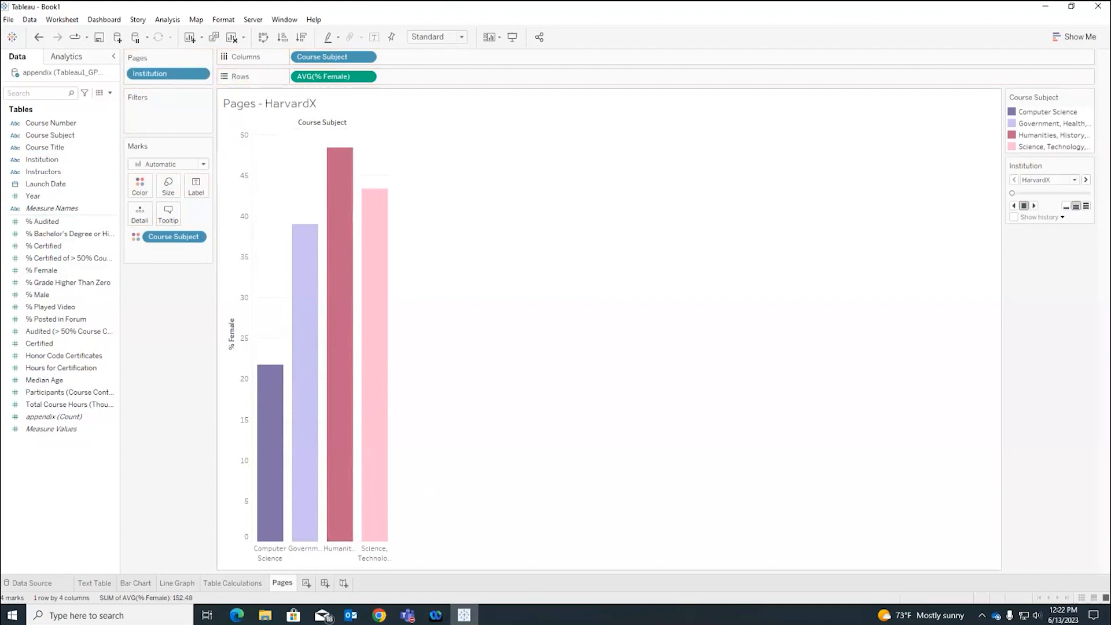
- Switch back and forth between the HarvardX and MITx pages, play them forward, and view the list of institution pages
{"action": "left_click", "coordinate": [1085, 180]}
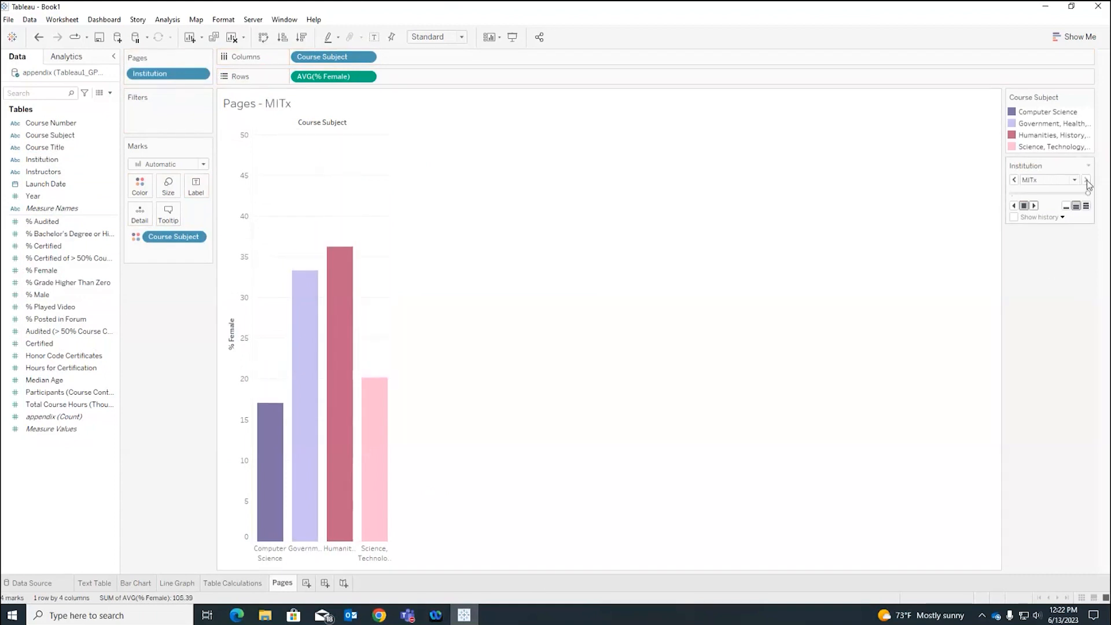
{"action": "left_click", "coordinate": [1013, 181]}
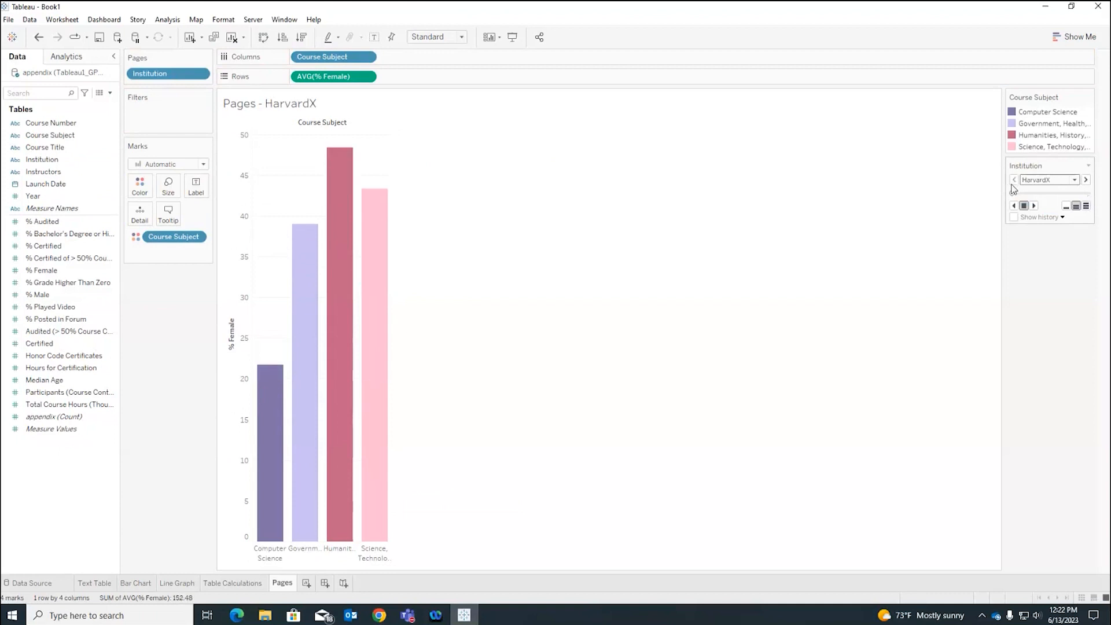
{"action": "left_click", "coordinate": [1086, 180]}
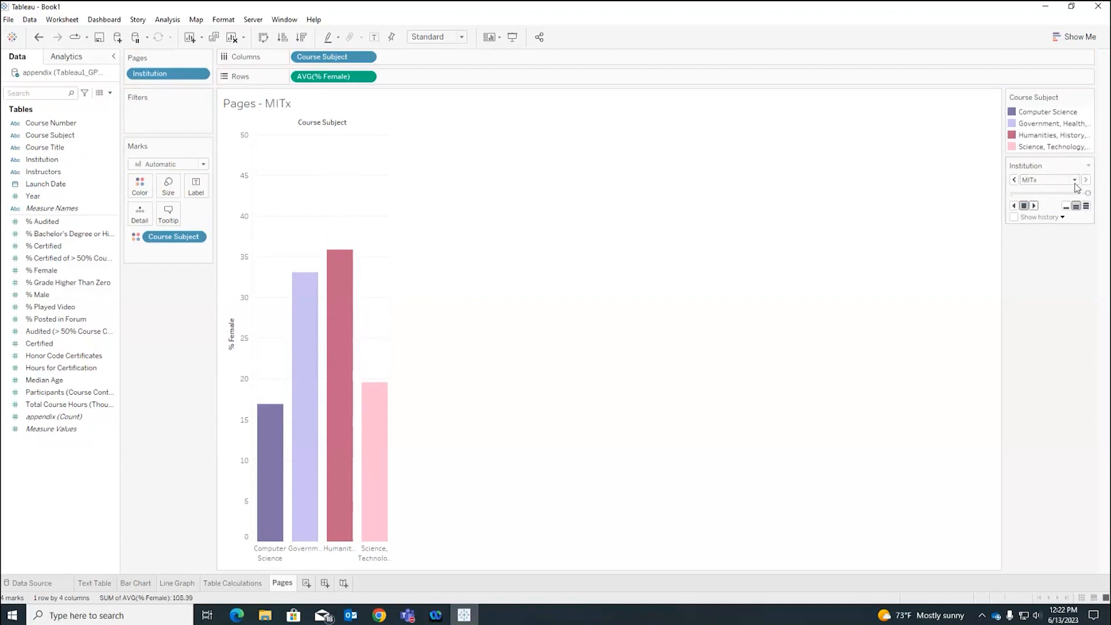
{"action": "left_click", "coordinate": [1013, 180]}
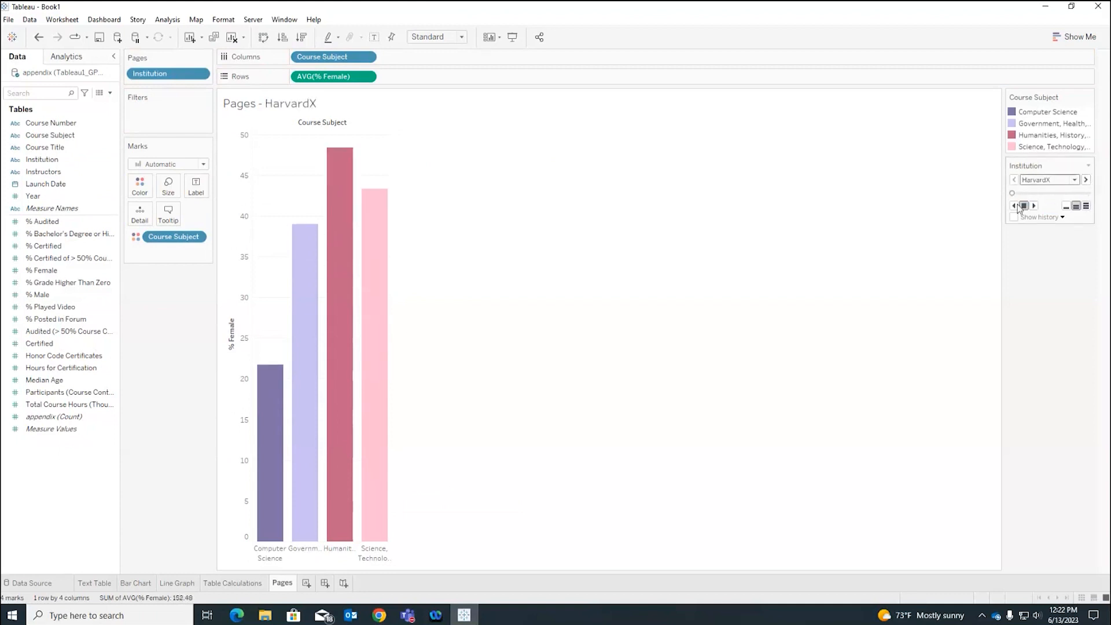
{"action": "left_click", "coordinate": [1034, 207]}
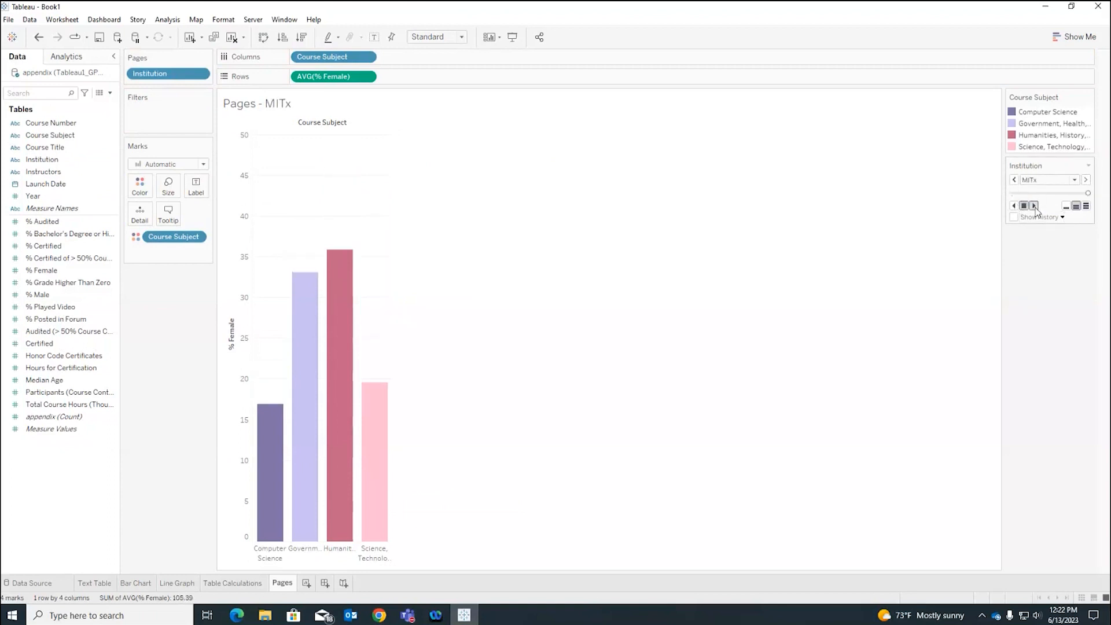
{"action": "left_click", "coordinate": [1074, 180]}
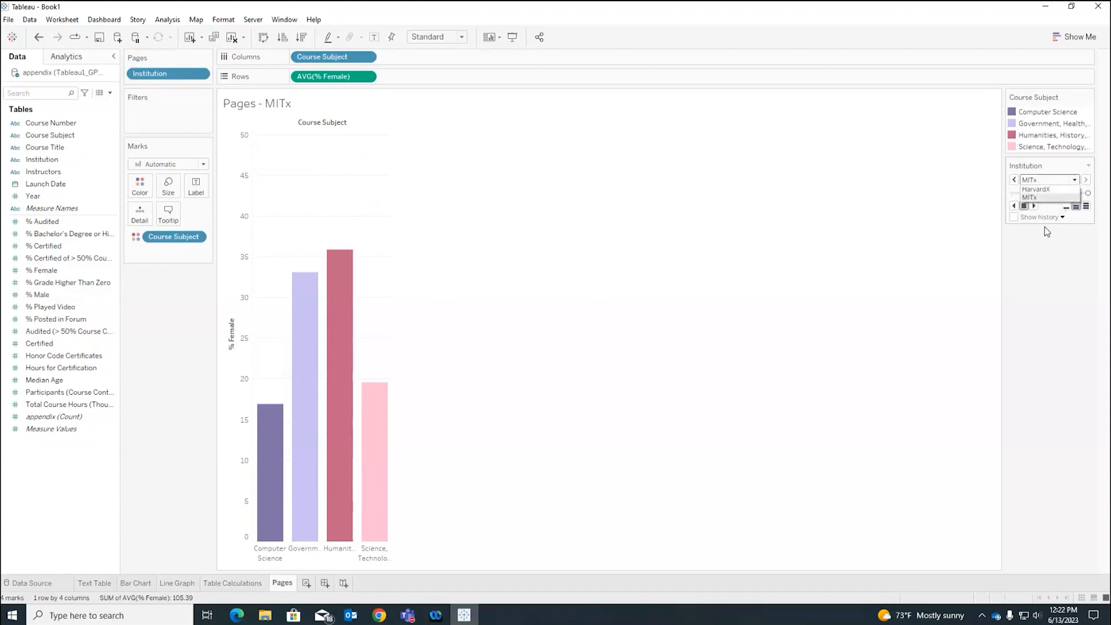
{"action": "left_click", "coordinate": [1050, 252]}
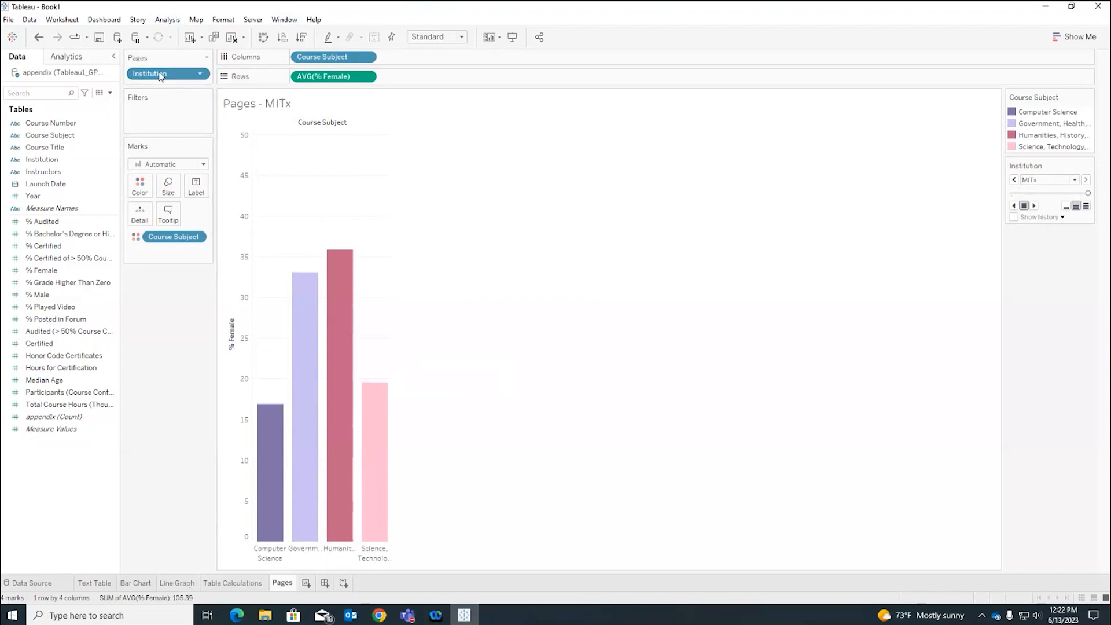
- Page the chart by the month of Launch Date instead of Institution and play the pages from January to December
{"action": "mouse_move", "coordinate": [162, 76]}
{"action": "left_mouse_down"}
{"action": "mouse_move", "coordinate": [50, 149]}
{"action": "mouse_move", "coordinate": [50, 169]}
{"action": "mouse_move", "coordinate": [163, 71]}
{"action": "left_mouse_up"}
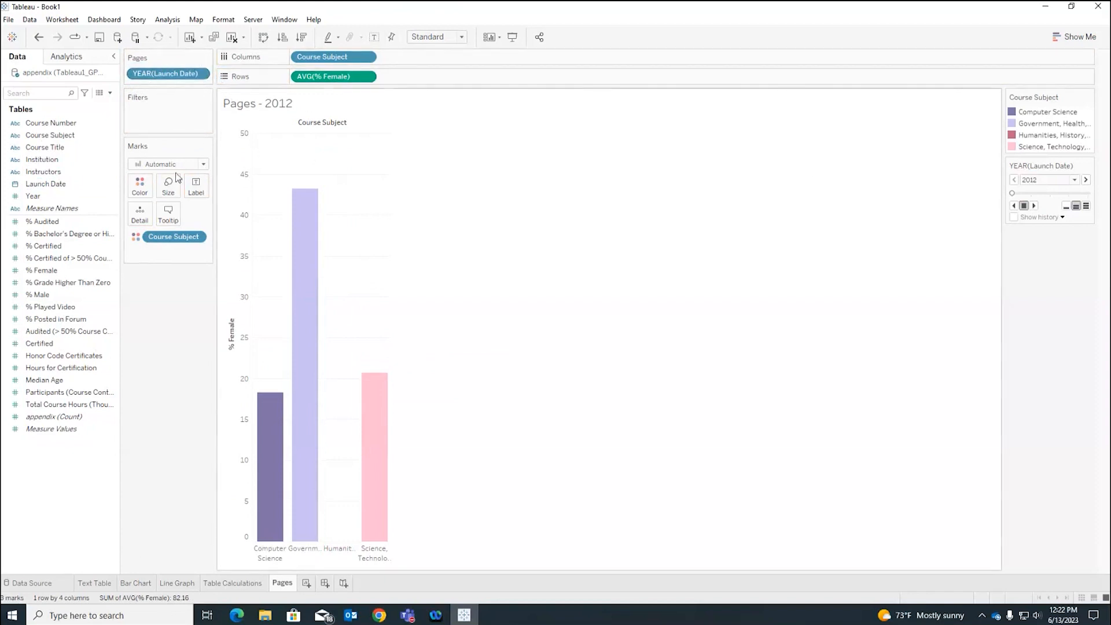
{"action": "left_click", "coordinate": [199, 73]}
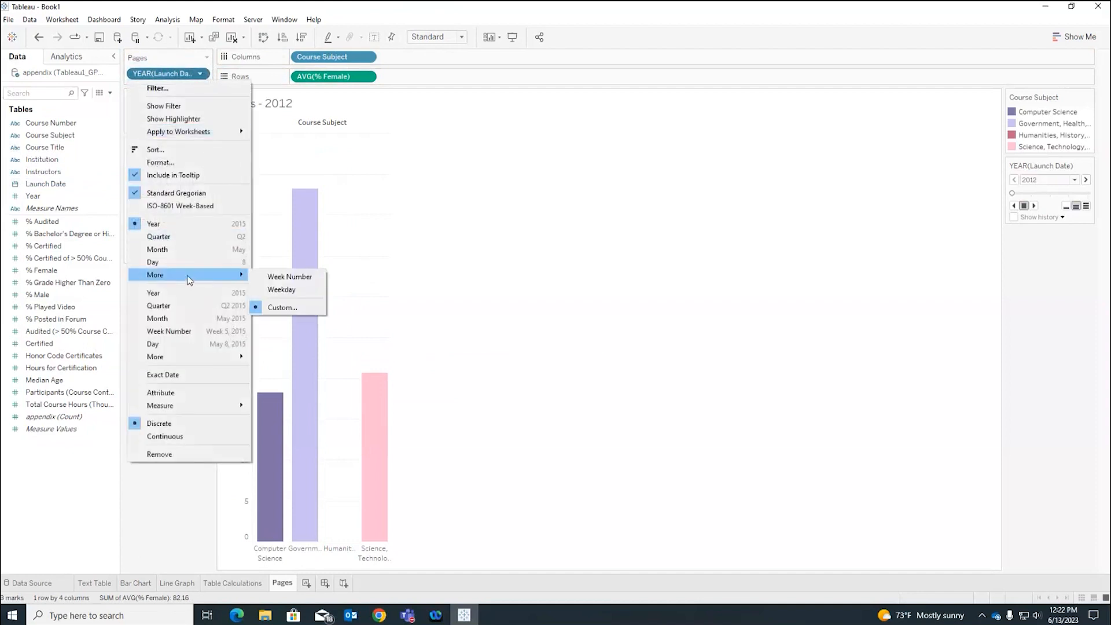
{"action": "left_click", "coordinate": [188, 257]}
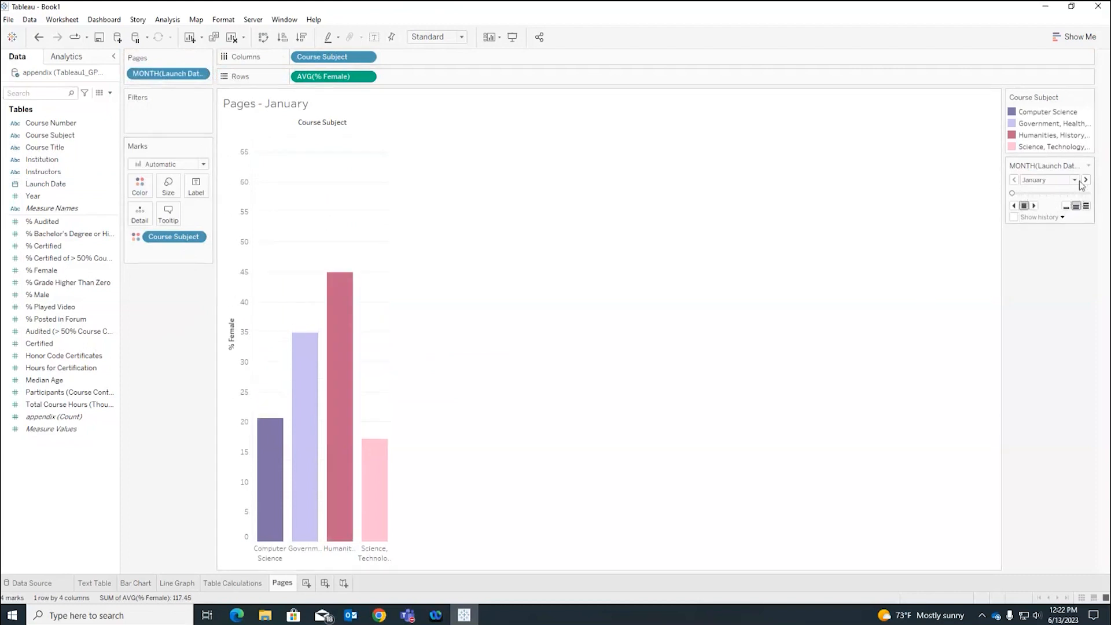
{"action": "left_click", "coordinate": [1034, 205]}
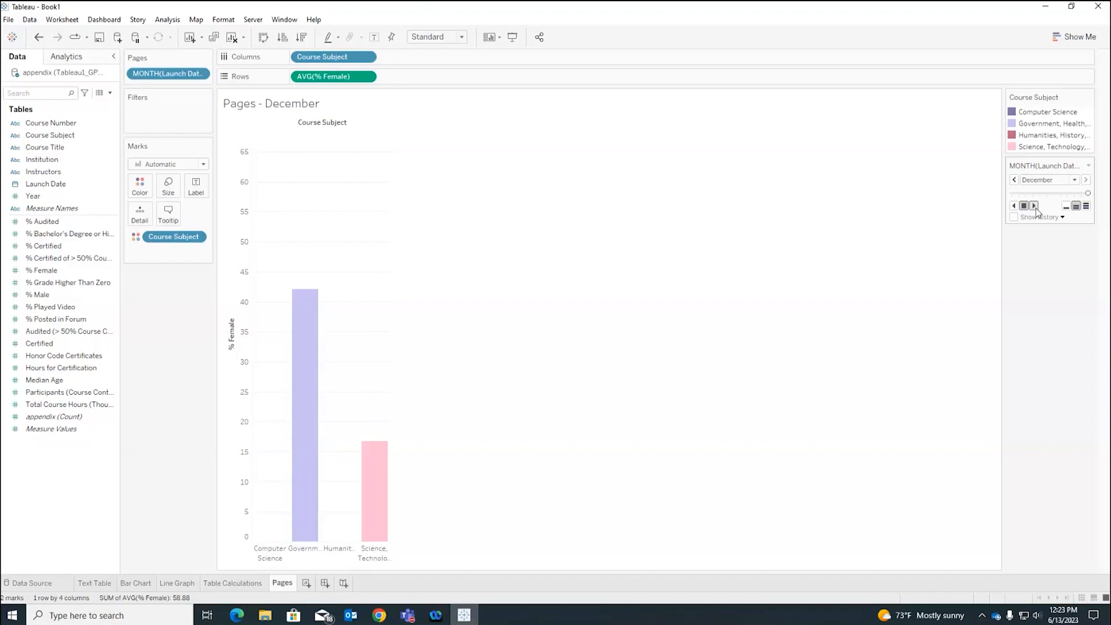
{"action": "mouse_move", "coordinate": [386, 501]}
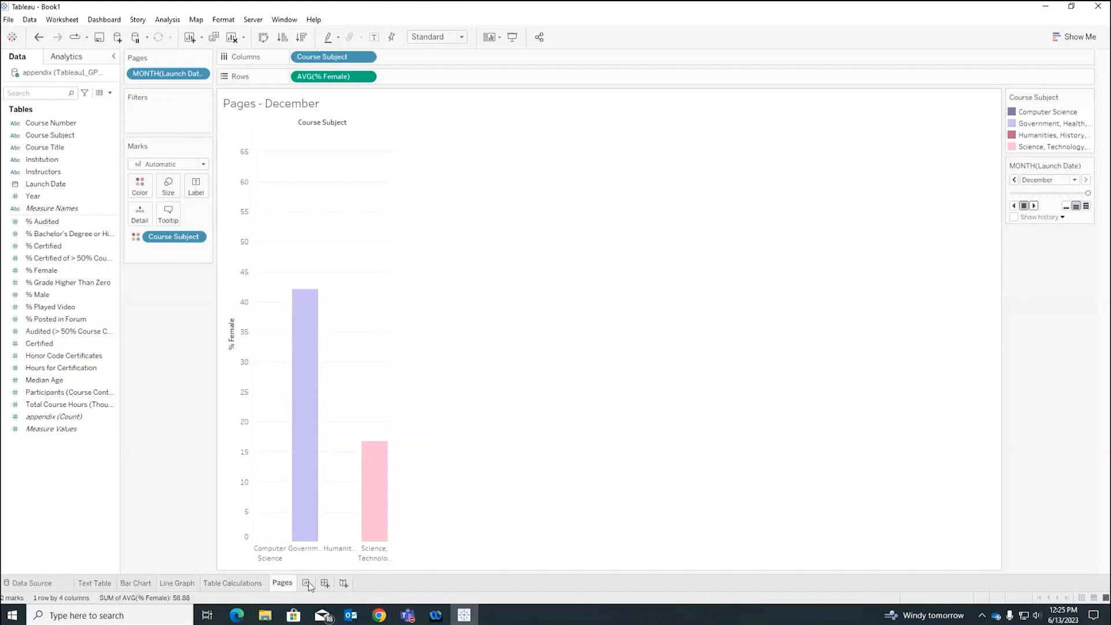
- Review the Table Calculations, Bar Chart, Line Graph and Text Table sheets, and view the workbook's save and export commands
{"action": "left_click", "coordinate": [257, 584]}
{"action": "left_click", "coordinate": [148, 584]}
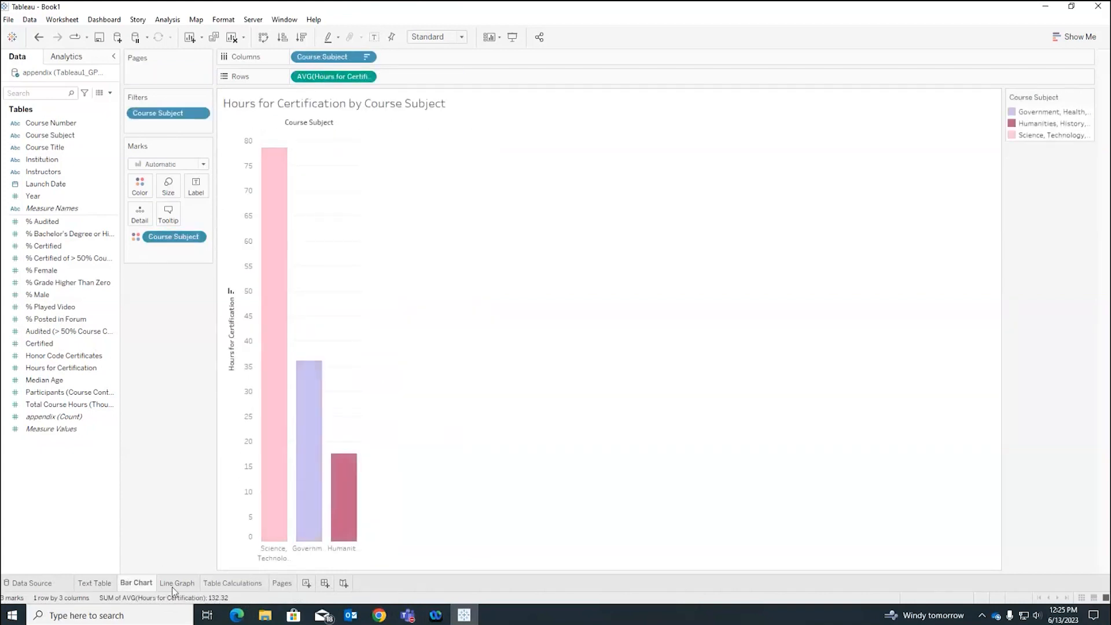
{"action": "left_click", "coordinate": [173, 584]}
{"action": "left_click", "coordinate": [97, 584]}
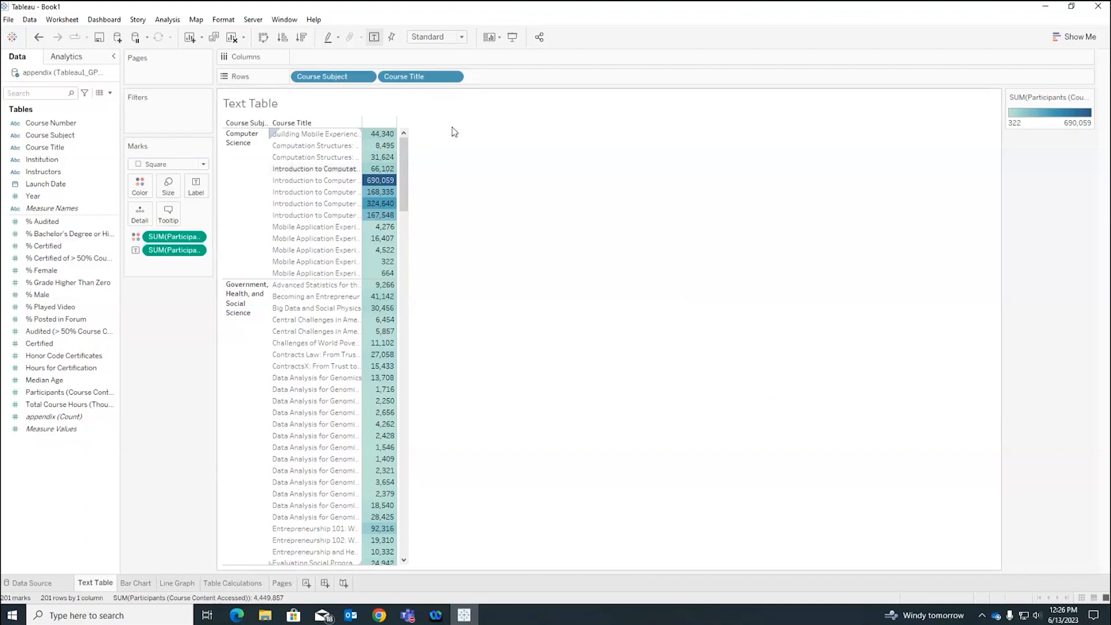
{"action": "left_click", "coordinate": [8, 19]}
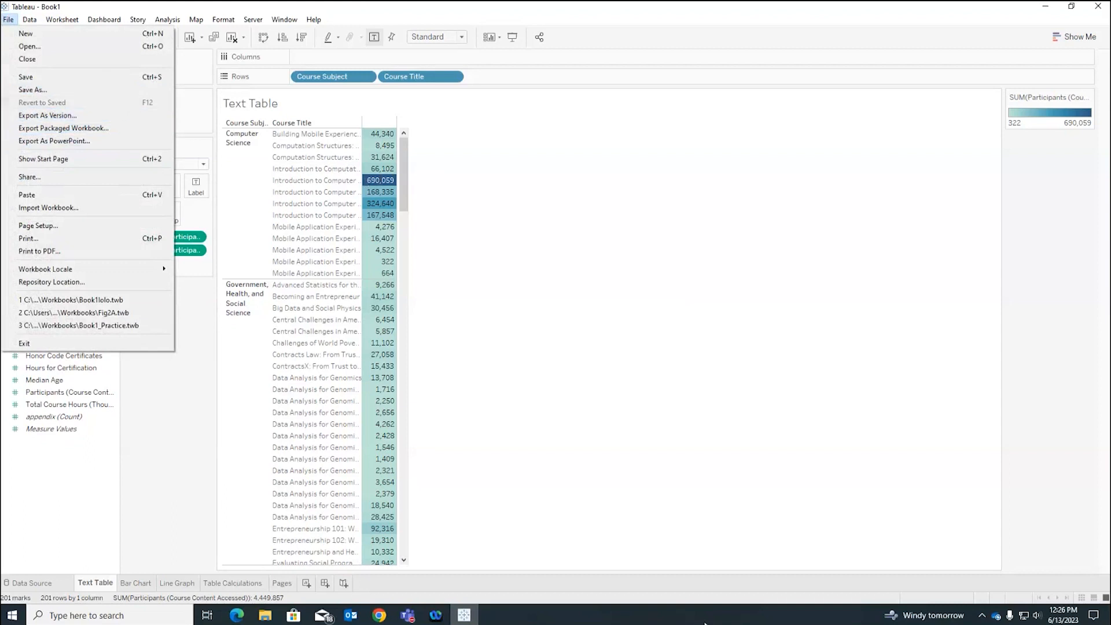
- Switch to Chrome and examine the published visualizations on the Tableau Public profile page, including the options of the first viz
{"action": "left_click", "coordinate": [378, 615]}
{"action": "left_click", "coordinate": [228, 17]}
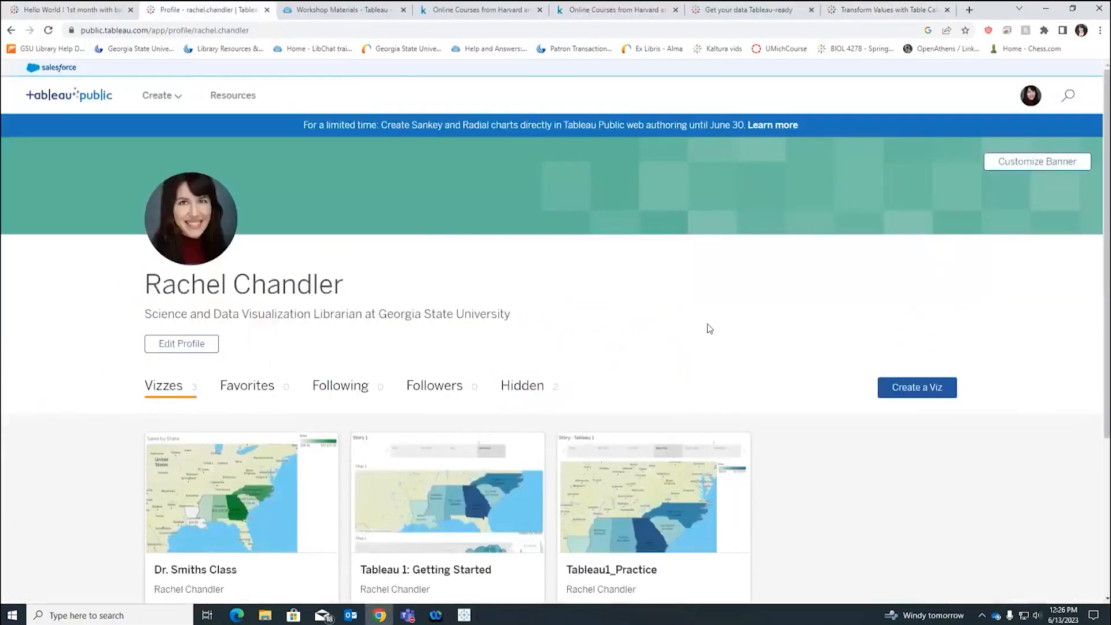
{"action": "scroll", "coordinate": [946, 320], "scroll_direction": "down", "scroll_amount": 1}
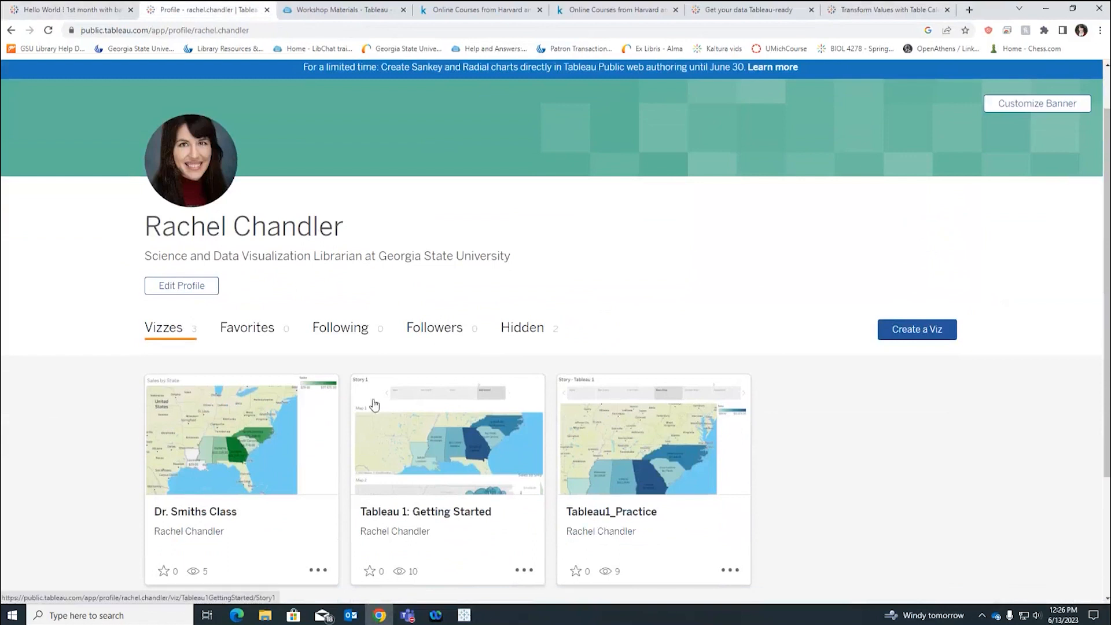
{"action": "scroll", "coordinate": [935, 515], "scroll_direction": "down", "scroll_amount": 3}
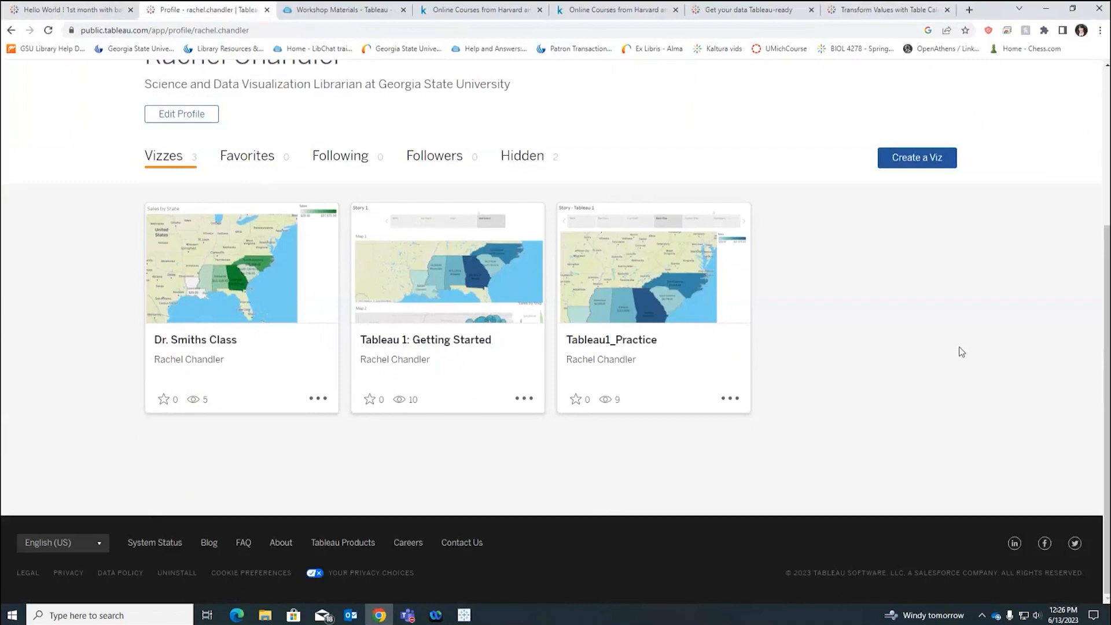
{"action": "left_click", "coordinate": [318, 399]}
{"action": "scroll", "coordinate": [481, 520], "scroll_direction": "up", "scroll_amount": 4}
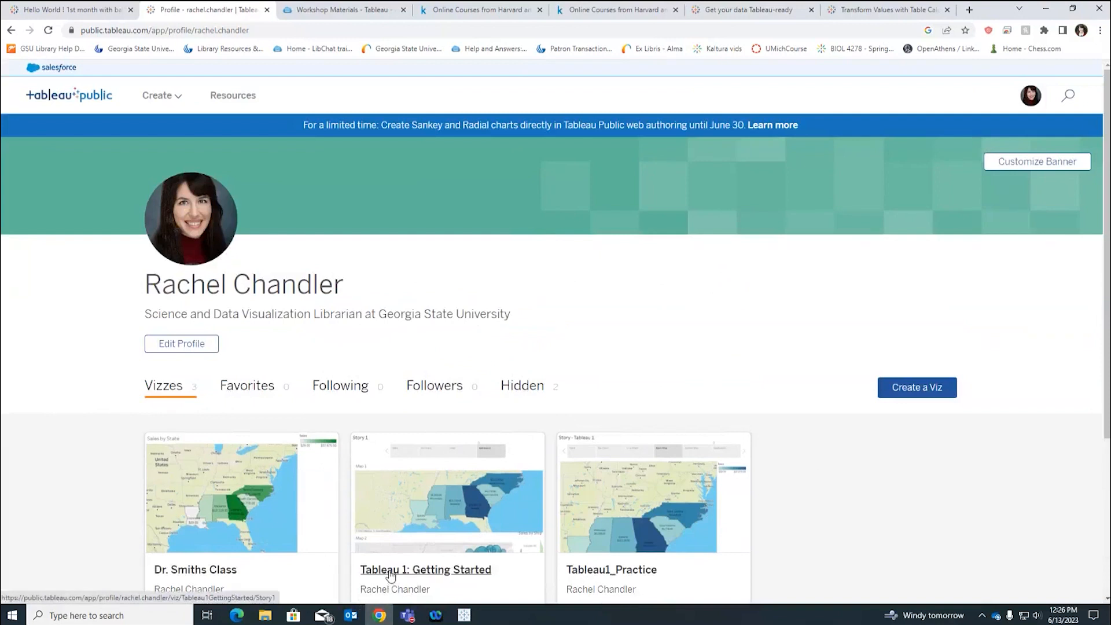
{"action": "scroll", "coordinate": [352, 441], "scroll_direction": "down", "scroll_amount": 2}
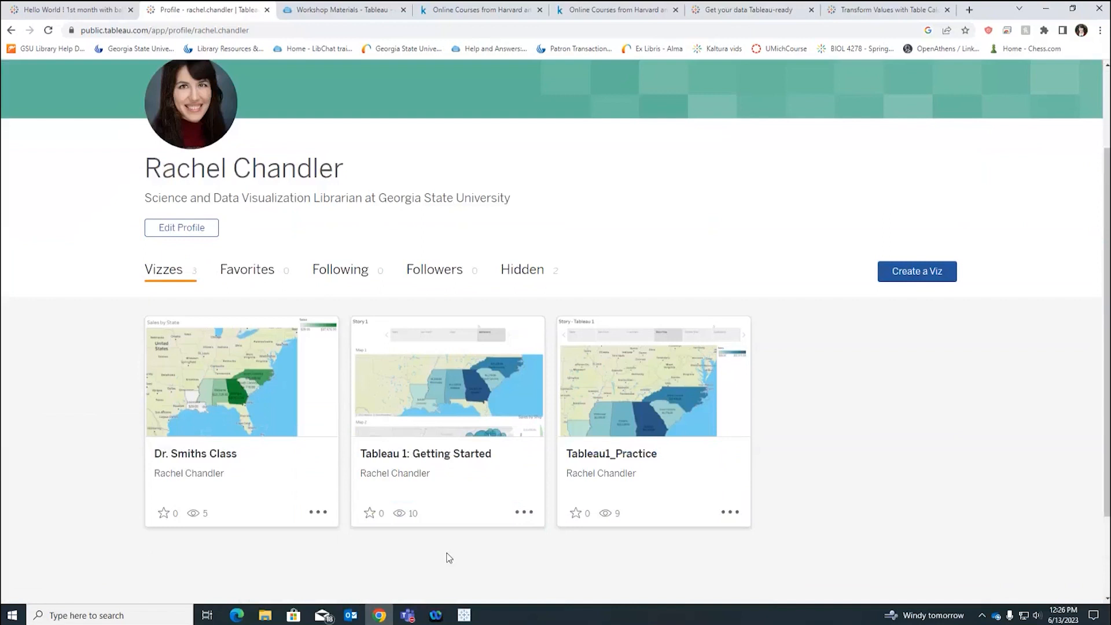
{"action": "mouse_move", "coordinate": [465, 615]}
{"action": "scroll", "coordinate": [749, 529], "scroll_direction": "up", "scroll_amount": 2}
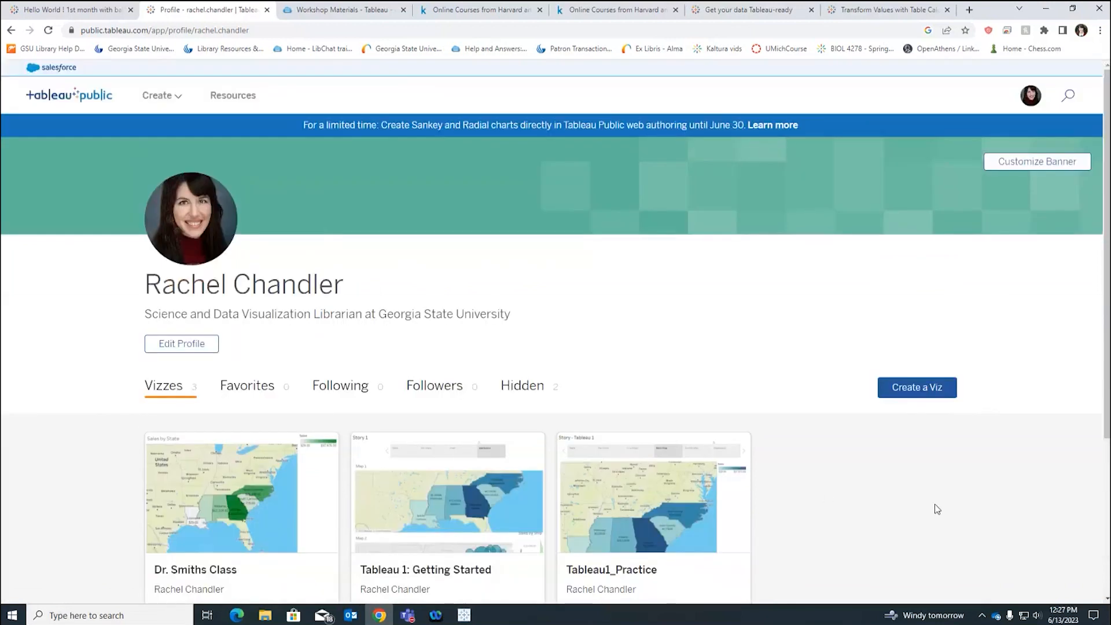
{"action": "scroll", "coordinate": [975, 512], "scroll_direction": "down", "scroll_amount": 1}
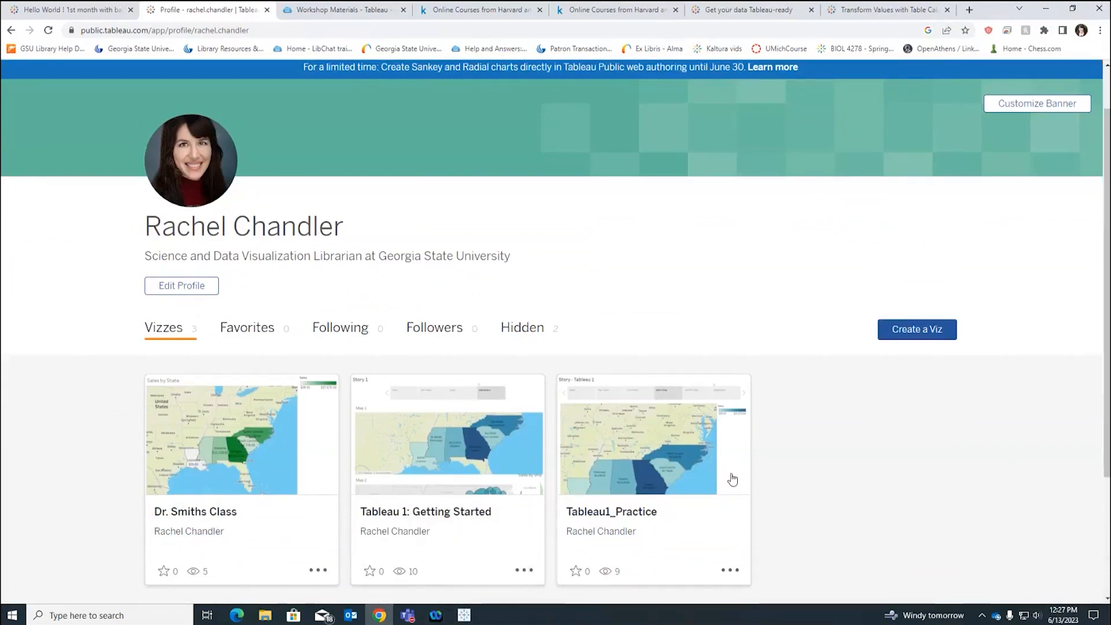
{"action": "scroll", "coordinate": [301, 429], "scroll_direction": "down", "scroll_amount": 1}
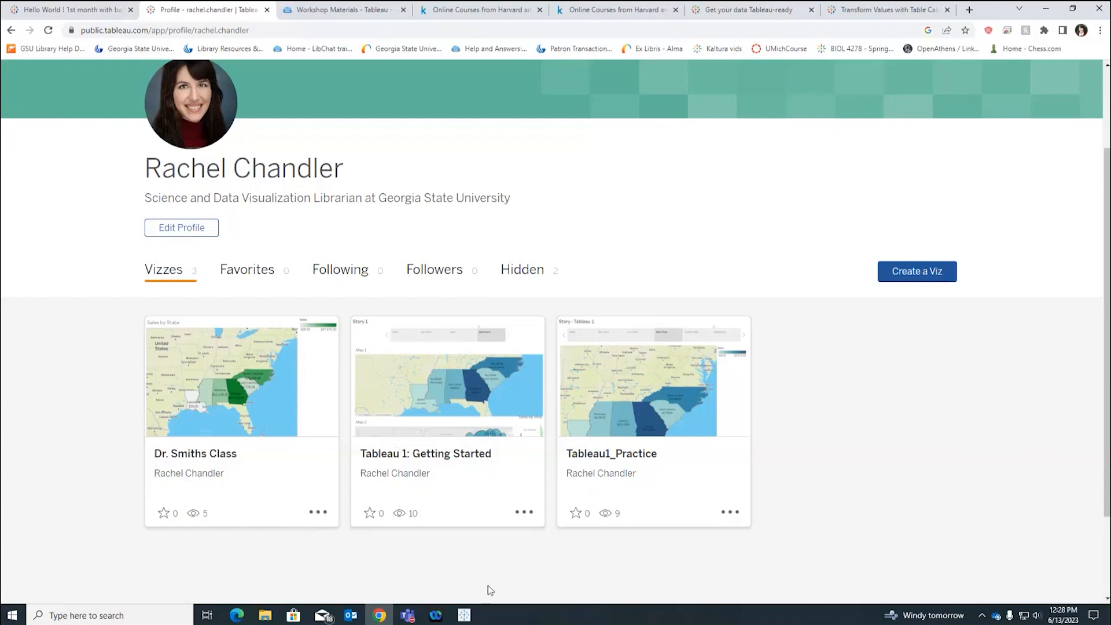
- Switch back to Tableau, view the file types offered for saving the workbook Book1, and cancel the save
{"action": "left_click", "coordinate": [463, 615]}
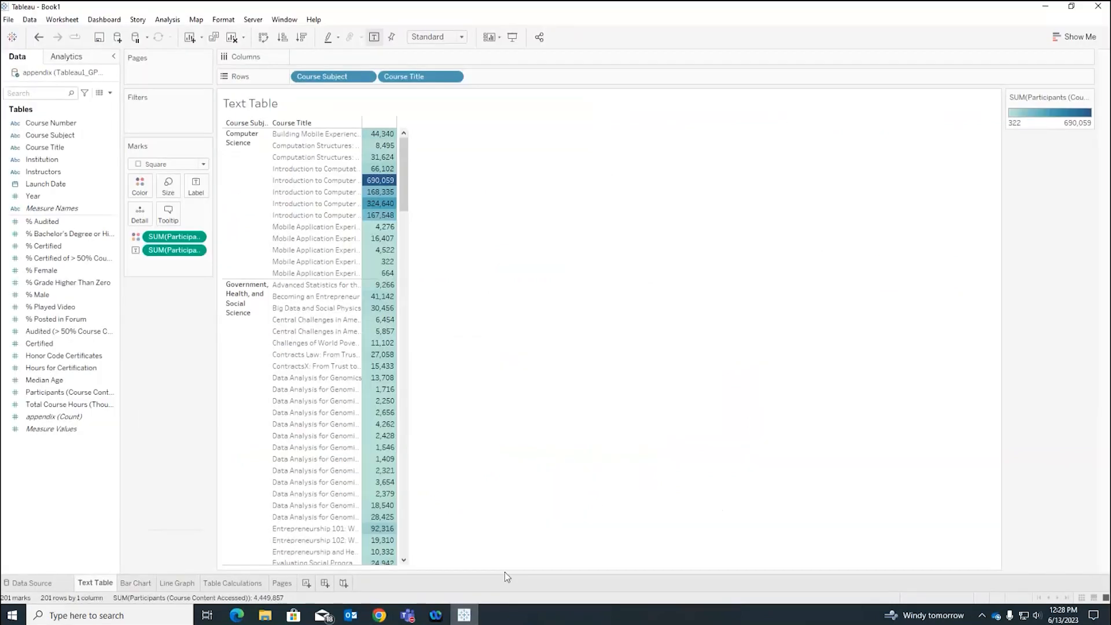
{"action": "left_click", "coordinate": [8, 20]}
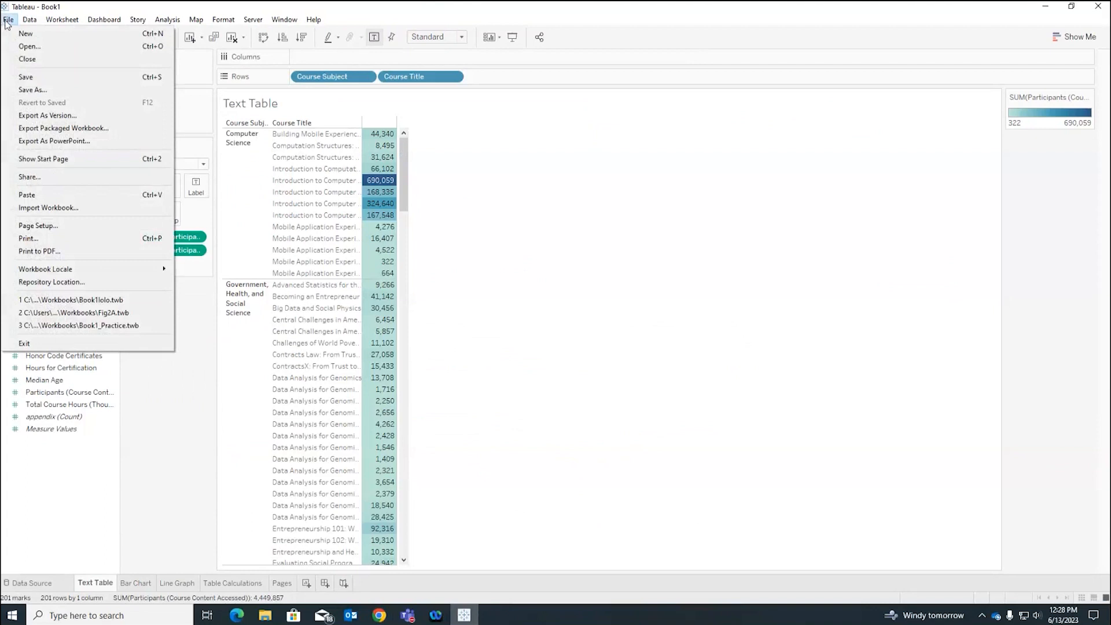
{"action": "left_click", "coordinate": [61, 78]}
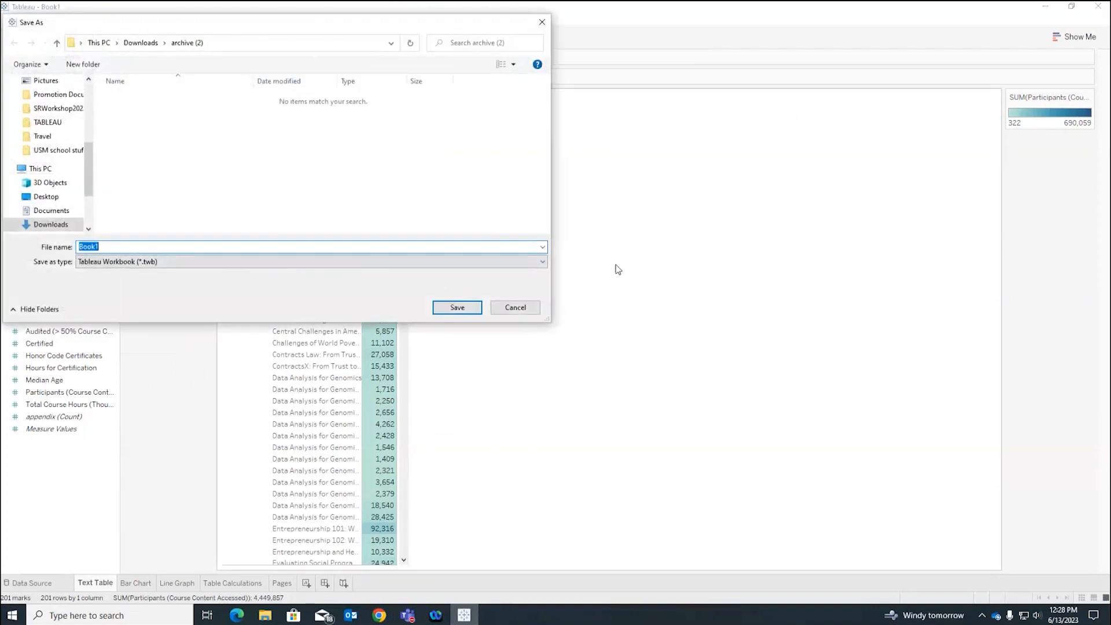
{"action": "left_click", "coordinate": [541, 263]}
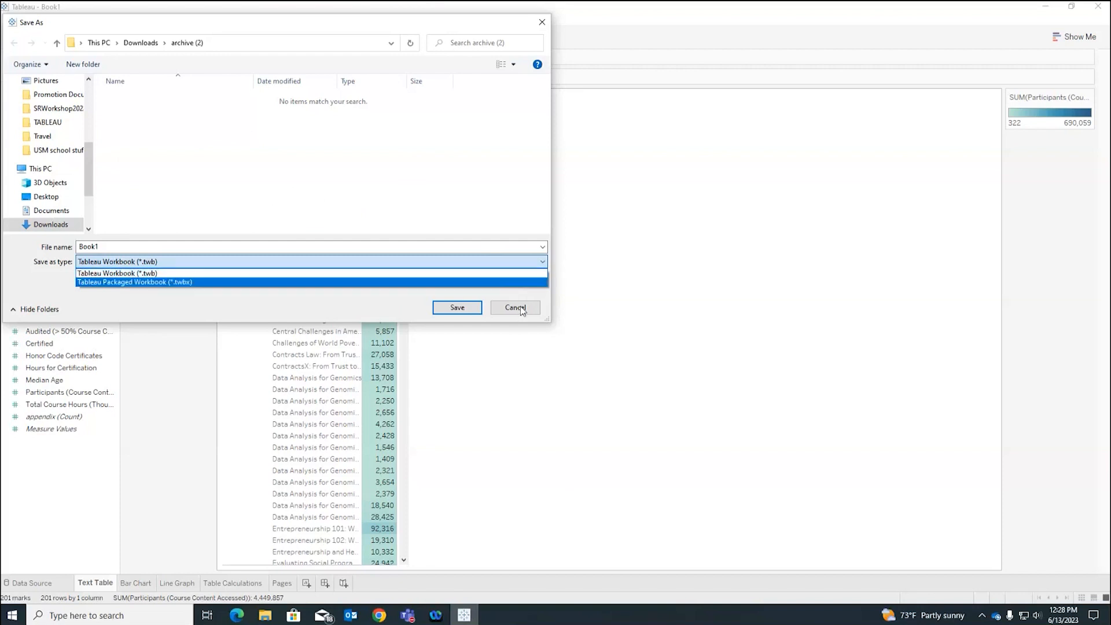
{"action": "left_click", "coordinate": [519, 307]}
{"action": "left_click", "coordinate": [521, 307]}
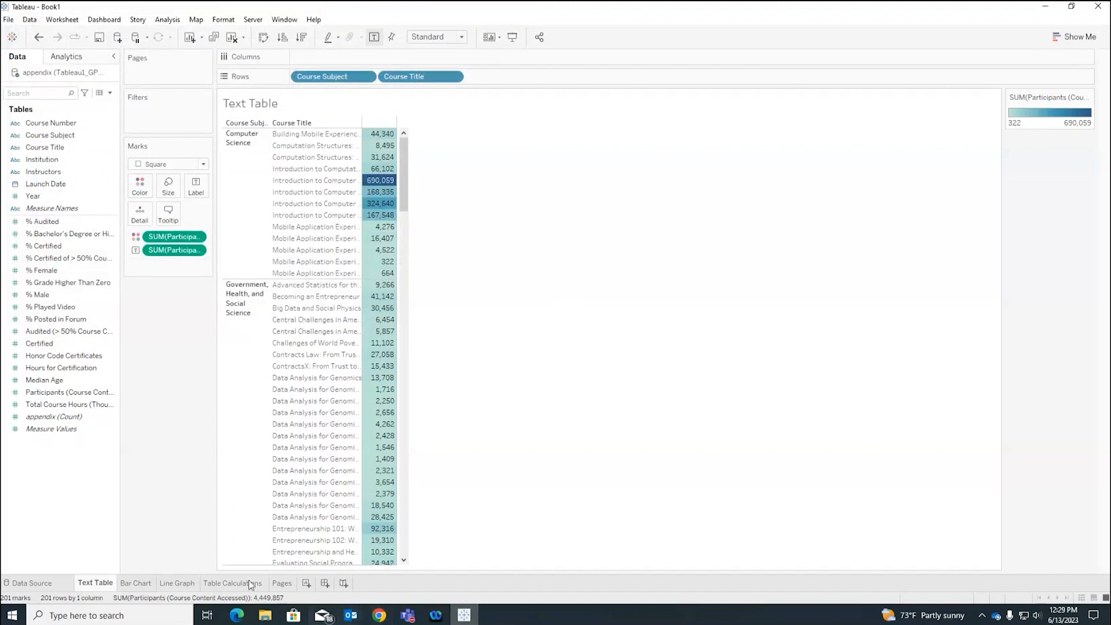
- Go to the Bar Chart sheet and bring up the Print to PDF command for it
{"action": "left_click", "coordinate": [137, 582]}
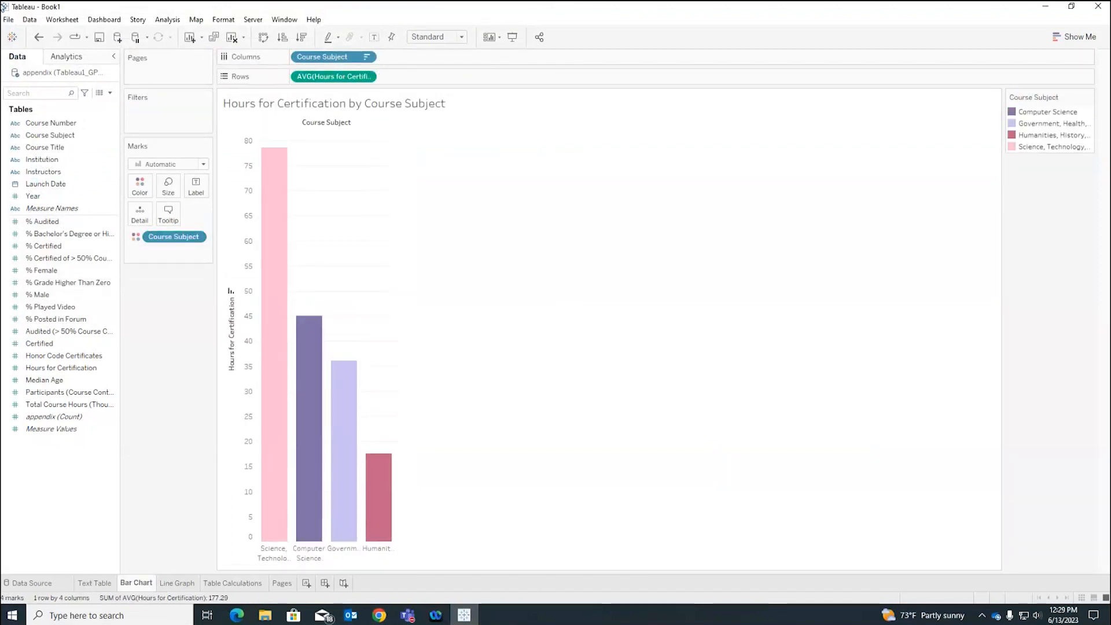
{"action": "left_click", "coordinate": [9, 19]}
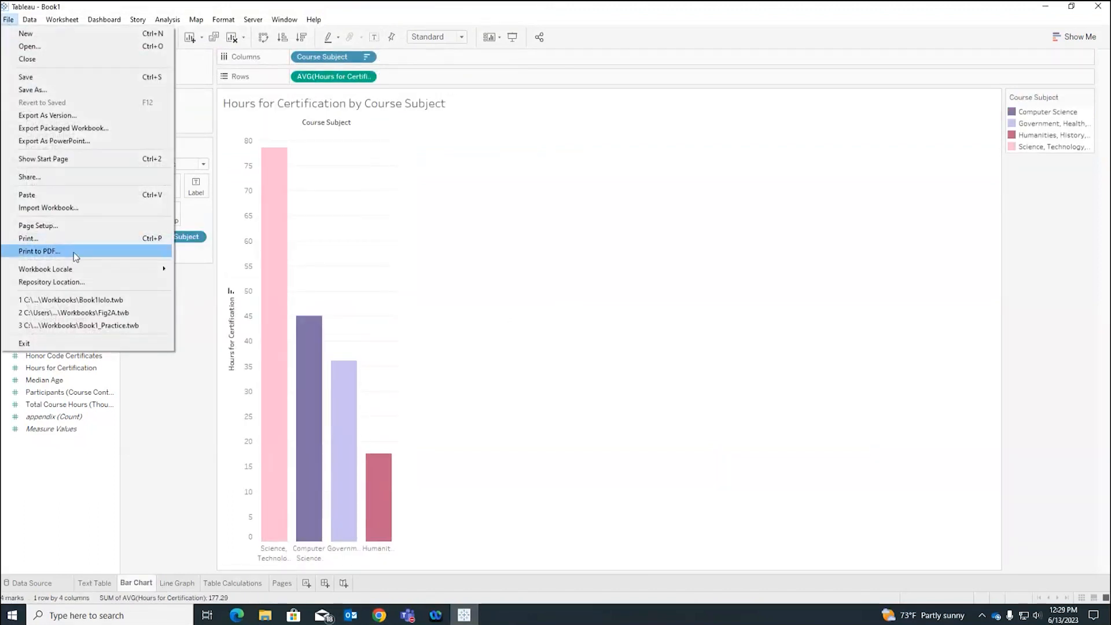